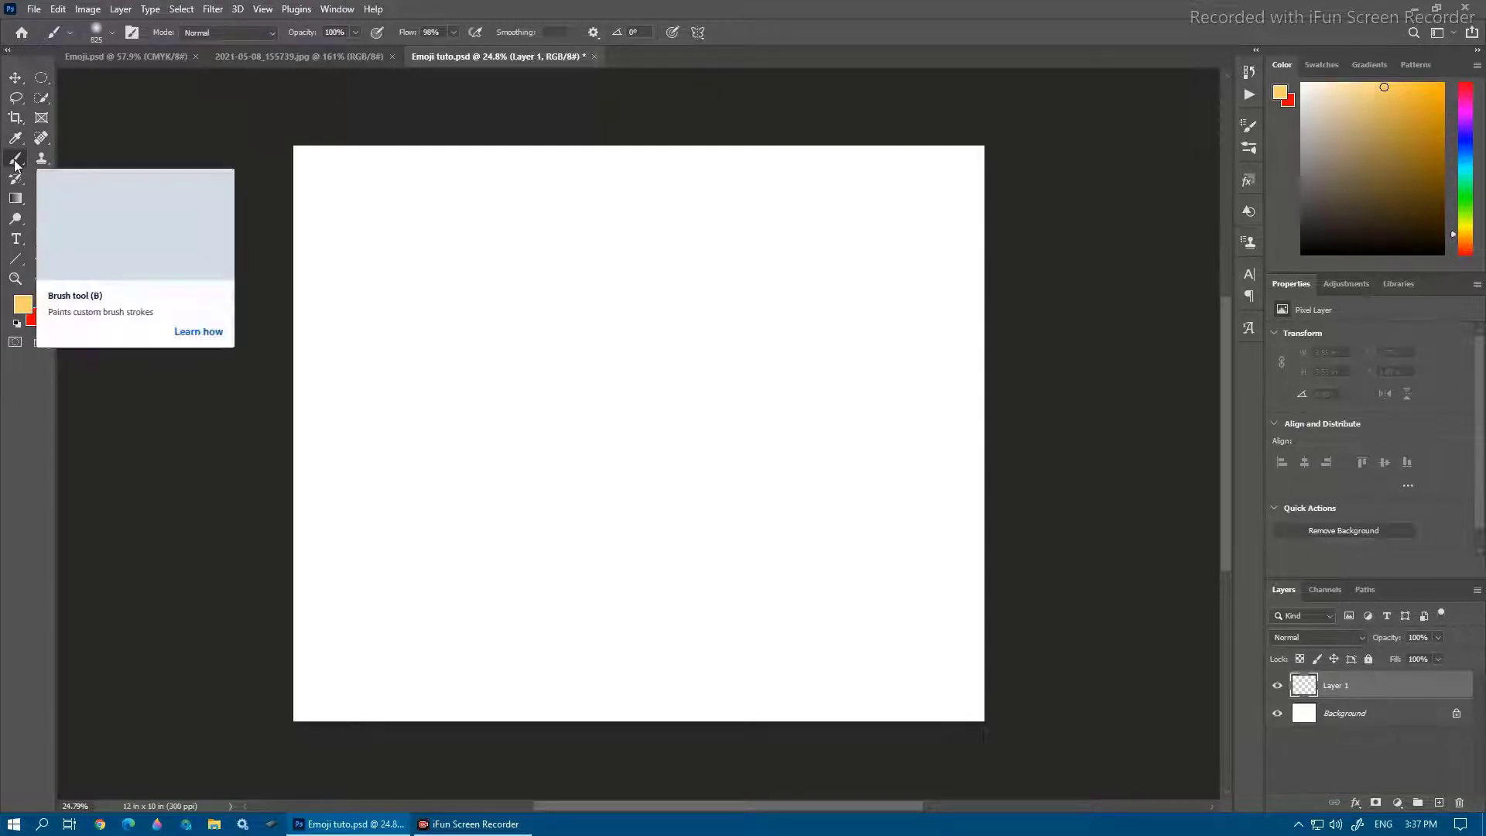
Make a circular selection about 3.28 in wide with the Elliptical Marquee in the canvas's upper-left area on Layer 1
{"action": "left_click", "coordinate": [42, 80]}
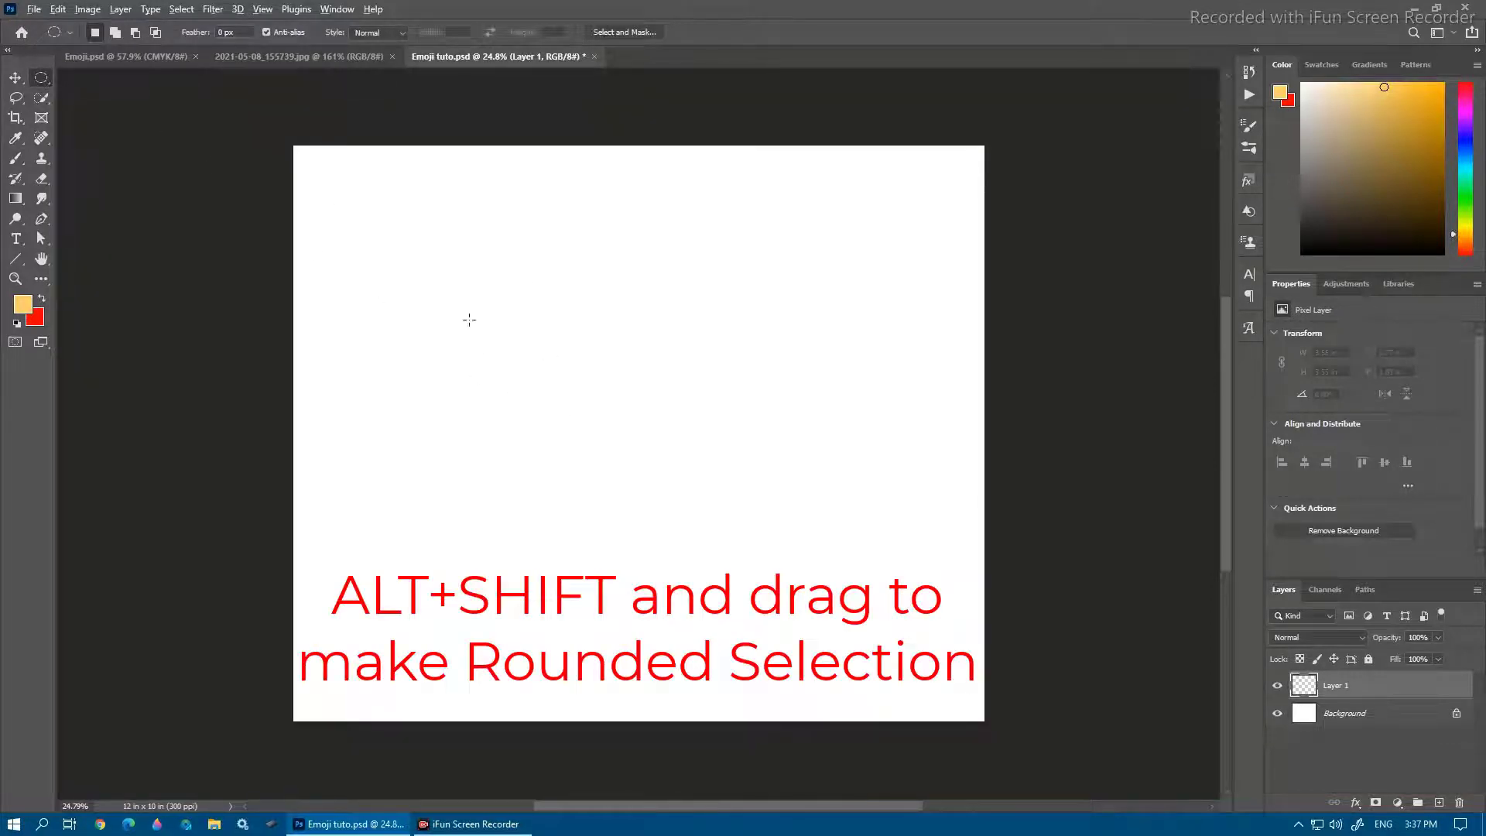
{"action": "mouse_move", "coordinate": [430, 277]}
{"action": "left_mouse_down"}
{"action": "mouse_move", "coordinate": [524, 384]}
{"action": "mouse_move", "coordinate": [518, 372]}
{"action": "left_mouse_up"}
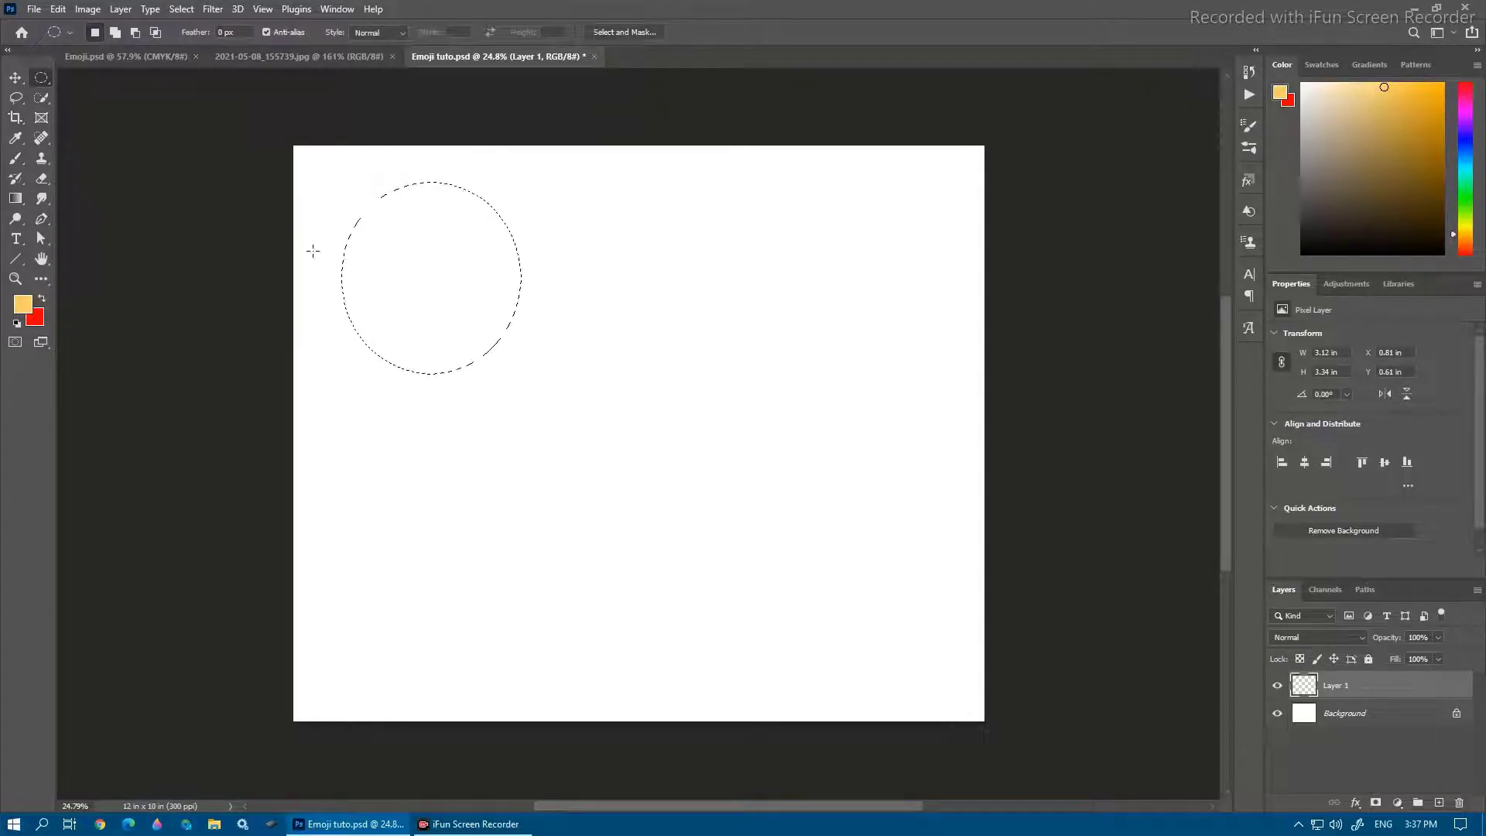
{"action": "key", "text": "ctrl+d"}
{"action": "left_click_drag", "start_coordinate": [390, 268], "coordinate": [531, 360]}
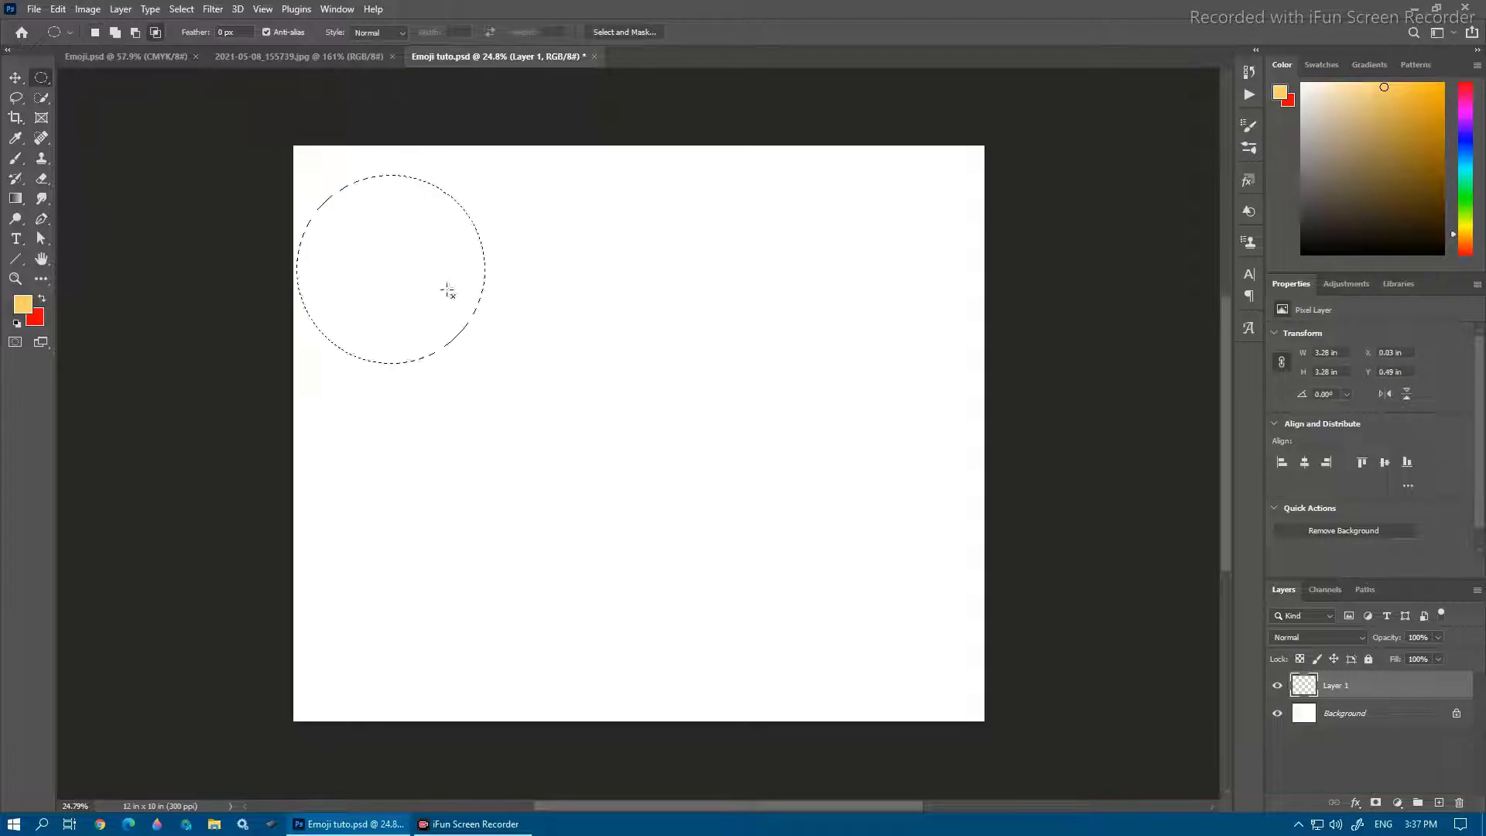
{"action": "left_click_drag", "start_coordinate": [374, 262], "coordinate": [418, 288]}
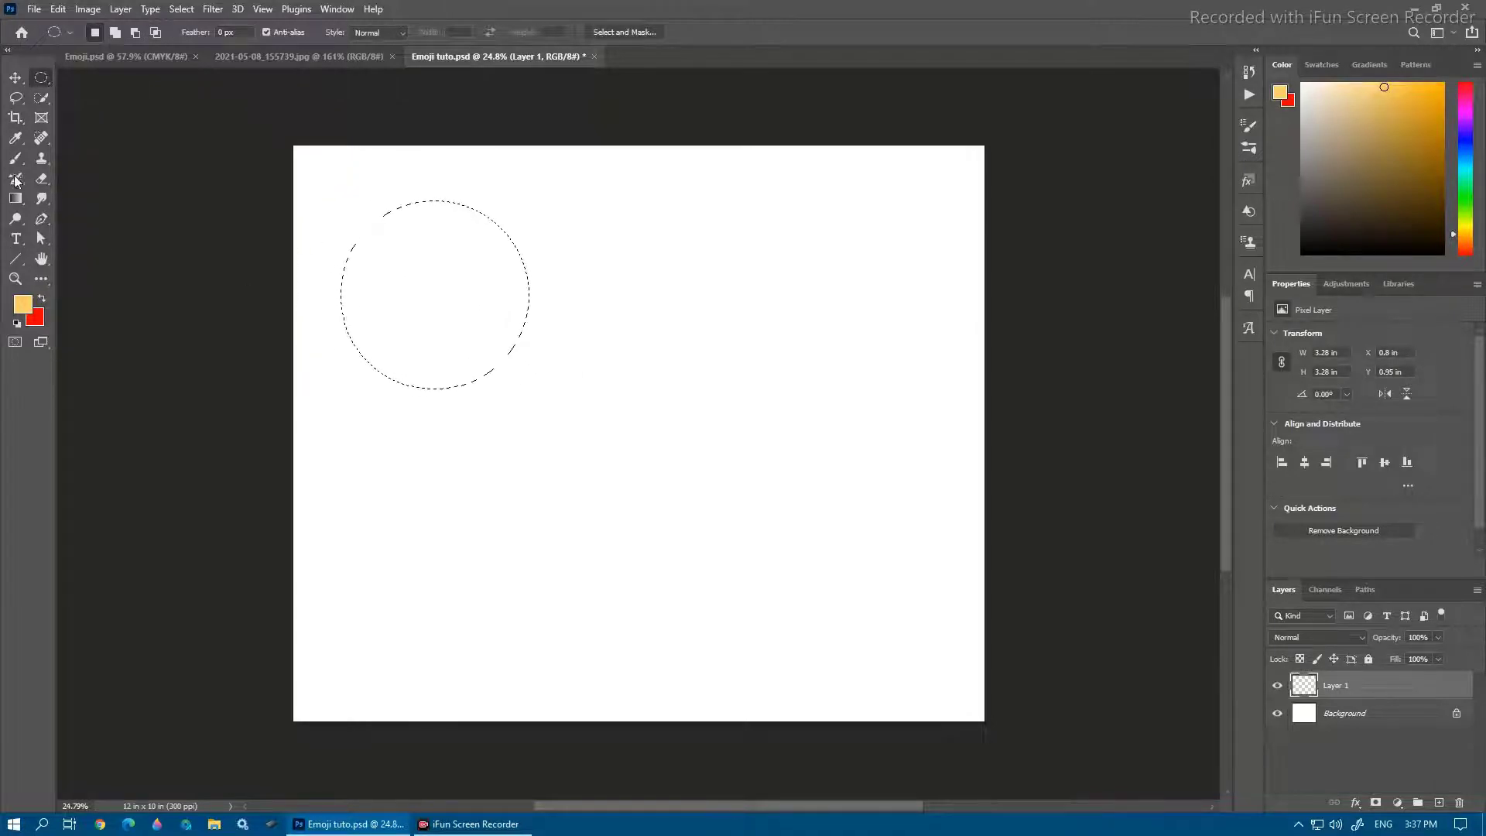
Paint the circular selection yellow-orange using the 825 px Soft Round brush, with darker orange towards the edges
{"action": "left_click", "coordinate": [15, 162]}
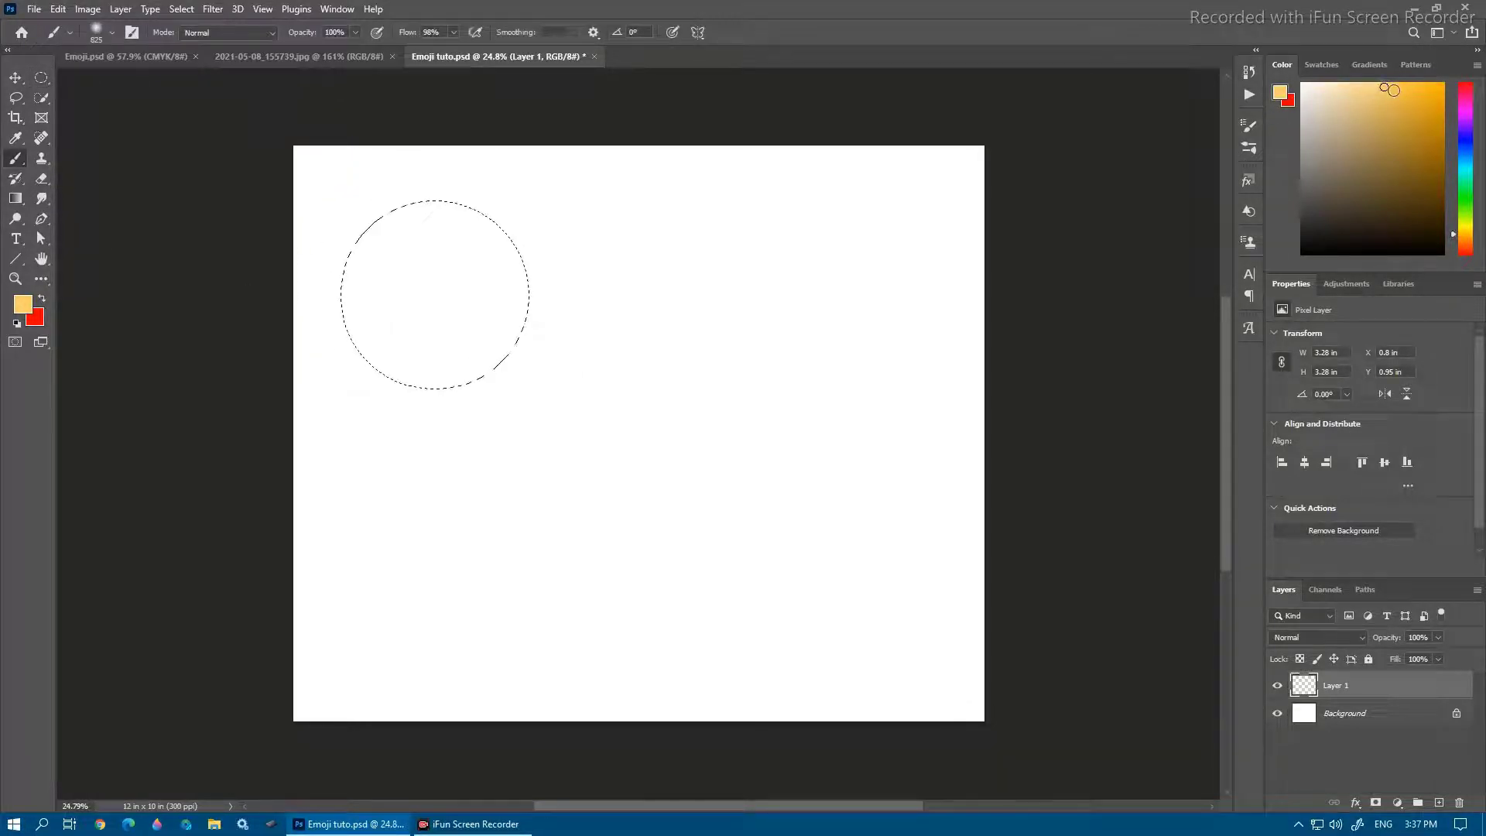
{"action": "left_click", "coordinate": [110, 37]}
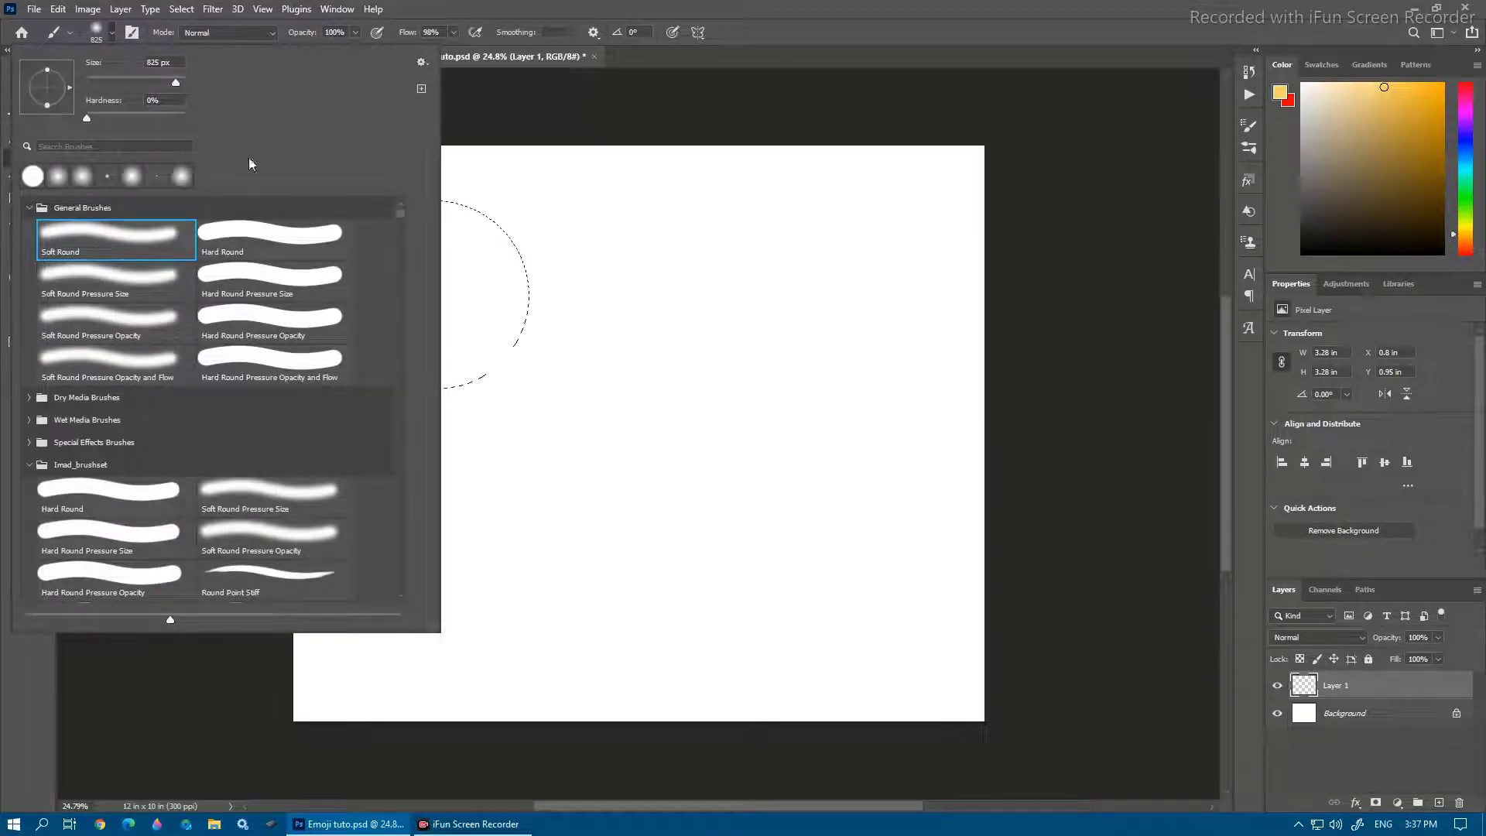
{"action": "left_click", "coordinate": [765, 48]}
{"action": "mouse_move", "coordinate": [300, 239]}
{"action": "left_mouse_down"}
{"action": "mouse_move", "coordinate": [409, 195]}
{"action": "mouse_move", "coordinate": [441, 280]}
{"action": "mouse_move", "coordinate": [300, 203]}
{"action": "left_mouse_up"}
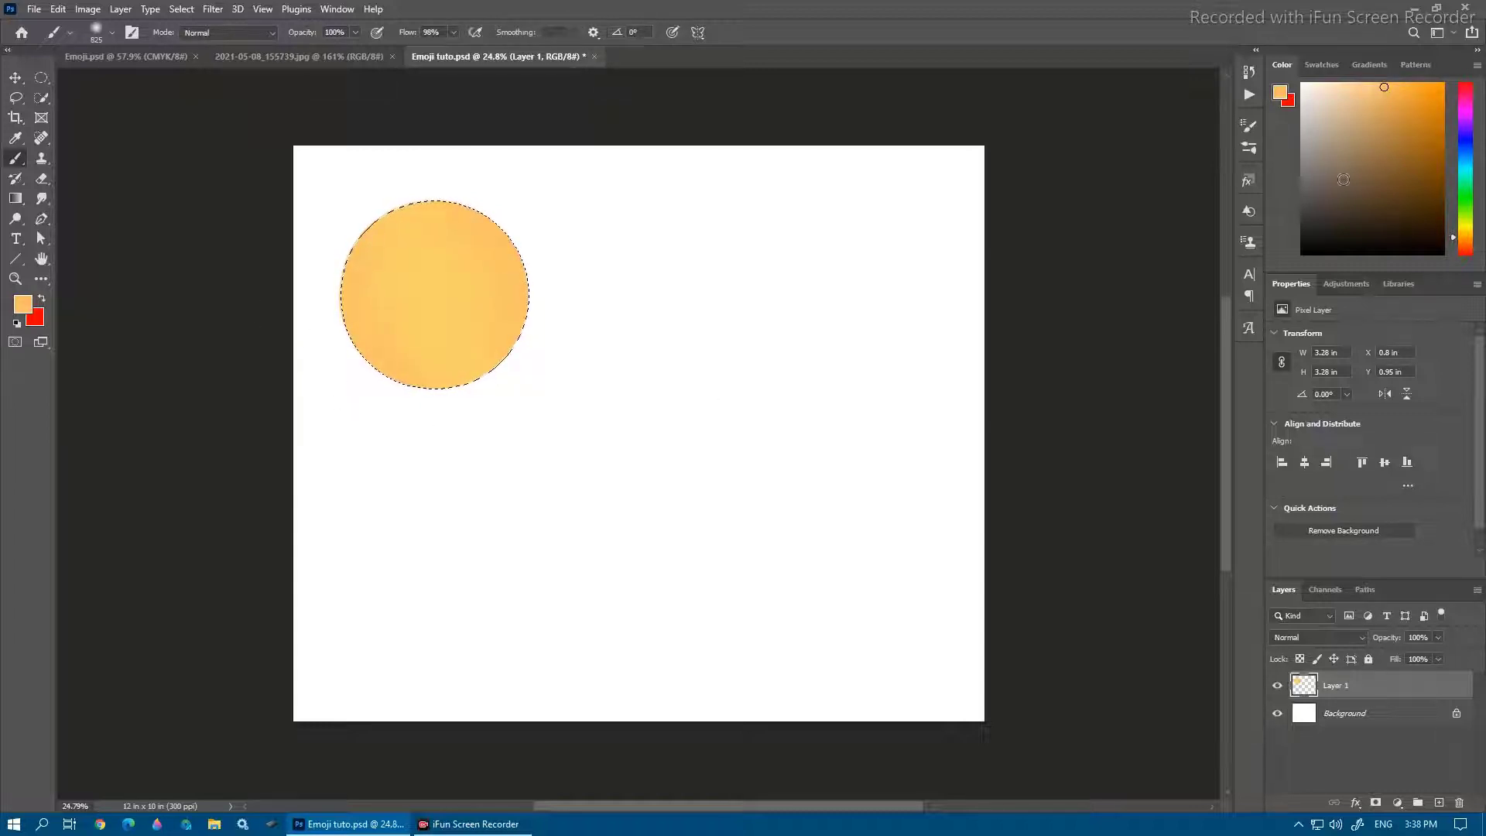
Blend the face's shading with the yellow-orange sampled from its centre and clear the selection
{"action": "left_click", "coordinate": [1393, 82]}
{"action": "left_click", "coordinate": [1383, 82]}
{"action": "left_click", "coordinate": [439, 304], "text": "alt"}
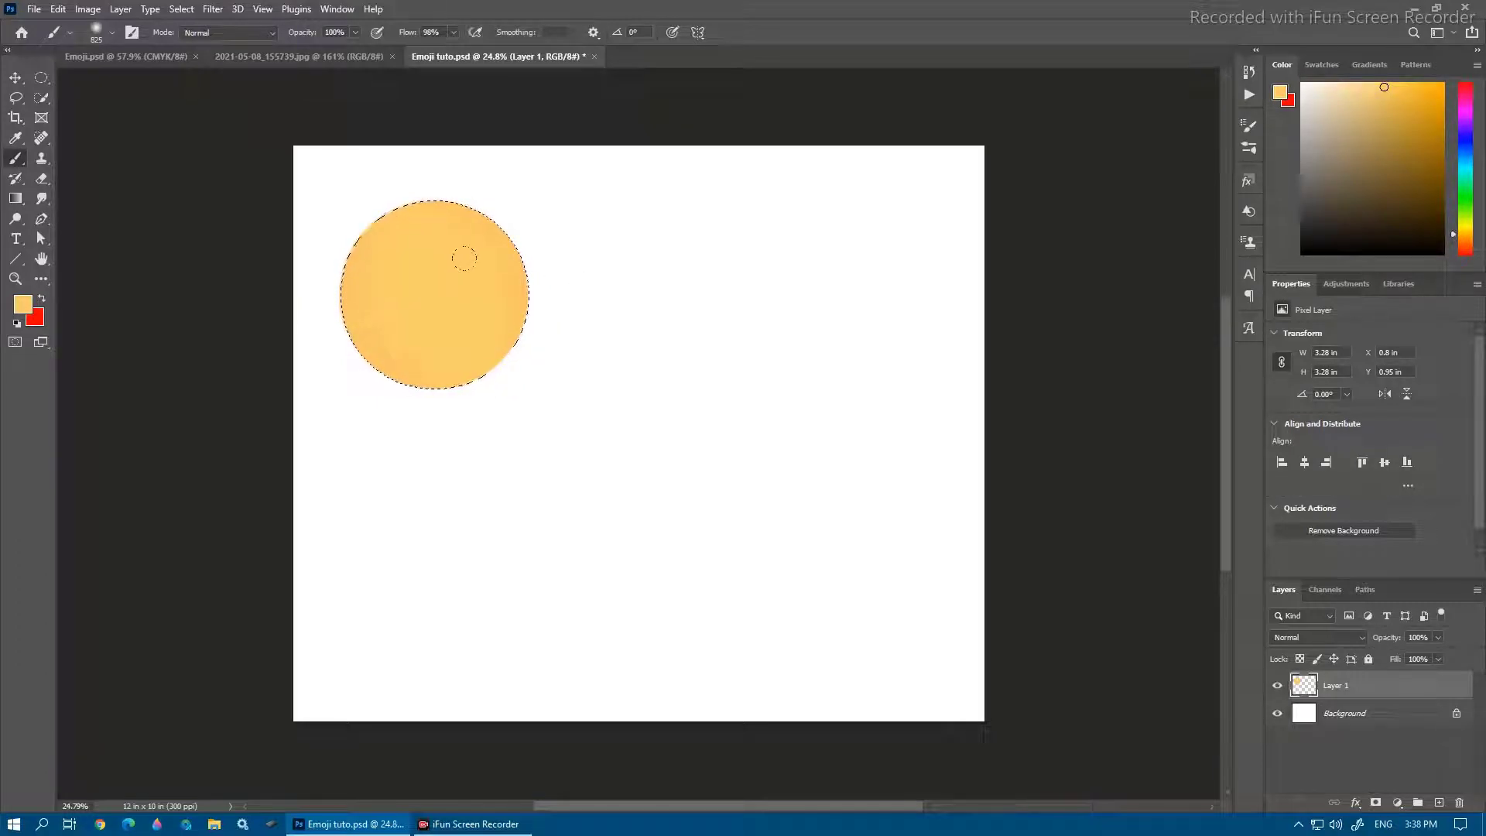
{"action": "key", "text": "ctrl+d"}
Add a new layer and make a circular eye selection about 0.72 in wide on the upper-left part of the face
{"action": "scroll", "coordinate": [397, 295], "scroll_direction": "up", "scroll_amount": 1, "text": "alt"}
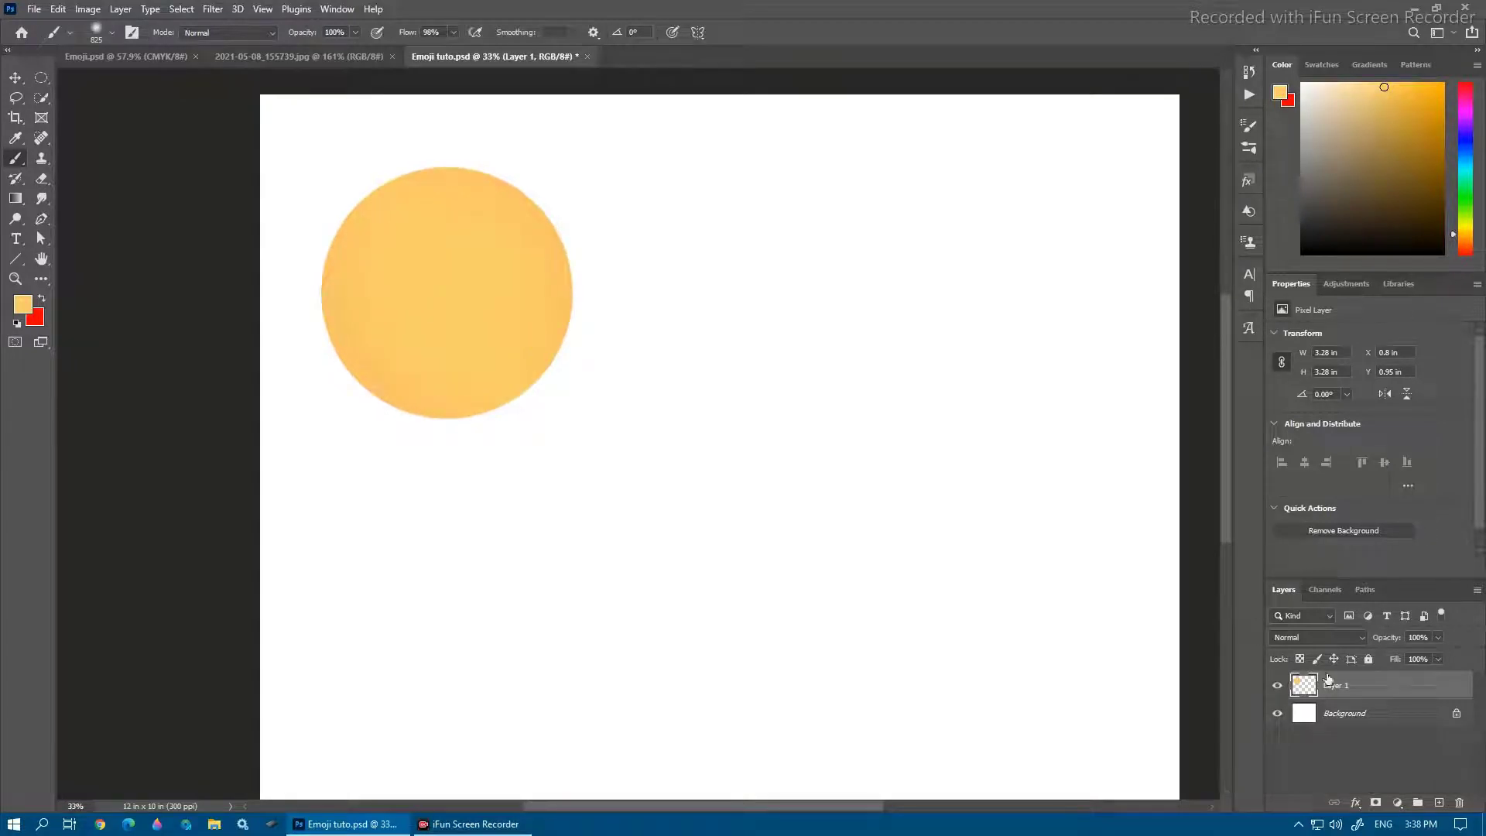
{"action": "left_click", "coordinate": [1440, 802]}
{"action": "scroll", "coordinate": [481, 234], "scroll_direction": "up", "scroll_amount": 1, "text": "alt"}
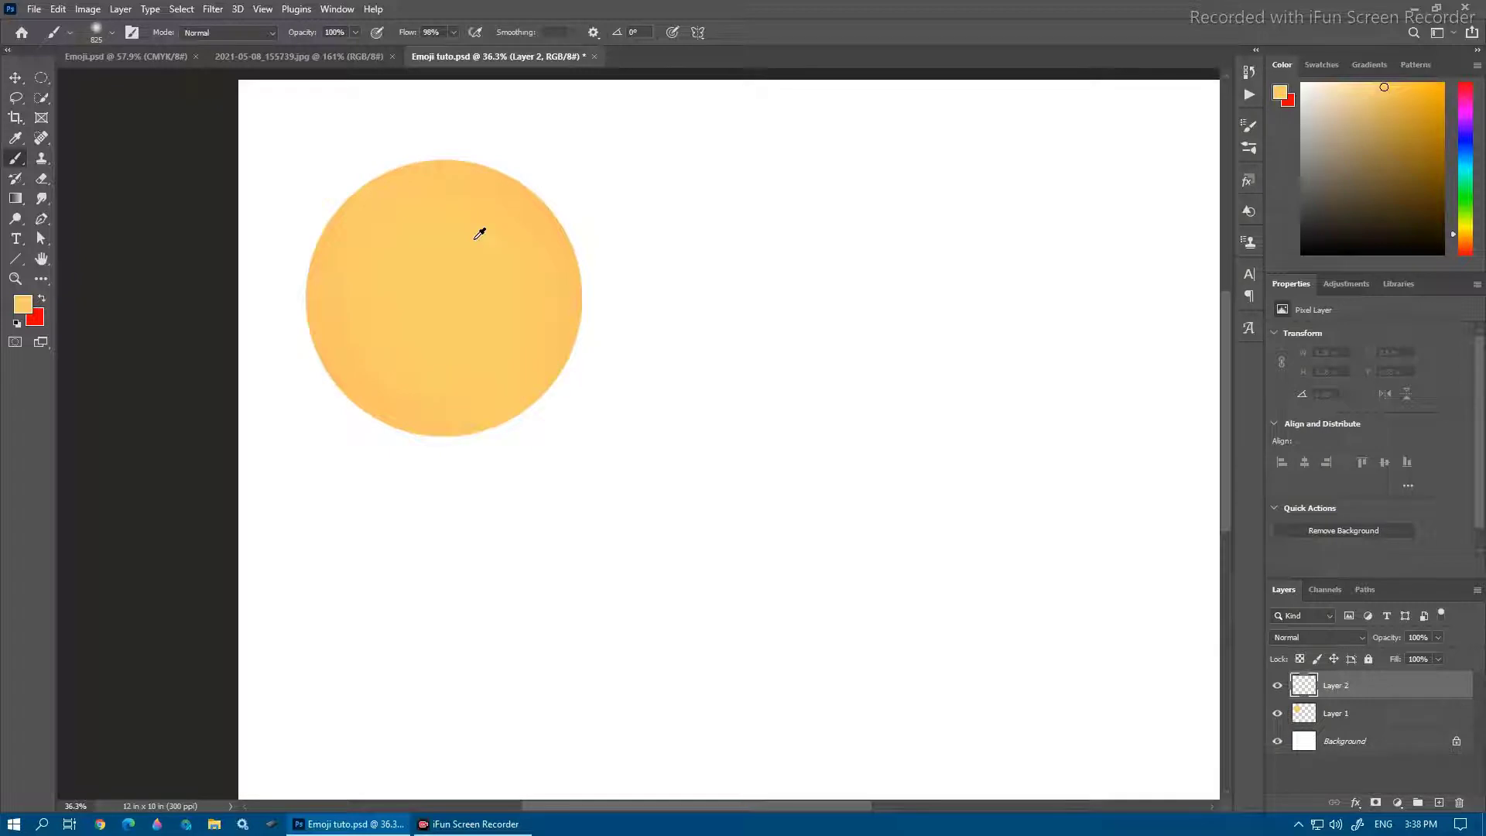
{"action": "left_click", "coordinate": [38, 81]}
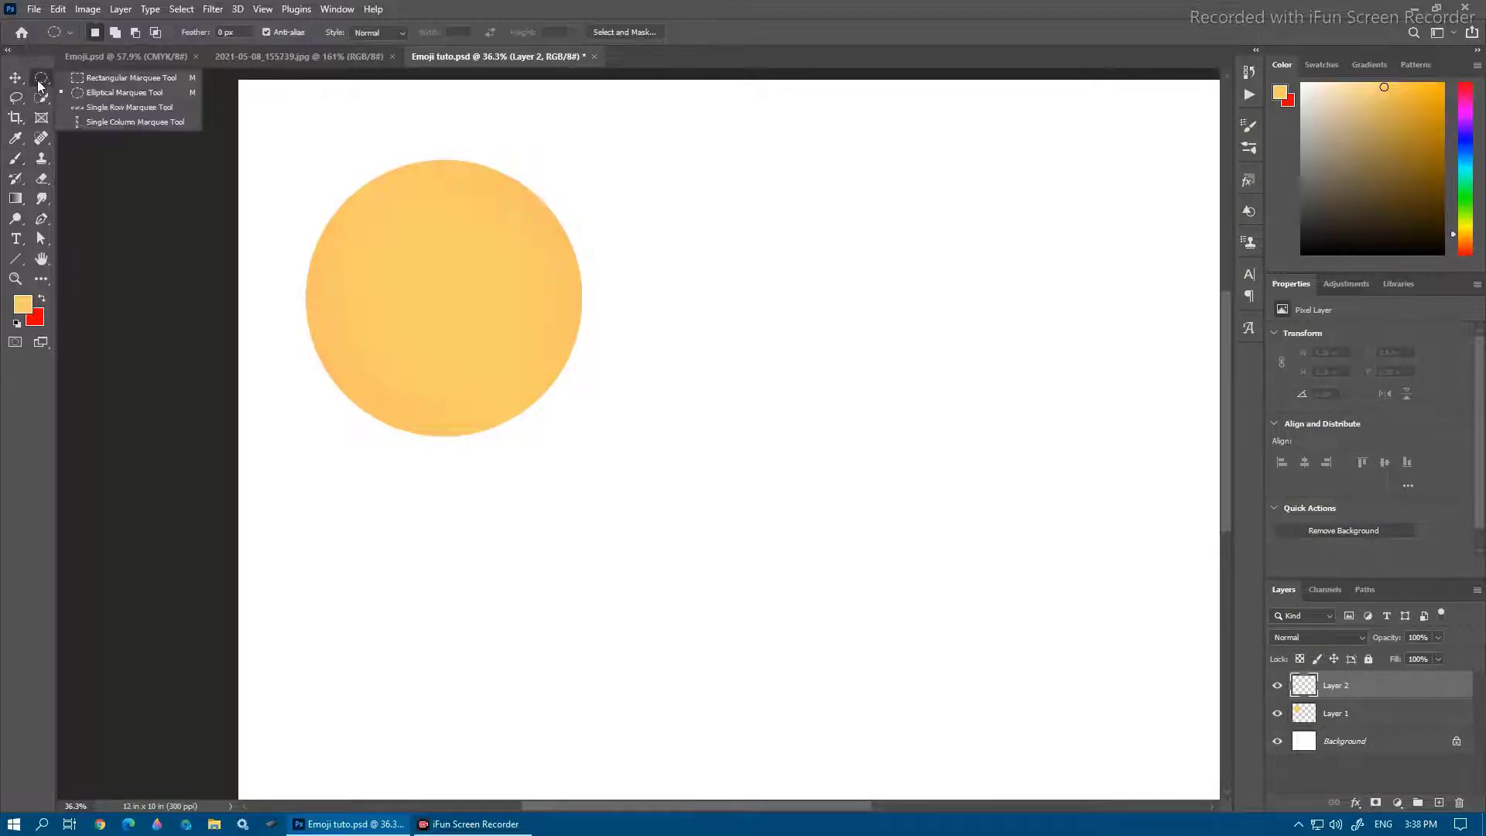
{"action": "left_click", "coordinate": [692, 71]}
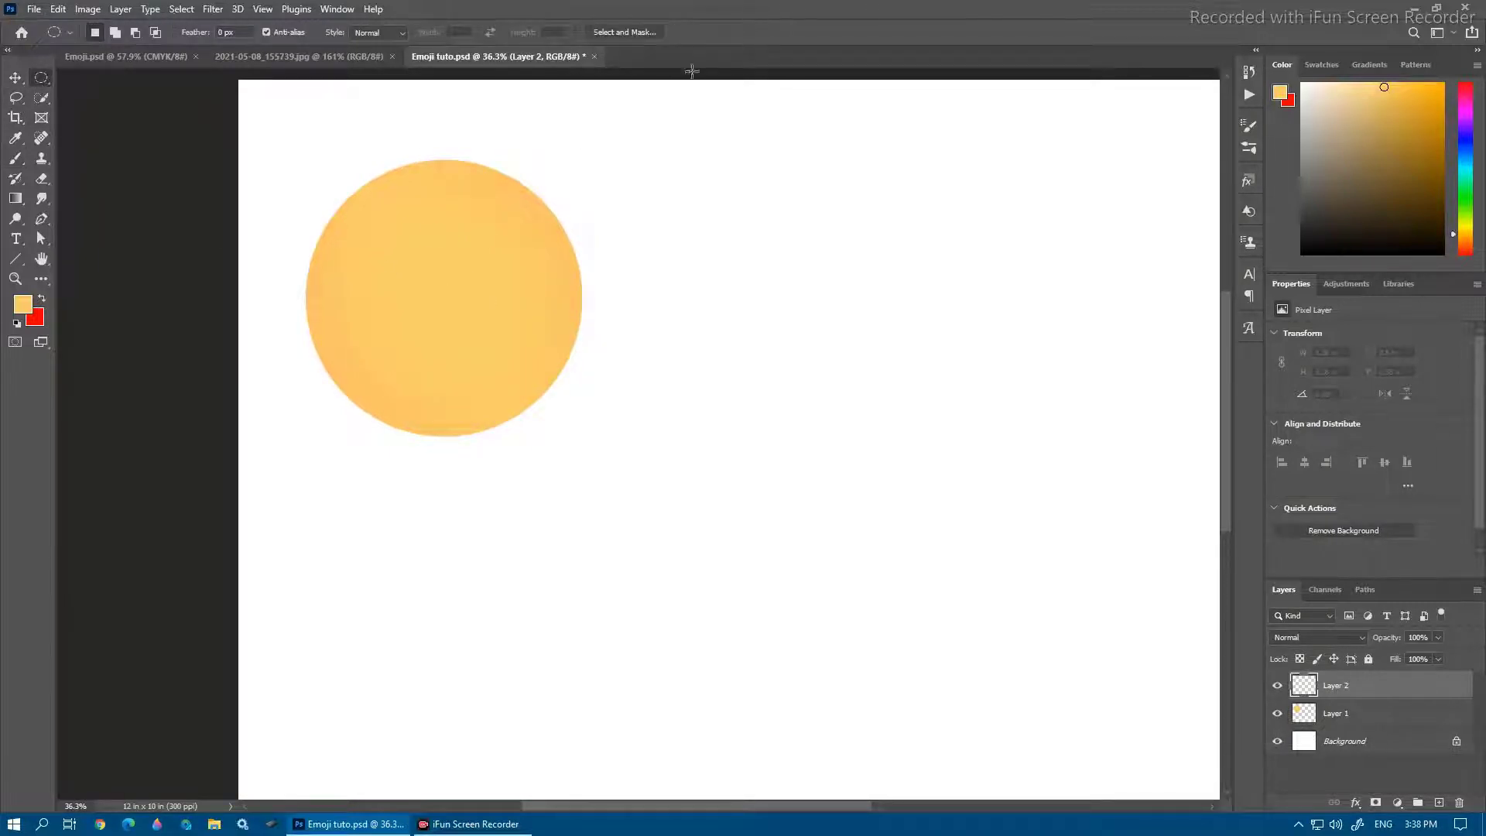
{"action": "mouse_move", "coordinate": [370, 258]}
{"action": "left_mouse_down"}
{"action": "mouse_move", "coordinate": [406, 289]}
{"action": "mouse_move", "coordinate": [381, 272]}
{"action": "left_mouse_up"}
Sample white from the canvas and fill the small eye selection with it
{"action": "left_click", "coordinate": [17, 161]}
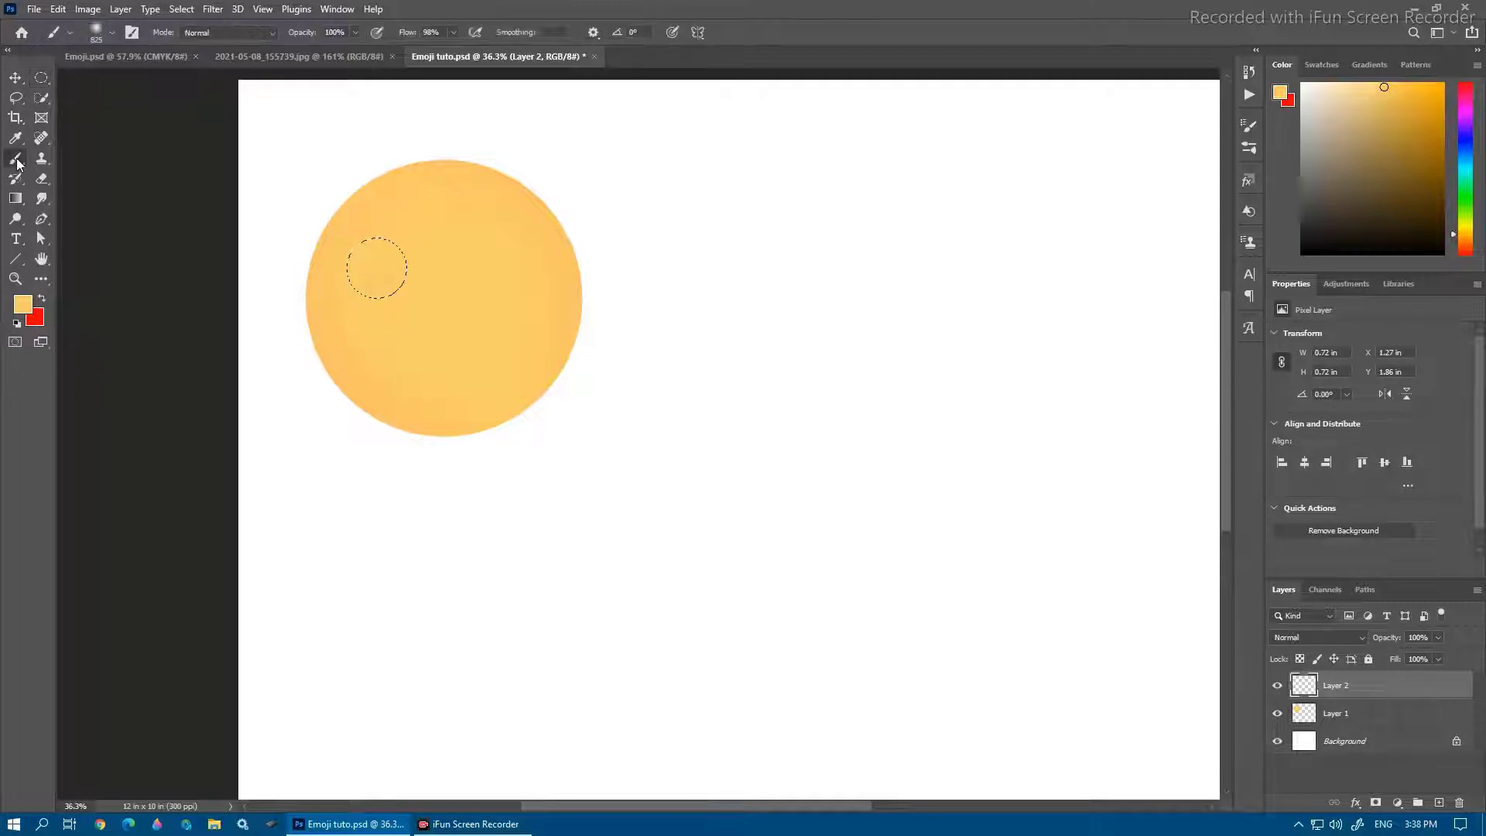
{"action": "left_click", "coordinate": [112, 34]}
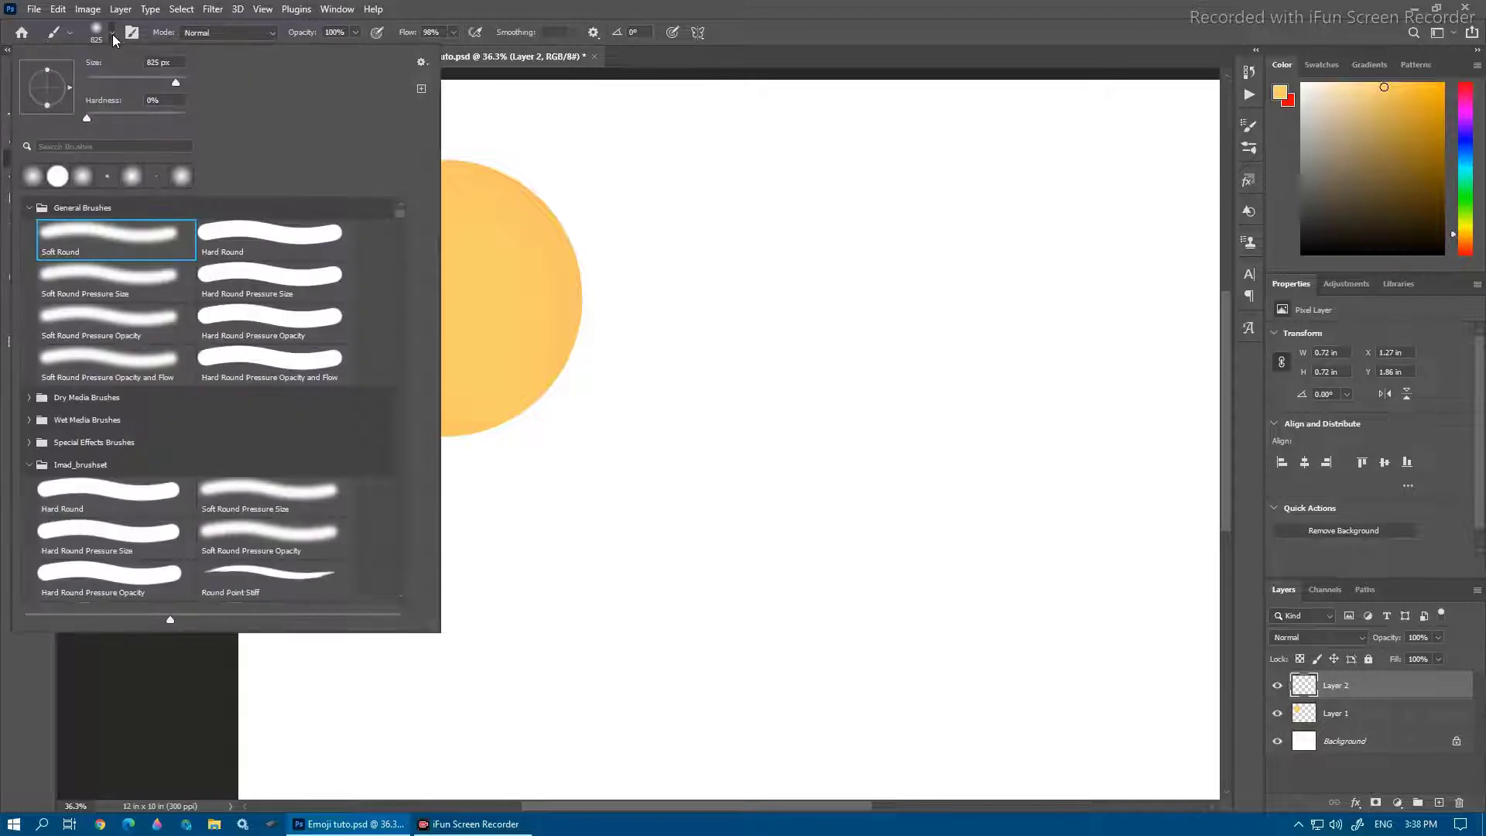
{"action": "left_click", "coordinate": [113, 34]}
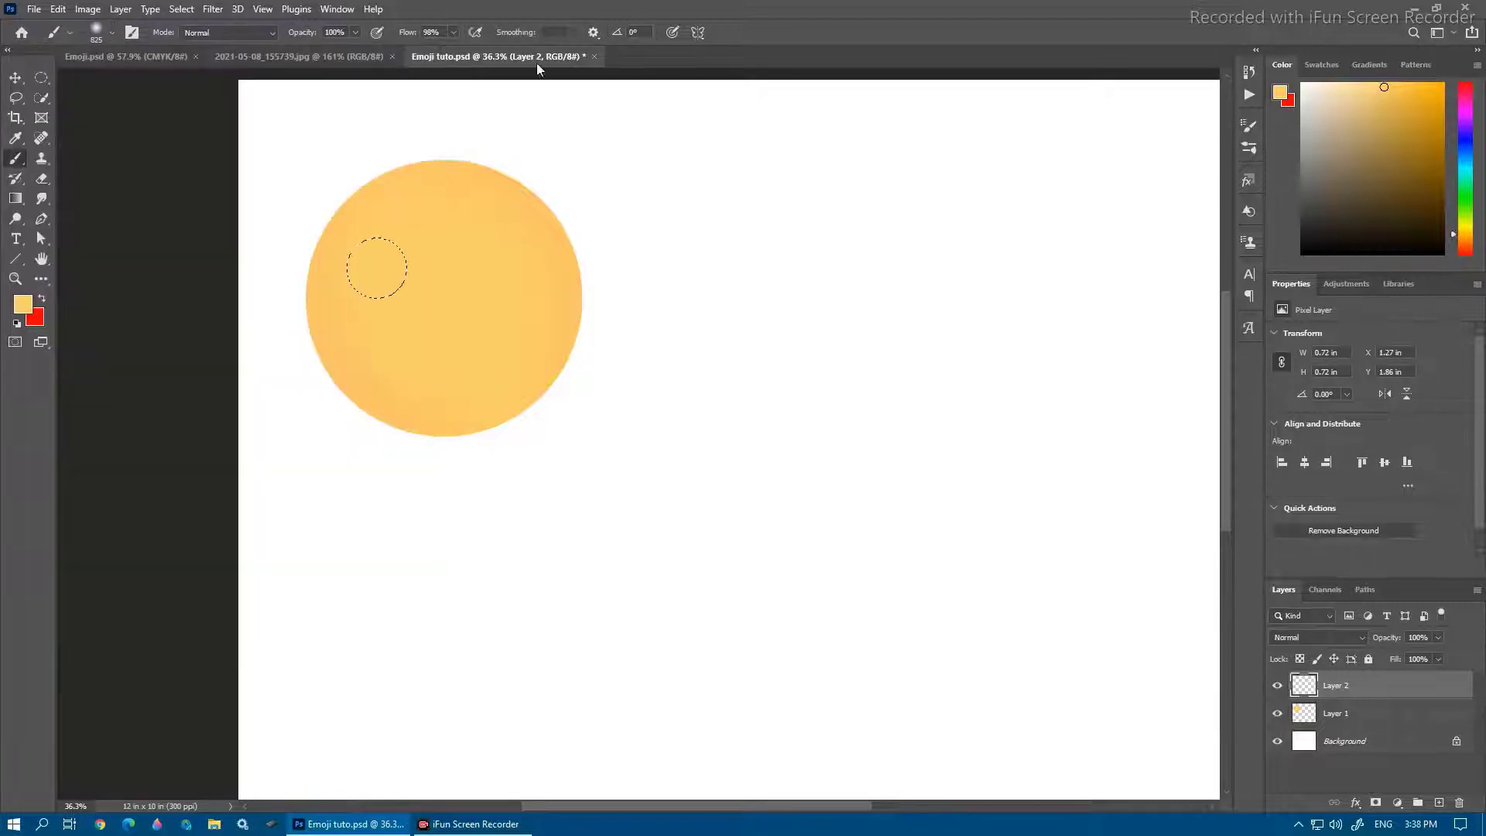
{"action": "left_click", "coordinate": [892, 223], "text": "alt"}
{"action": "key", "text": "alt+BackSpace"}
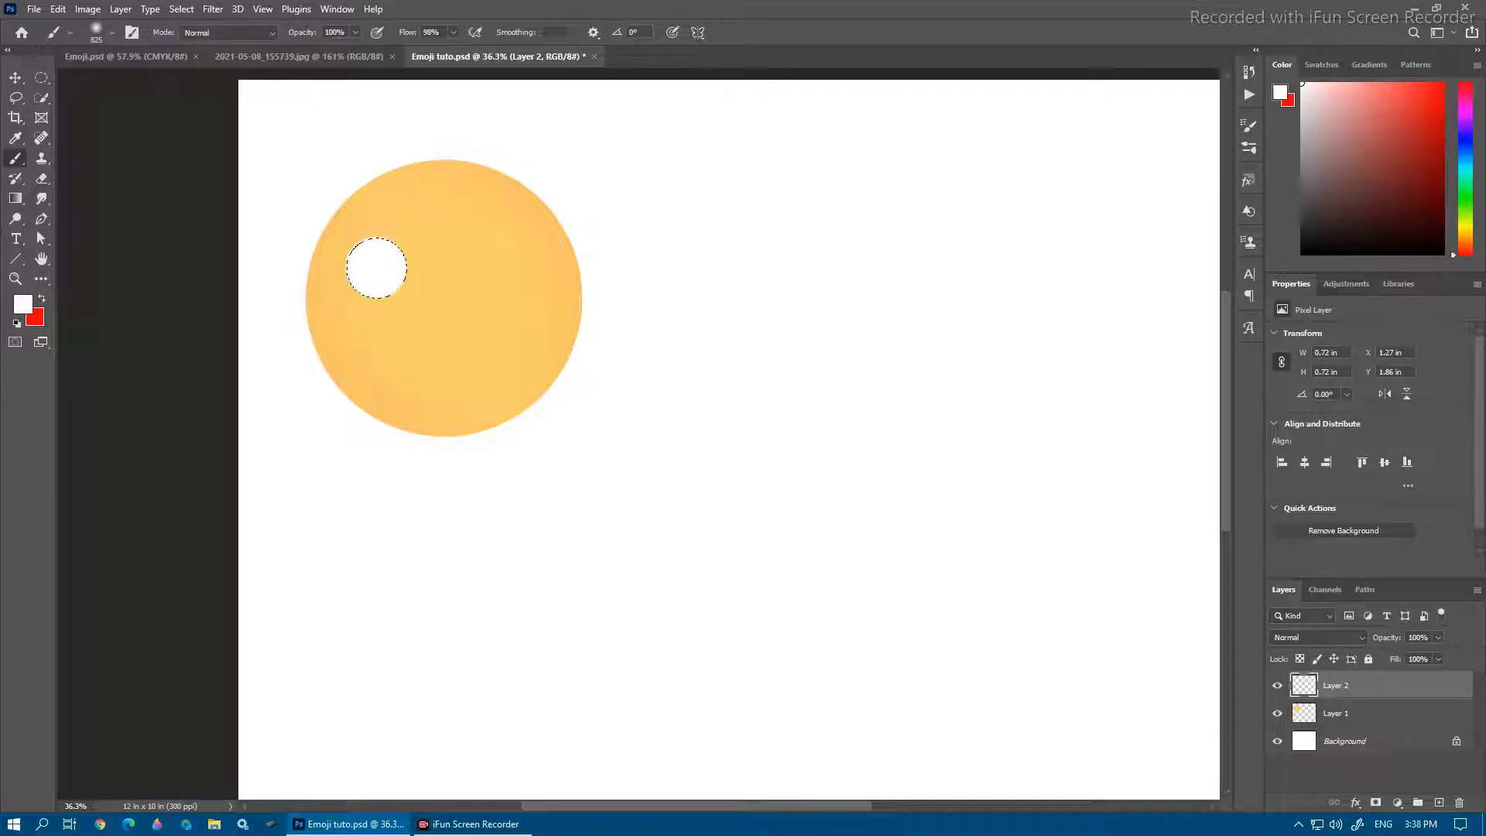
Shade the rim of the white eye with very light grey using a soft 174 px brush, undoing the first darker strokes
{"action": "scroll", "coordinate": [328, 307], "scroll_direction": "up", "scroll_amount": 4}
{"action": "scroll", "coordinate": [329, 307], "scroll_direction": "down", "scroll_amount": 1}
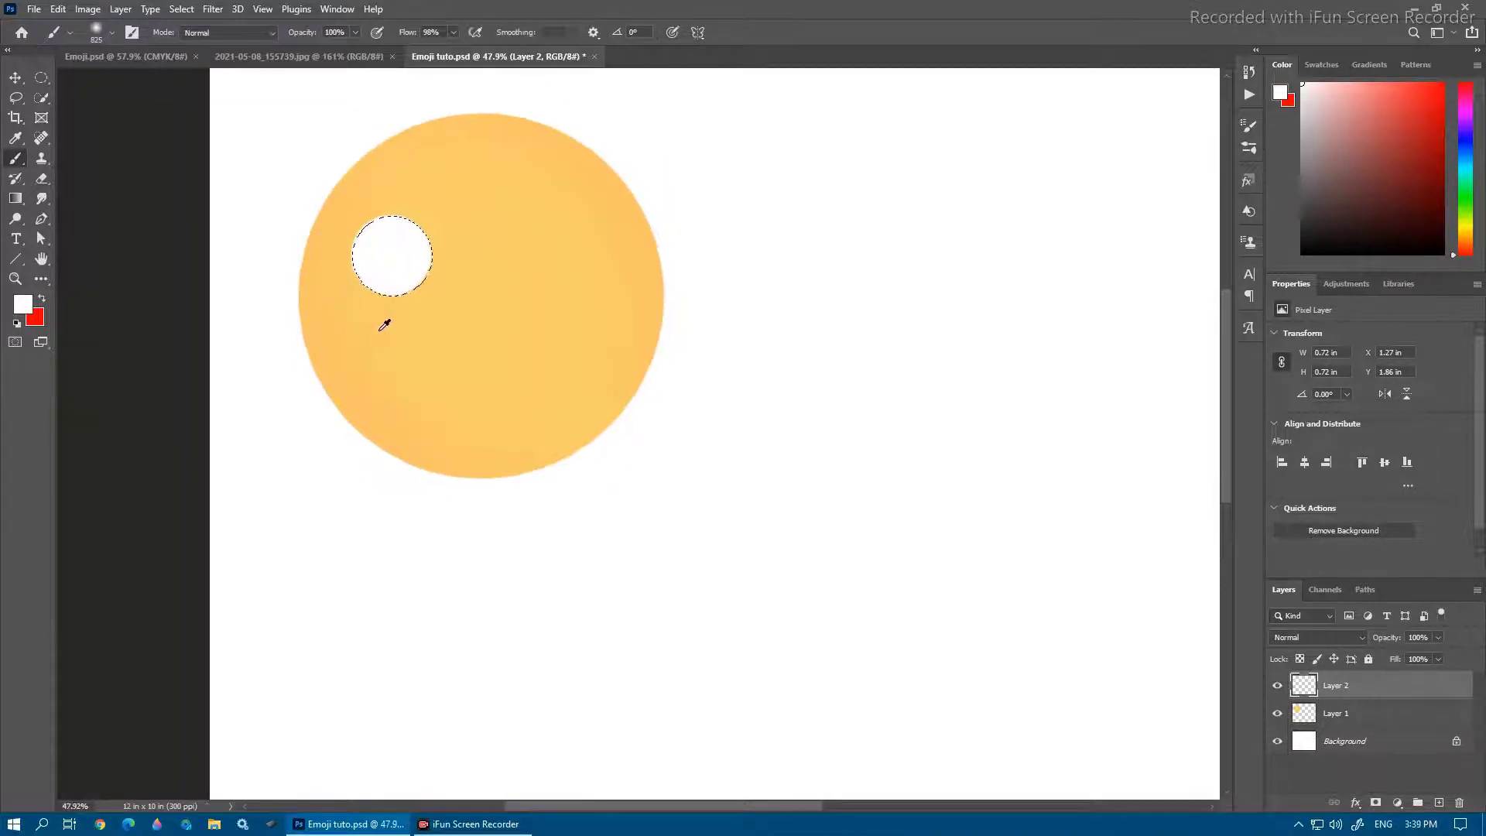
{"action": "left_click_drag", "start_coordinate": [379, 331], "coordinate": [285, 338]}
{"action": "left_click", "coordinate": [1304, 108]}
{"action": "left_click_drag", "start_coordinate": [383, 141], "coordinate": [415, 164]}
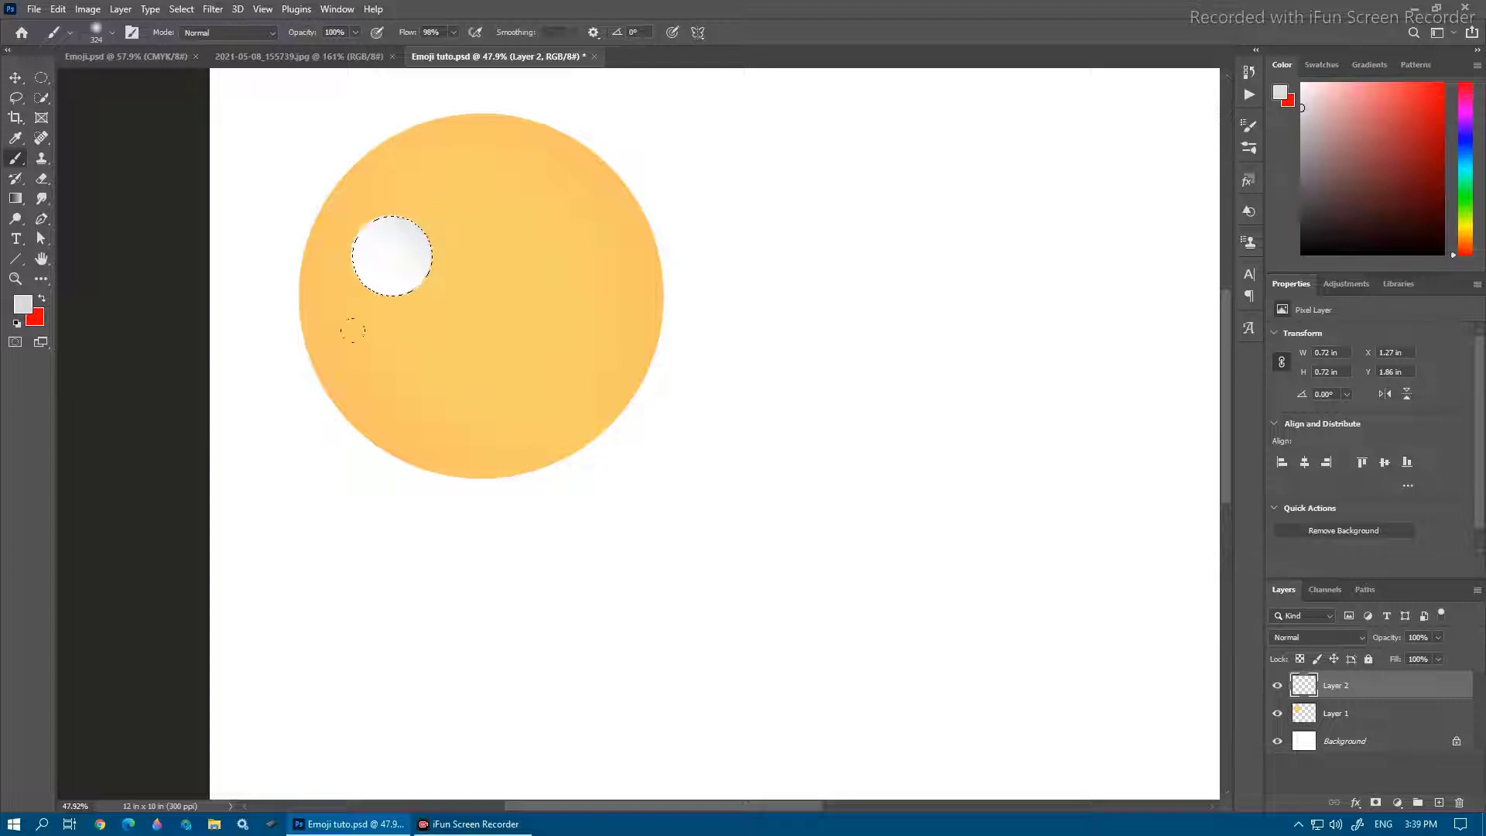
{"action": "left_click_drag", "start_coordinate": [375, 358], "coordinate": [346, 361]}
{"action": "key", "text": "ctrl+z"}
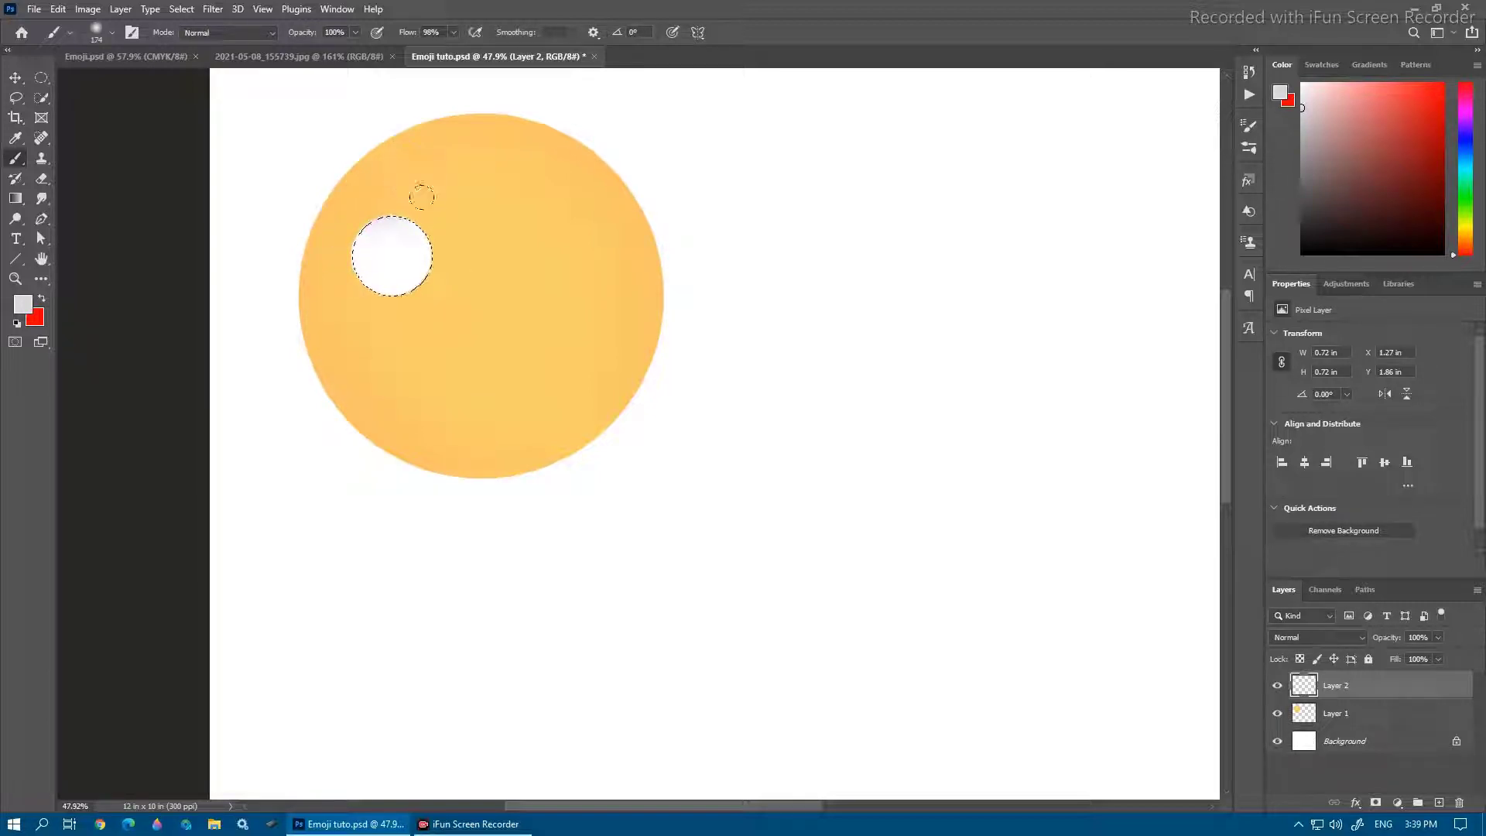
{"action": "key", "text": "ctrl+z"}
{"action": "left_click", "coordinate": [1302, 98]}
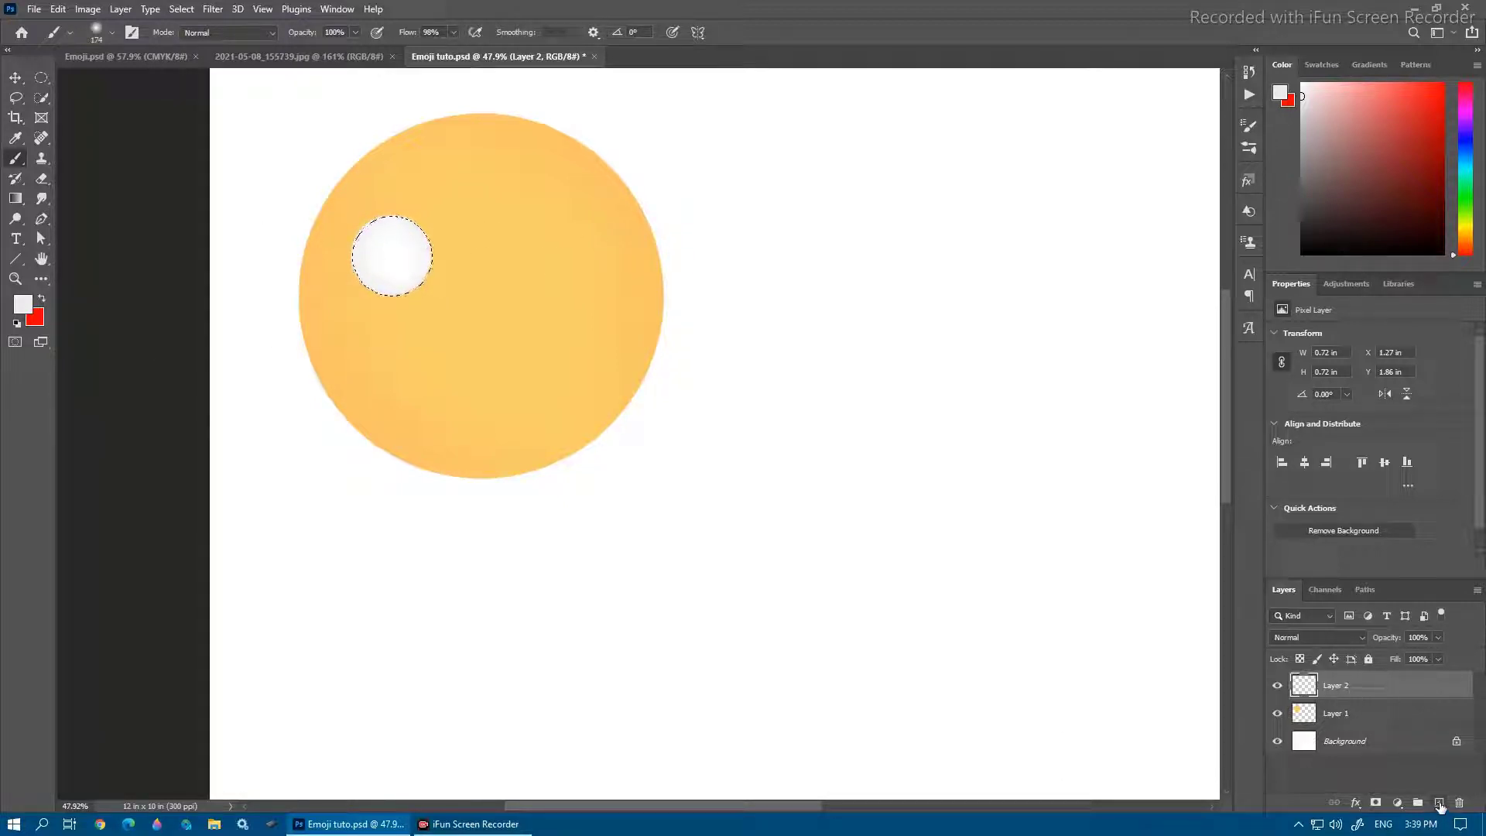
On a new layer, deselect and stamp a bright blue iris in the eye's centre with a 107 px Hard Round brush
{"action": "left_click", "coordinate": [1438, 803]}
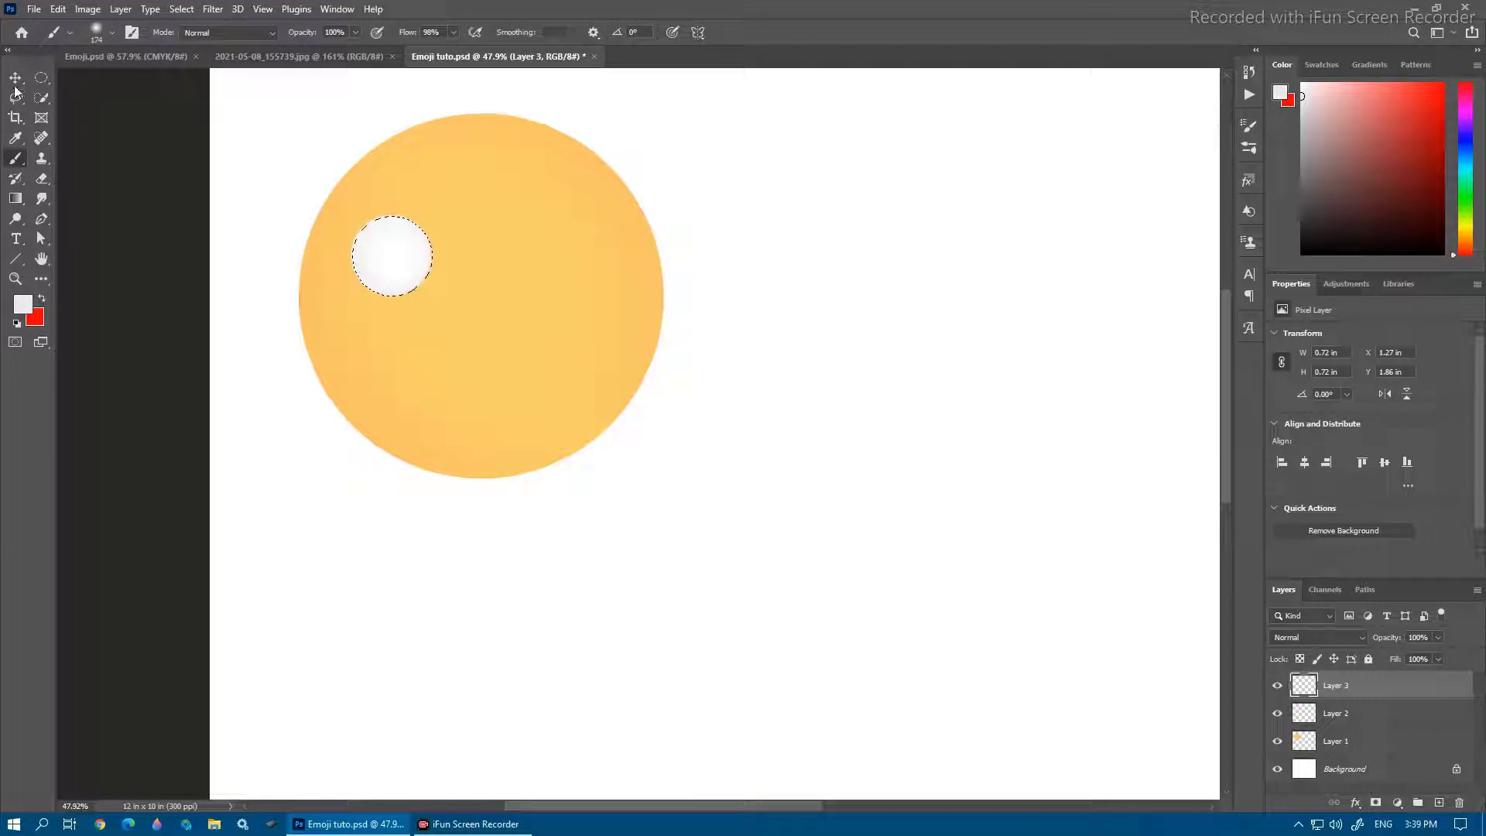
{"action": "left_click", "coordinate": [112, 35]}
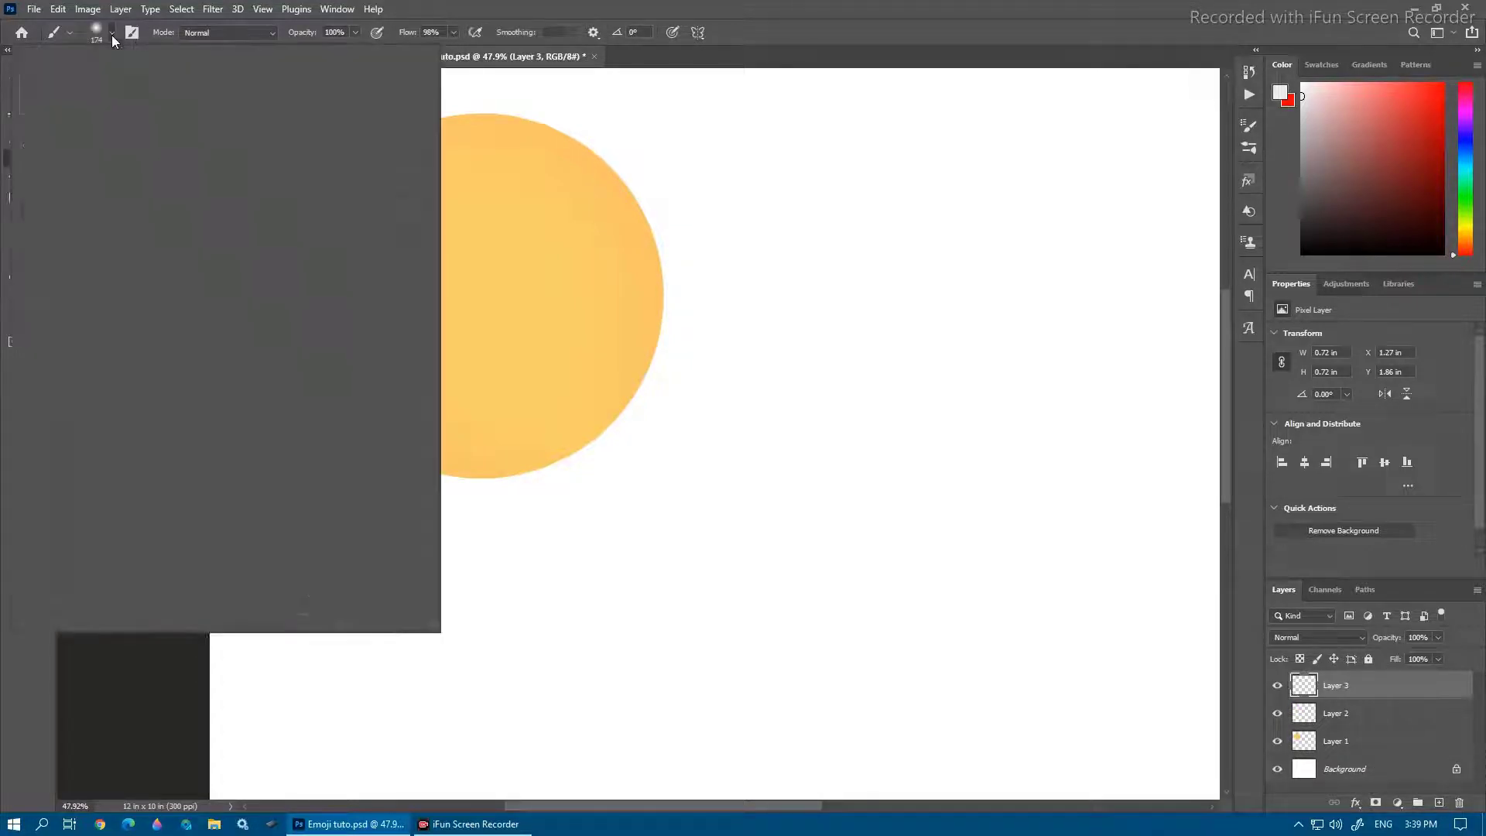
{"action": "left_click", "coordinate": [233, 235]}
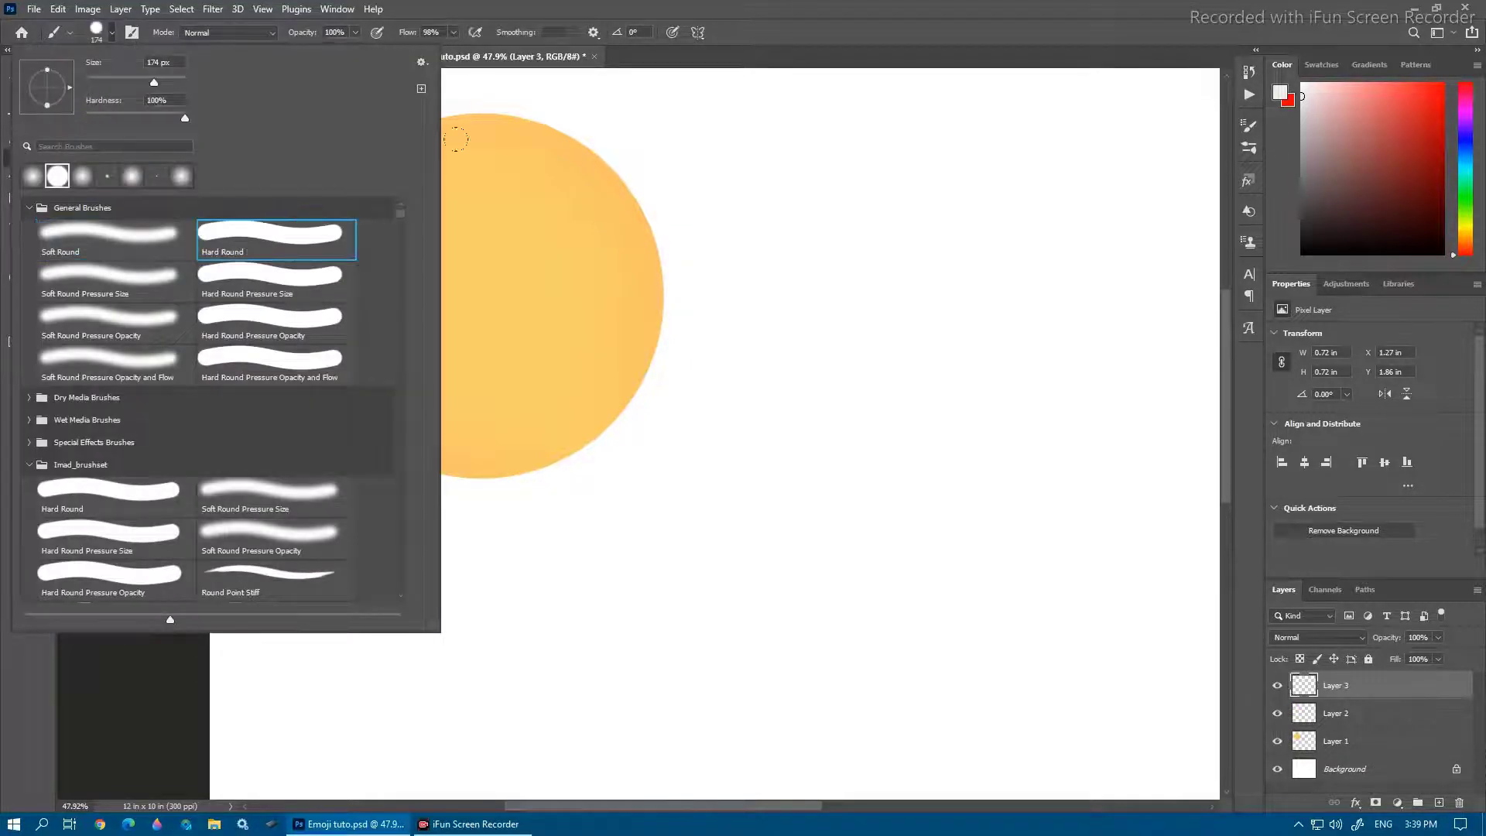
{"action": "left_click", "coordinate": [792, 29]}
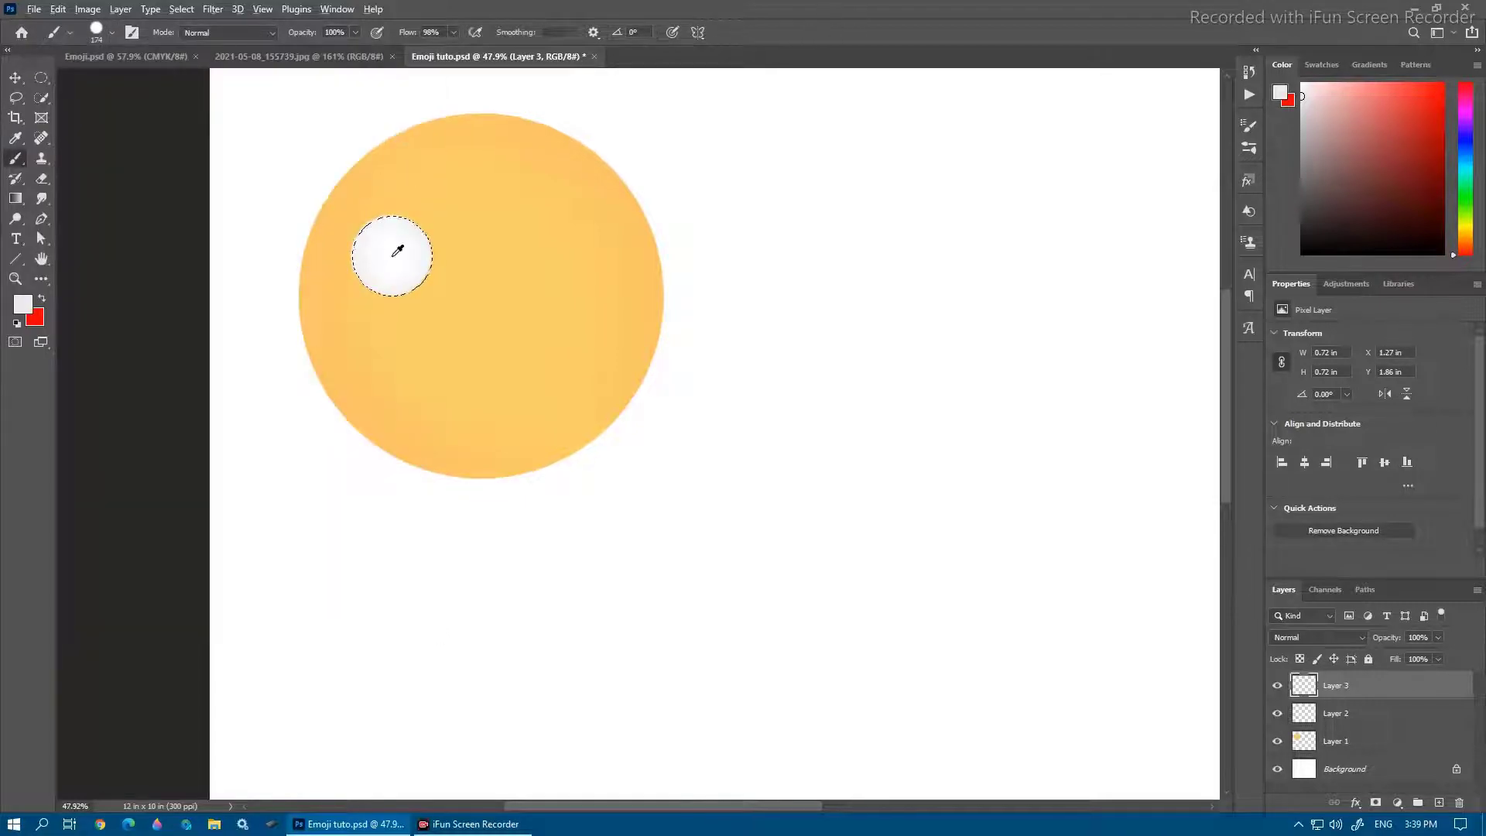
{"action": "left_click_drag", "start_coordinate": [392, 256], "coordinate": [384, 257]}
{"action": "key", "text": "ctrl+d"}
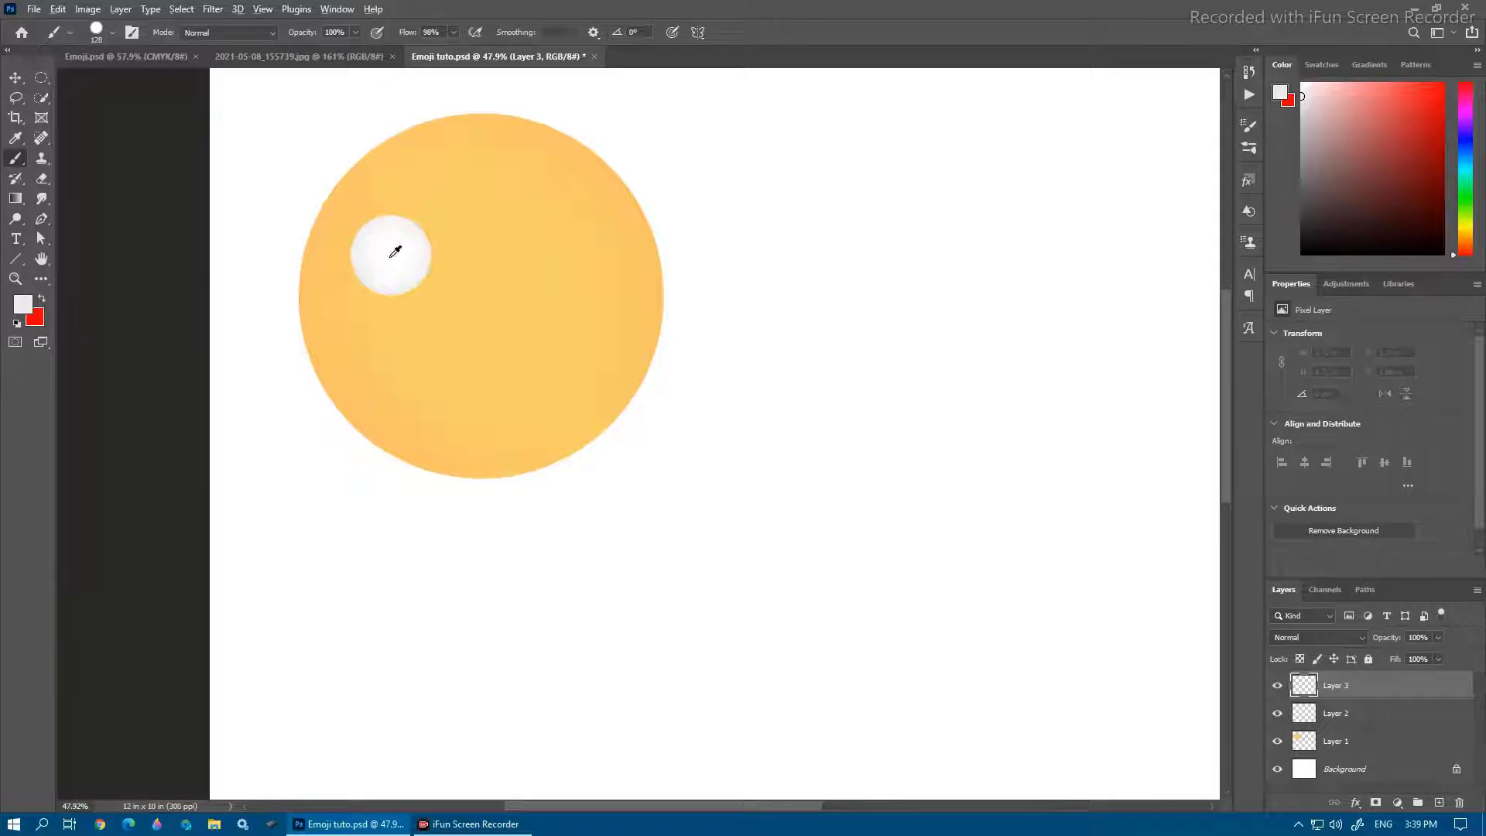
{"action": "left_click_drag", "start_coordinate": [392, 249], "coordinate": [385, 257]}
{"action": "left_click", "coordinate": [1466, 162]}
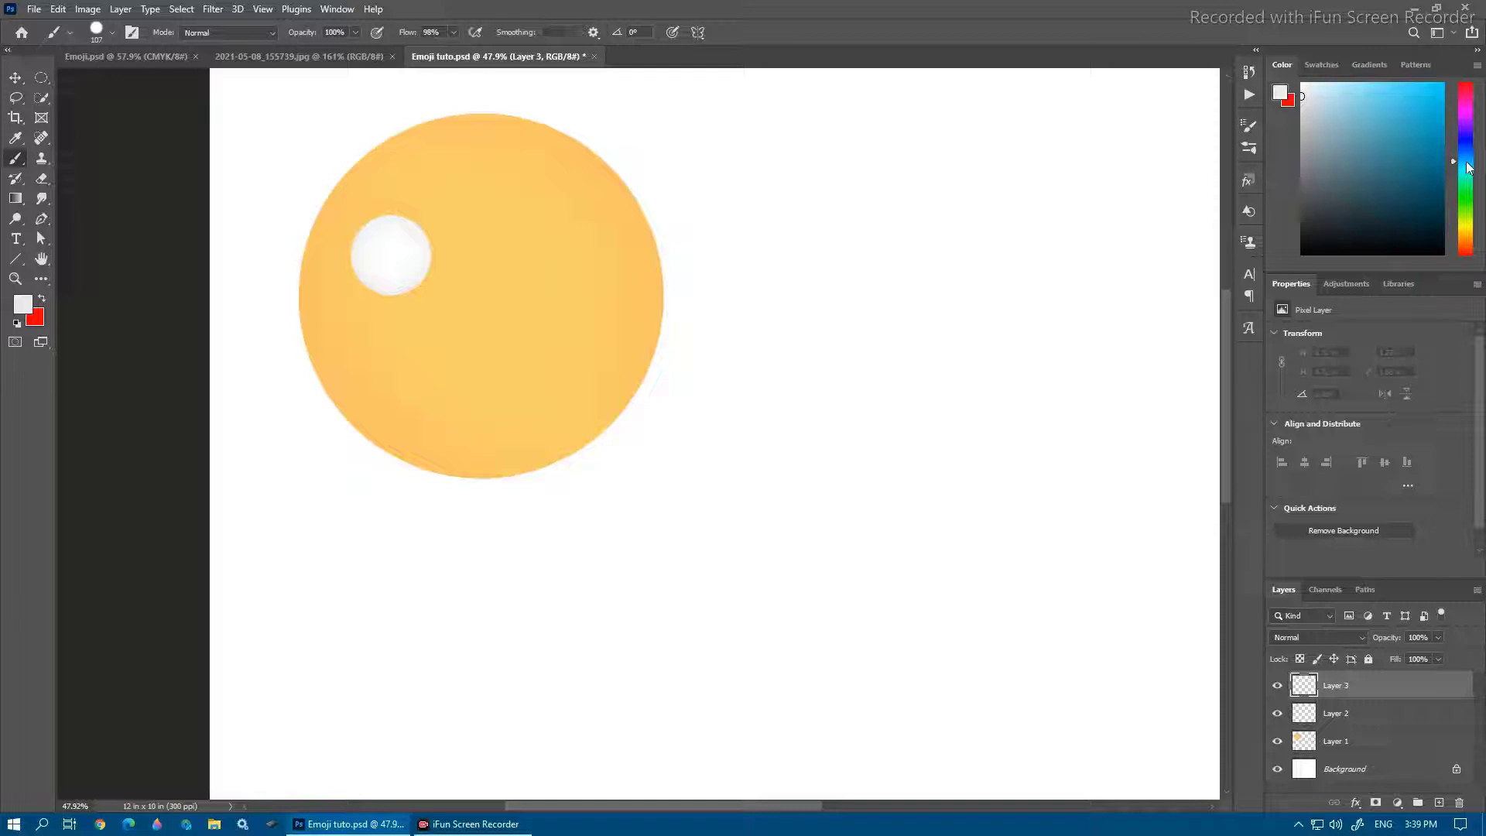
{"action": "left_click_drag", "start_coordinate": [1469, 167], "coordinate": [1469, 161]}
{"action": "left_click", "coordinate": [1443, 83]}
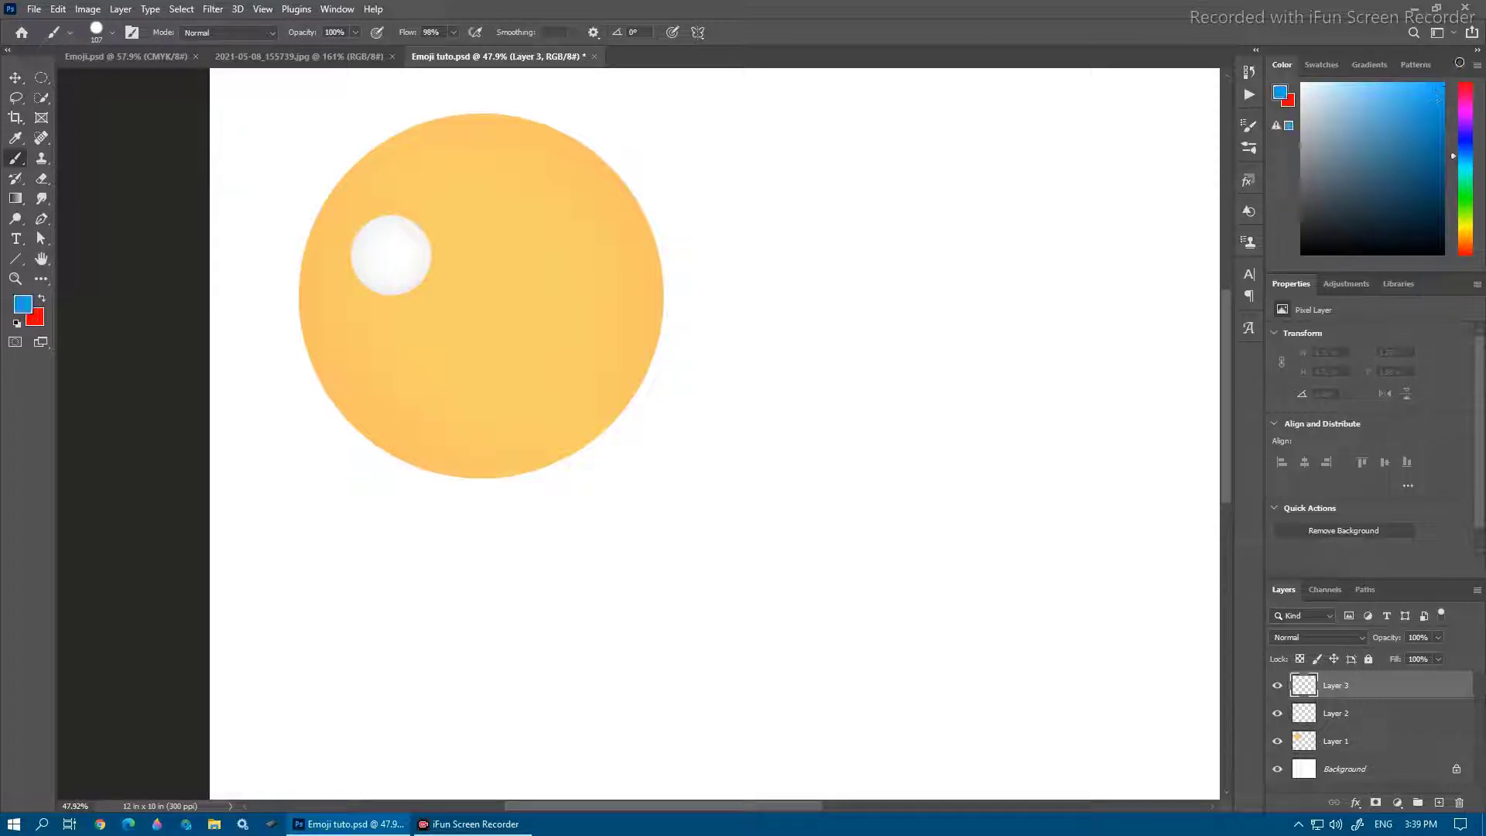
{"action": "left_click", "coordinate": [390, 256]}
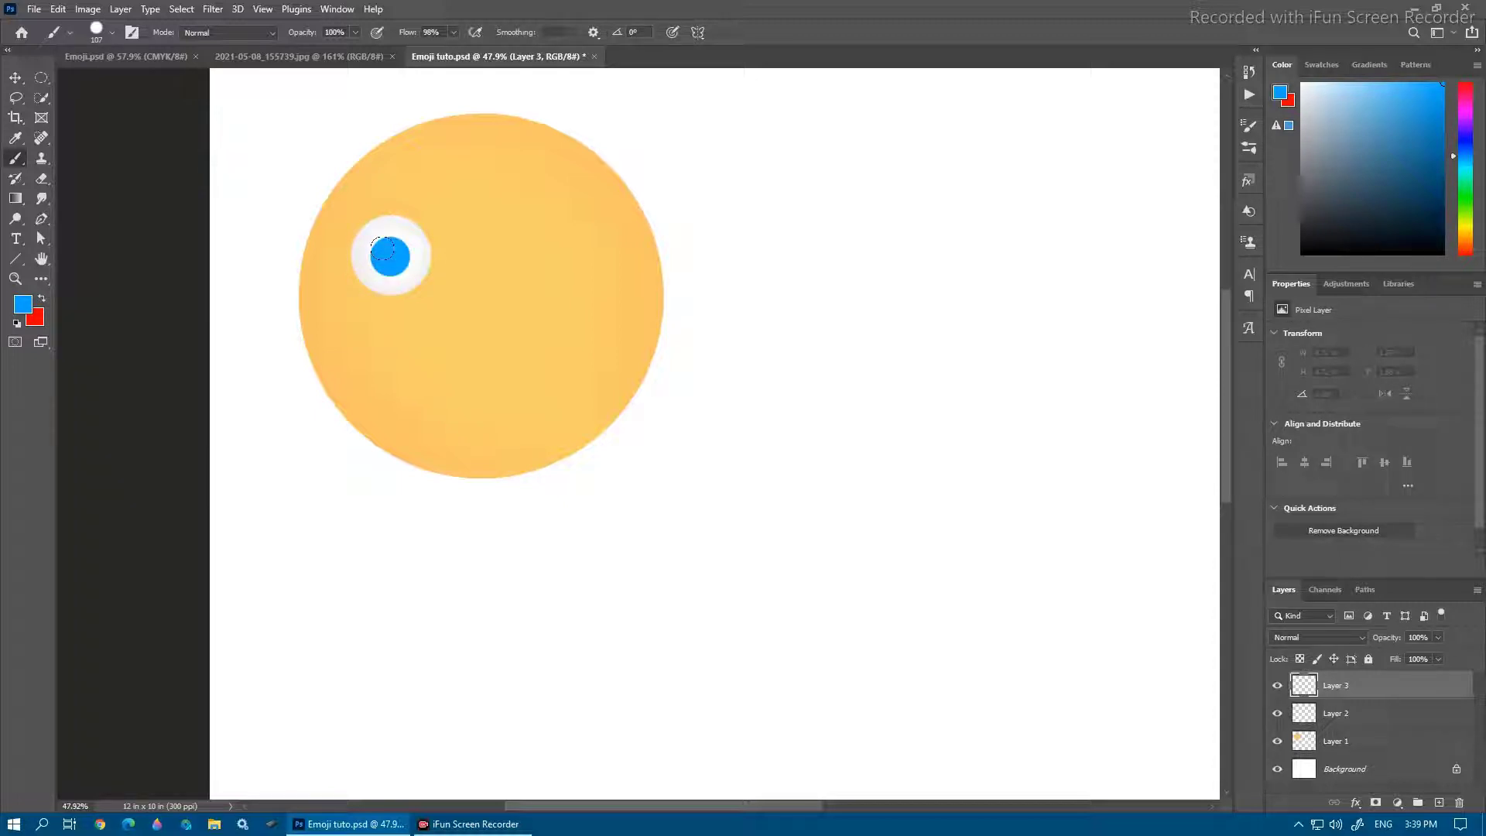
Brighten the centre of the iris with progressively lighter blues using a soft 69 px brush
{"action": "scroll", "coordinate": [390, 290], "scroll_direction": "up", "scroll_amount": 1}
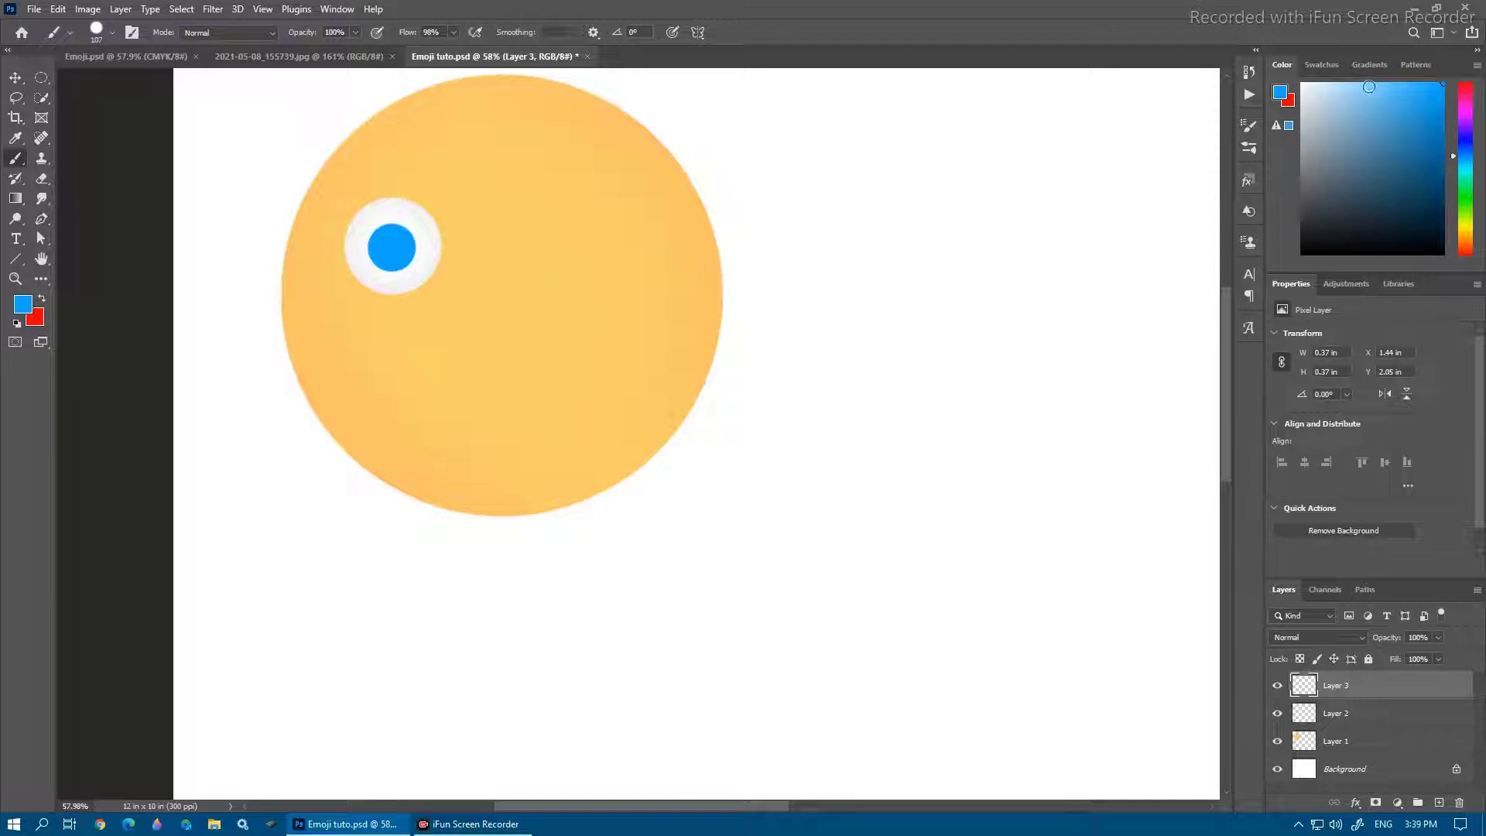
{"action": "left_click", "coordinate": [1394, 82]}
{"action": "left_click", "coordinate": [113, 35]}
{"action": "left_click", "coordinate": [59, 175]}
{"action": "left_click", "coordinate": [744, 73]}
{"action": "right_click", "coordinate": [397, 243], "text": "alt"}
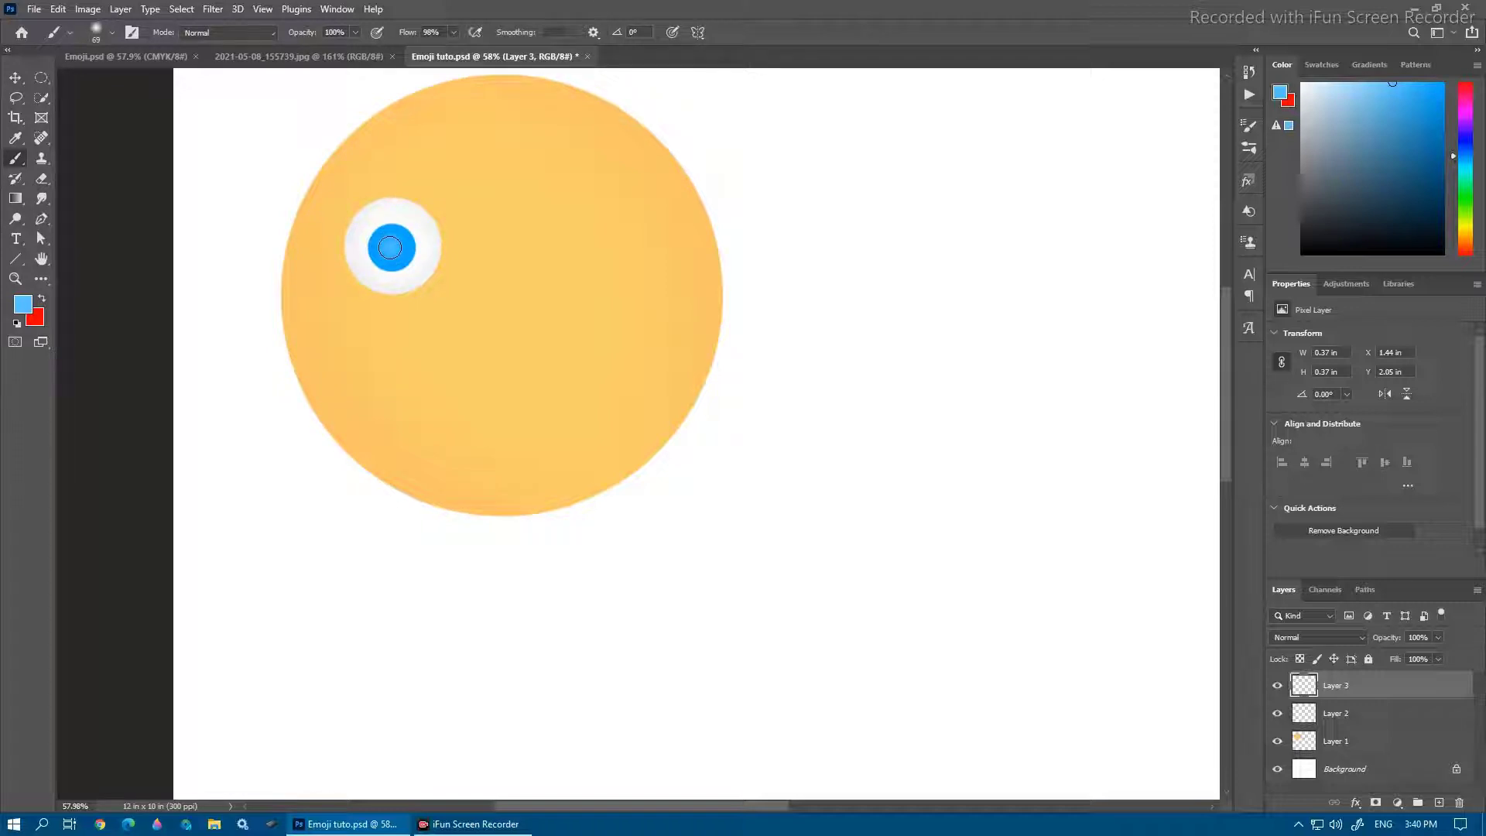
{"action": "left_click", "coordinate": [393, 242]}
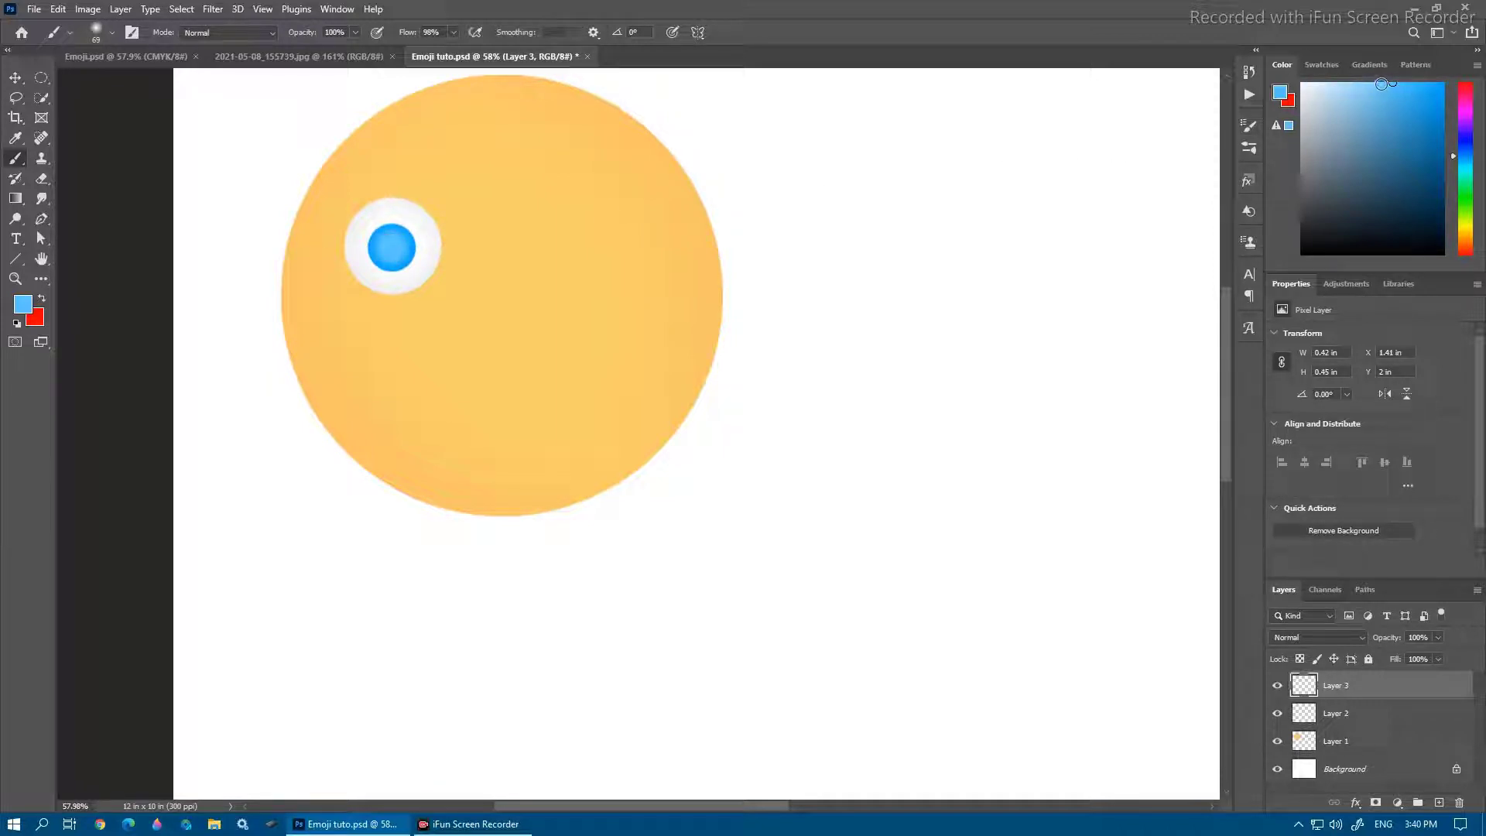
{"action": "left_click", "coordinate": [1376, 82]}
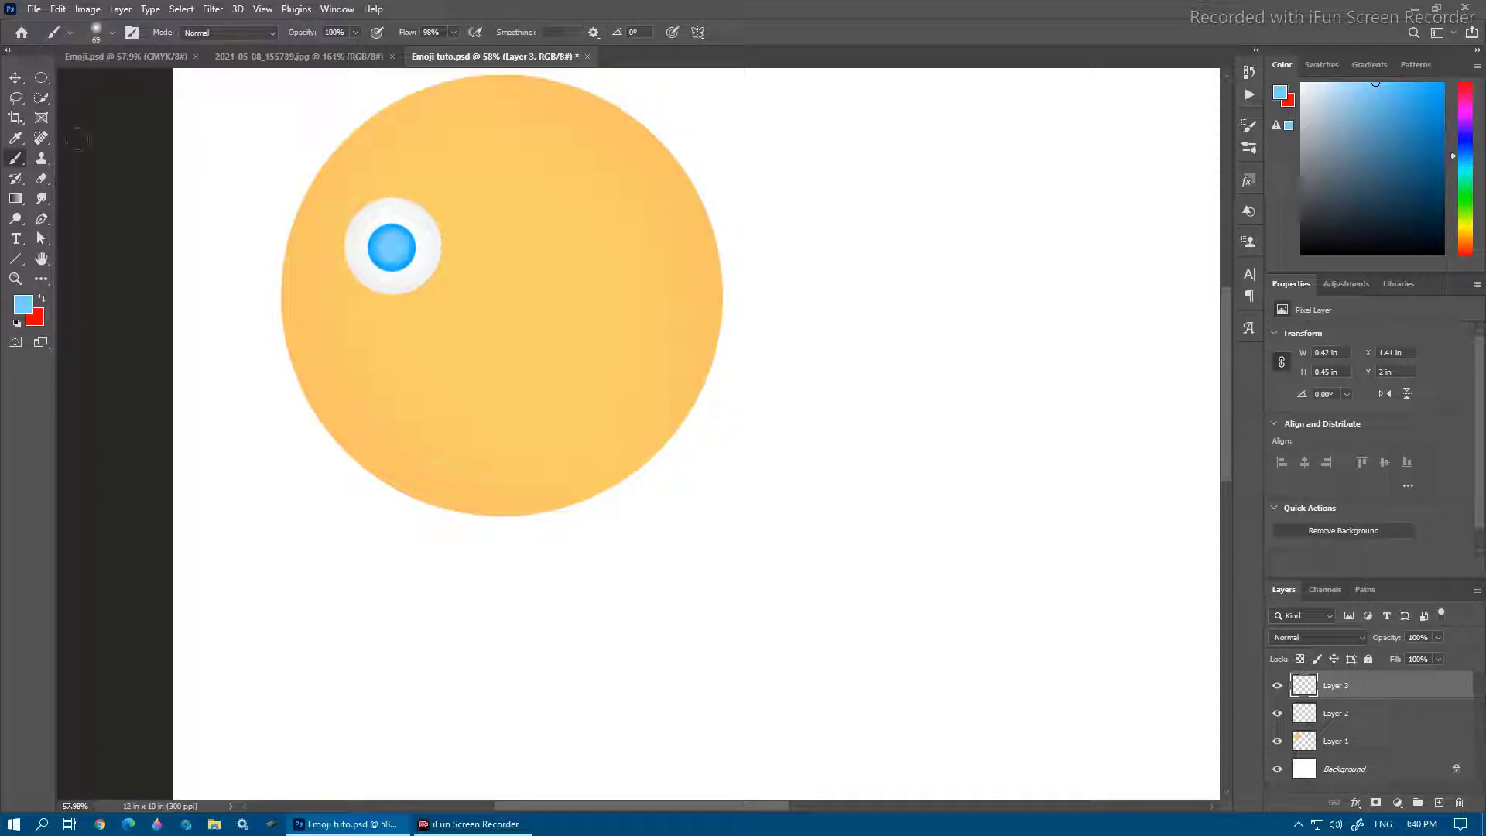
Stamp a black pupil in the centre of the blue iris with a hard 55 px brush
{"action": "left_click_drag", "start_coordinate": [387, 247], "coordinate": [382, 251]}
{"action": "left_click_drag", "start_coordinate": [1441, 253], "coordinate": [1443, 268]}
{"action": "key", "text": "bracketright"}
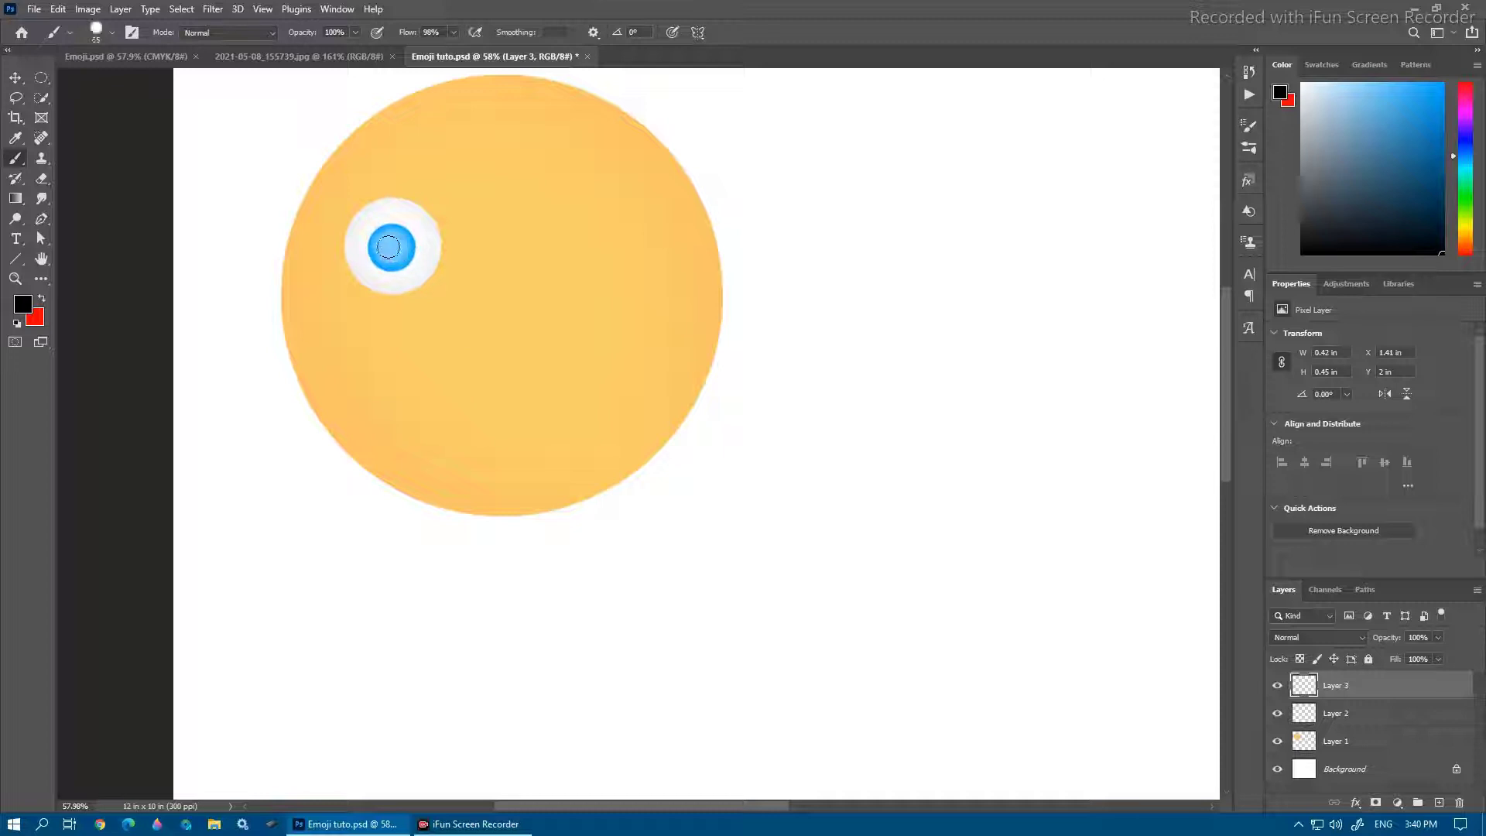
{"action": "left_click", "coordinate": [390, 248]}
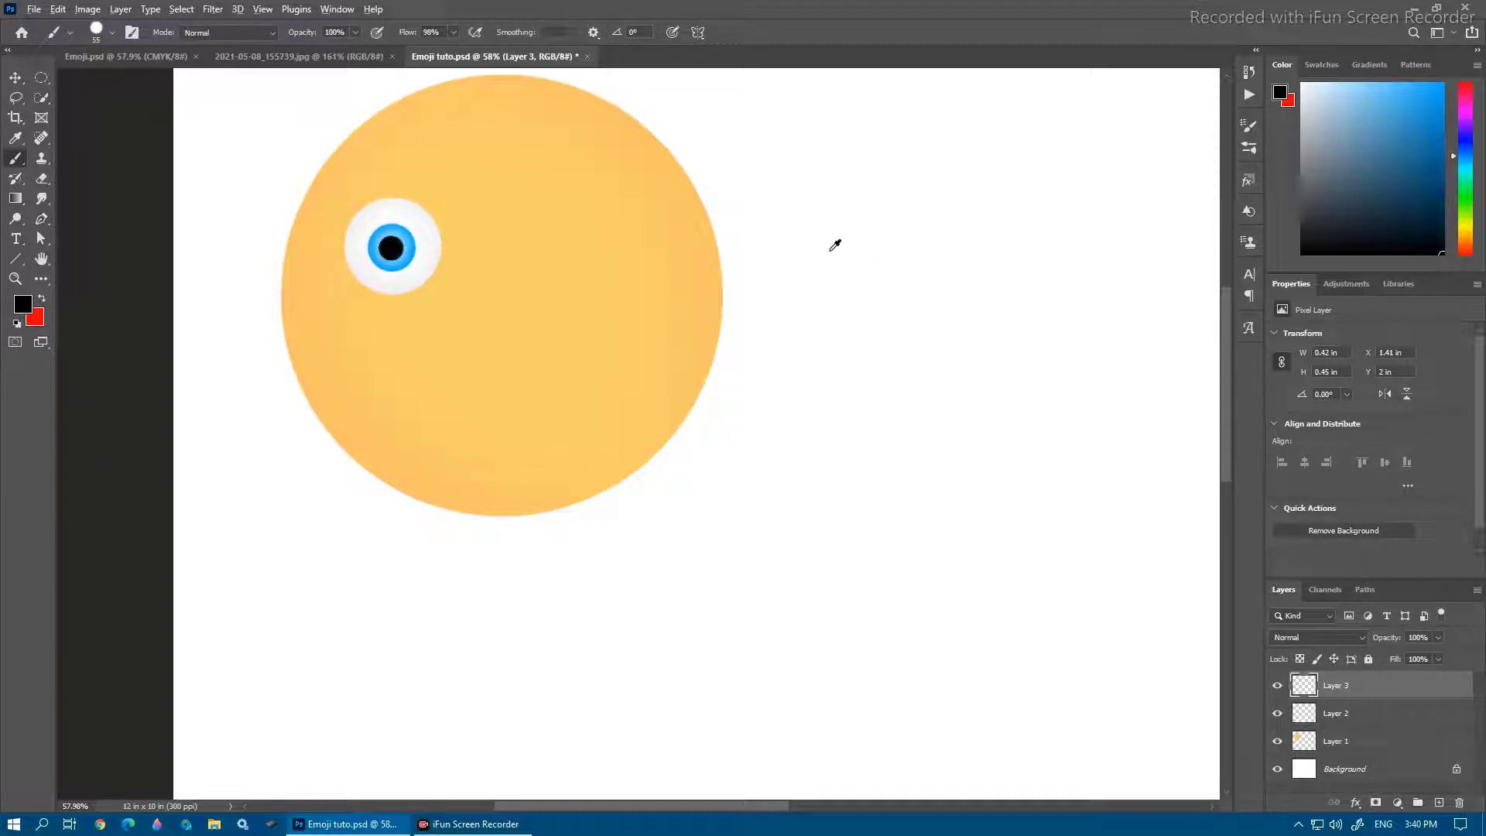
Stamp a white highlight on the upper part of the pupil with a hard 34 px brush
{"action": "left_click", "coordinate": [861, 225], "text": "alt"}
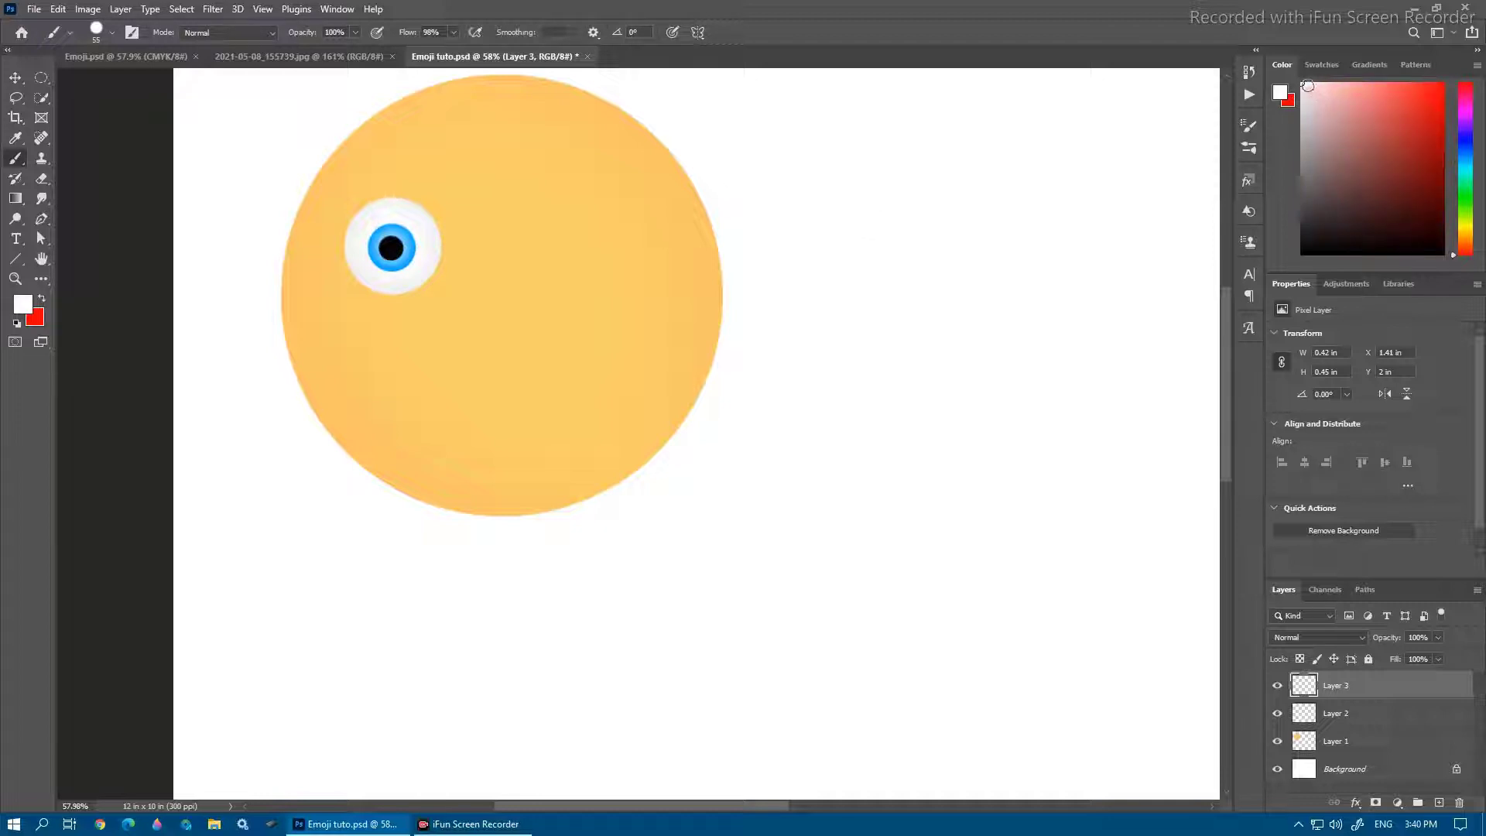
{"action": "left_click_drag", "start_coordinate": [391, 236], "coordinate": [395, 237]}
{"action": "scroll", "coordinate": [476, 244], "scroll_direction": "down", "scroll_amount": 1}
{"action": "scroll", "coordinate": [480, 242], "scroll_direction": "down", "scroll_amount": 2}
{"action": "scroll", "coordinate": [563, 244], "scroll_direction": "down", "scroll_amount": 1}
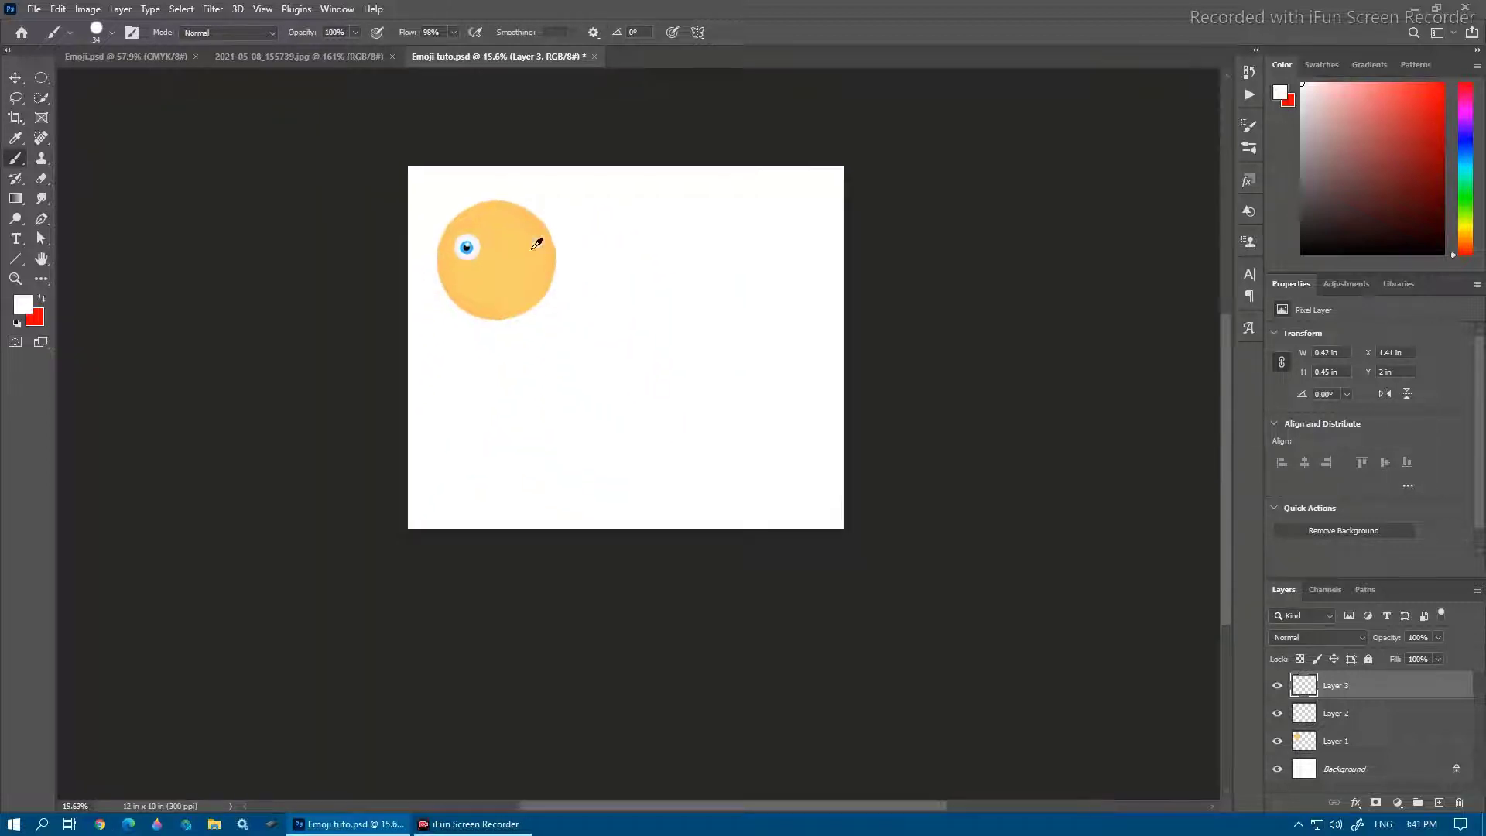
{"action": "scroll", "coordinate": [542, 237], "scroll_direction": "up", "scroll_amount": 5}
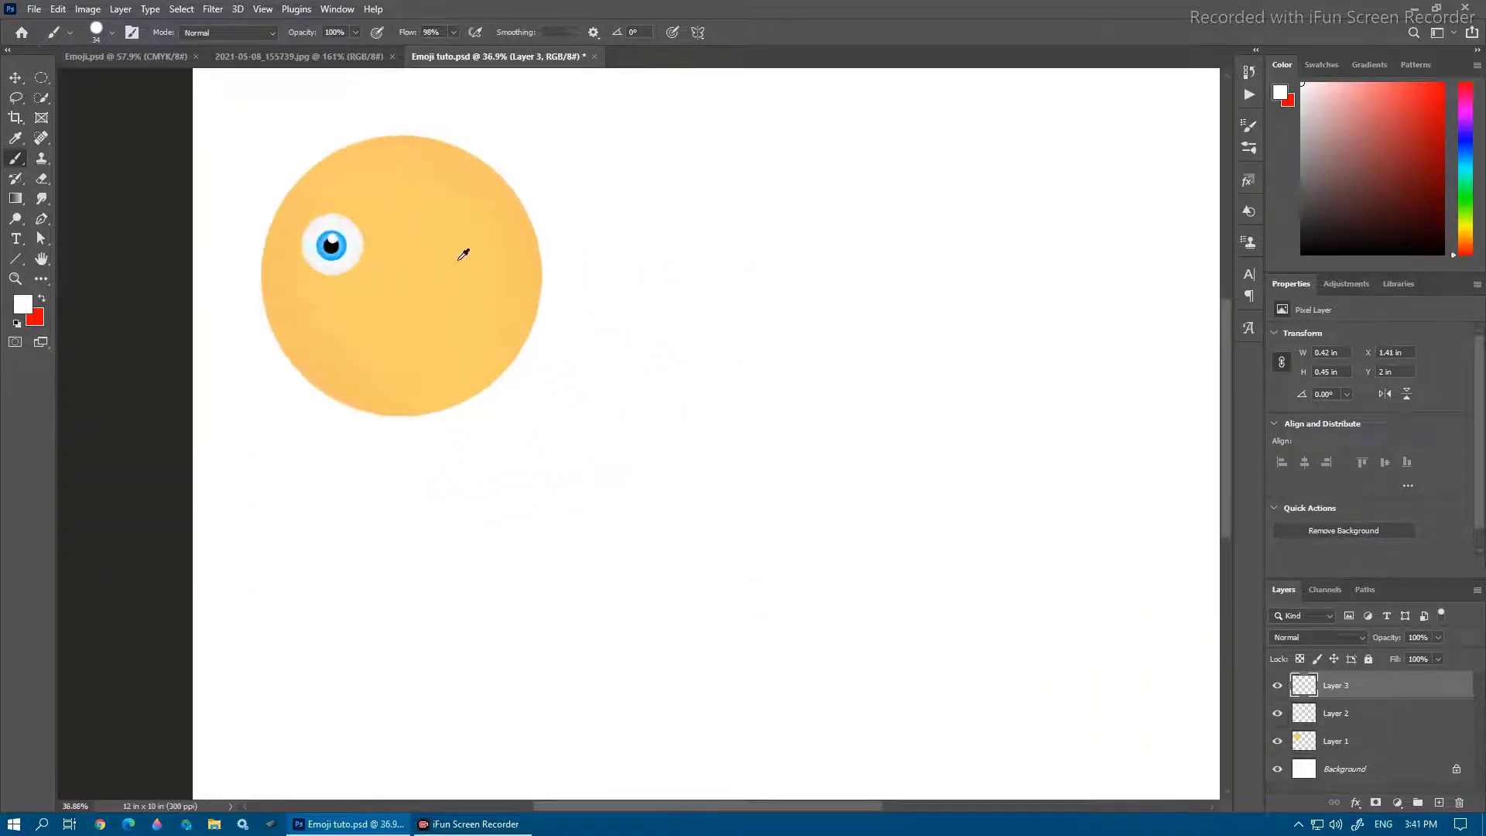
Merge Layer 2 and Layer 3 so the white of the eye, iris and pupil share one layer
{"action": "left_click", "coordinate": [14, 80]}
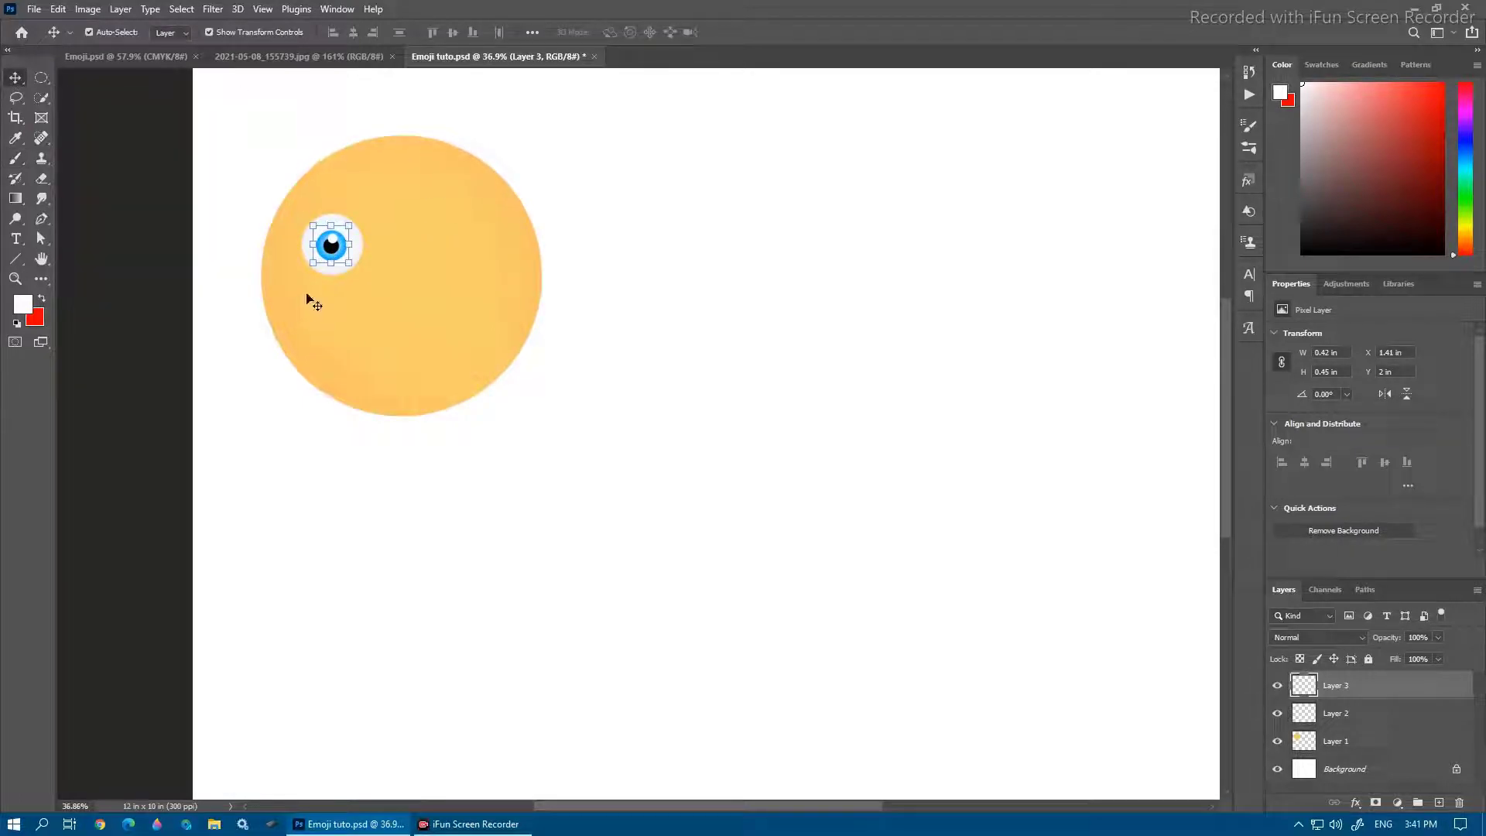
{"action": "left_click", "coordinate": [1278, 714]}
{"action": "left_click", "coordinate": [1278, 713]}
{"action": "left_click", "coordinate": [1339, 716], "text": "ctrl"}
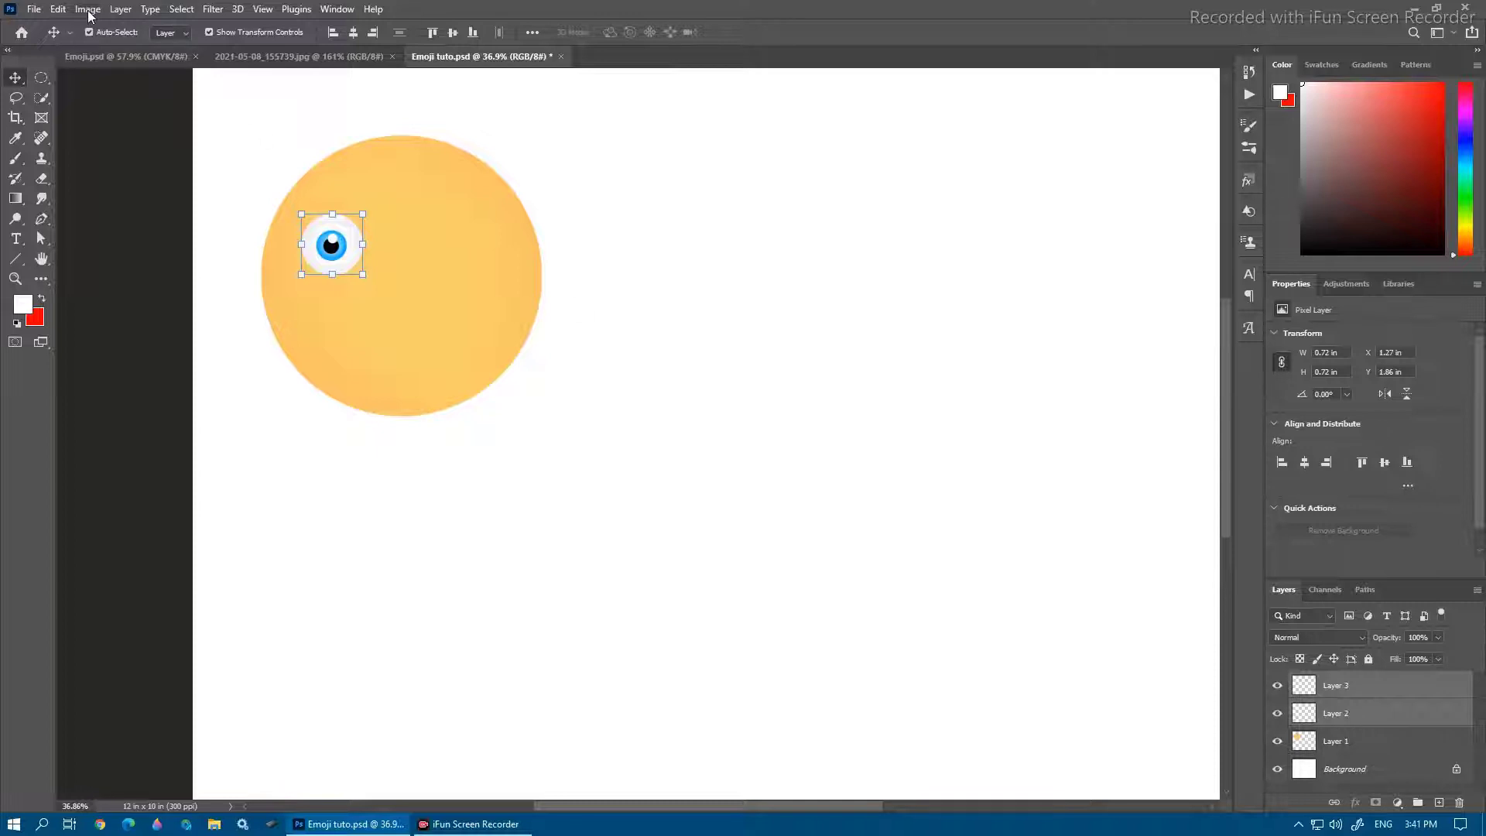
{"action": "left_click", "coordinate": [120, 10]}
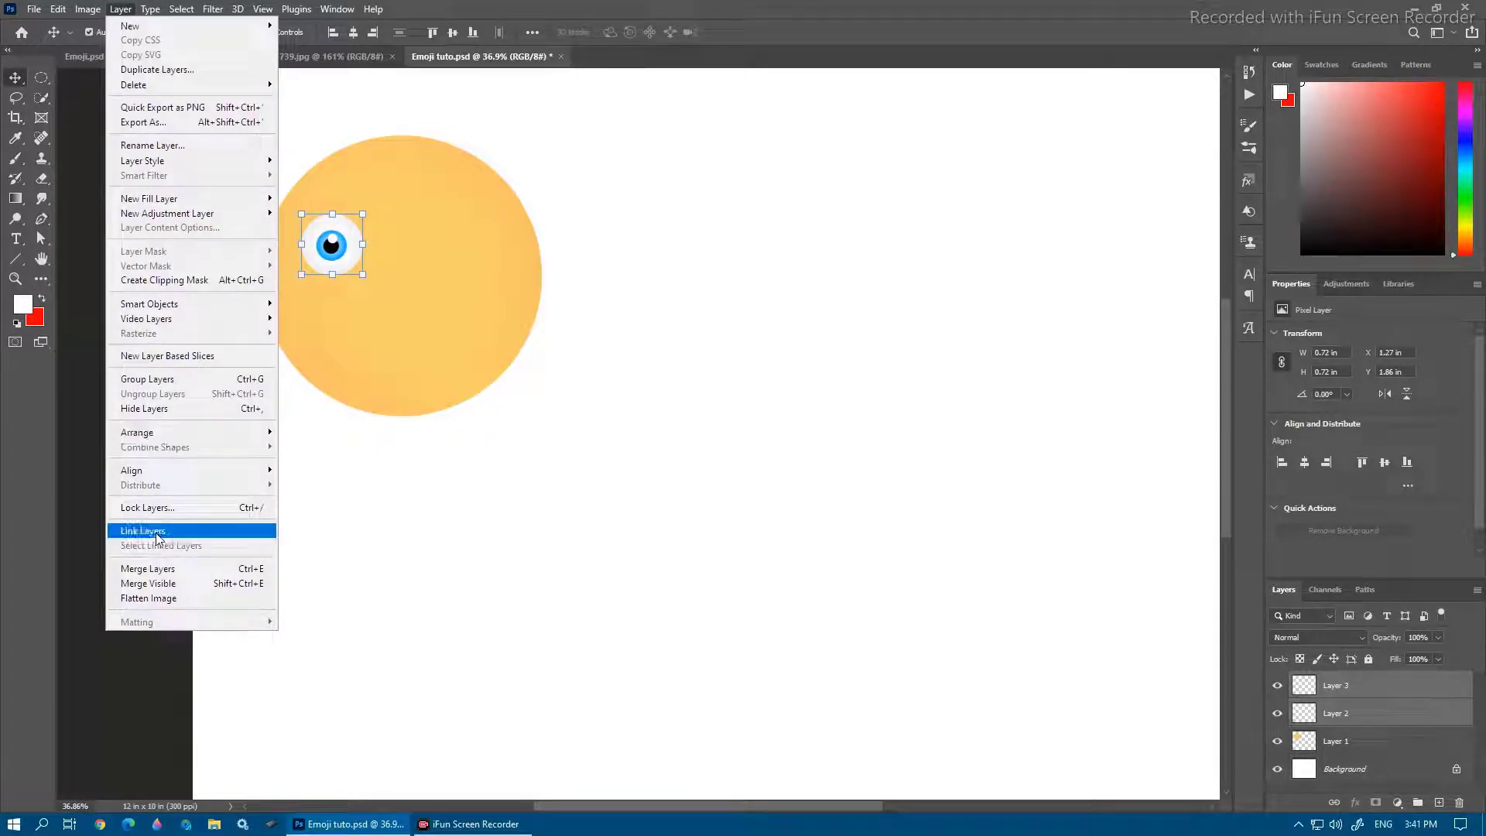
{"action": "left_click", "coordinate": [180, 573]}
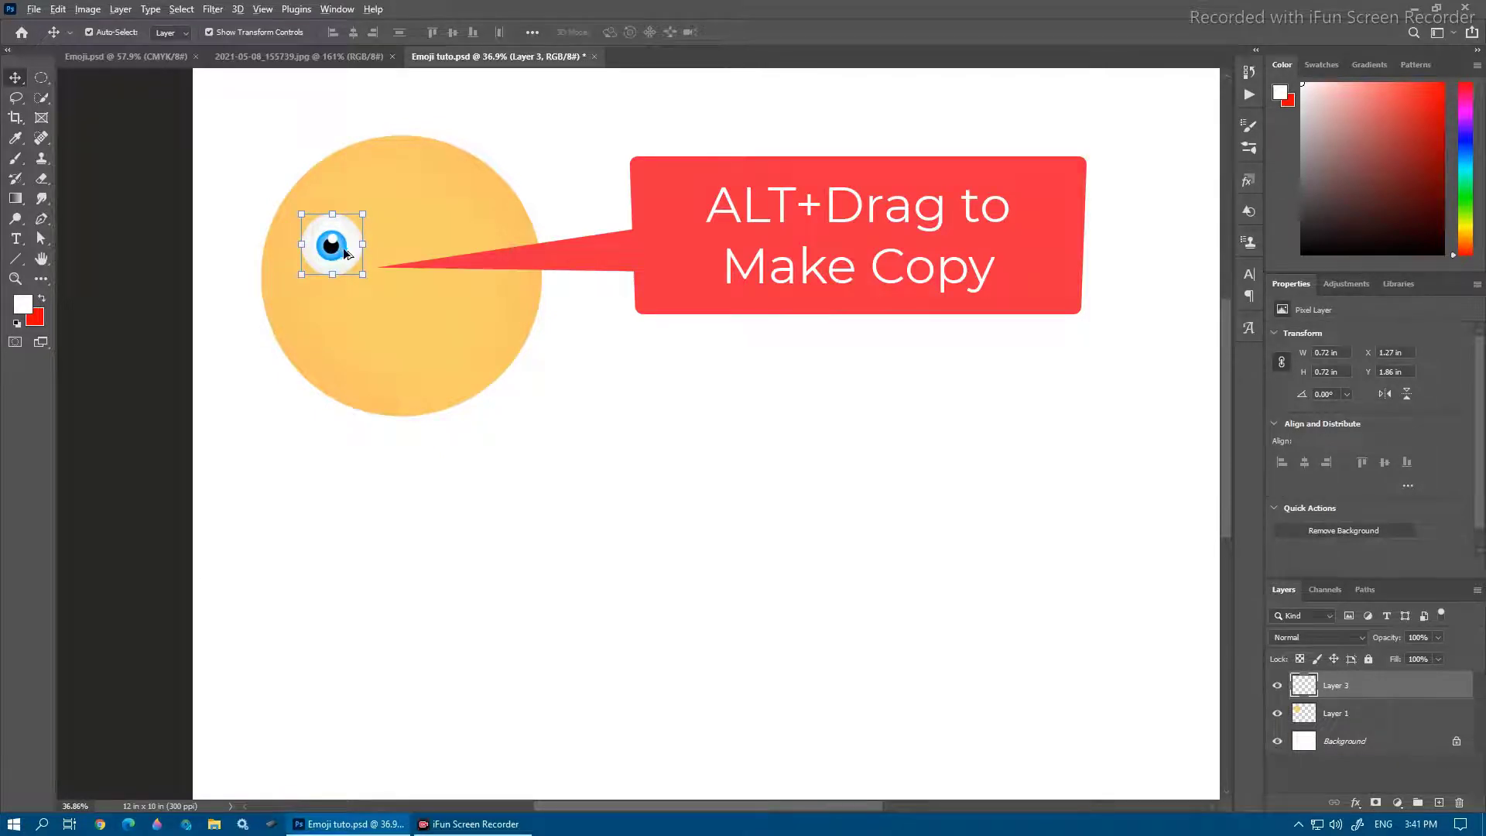
Duplicate the eye to the right half of the face and merge both eye layers into one
{"action": "left_click_drag", "start_coordinate": [346, 253], "coordinate": [445, 253]}
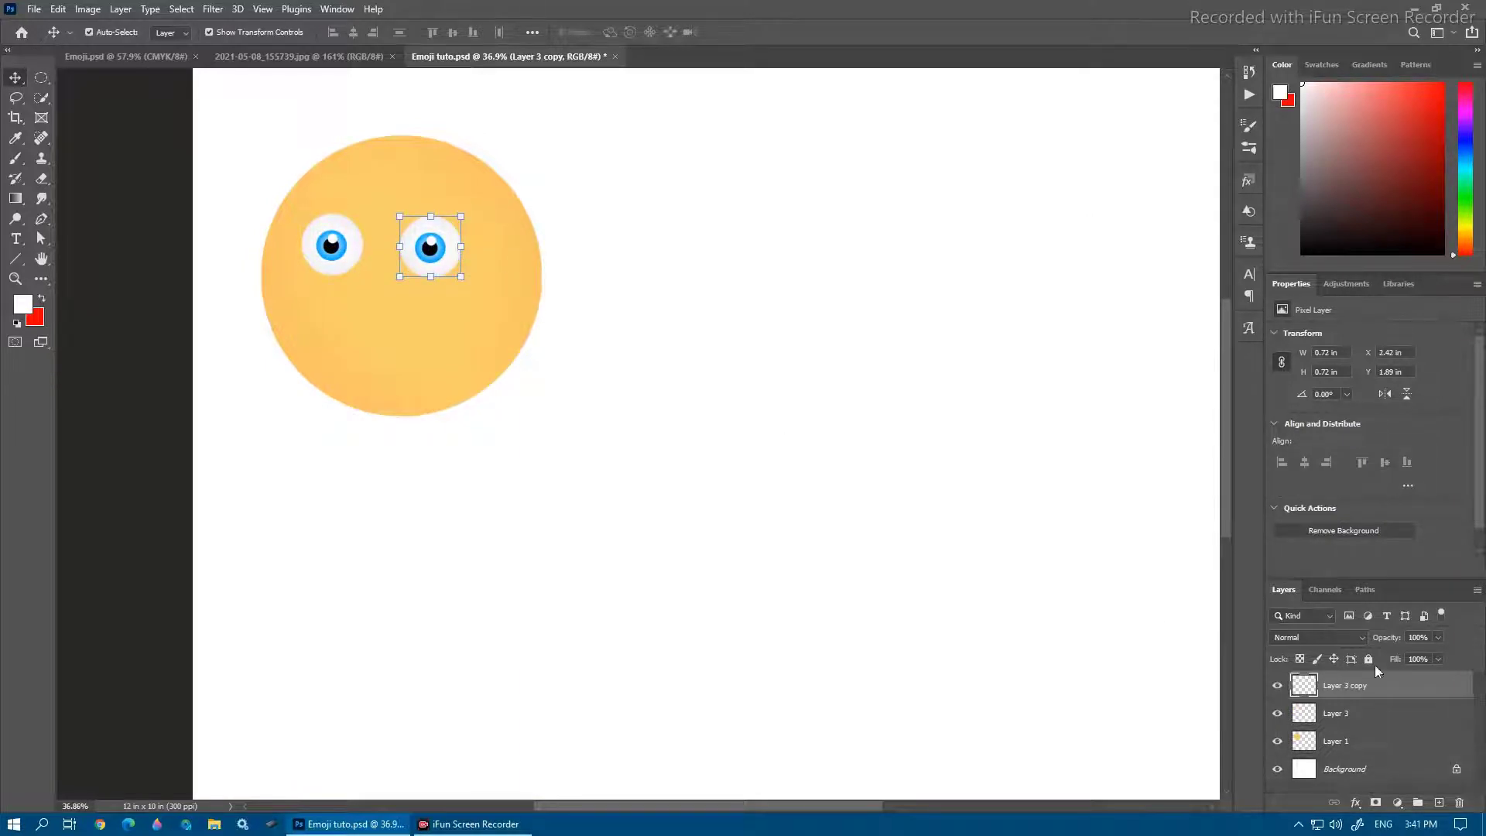
{"action": "left_click", "coordinate": [330, 254], "text": "shift"}
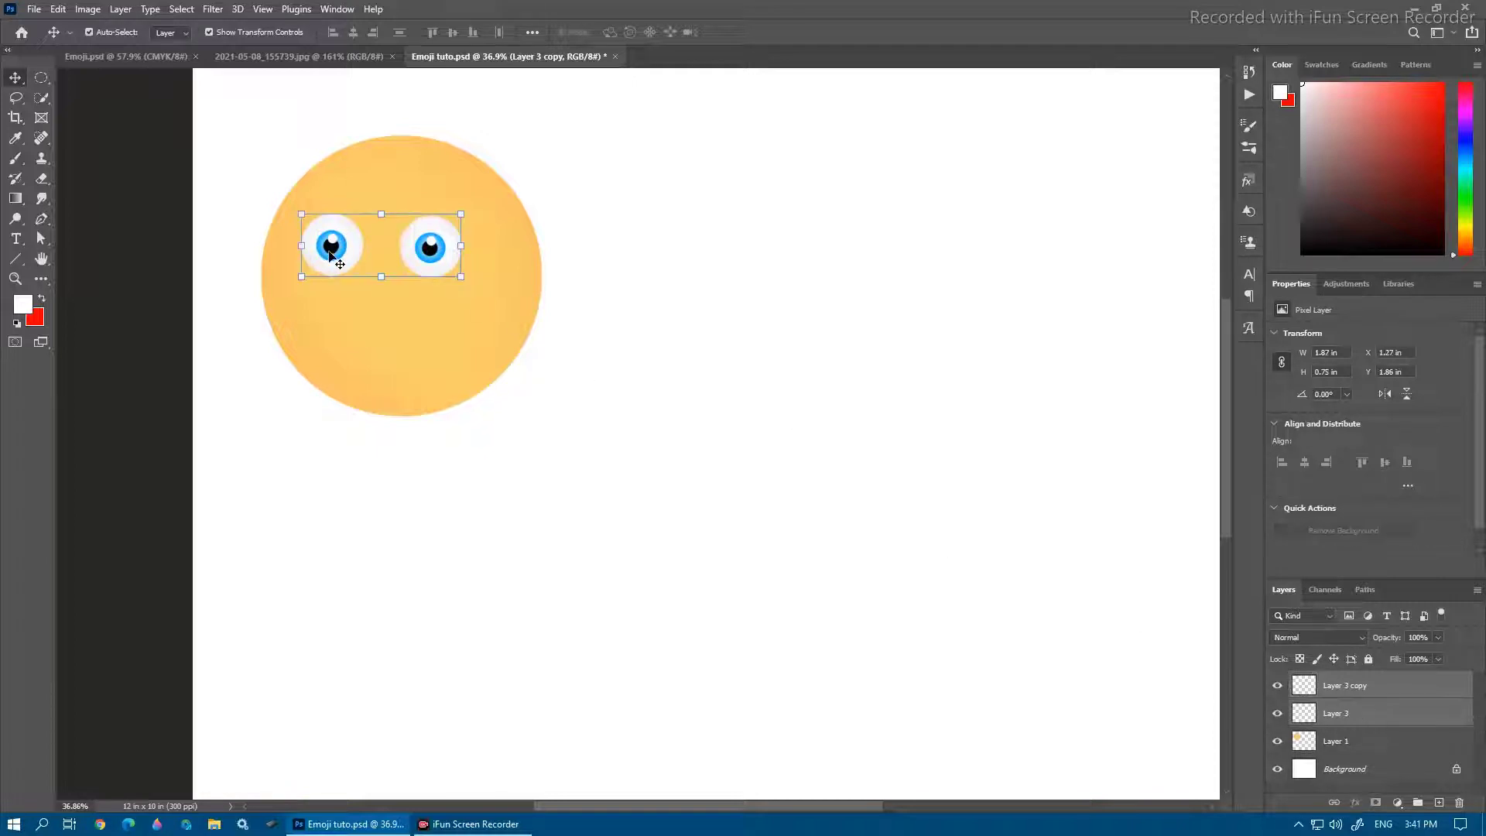
{"action": "left_click", "coordinate": [121, 9]}
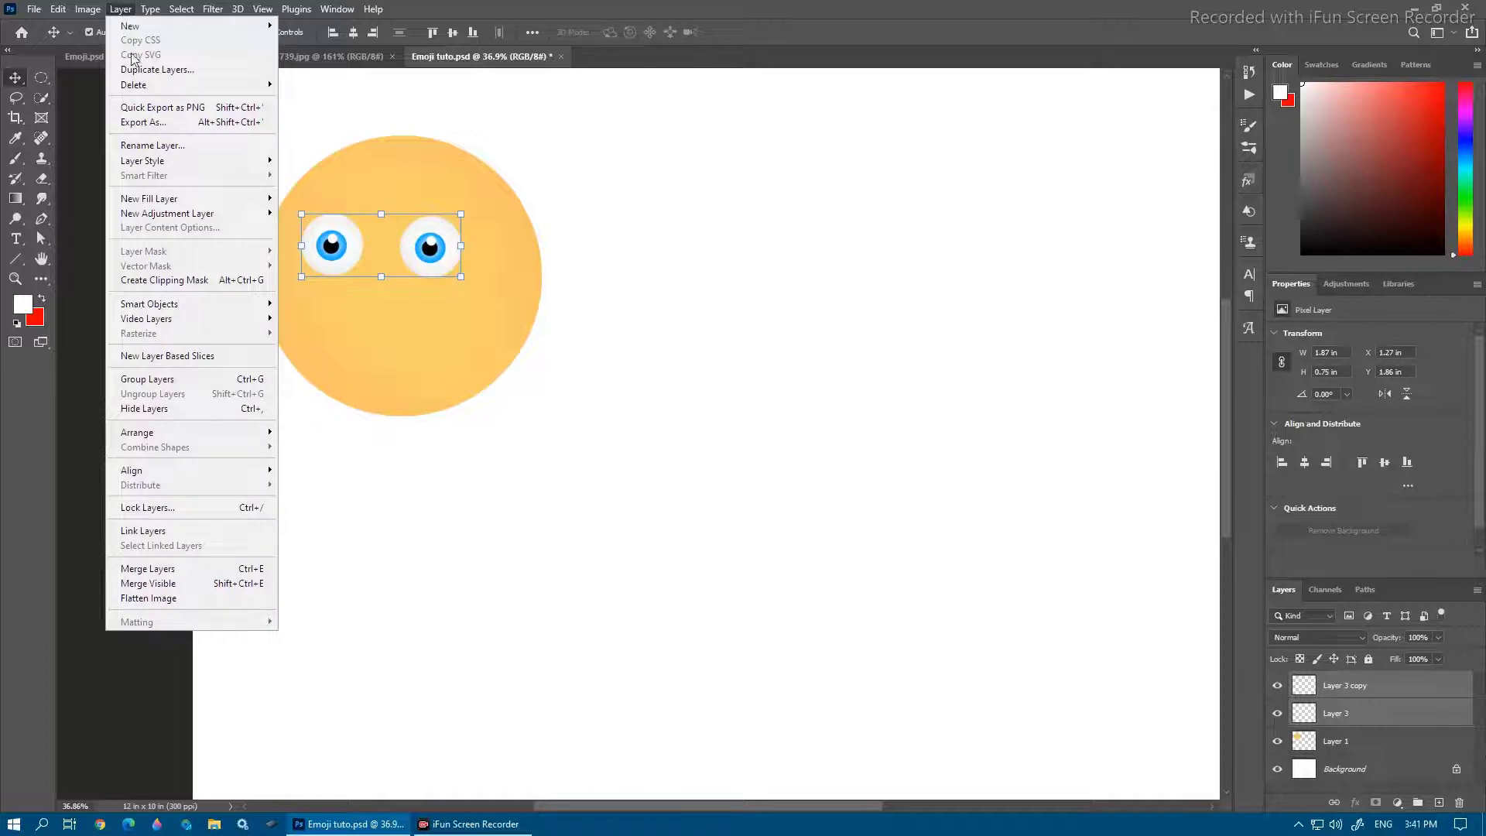
{"action": "left_click", "coordinate": [164, 570]}
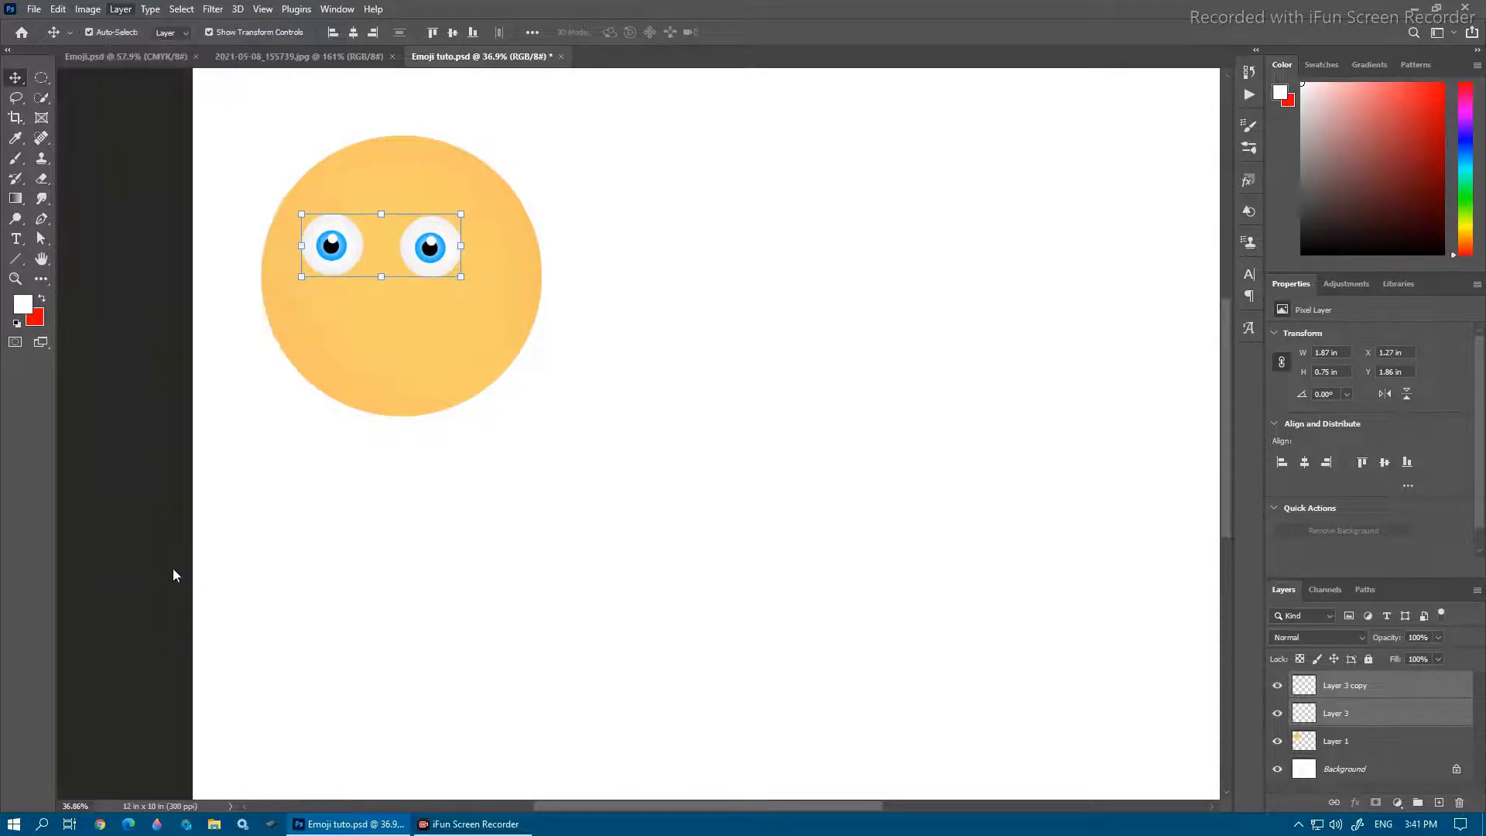
Apply a black Multiply drop shadow to the merged eyes layer with 35% opacity, 90° angle, 6 px distance and 14 px size
{"action": "double_click", "coordinate": [1397, 690]}
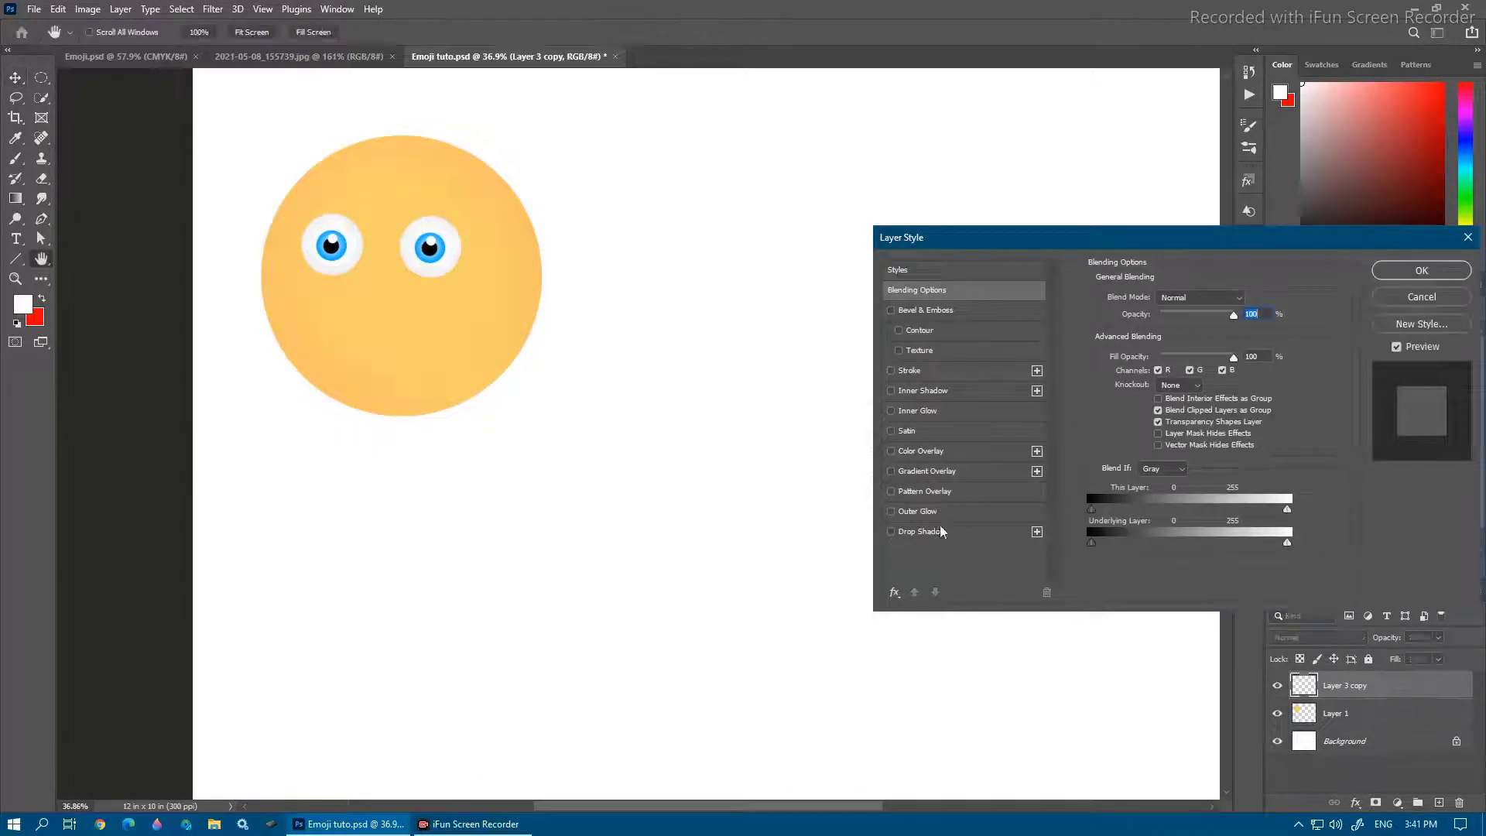
{"action": "left_click", "coordinate": [920, 533]}
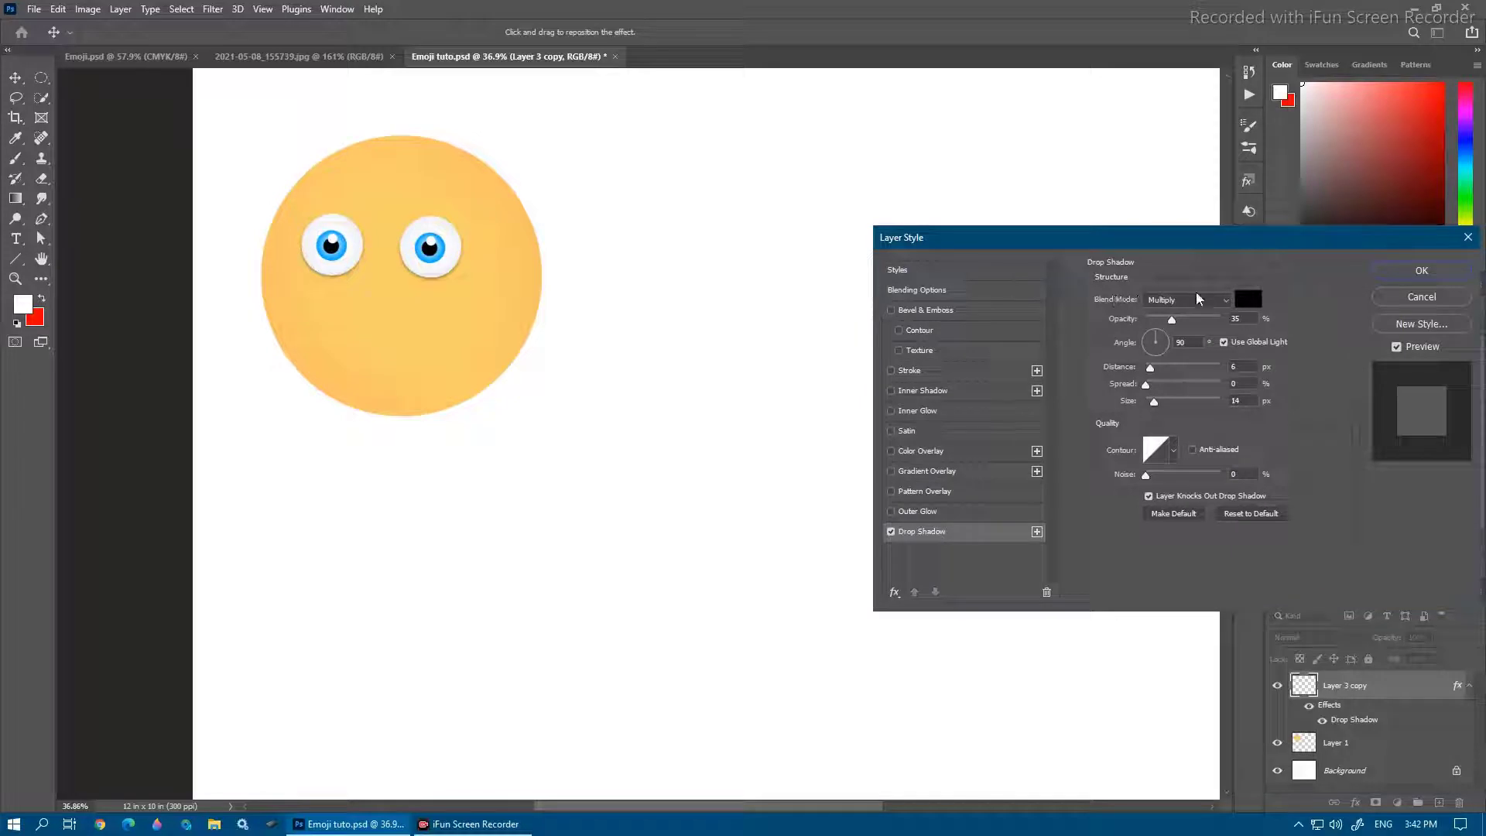
{"action": "left_click", "coordinate": [1174, 461]}
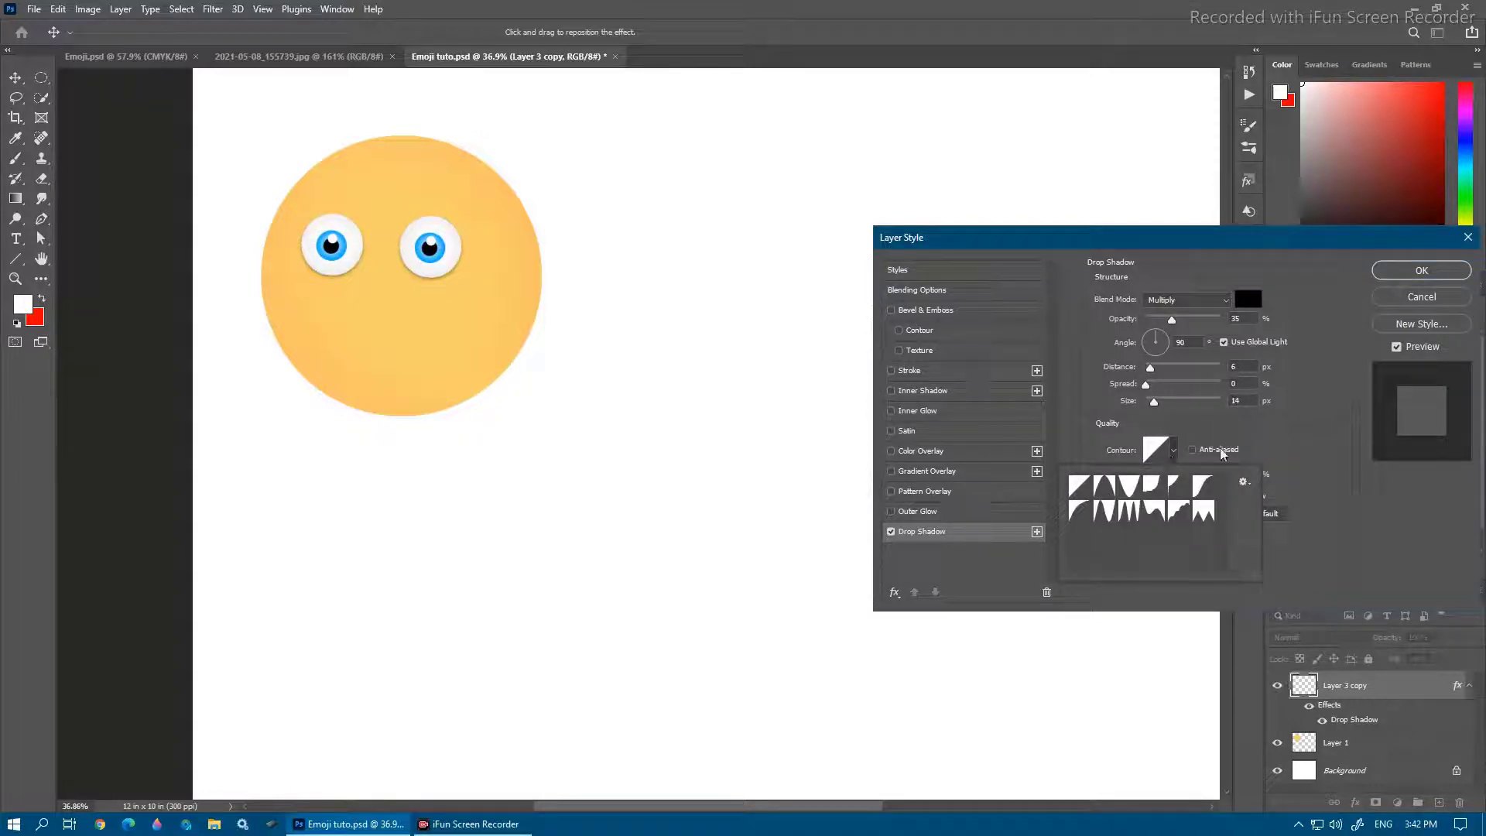
{"action": "left_click", "coordinate": [1309, 442]}
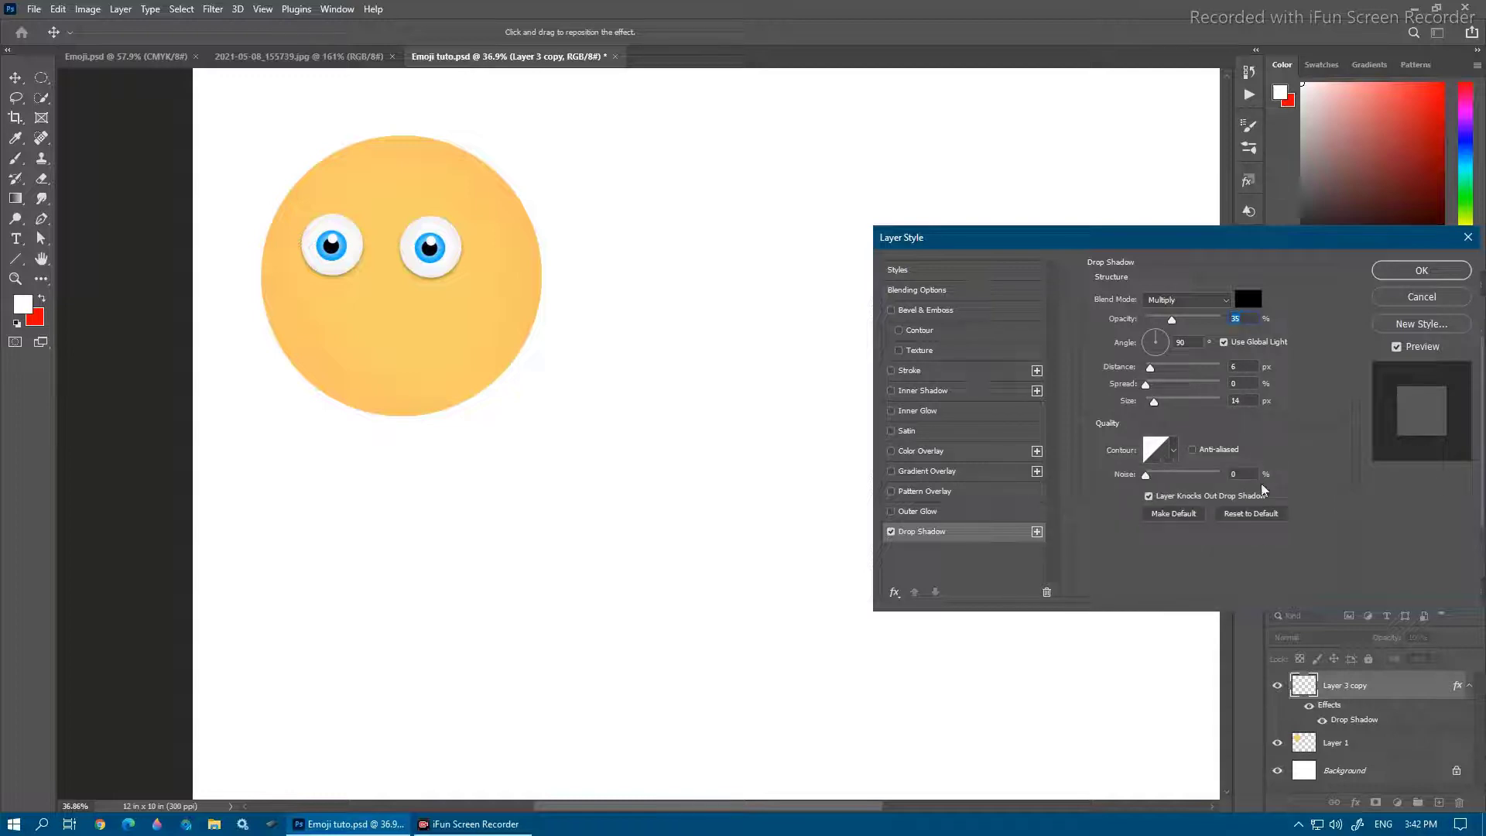
{"action": "left_click", "coordinate": [1412, 271]}
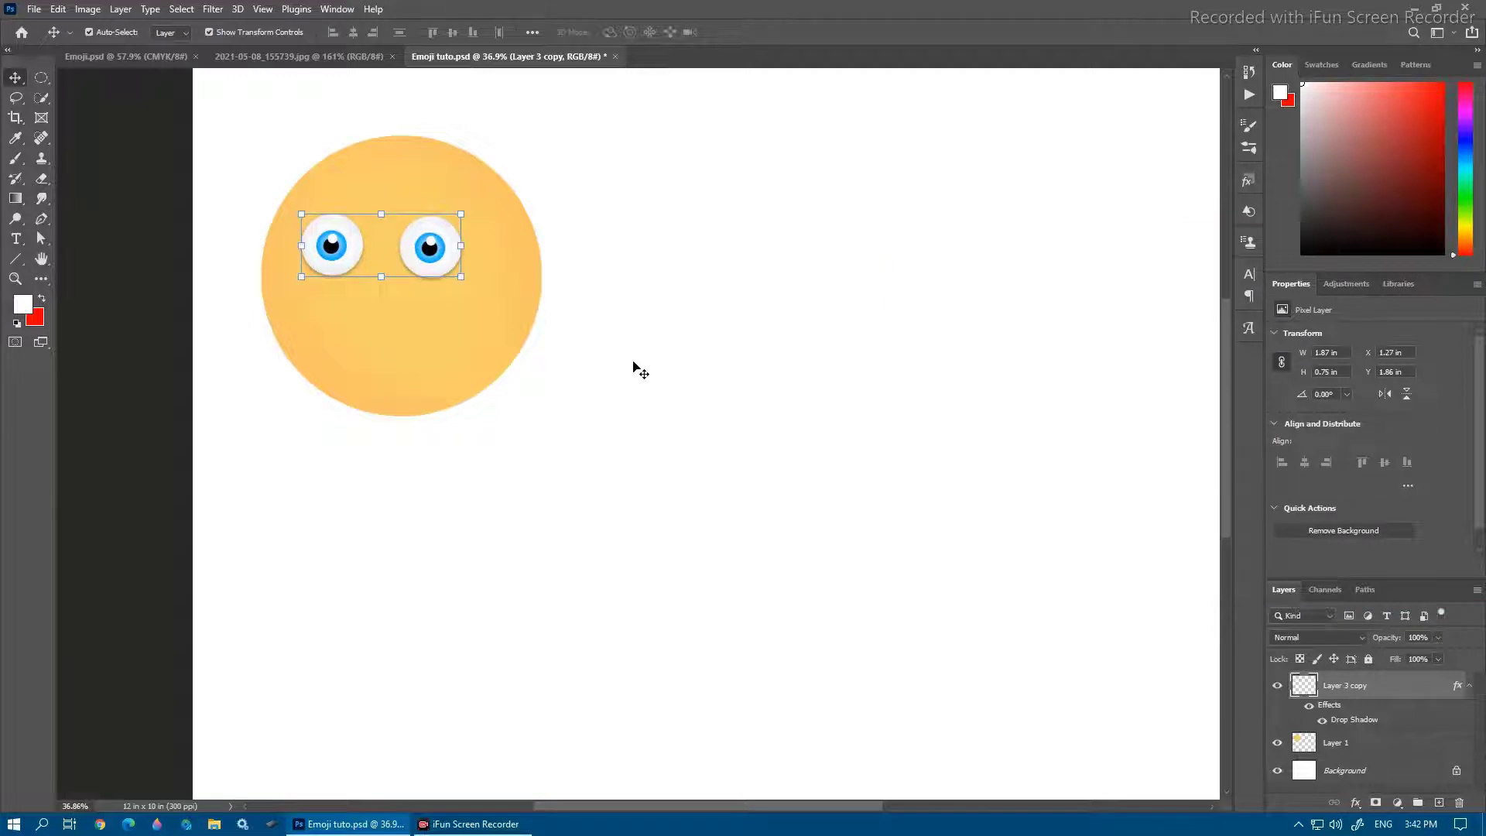
{"action": "left_click", "coordinate": [589, 376]}
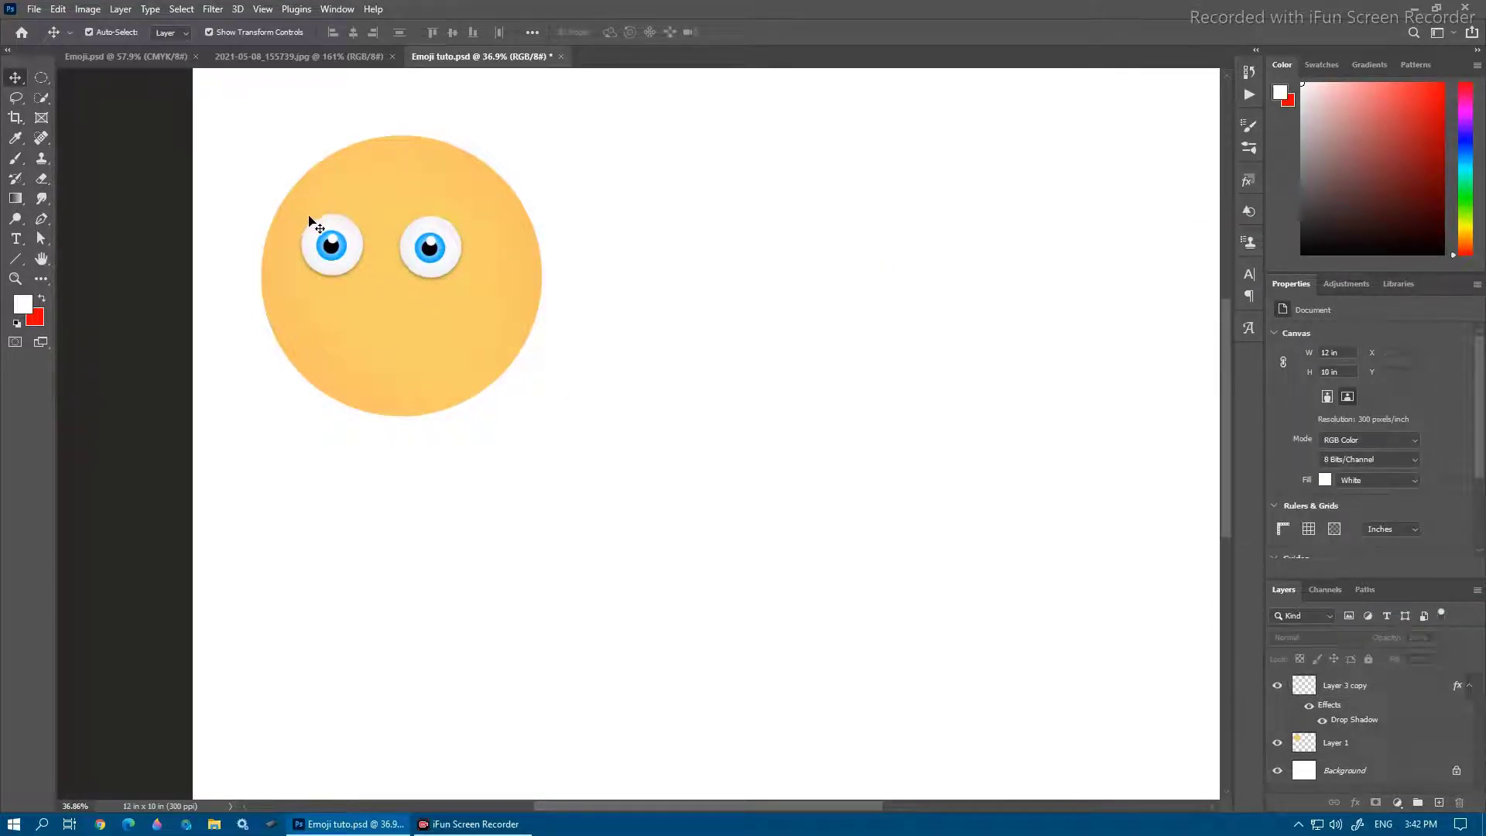
Add a new empty layer directly above the merged eyes layer
{"action": "scroll", "coordinate": [311, 218], "scroll_direction": "up", "scroll_amount": 2}
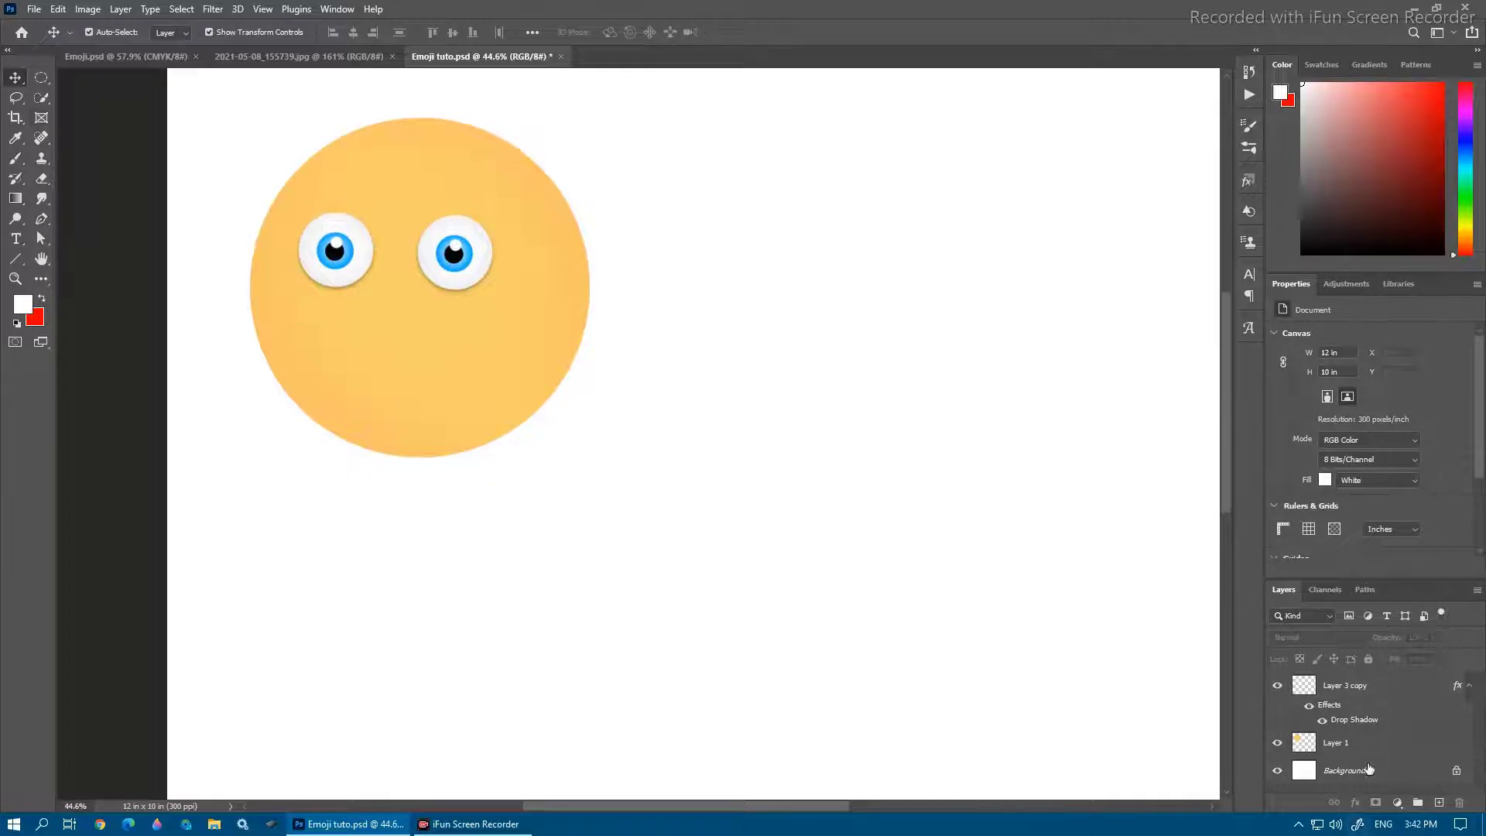
{"action": "left_click", "coordinate": [1383, 689]}
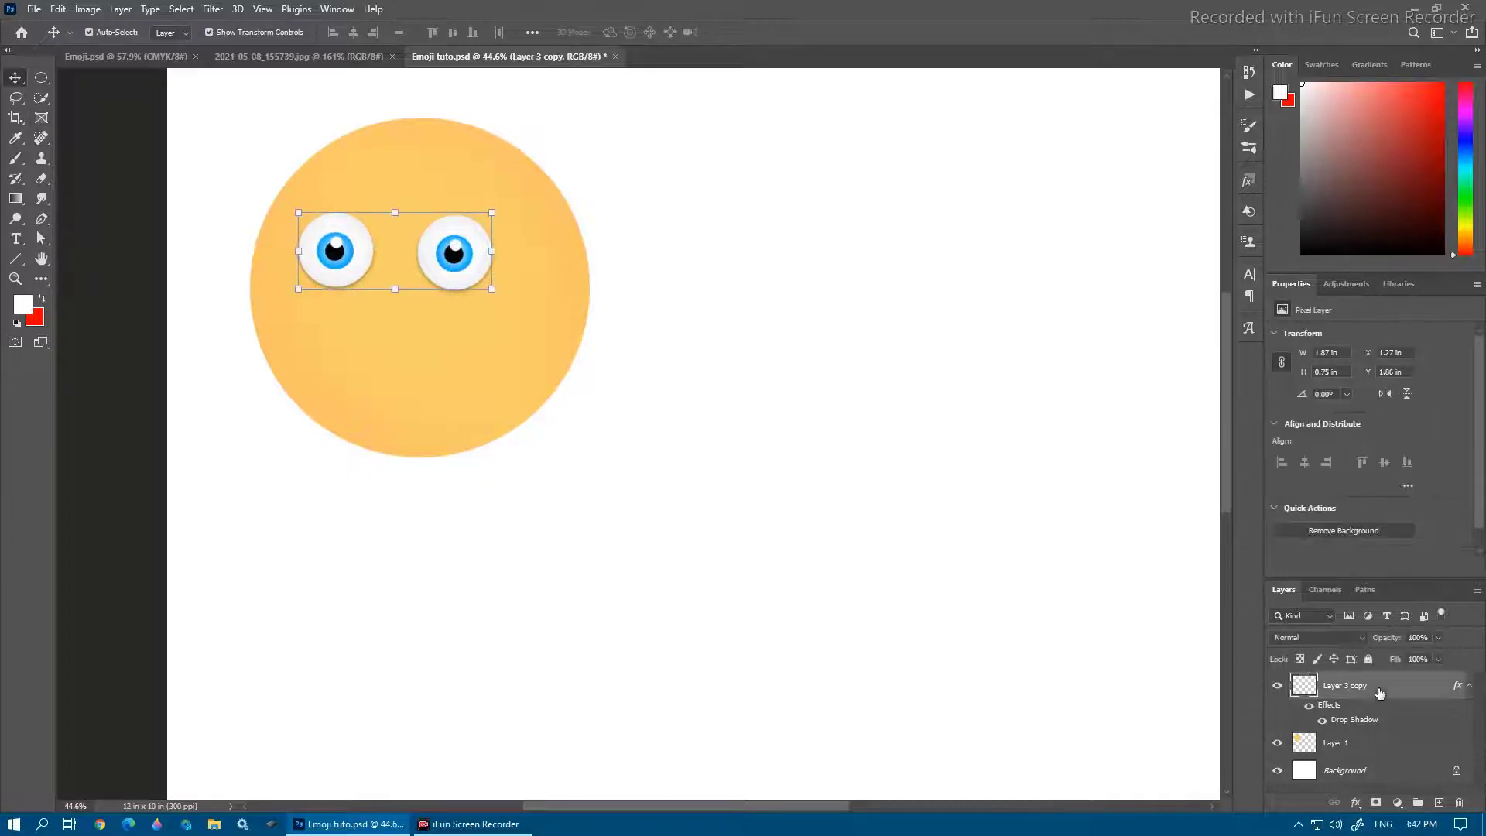
{"action": "left_click", "coordinate": [1440, 803]}
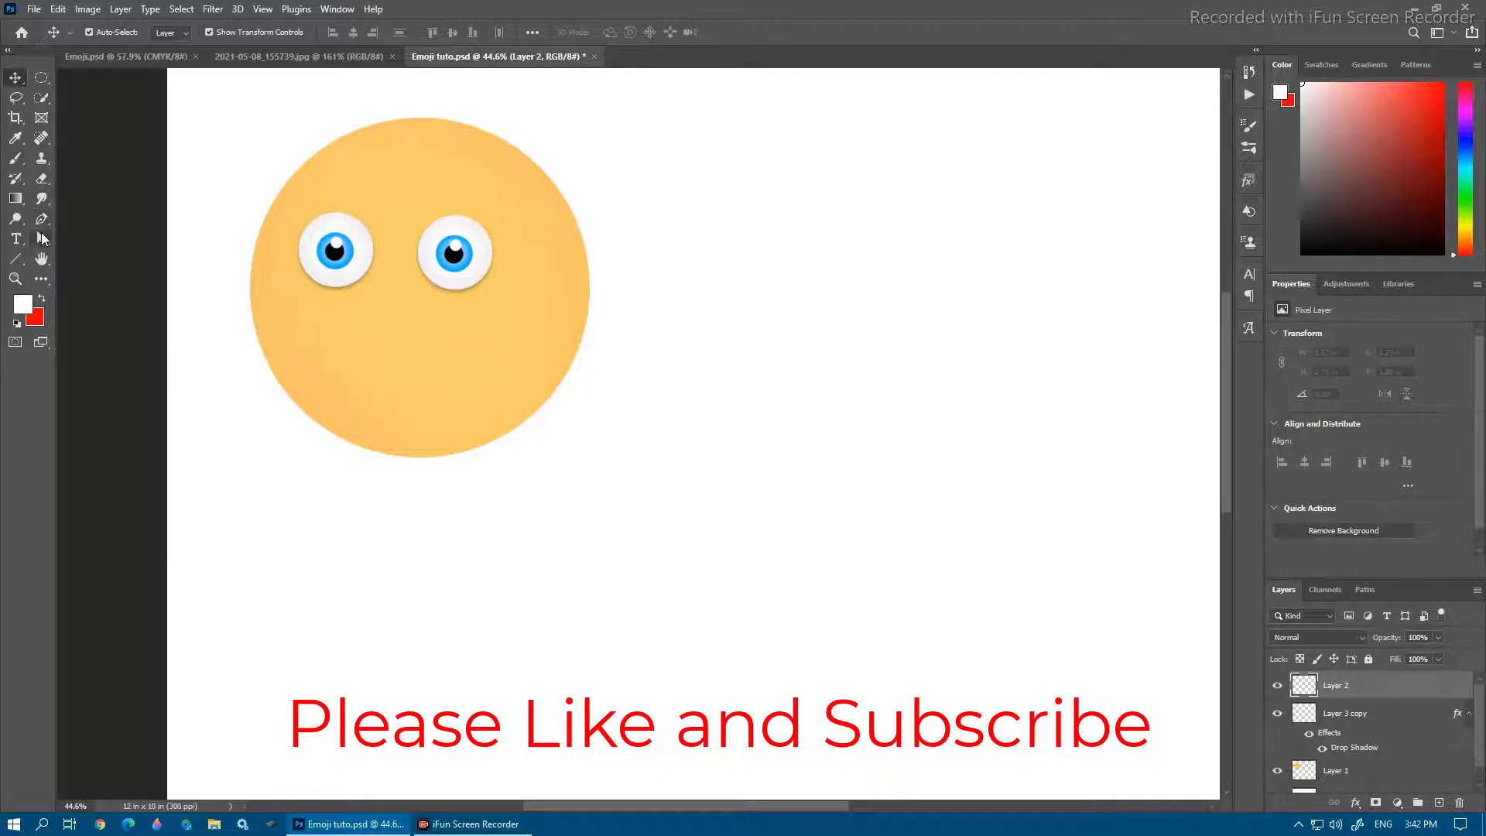
Draw a closed, arched eyebrow path above the left eye with the Pen tool, tapering towards its outer end
{"action": "left_click", "coordinate": [42, 219]}
{"action": "scroll", "coordinate": [318, 220], "scroll_direction": "up", "scroll_amount": 2}
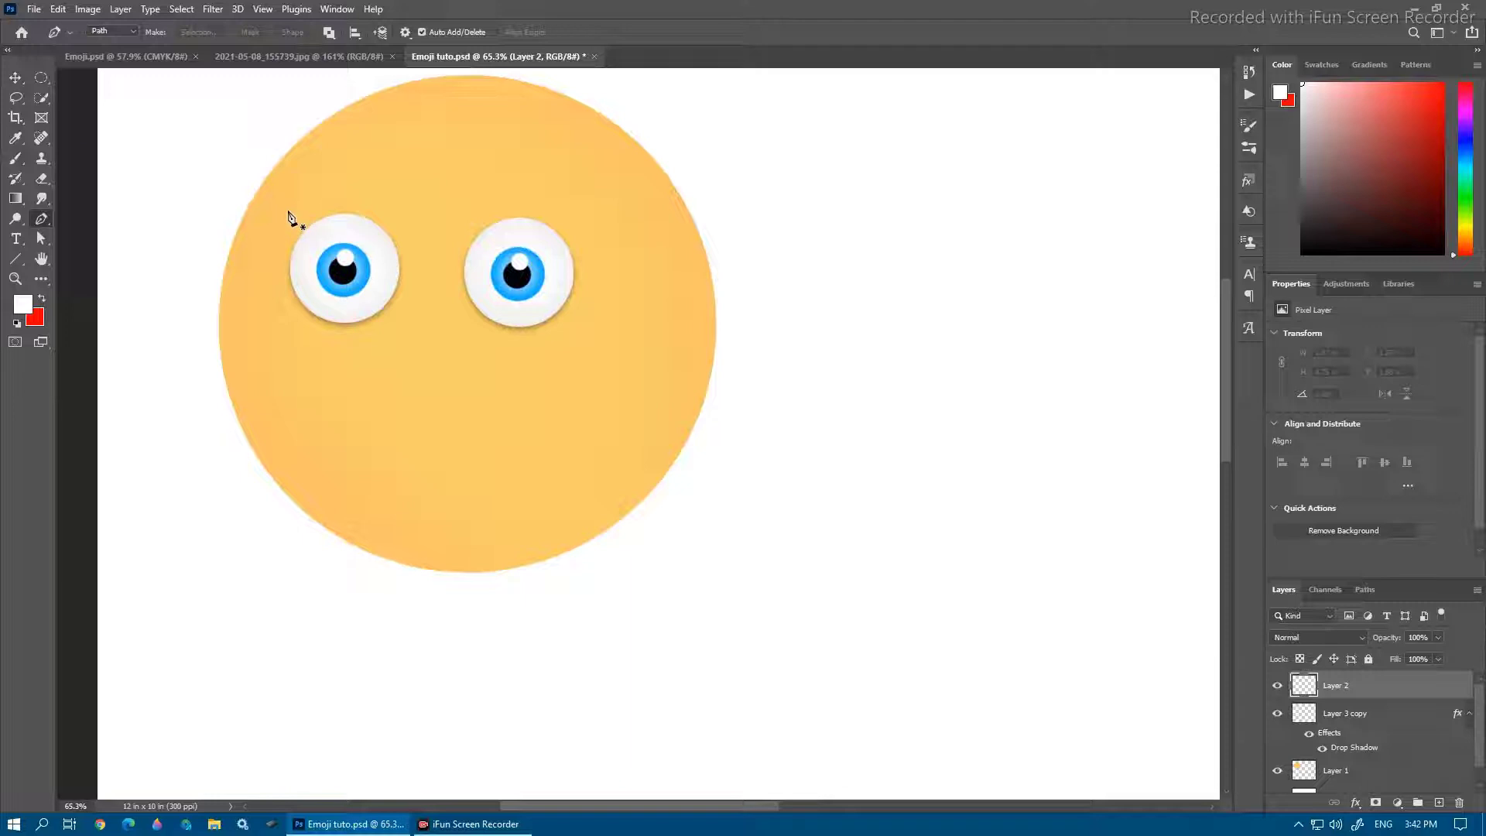
{"action": "left_click", "coordinate": [288, 210]}
{"action": "left_click_drag", "start_coordinate": [390, 207], "coordinate": [440, 252]}
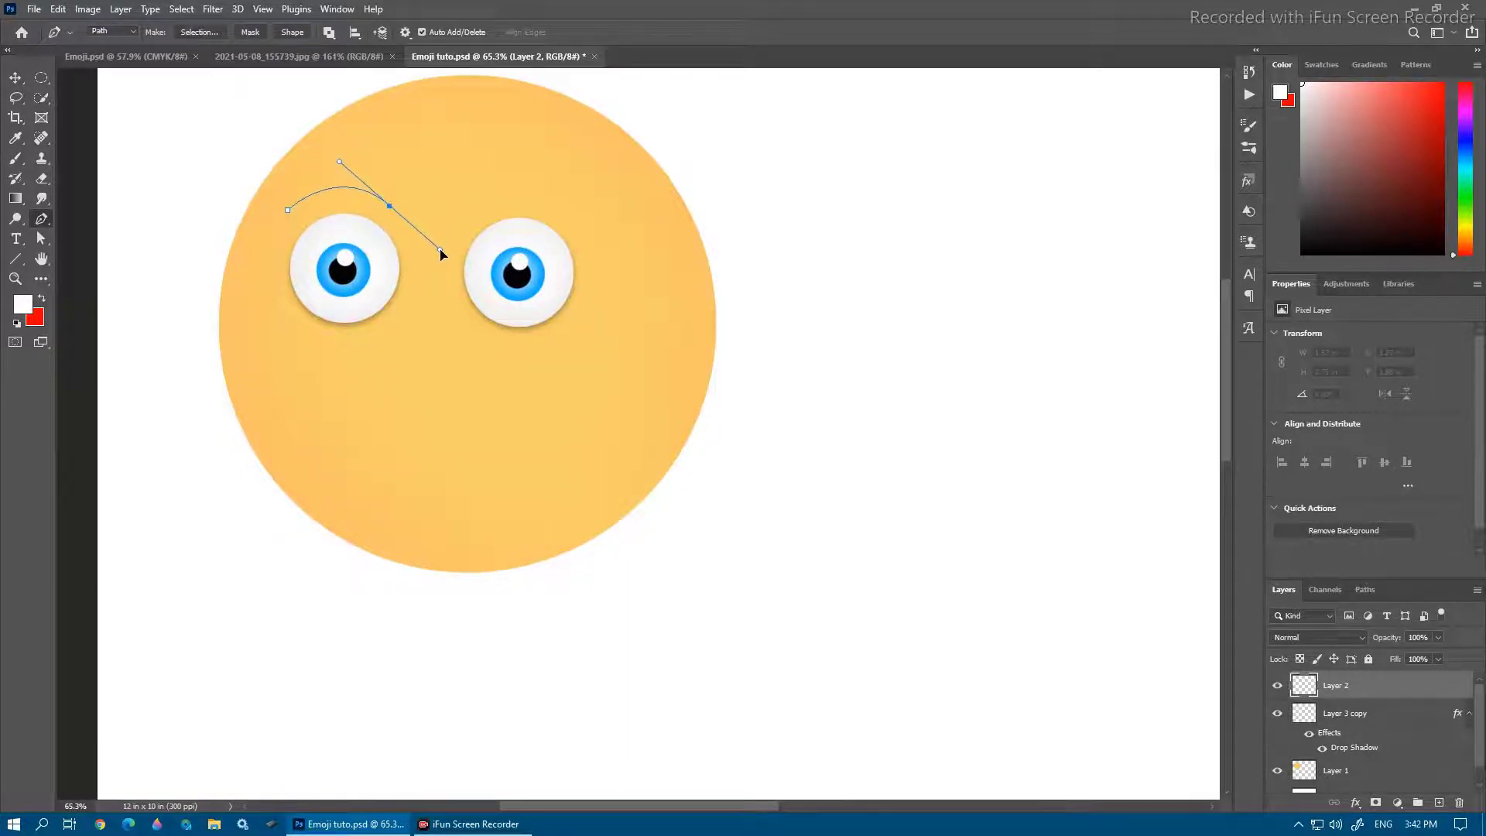
{"action": "scroll", "coordinate": [326, 183], "scroll_direction": "up", "scroll_amount": 2}
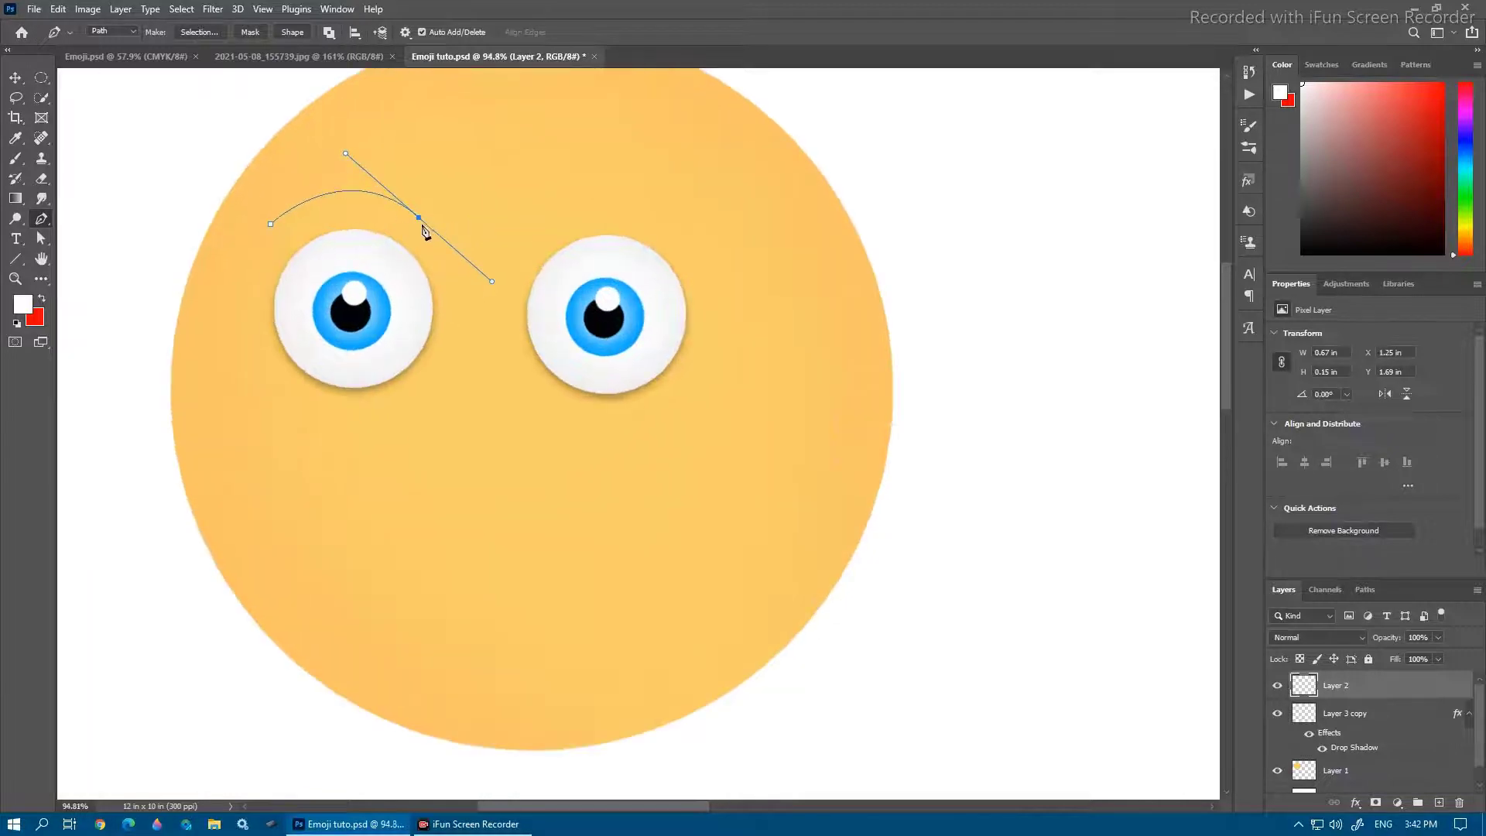
{"action": "left_click", "coordinate": [419, 218], "text": "alt"}
{"action": "left_click_drag", "start_coordinate": [431, 205], "coordinate": [423, 186]}
{"action": "left_click", "coordinate": [432, 205], "text": "alt"}
{"action": "left_click_drag", "start_coordinate": [263, 221], "coordinate": [156, 319]}
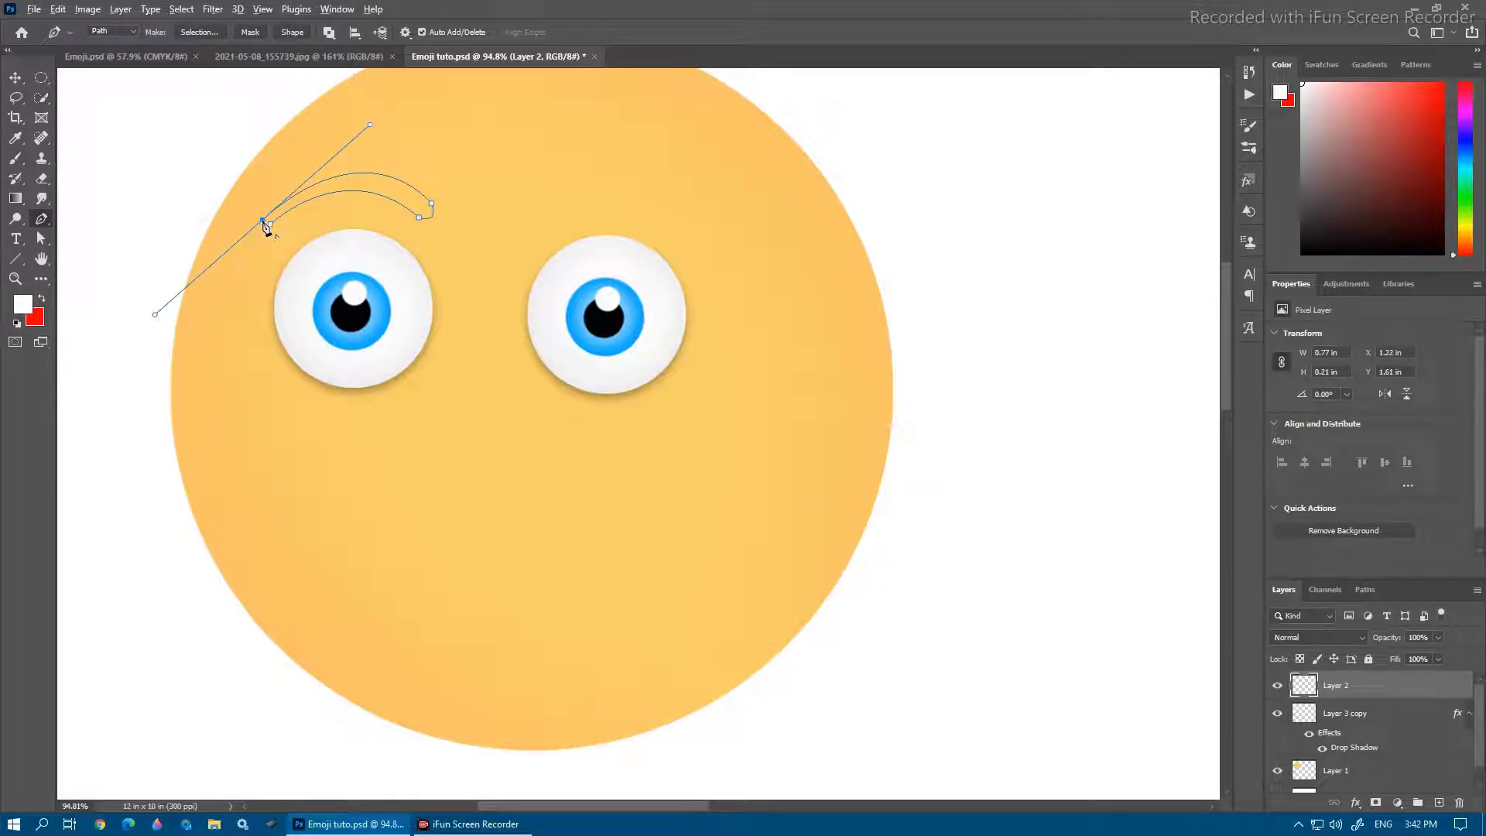
{"action": "left_click", "coordinate": [263, 223], "text": "alt"}
{"action": "left_click_drag", "start_coordinate": [283, 217], "coordinate": [284, 217]}
Convert the eyebrow path to a selection with 0 px feather and paint it black with a 34 px brush
{"action": "right_click", "coordinate": [391, 194]}
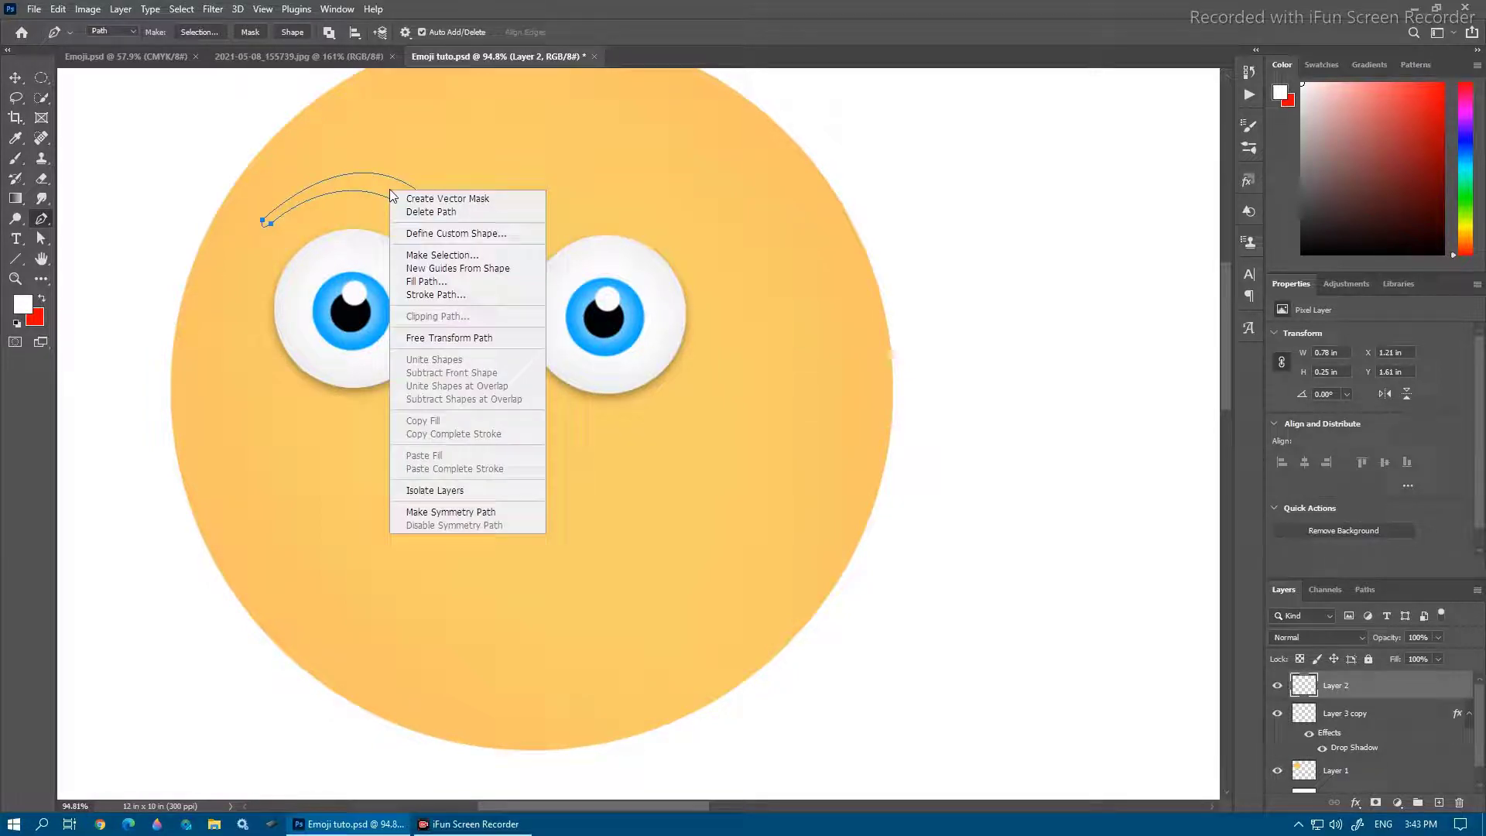
{"action": "left_click", "coordinate": [434, 256]}
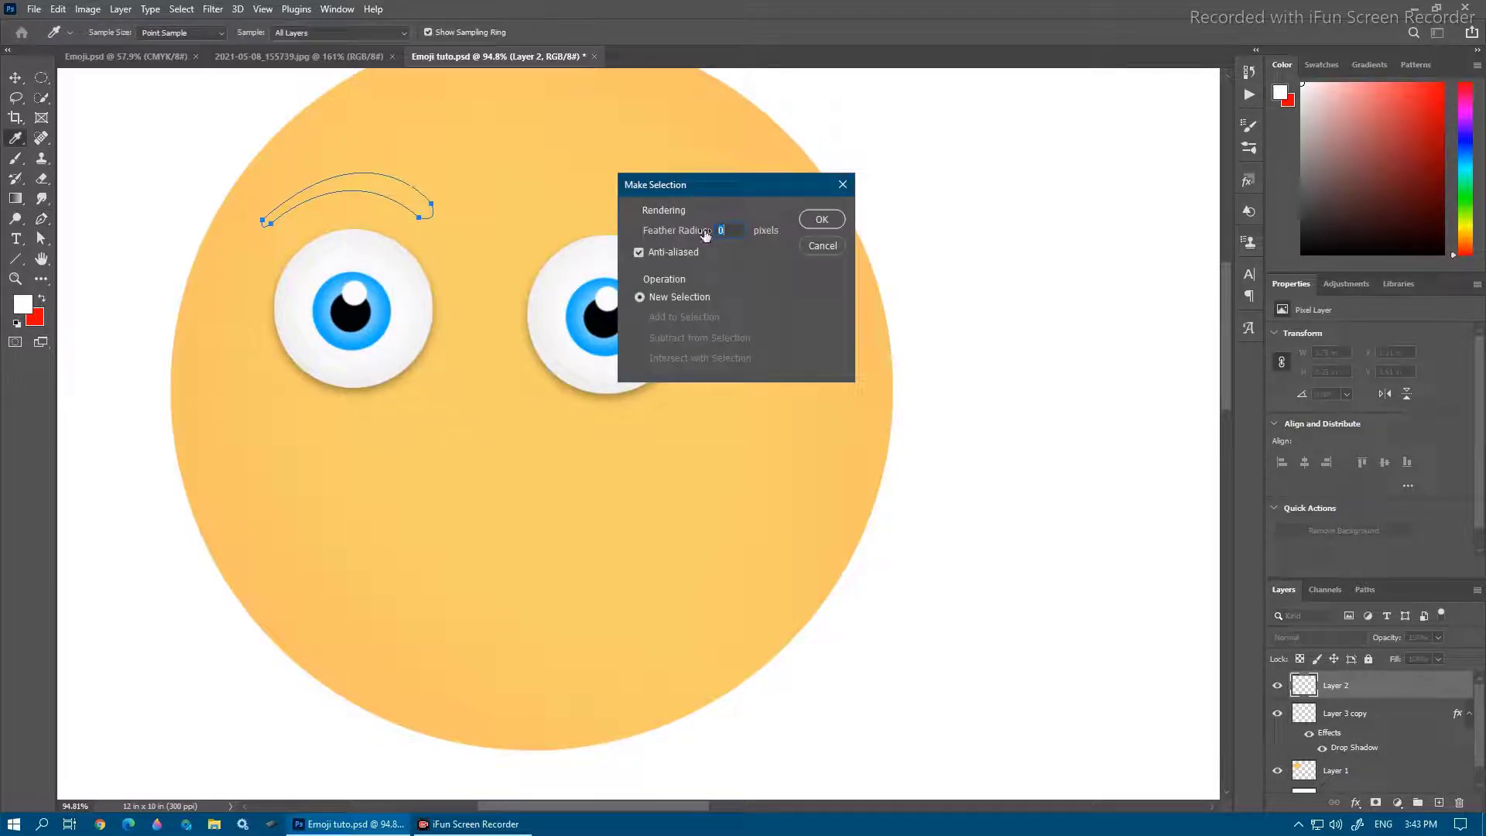
{"action": "left_click", "coordinate": [820, 220]}
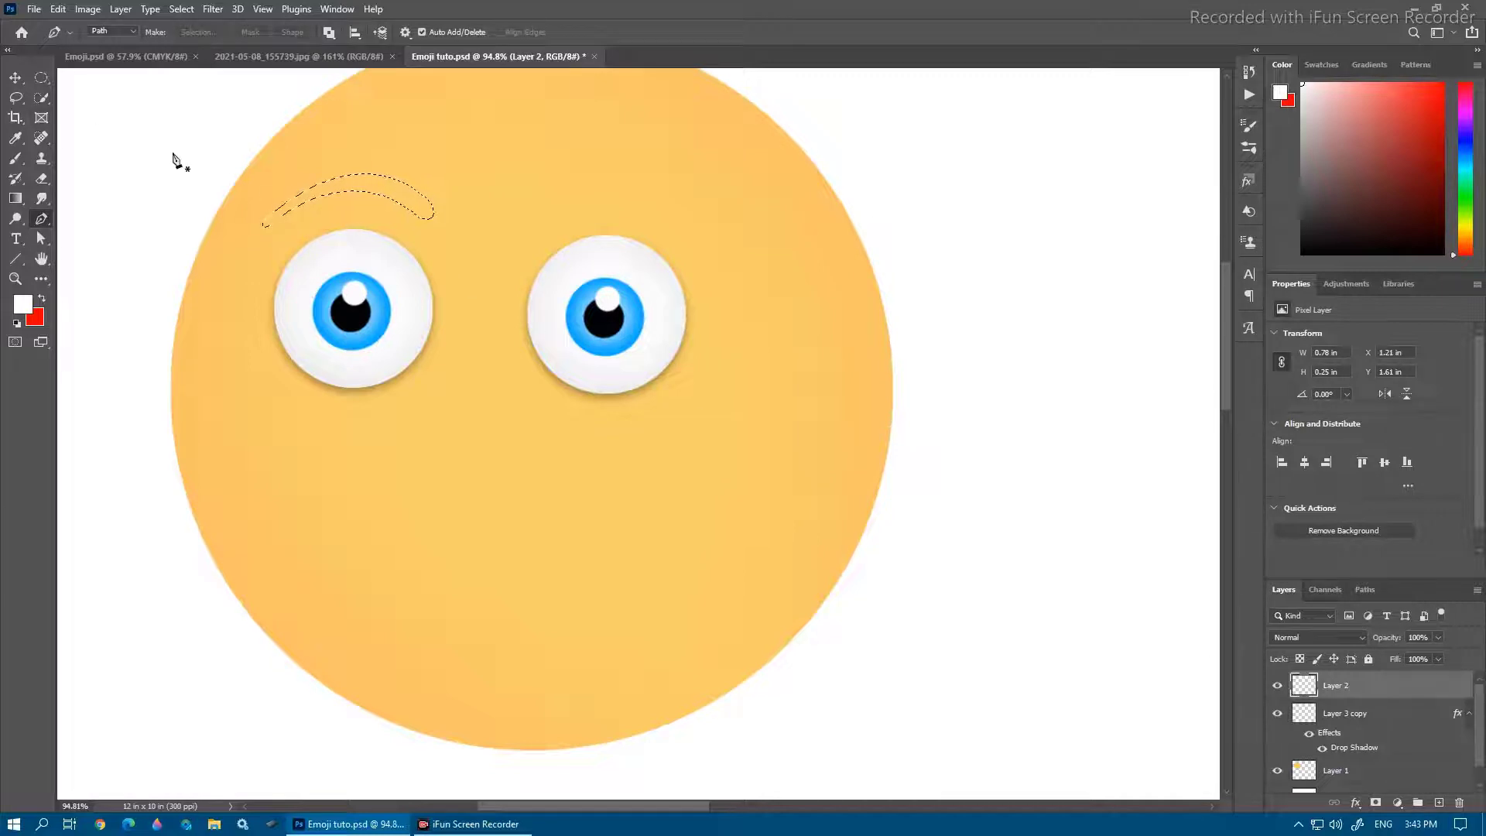
{"action": "left_click", "coordinate": [22, 161]}
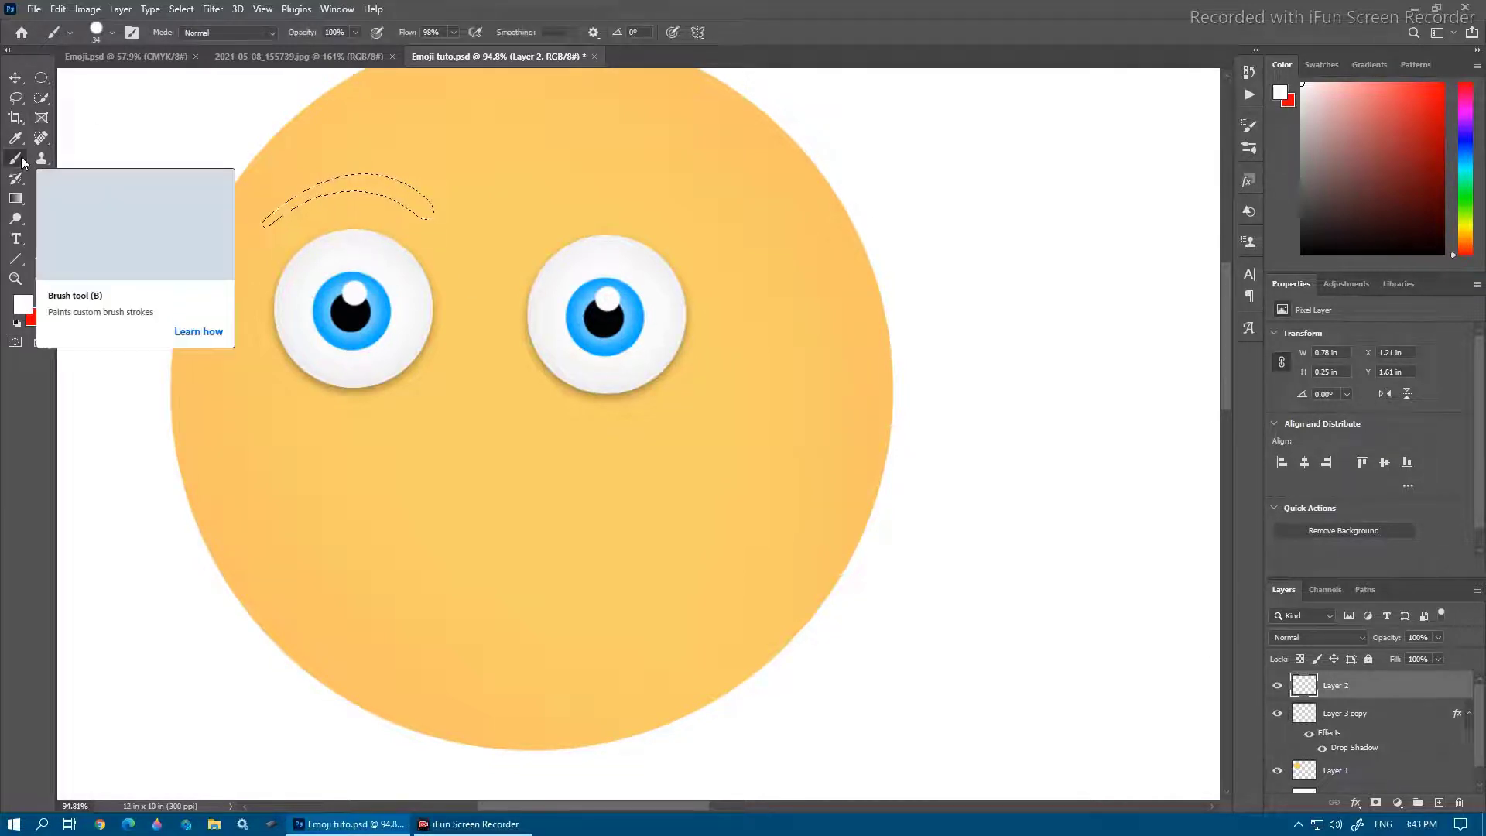
{"action": "left_click_drag", "start_coordinate": [1432, 213], "coordinate": [1447, 233]}
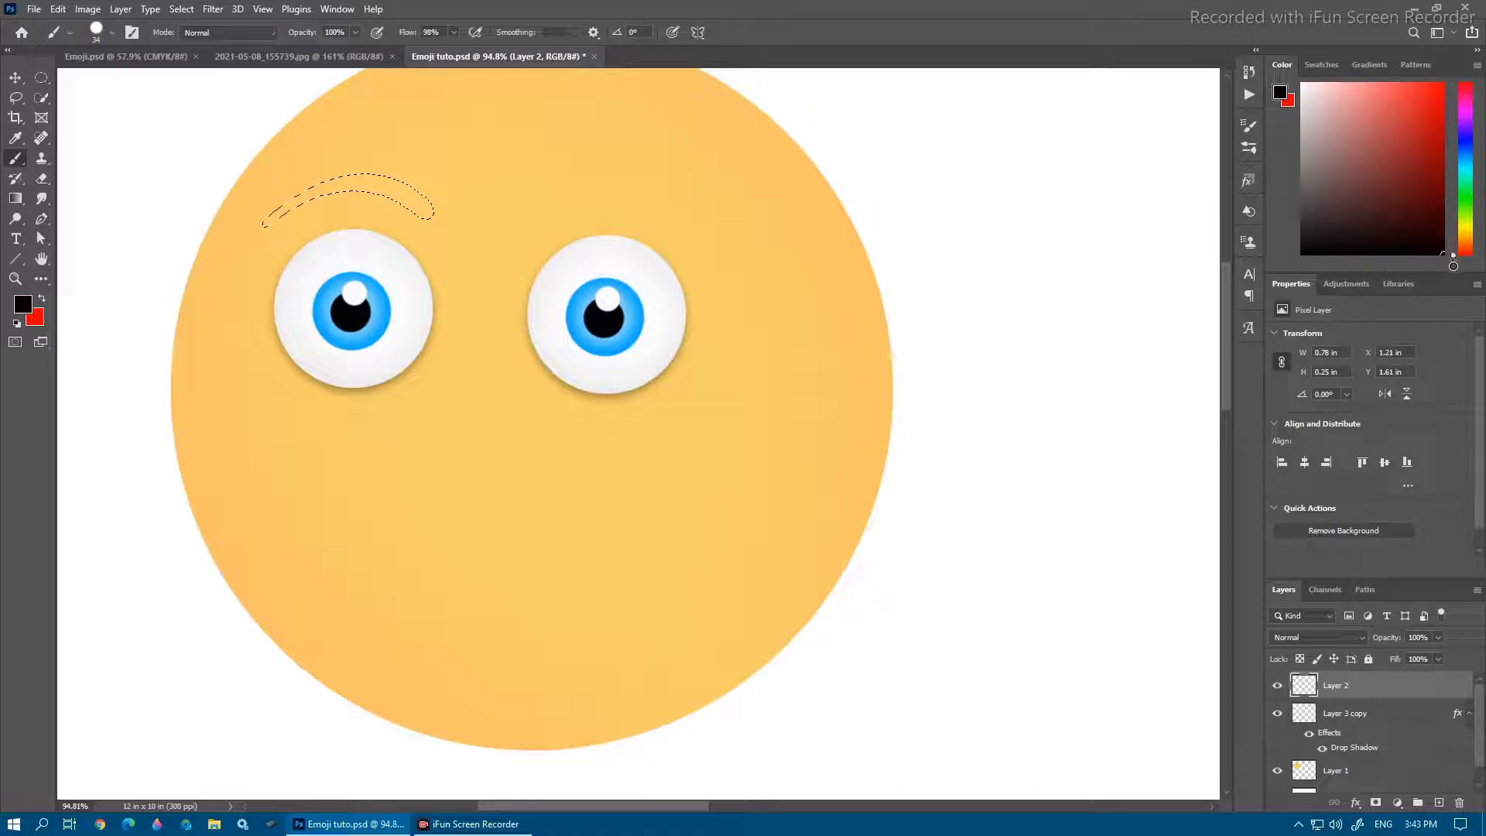
{"action": "mouse_move", "coordinate": [263, 224]}
{"action": "left_mouse_down"}
{"action": "mouse_move", "coordinate": [339, 187]}
{"action": "mouse_move", "coordinate": [421, 199]}
{"action": "mouse_move", "coordinate": [354, 177]}
{"action": "left_mouse_up"}
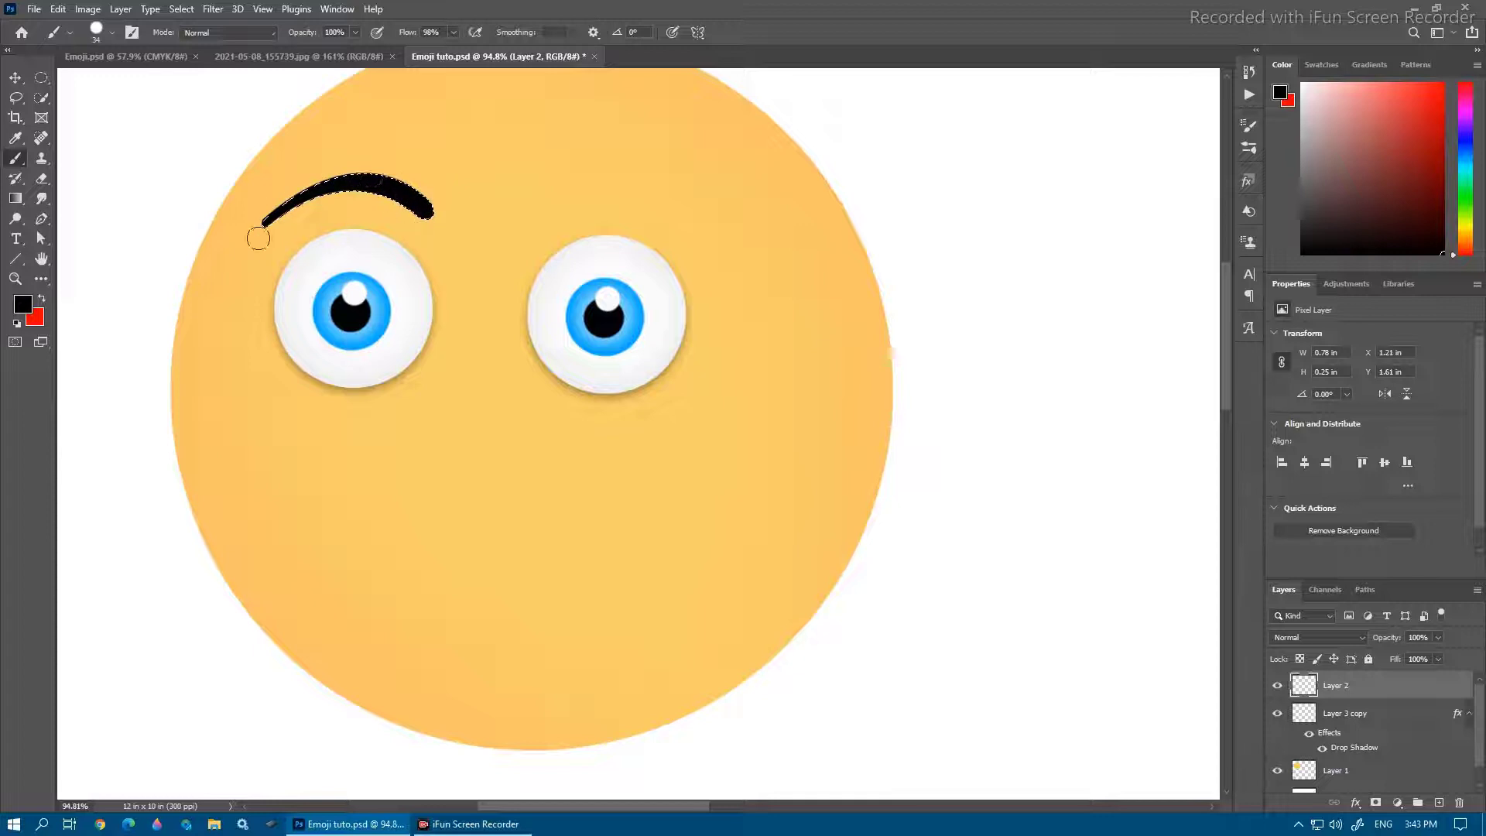
Deselect the eyebrow and place a duplicate of it above the right eye
{"action": "scroll", "coordinate": [378, 187], "scroll_direction": "down", "scroll_amount": 1}
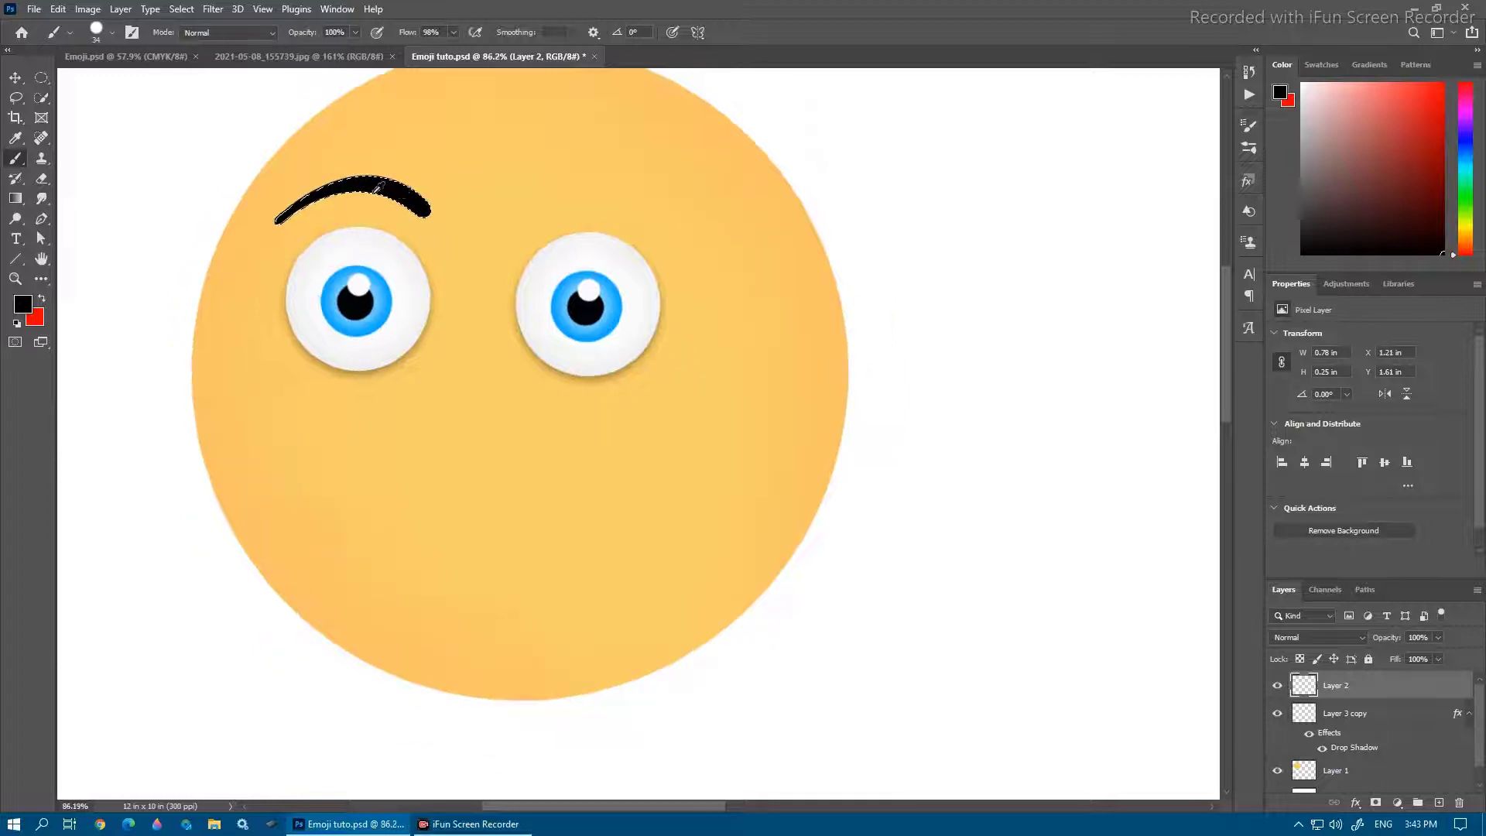
{"action": "key", "text": "v"}
{"action": "left_click_drag", "start_coordinate": [375, 209], "coordinate": [381, 212]}
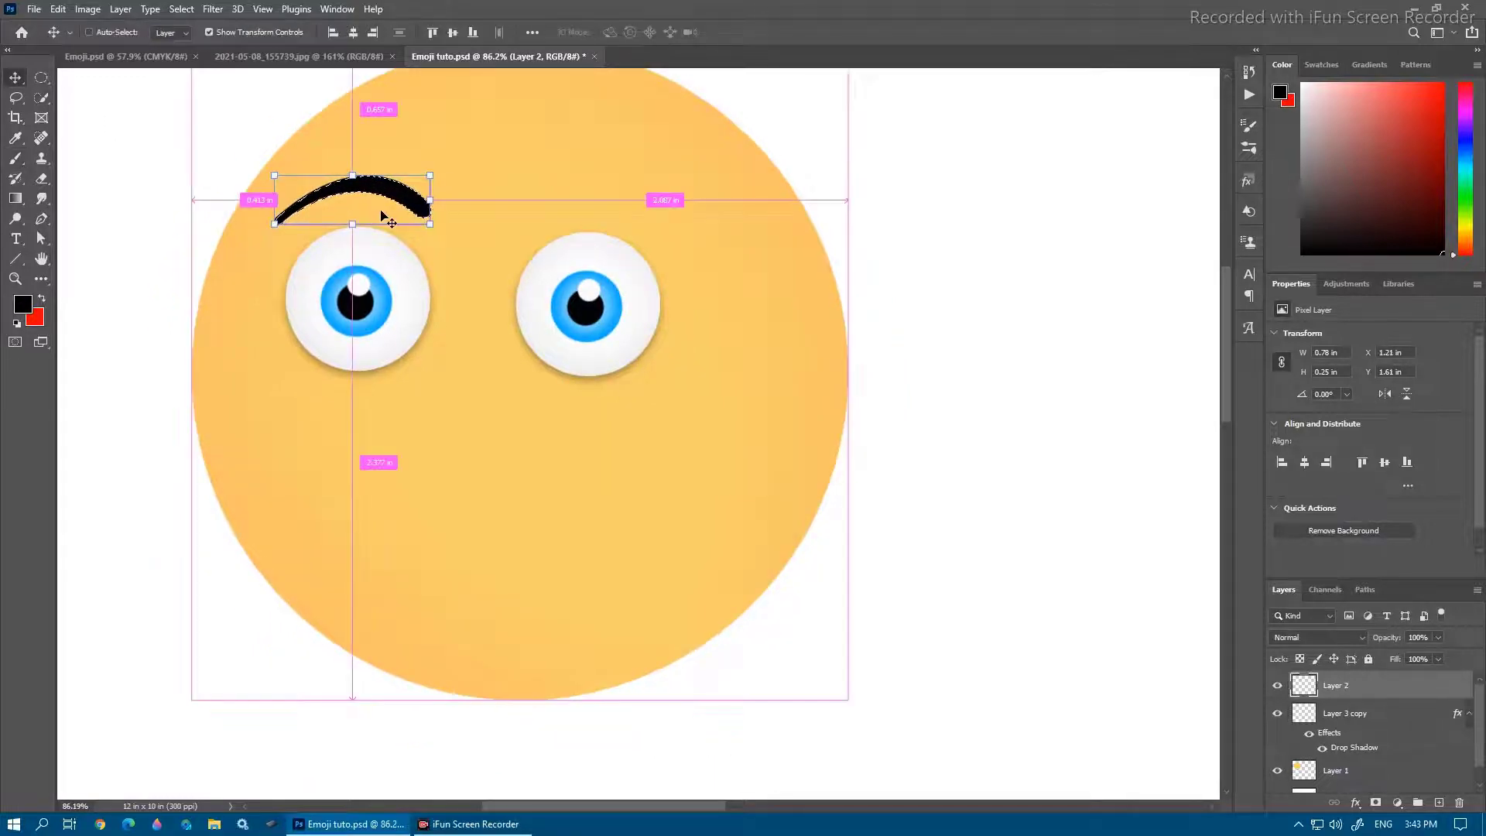
{"action": "left_click", "coordinate": [181, 9]}
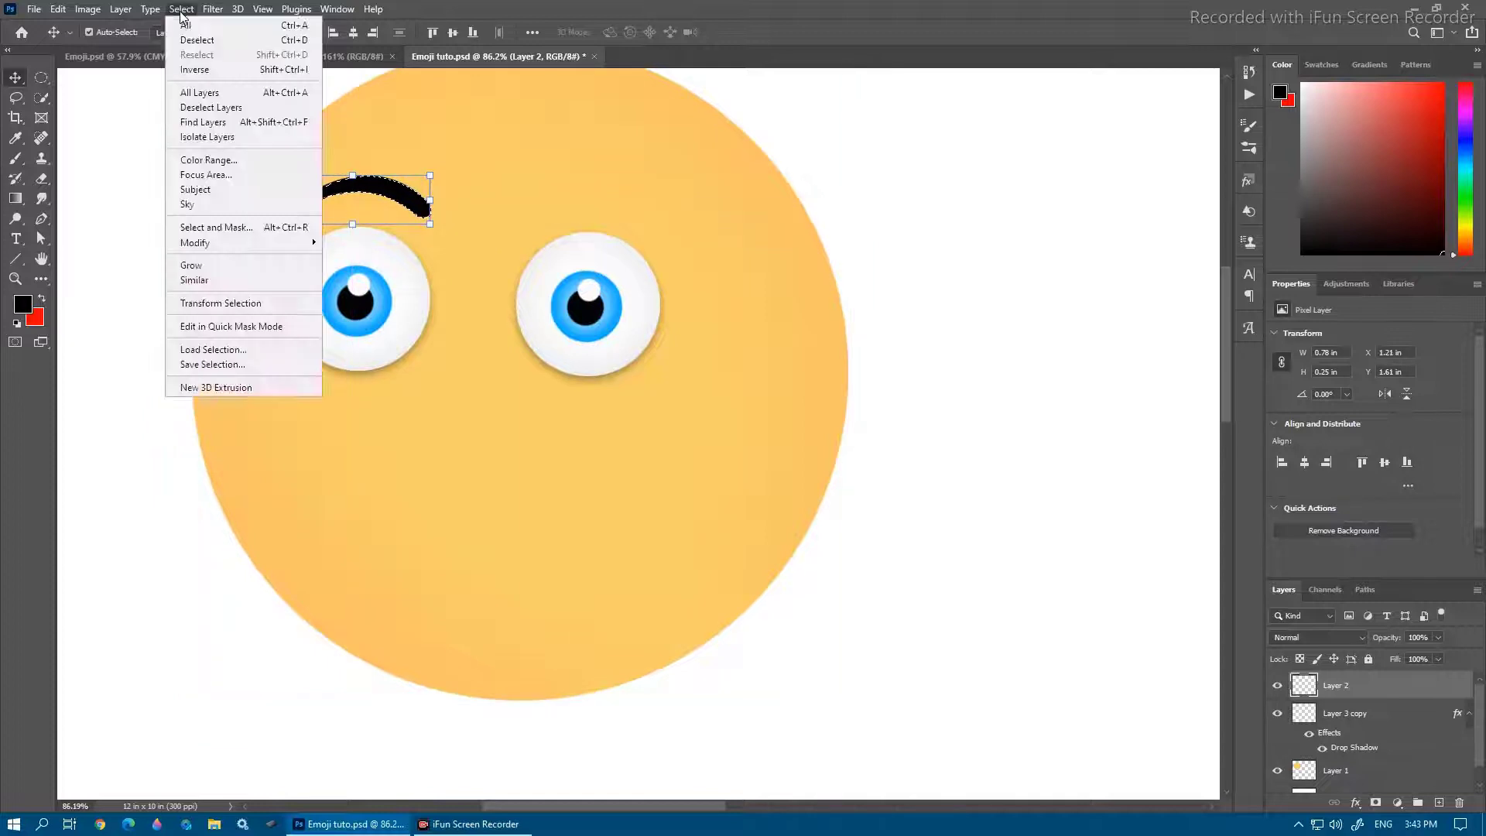
{"action": "left_click", "coordinate": [207, 41]}
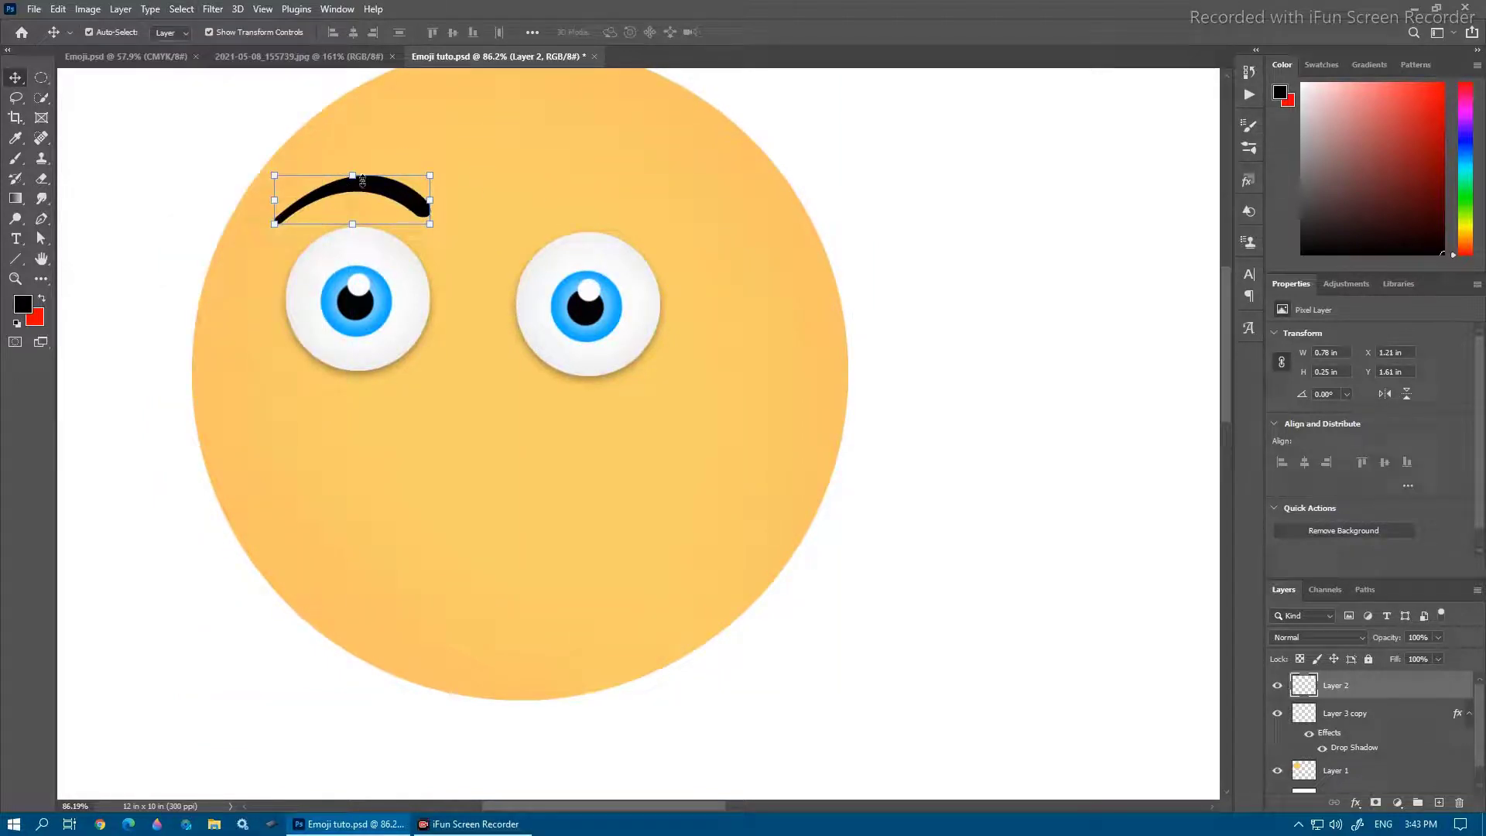
{"action": "left_click_drag", "start_coordinate": [378, 193], "coordinate": [612, 187]}
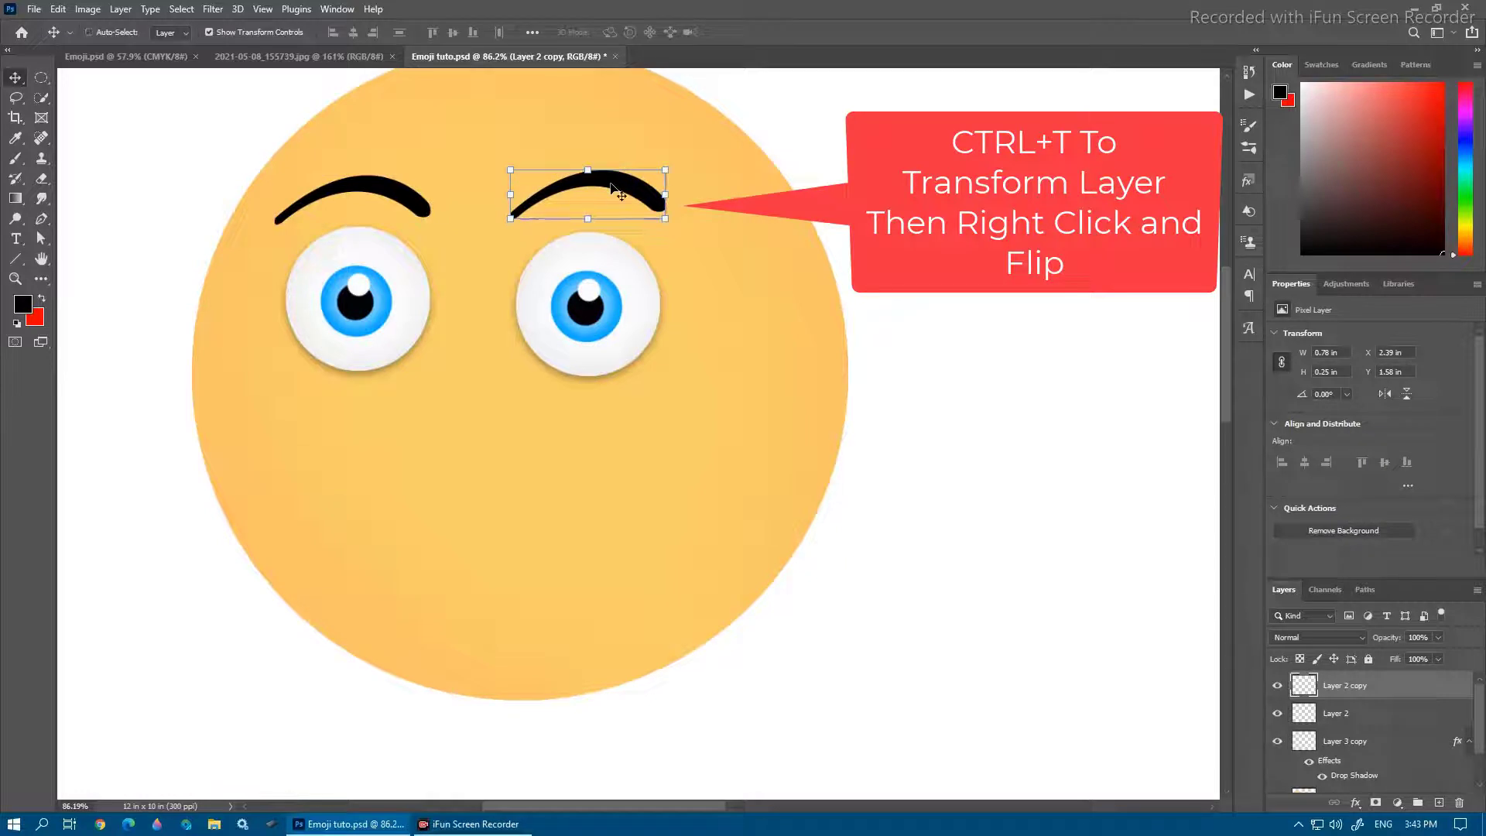
Flip the duplicated eyebrow horizontally with Free Transform and shift it slightly up and outward above the right eye
{"action": "key", "text": "ctrl+t"}
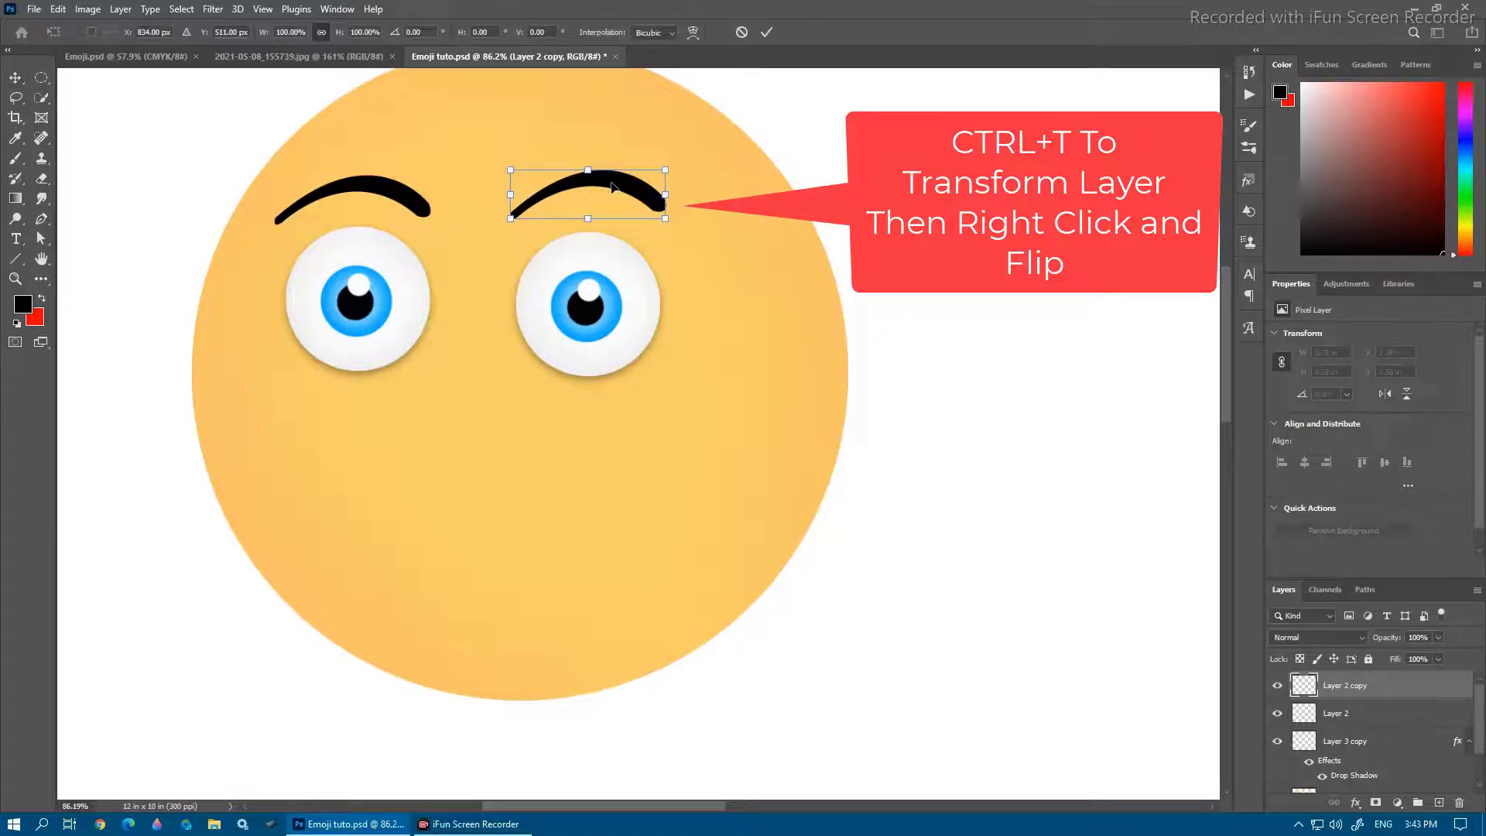
{"action": "right_click", "coordinate": [611, 186]}
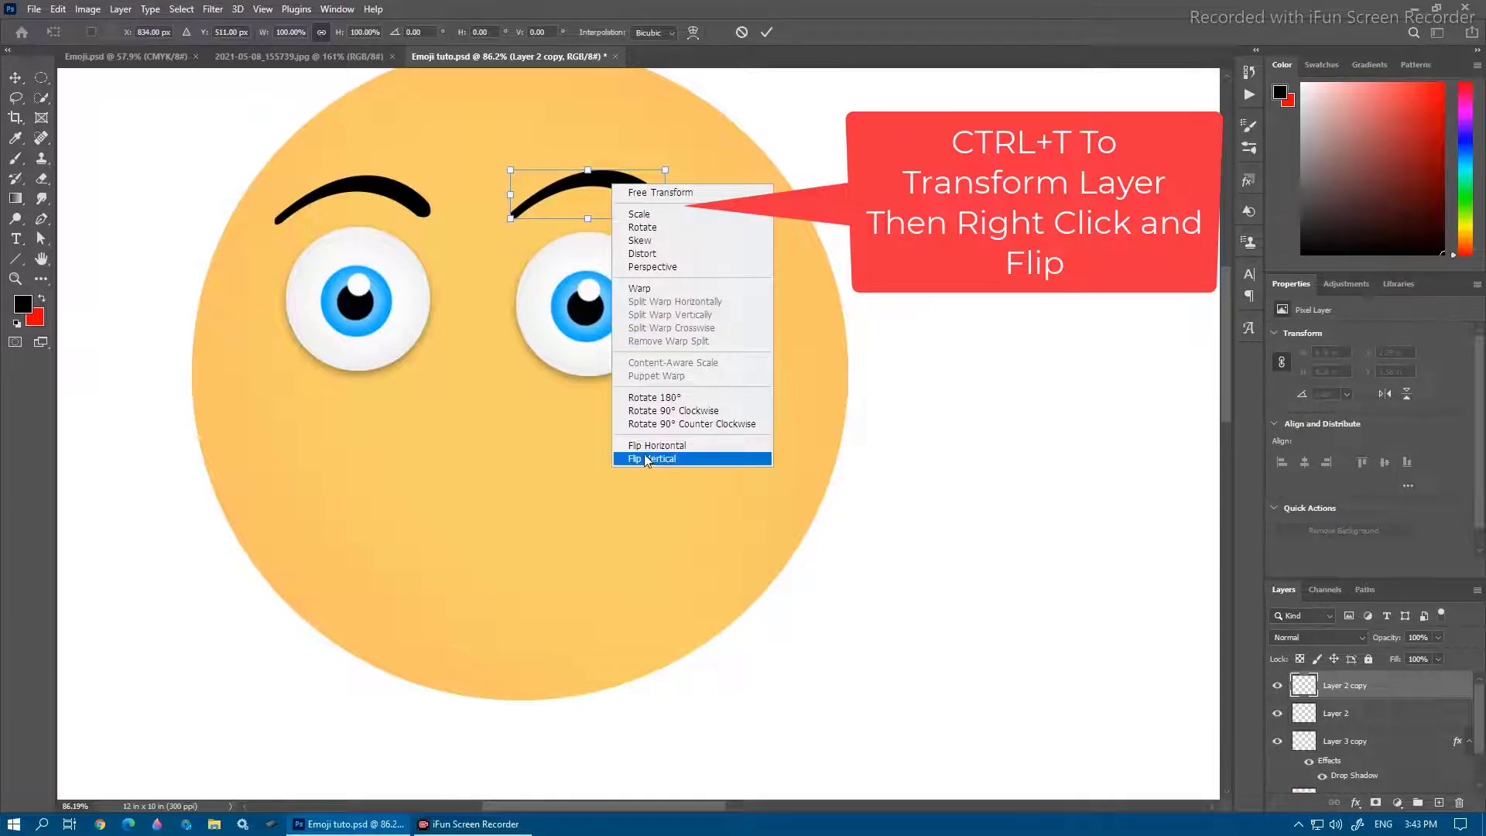
{"action": "left_click", "coordinate": [664, 446]}
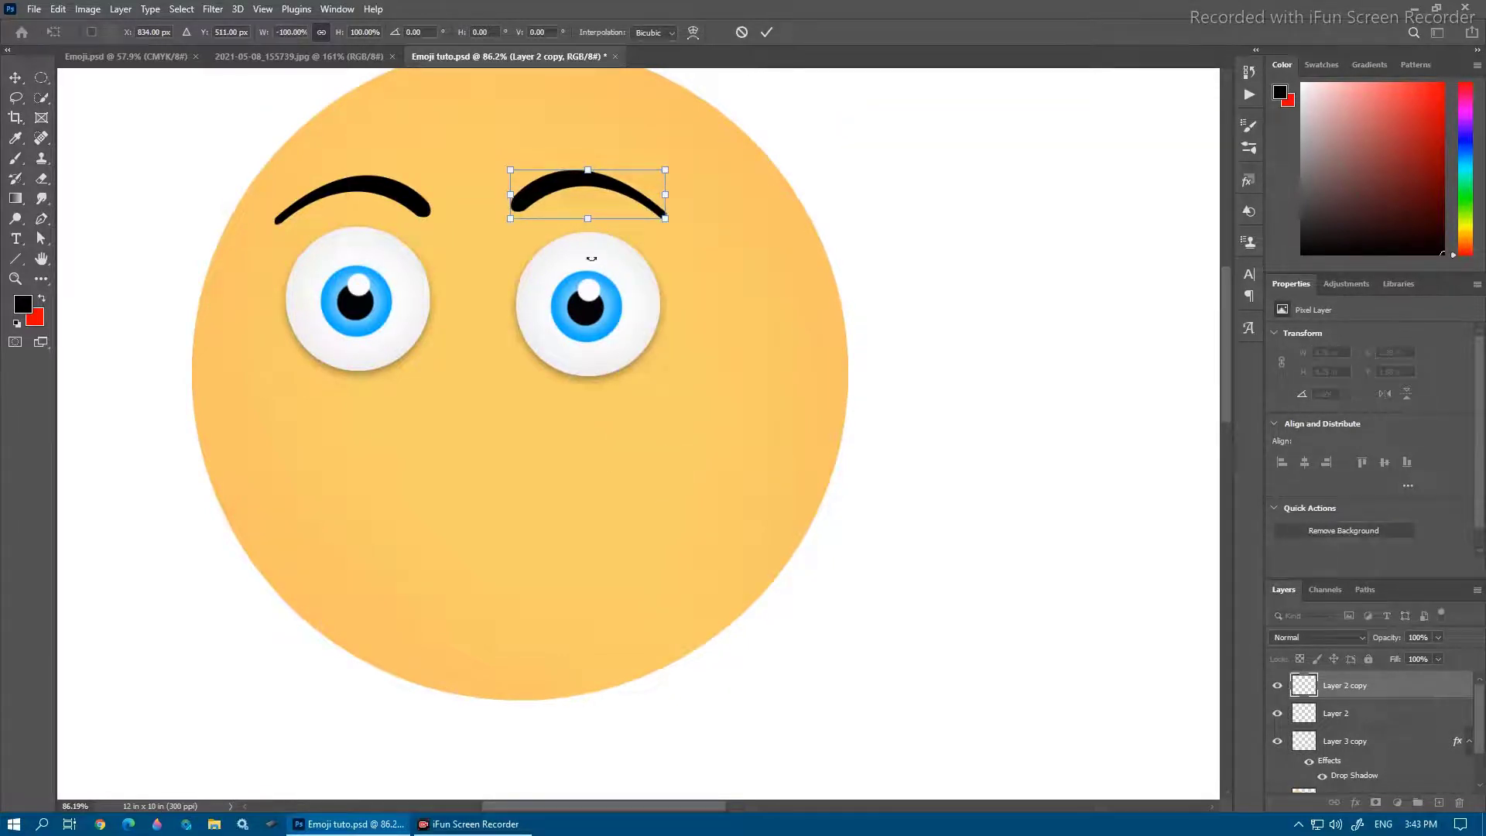
{"action": "left_click_drag", "start_coordinate": [542, 190], "coordinate": [553, 186]}
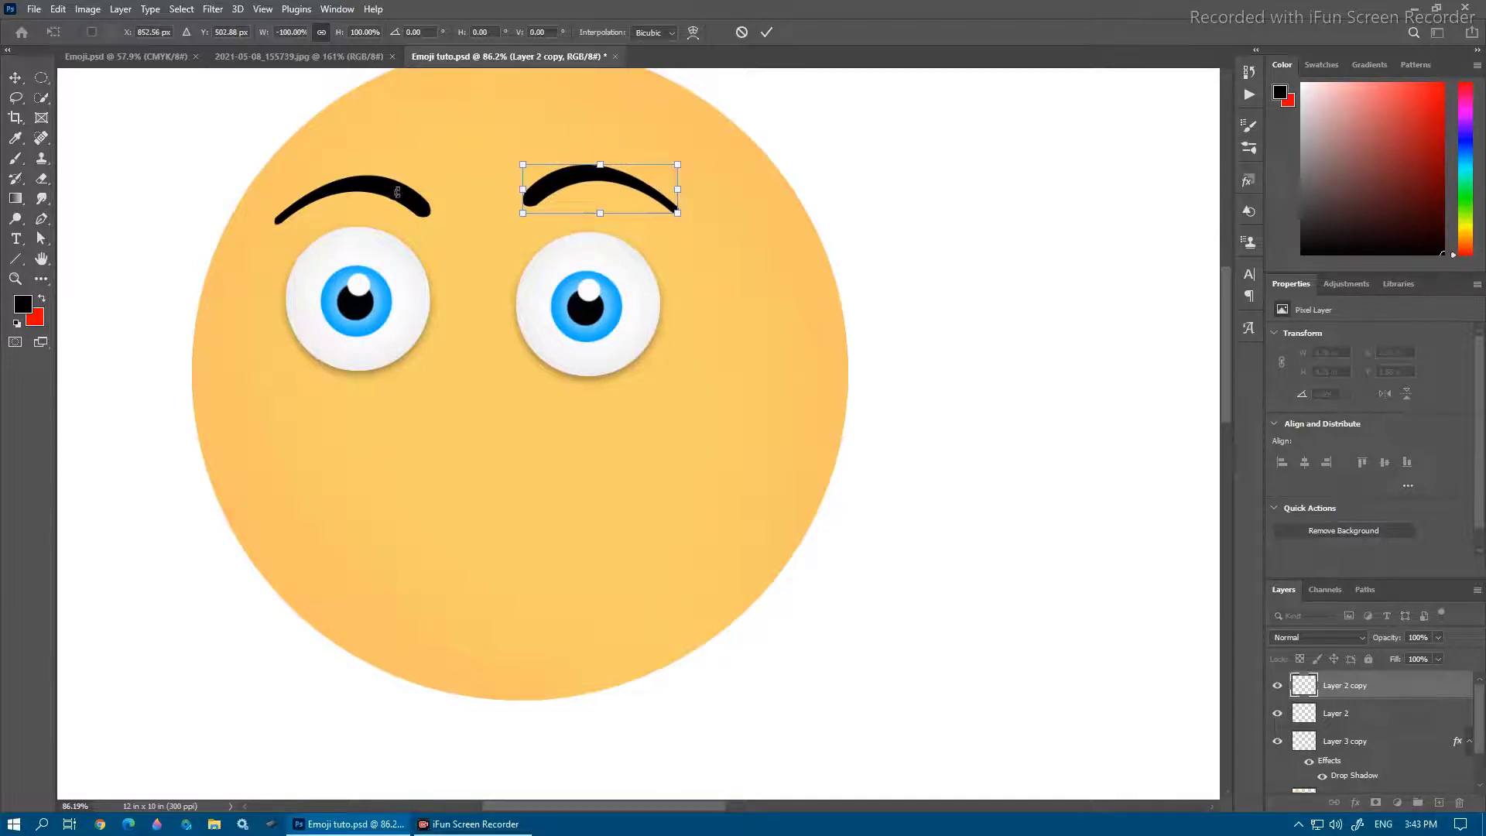
{"action": "left_click", "coordinate": [767, 32]}
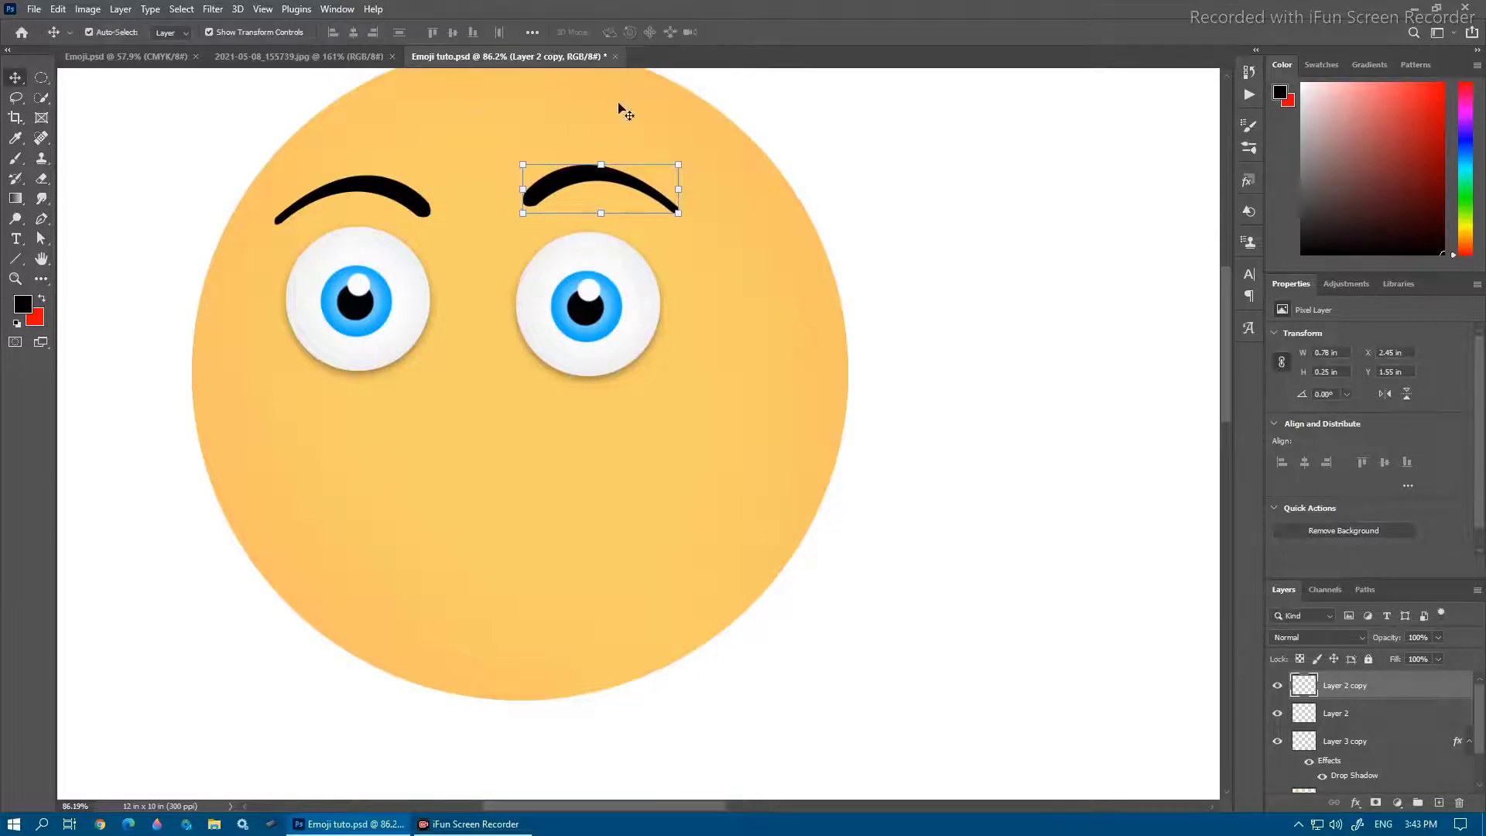
Move the left eyebrow slightly up and inward so it lines up with the right eyebrow
{"action": "left_click", "coordinate": [400, 200]}
{"action": "left_click_drag", "start_coordinate": [392, 192], "coordinate": [401, 191]}
{"action": "left_click", "coordinate": [895, 339]}
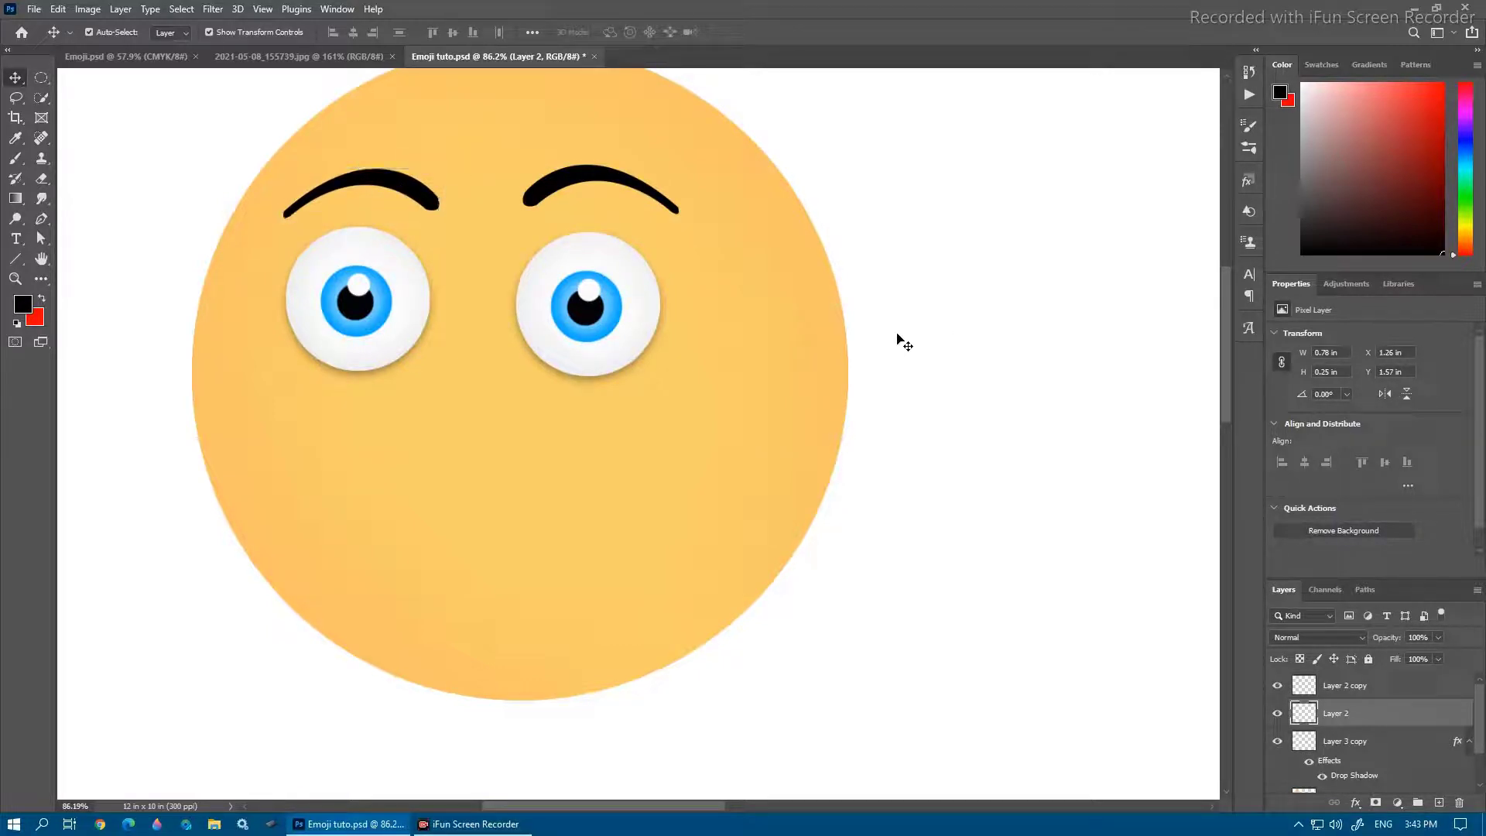
Select both eyebrow layers, Layer 2 copy and Layer 2, and merge them into one layer
{"action": "left_click", "coordinate": [1345, 685]}
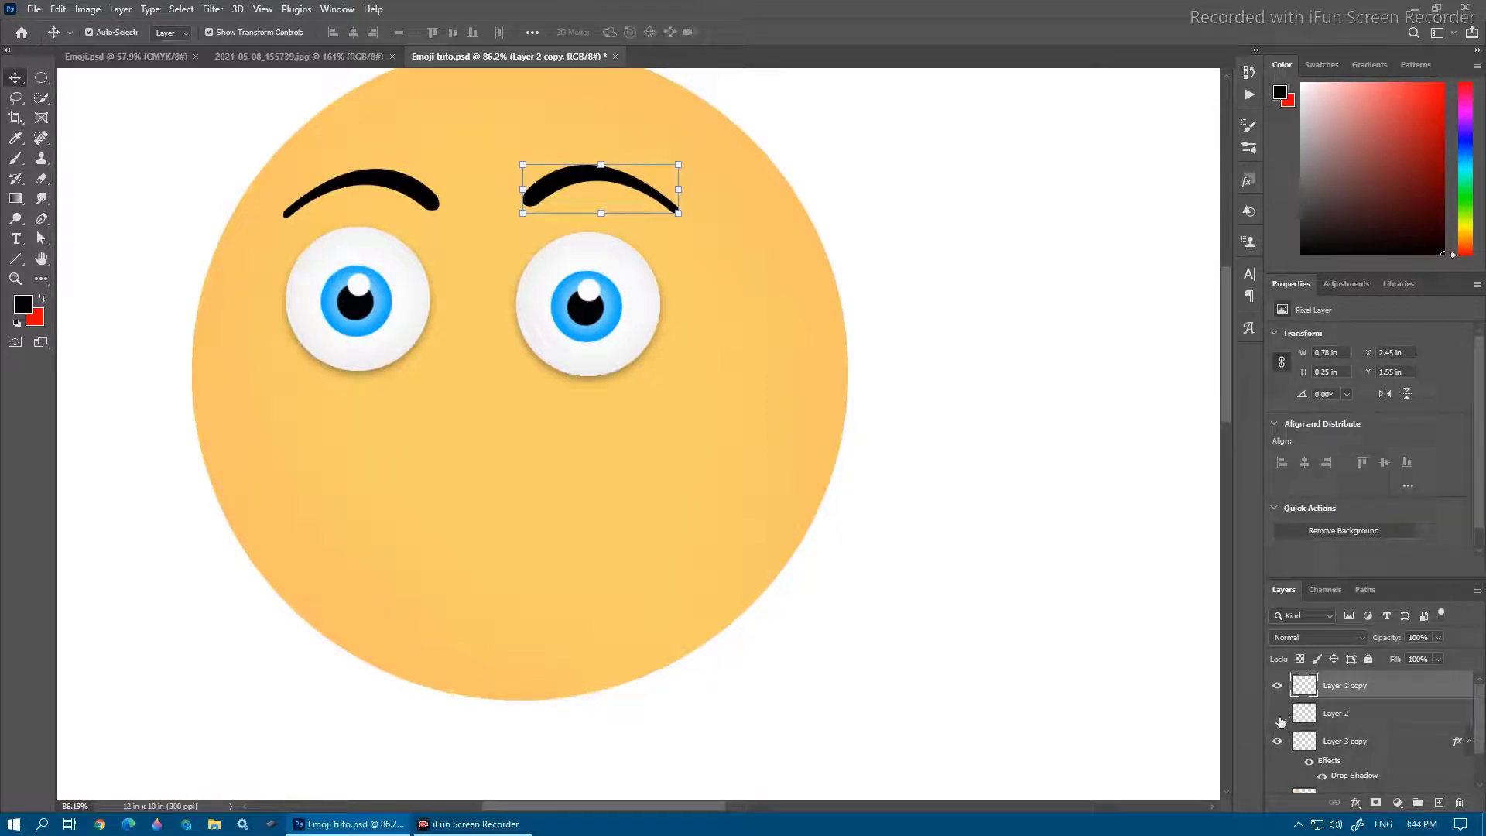
{"action": "left_click", "coordinate": [1278, 715]}
{"action": "left_click", "coordinate": [1278, 715]}
{"action": "left_click", "coordinate": [1377, 716], "text": "shift"}
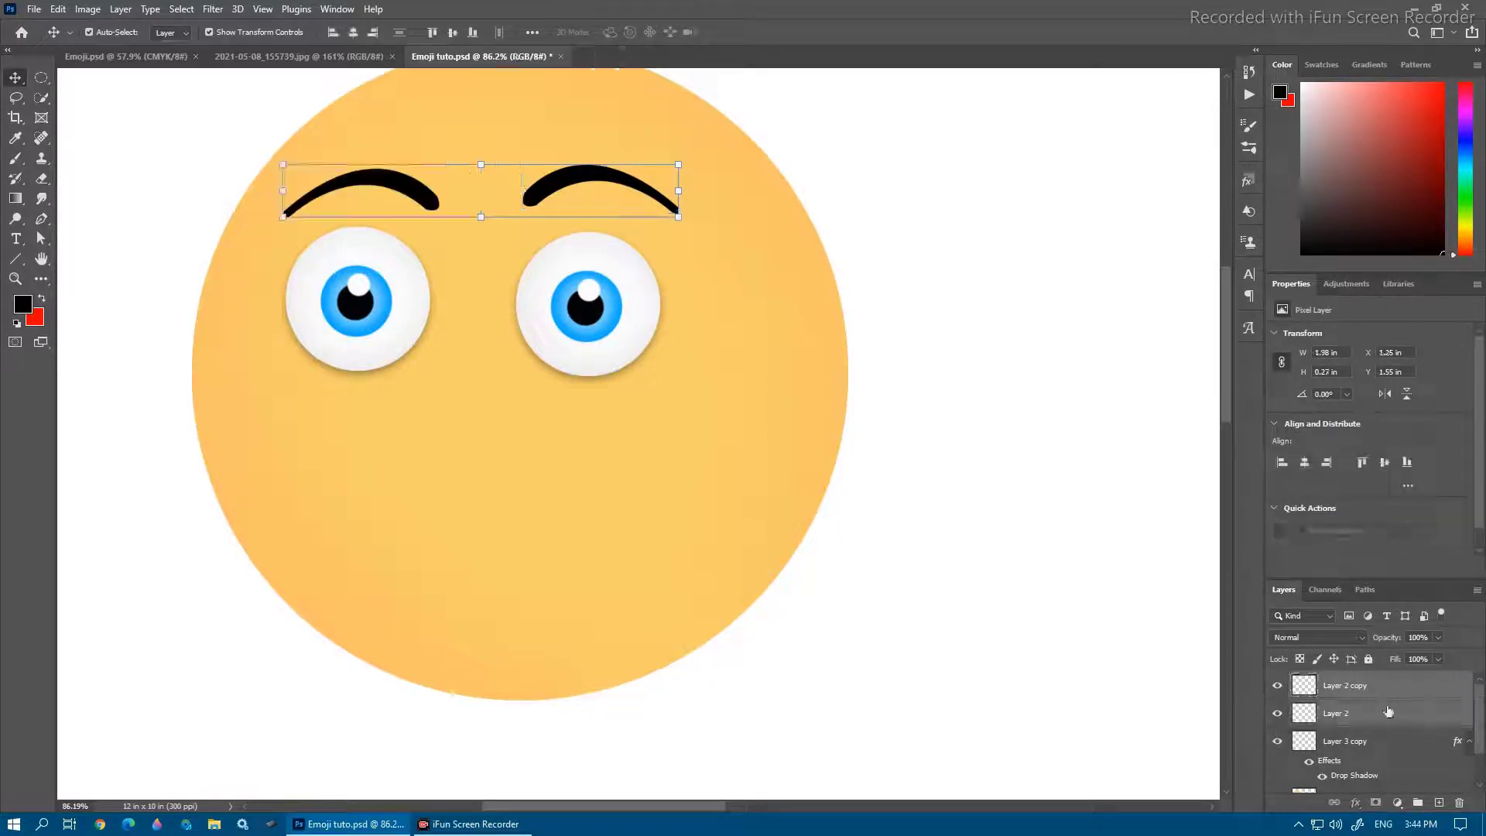
{"action": "left_click", "coordinate": [122, 10]}
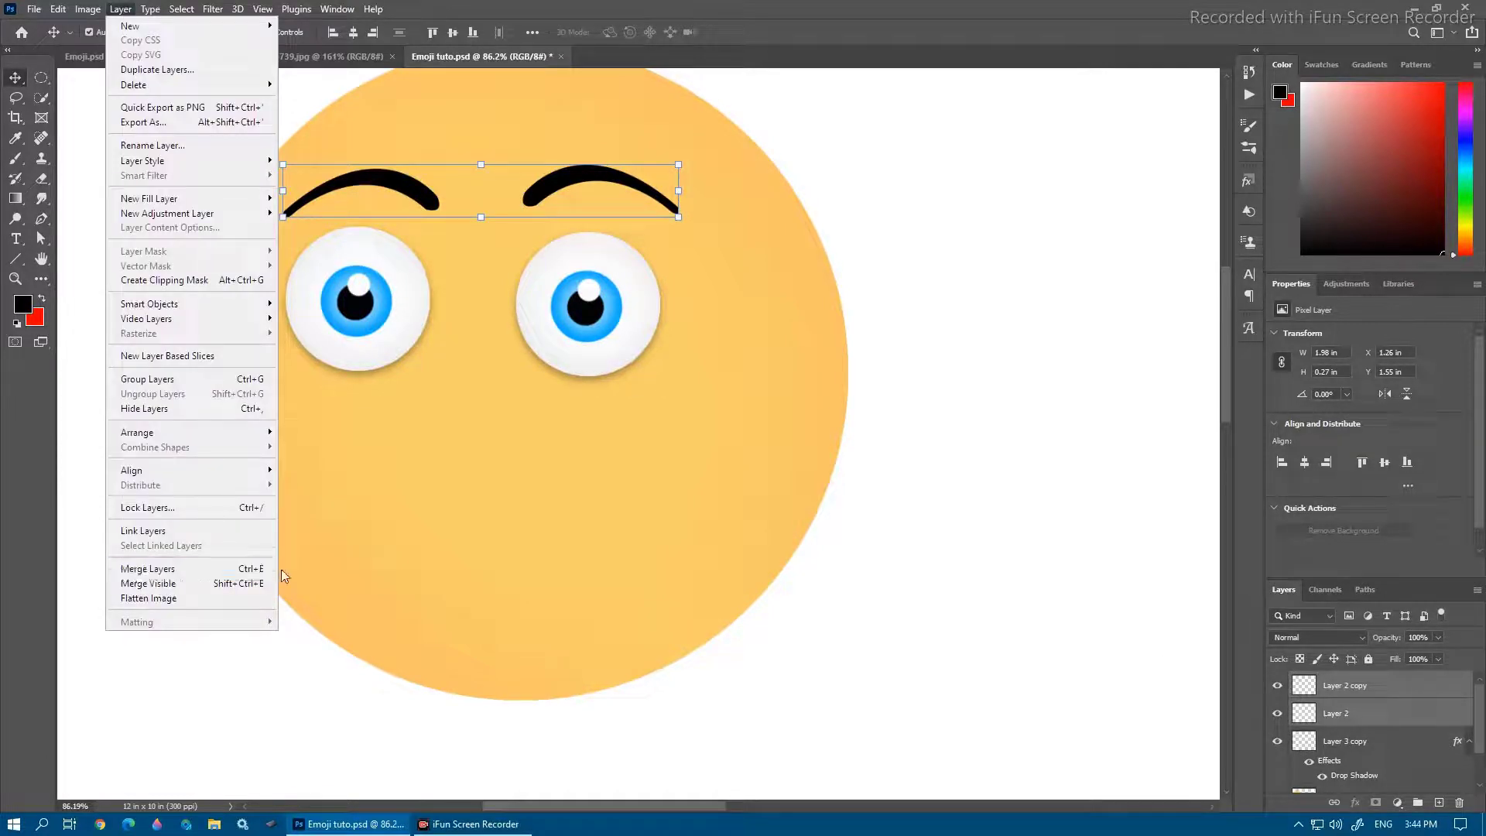
{"action": "left_click", "coordinate": [248, 570]}
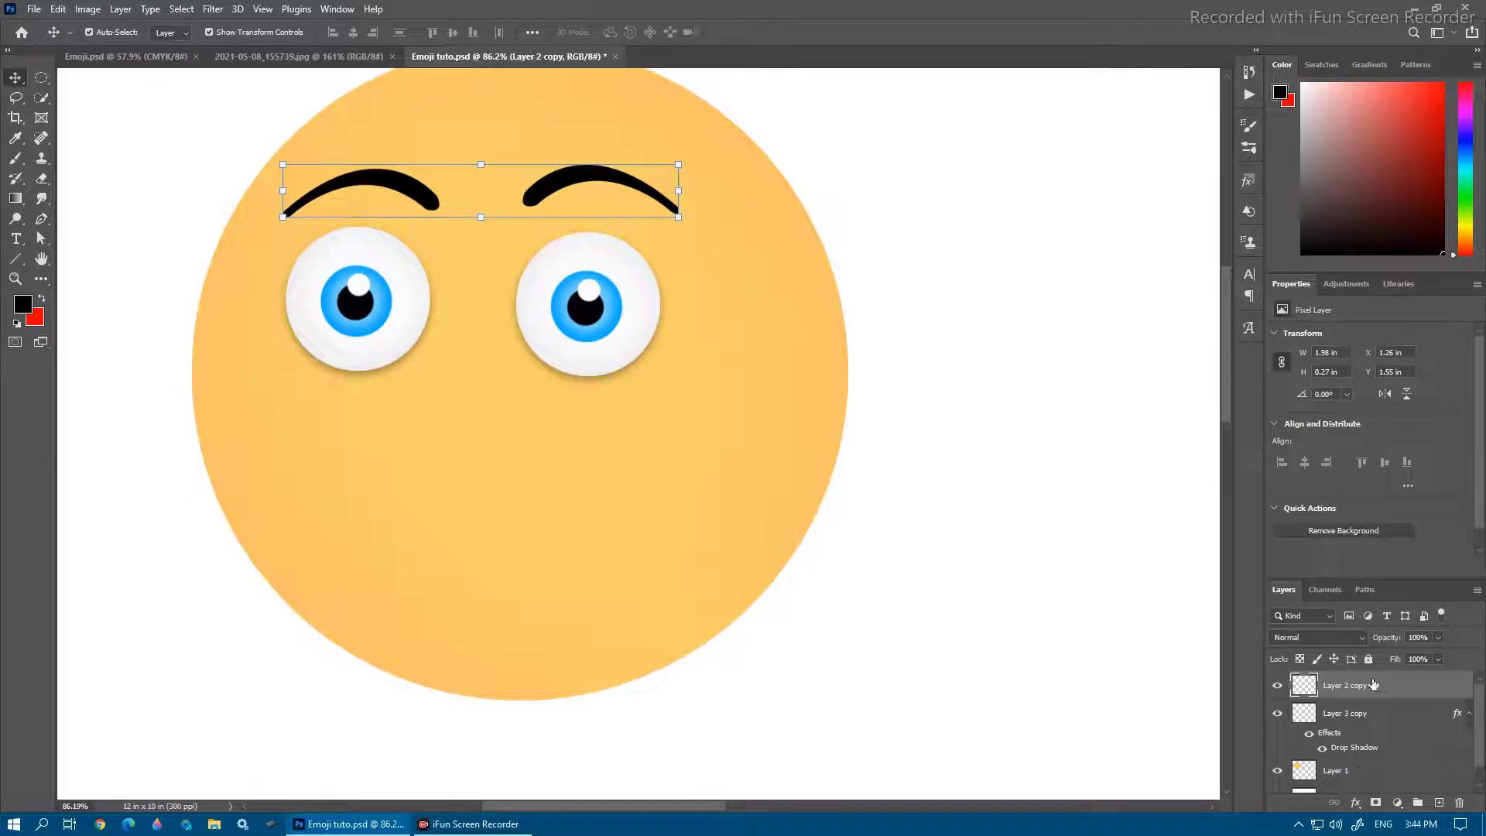
Apply a Drop Shadow layer style to the merged eyebrows layer and deselect the layer
{"action": "double_click", "coordinate": [1426, 696]}
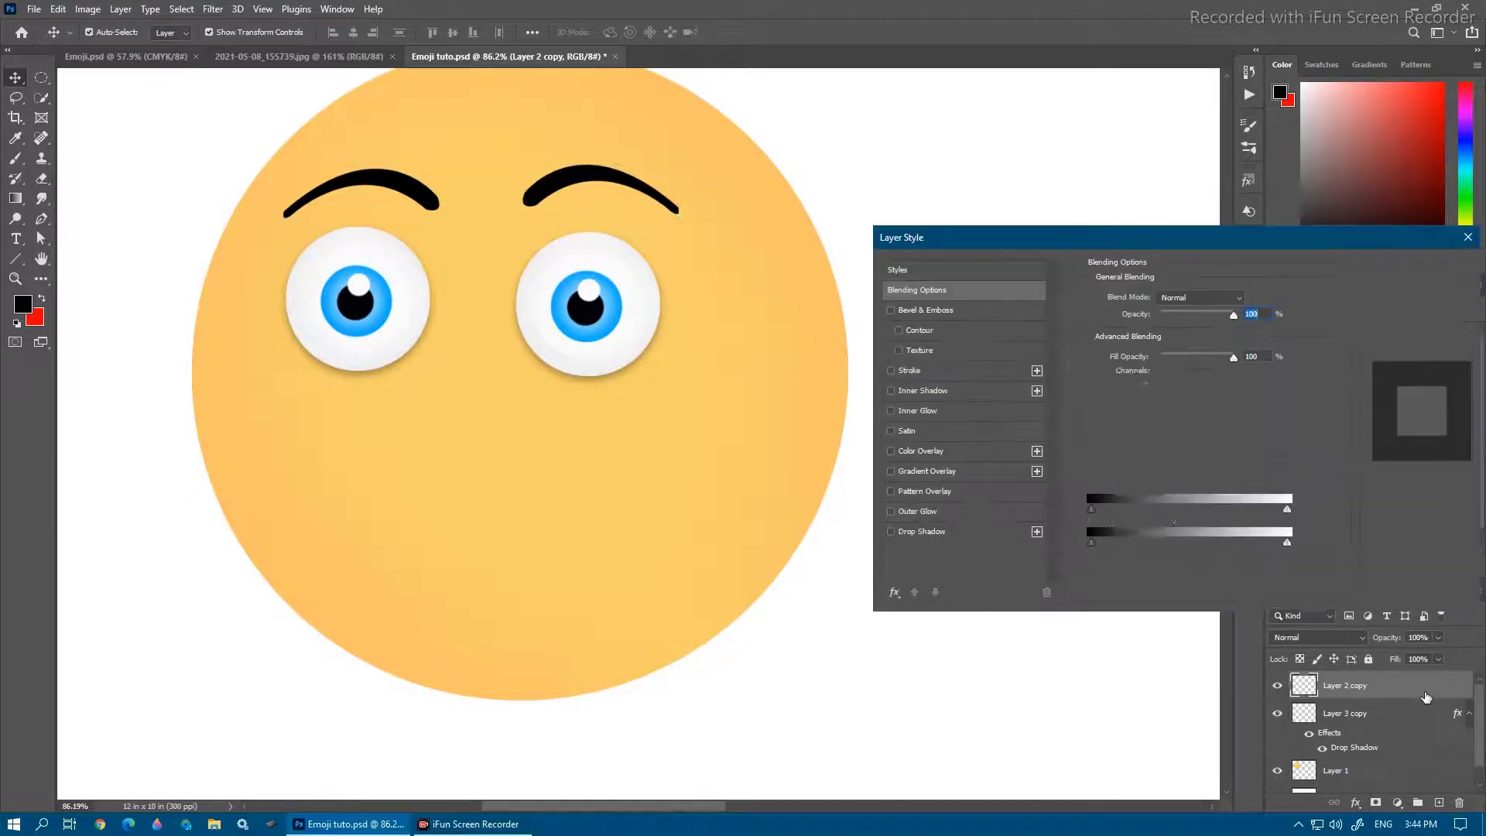
{"action": "left_click", "coordinate": [891, 532]}
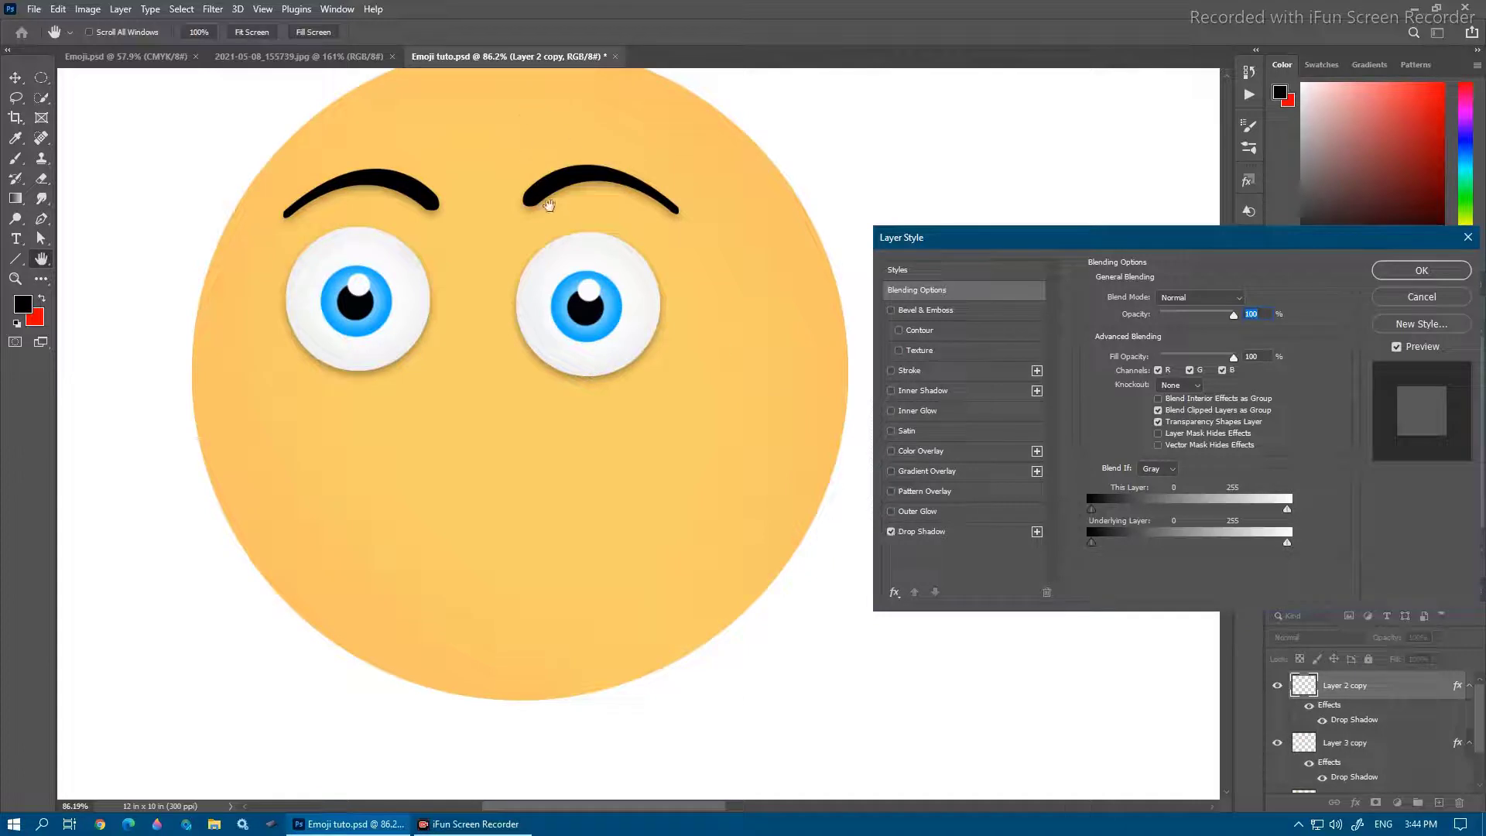
{"action": "left_click", "coordinate": [1422, 270]}
{"action": "key", "text": "v"}
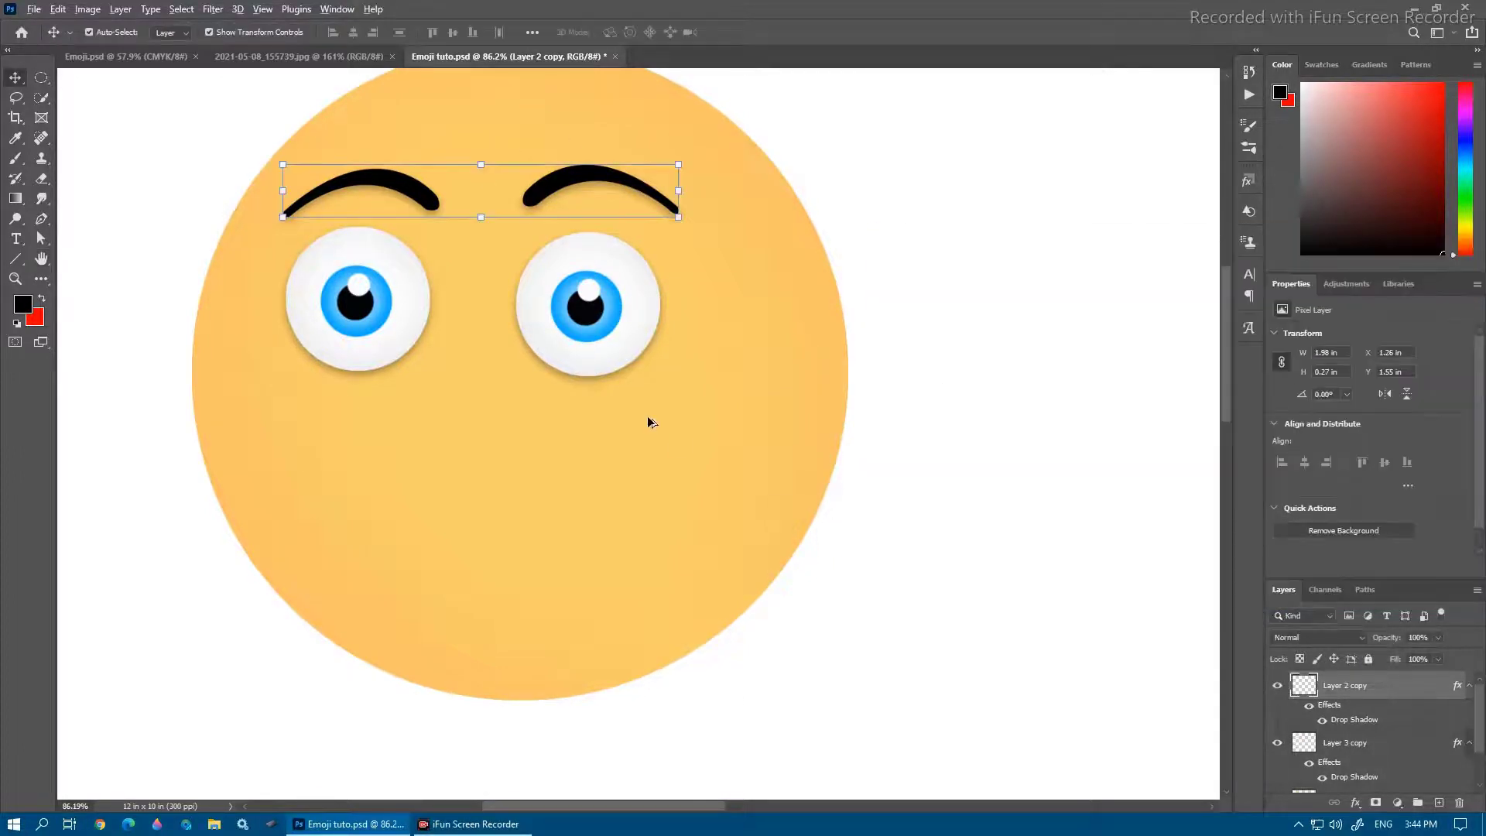
{"action": "scroll", "coordinate": [647, 415], "scroll_direction": "down", "scroll_amount": 3}
{"action": "left_click", "coordinate": [924, 493]}
Add a new empty layer directly above the merged eyebrows layer for drawing with the Pen tool
{"action": "scroll", "coordinate": [620, 406], "scroll_direction": "down", "scroll_amount": 1}
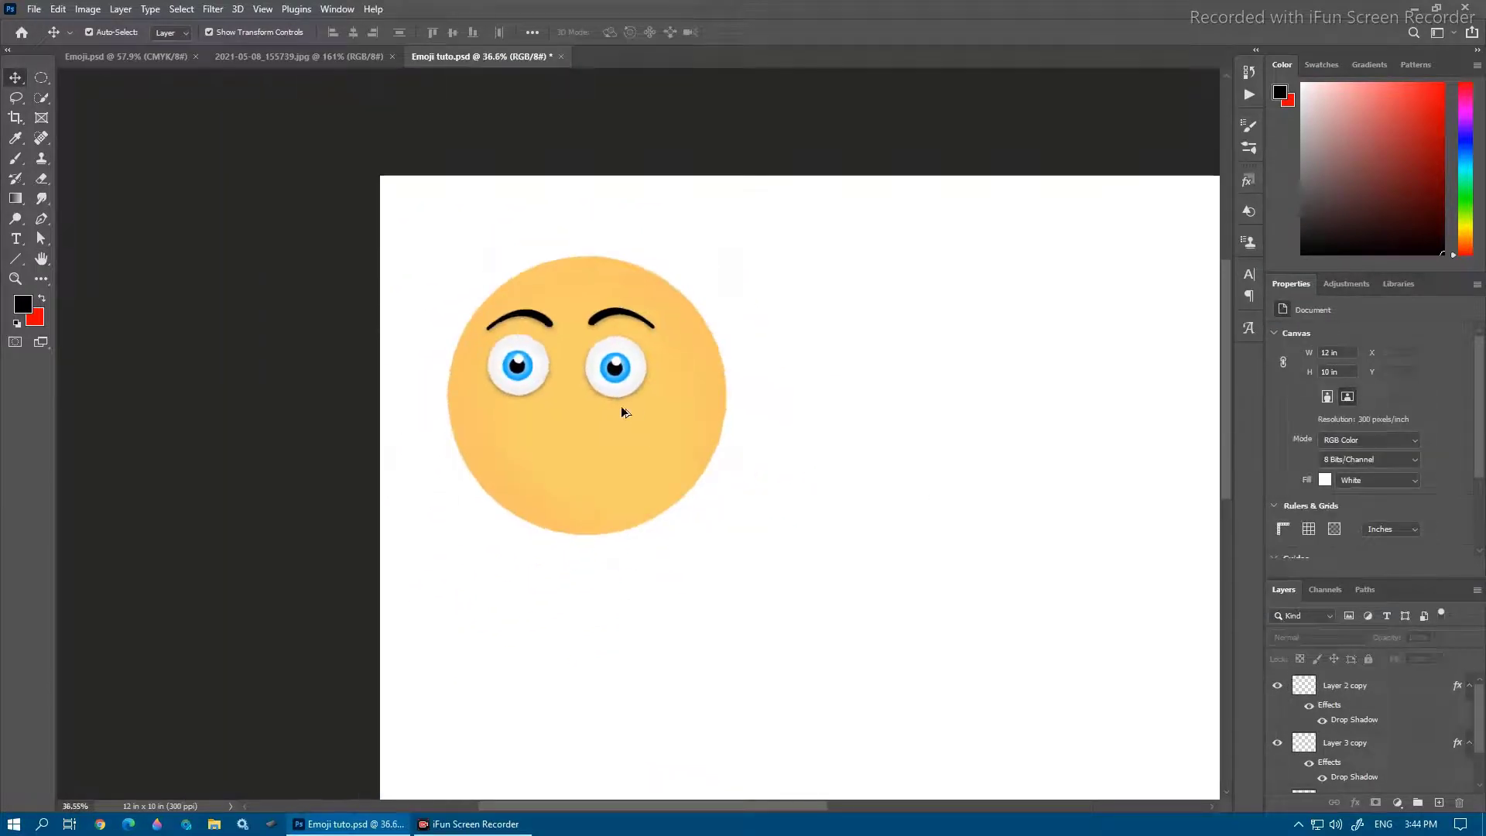
{"action": "scroll", "coordinate": [621, 406], "scroll_direction": "up", "scroll_amount": 2}
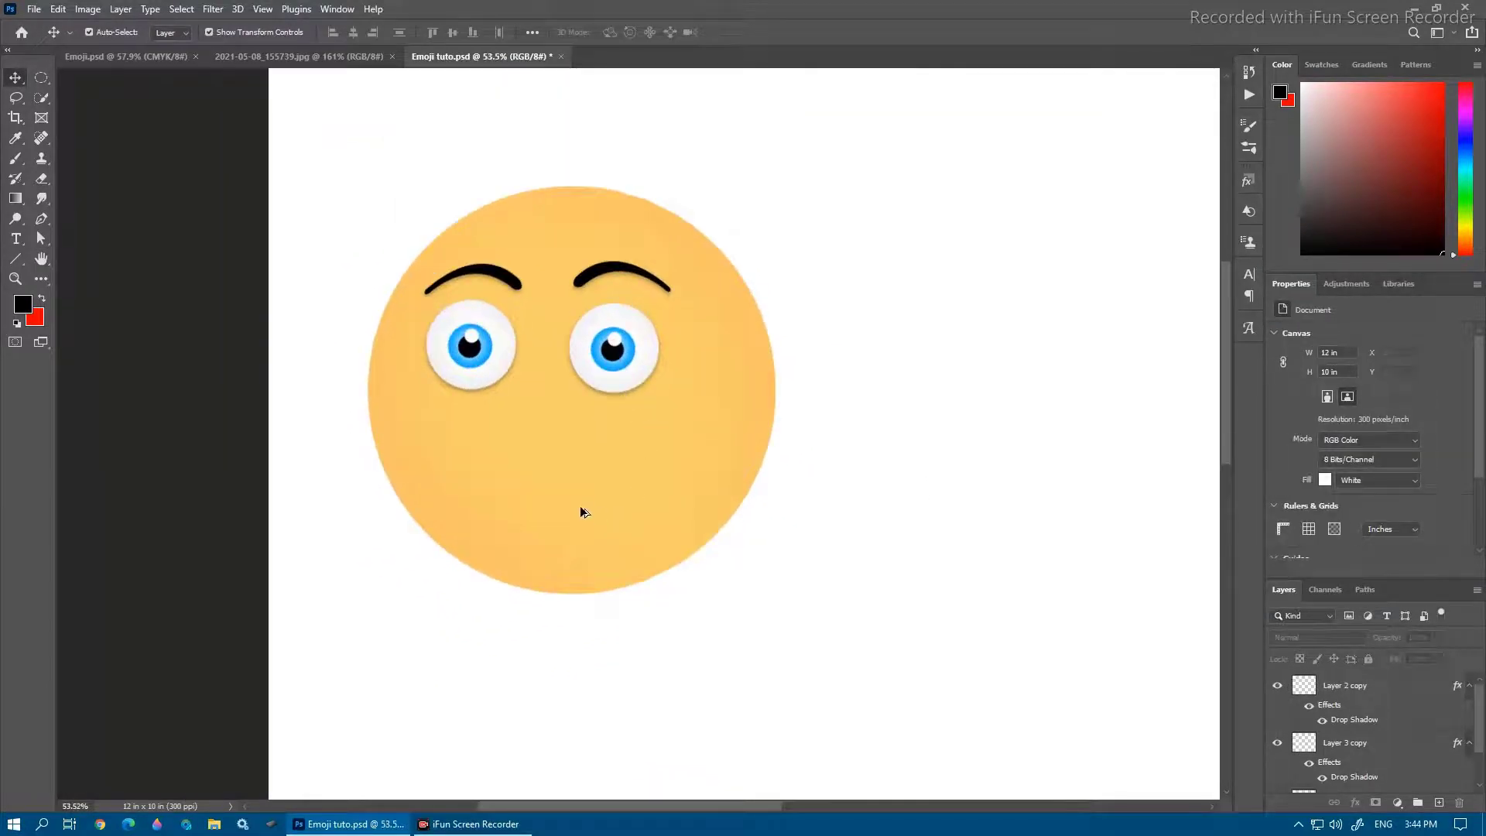
{"action": "scroll", "coordinate": [582, 512], "scroll_direction": "up", "scroll_amount": 1}
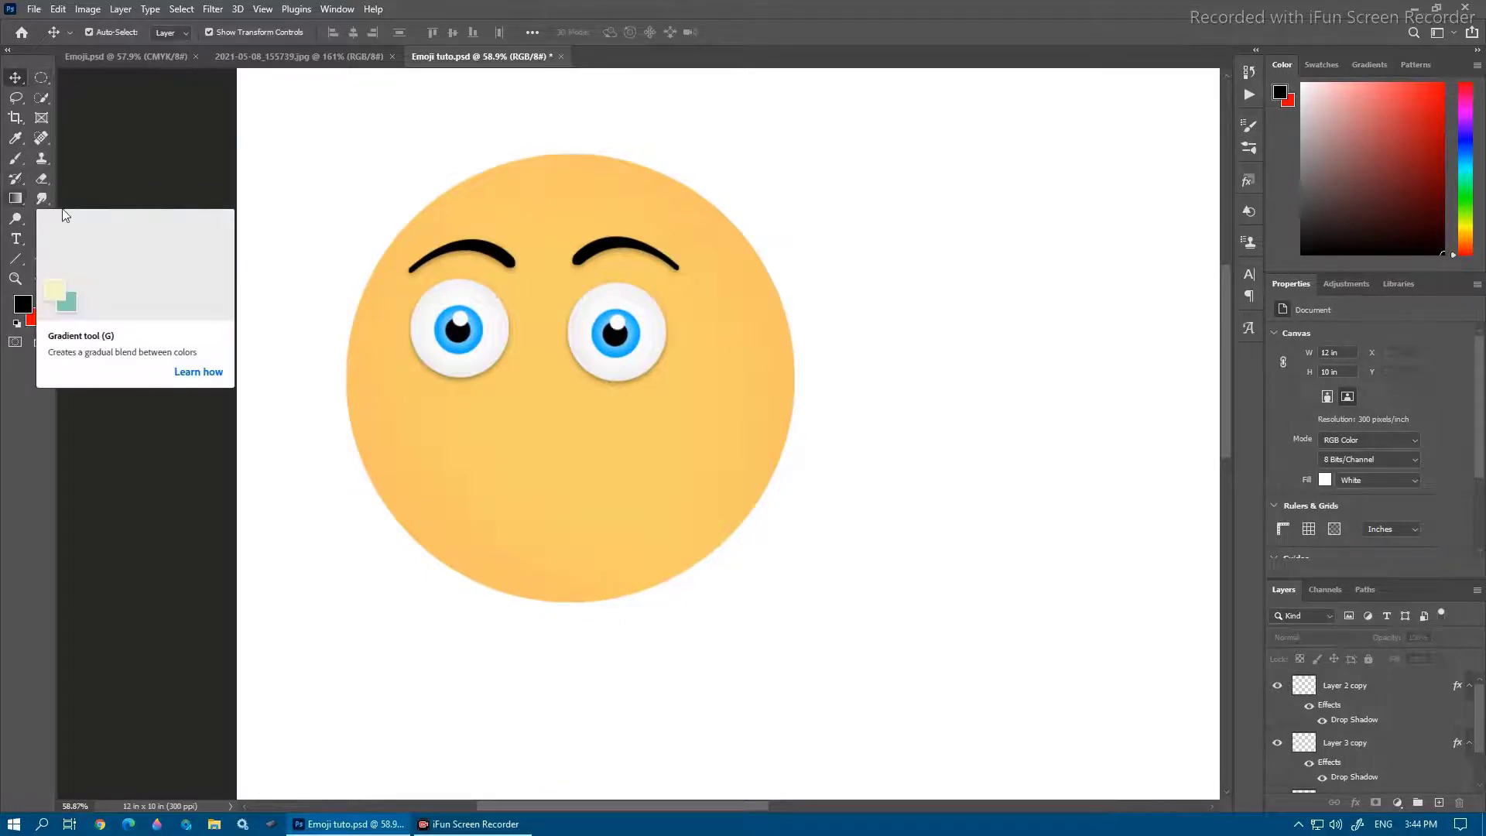
{"action": "left_click", "coordinate": [43, 222]}
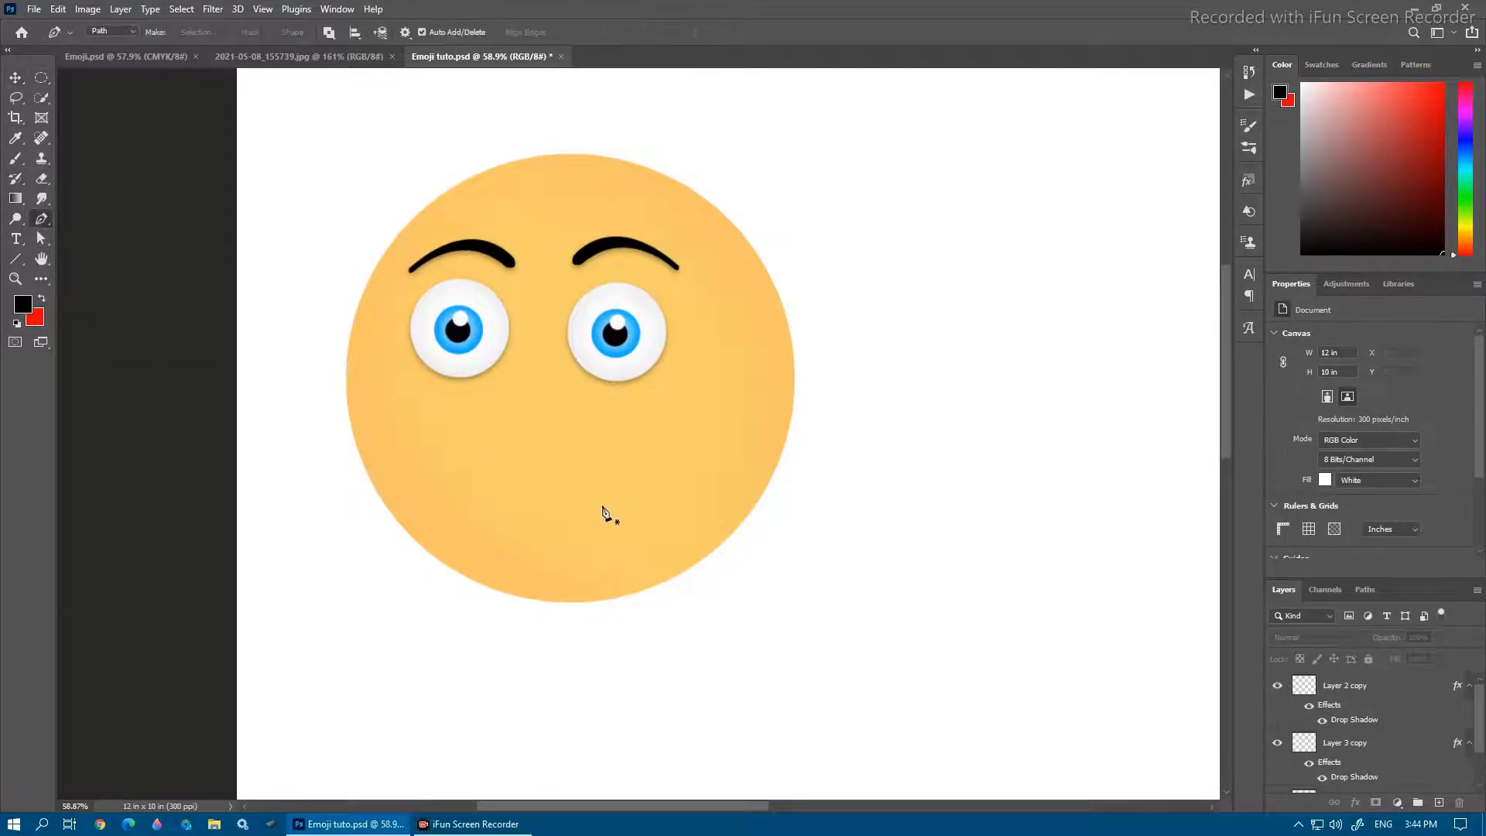
{"action": "scroll", "coordinate": [527, 514], "scroll_direction": "up", "scroll_amount": 1}
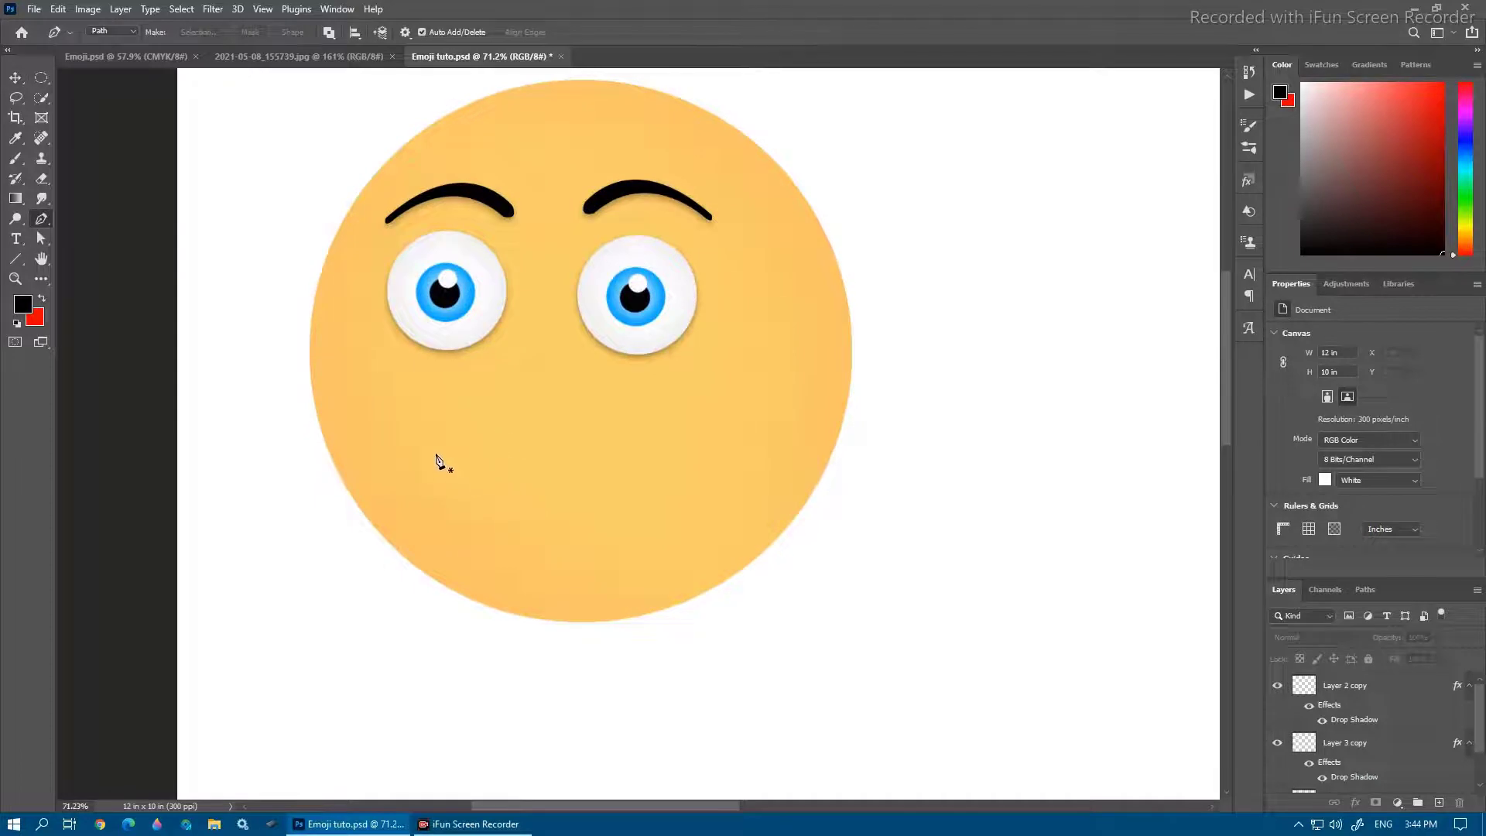
{"action": "left_click", "coordinate": [1415, 695]}
{"action": "left_click", "coordinate": [1438, 802]}
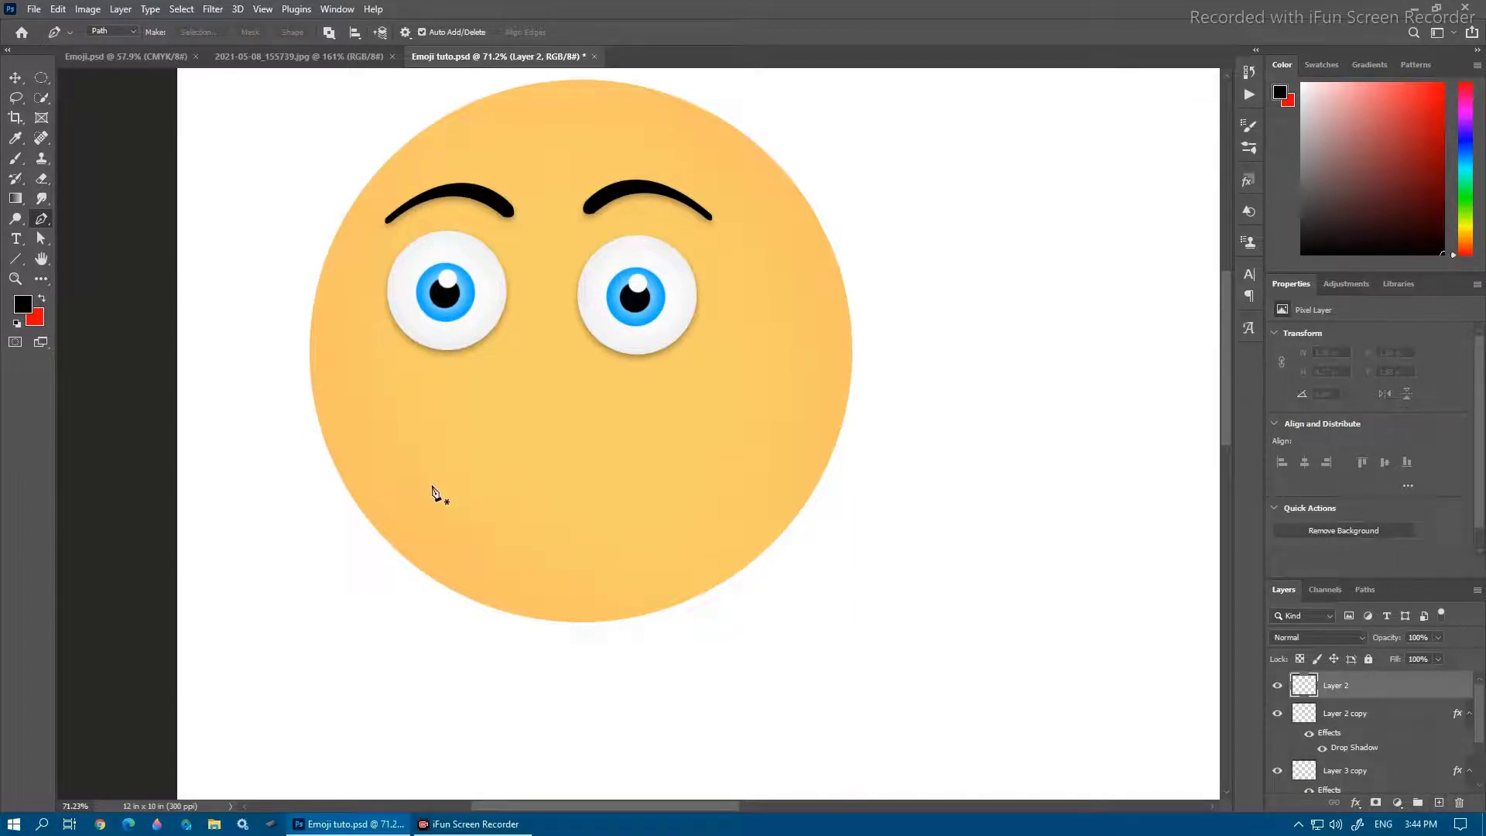
Draw a closed, smile-shaped mouth path about 1.55 in wide and 0.34 in high below the eyes with the Pen tool
{"action": "left_click", "coordinate": [433, 462]}
{"action": "left_click_drag", "start_coordinate": [684, 456], "coordinate": [829, 397]}
{"action": "scroll", "coordinate": [650, 503], "scroll_direction": "up", "scroll_amount": 2}
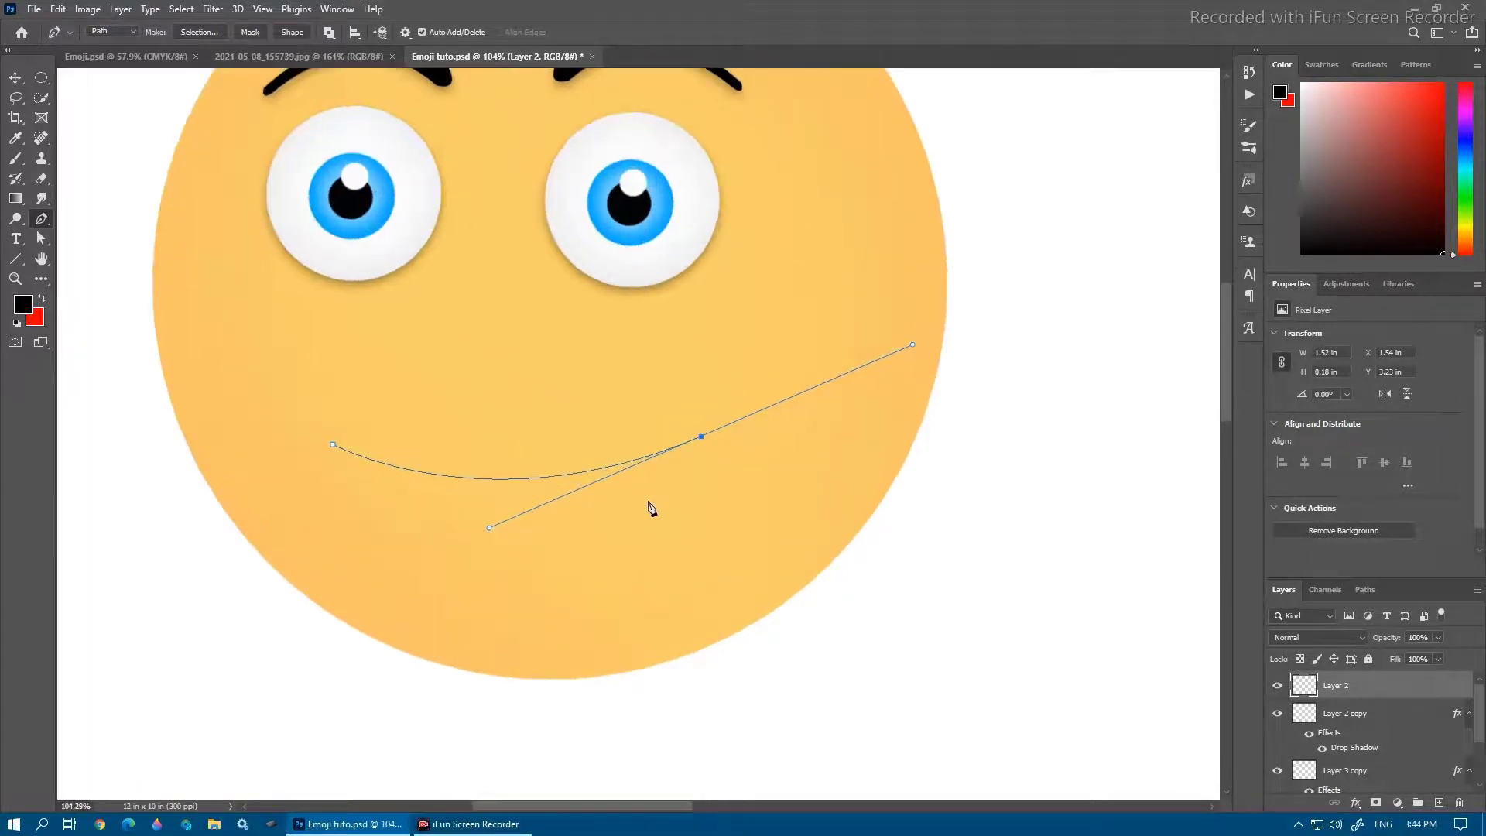
{"action": "left_click", "coordinate": [701, 439]}
{"action": "left_click", "coordinate": [693, 458]}
{"action": "left_click_drag", "start_coordinate": [693, 458], "coordinate": [686, 469]}
{"action": "left_click_drag", "start_coordinate": [333, 462], "coordinate": [170, 333]}
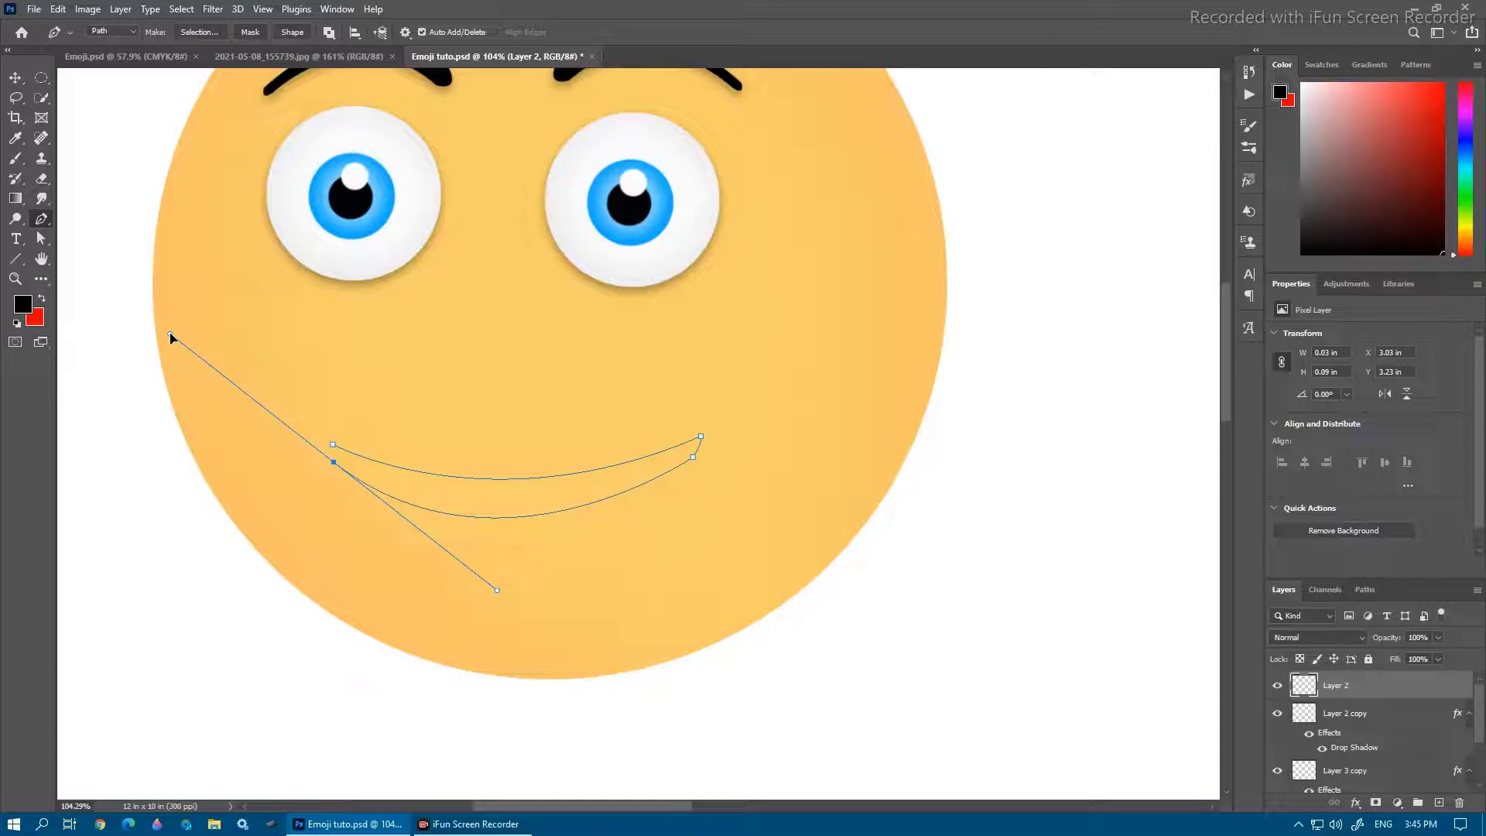
{"action": "left_click", "coordinate": [333, 462]}
{"action": "left_click_drag", "start_coordinate": [334, 445], "coordinate": [349, 449]}
Refine the curve of the mouth path at its right corner
{"action": "scroll", "coordinate": [697, 471], "scroll_direction": "up", "scroll_amount": 2}
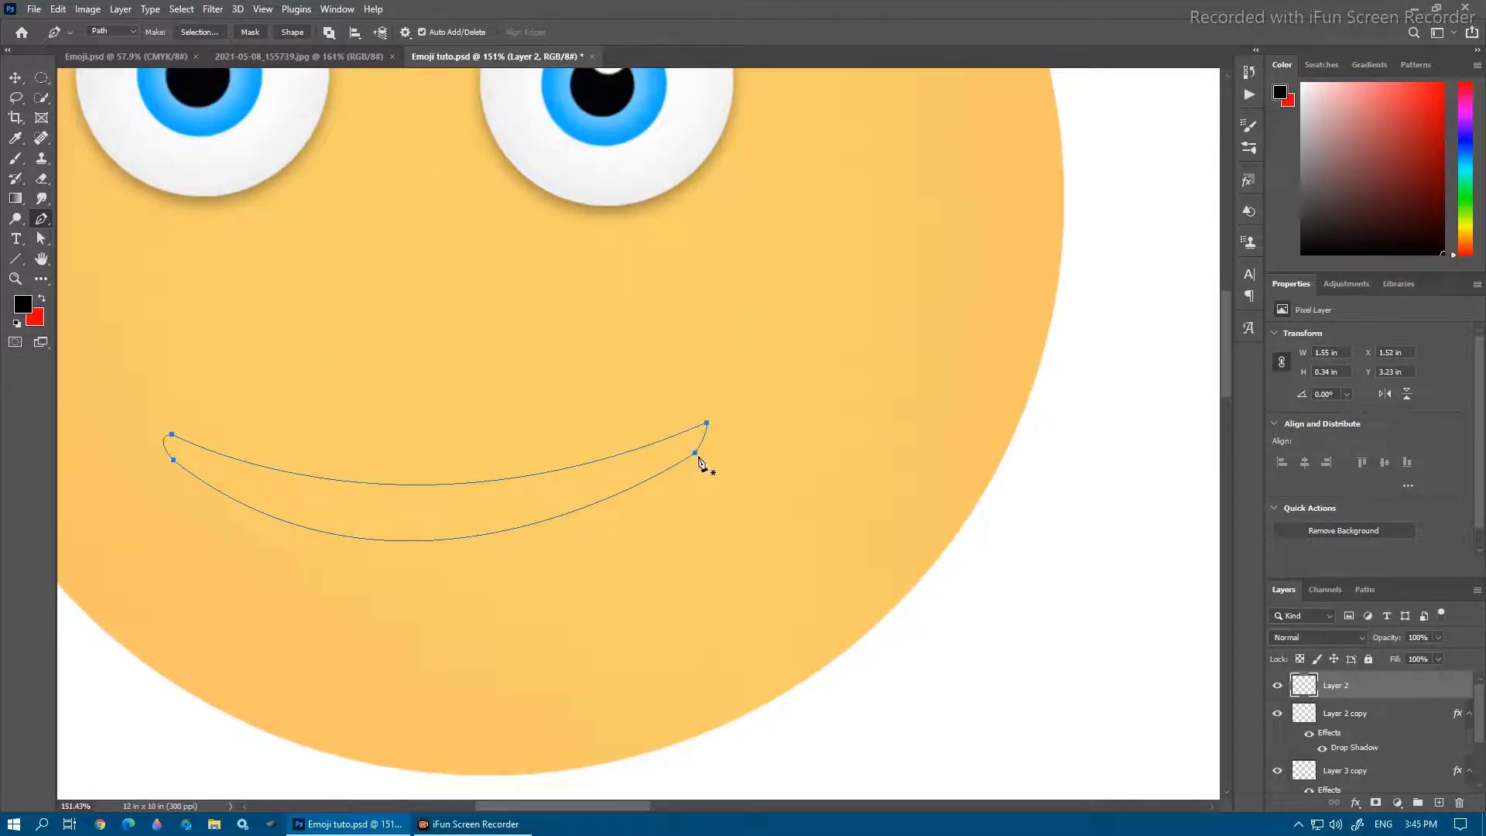
{"action": "left_click", "coordinate": [696, 454], "text": "ctrl"}
{"action": "scroll", "coordinate": [685, 513], "scroll_direction": "down", "scroll_amount": 4}
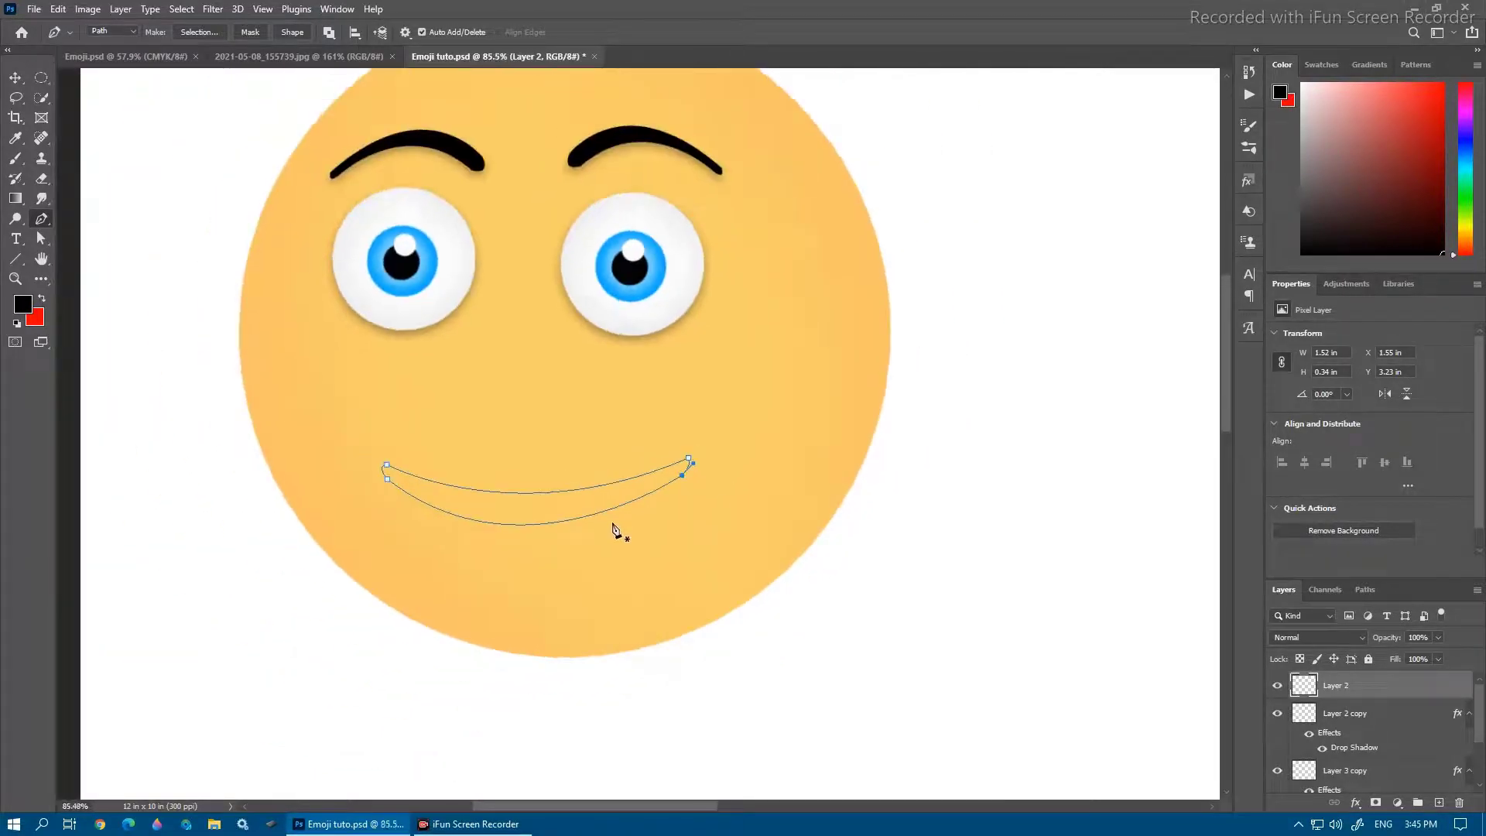
Convert the mouth path to a new anti-aliased selection with a 0 px feather radius
{"action": "right_click", "coordinate": [593, 511]}
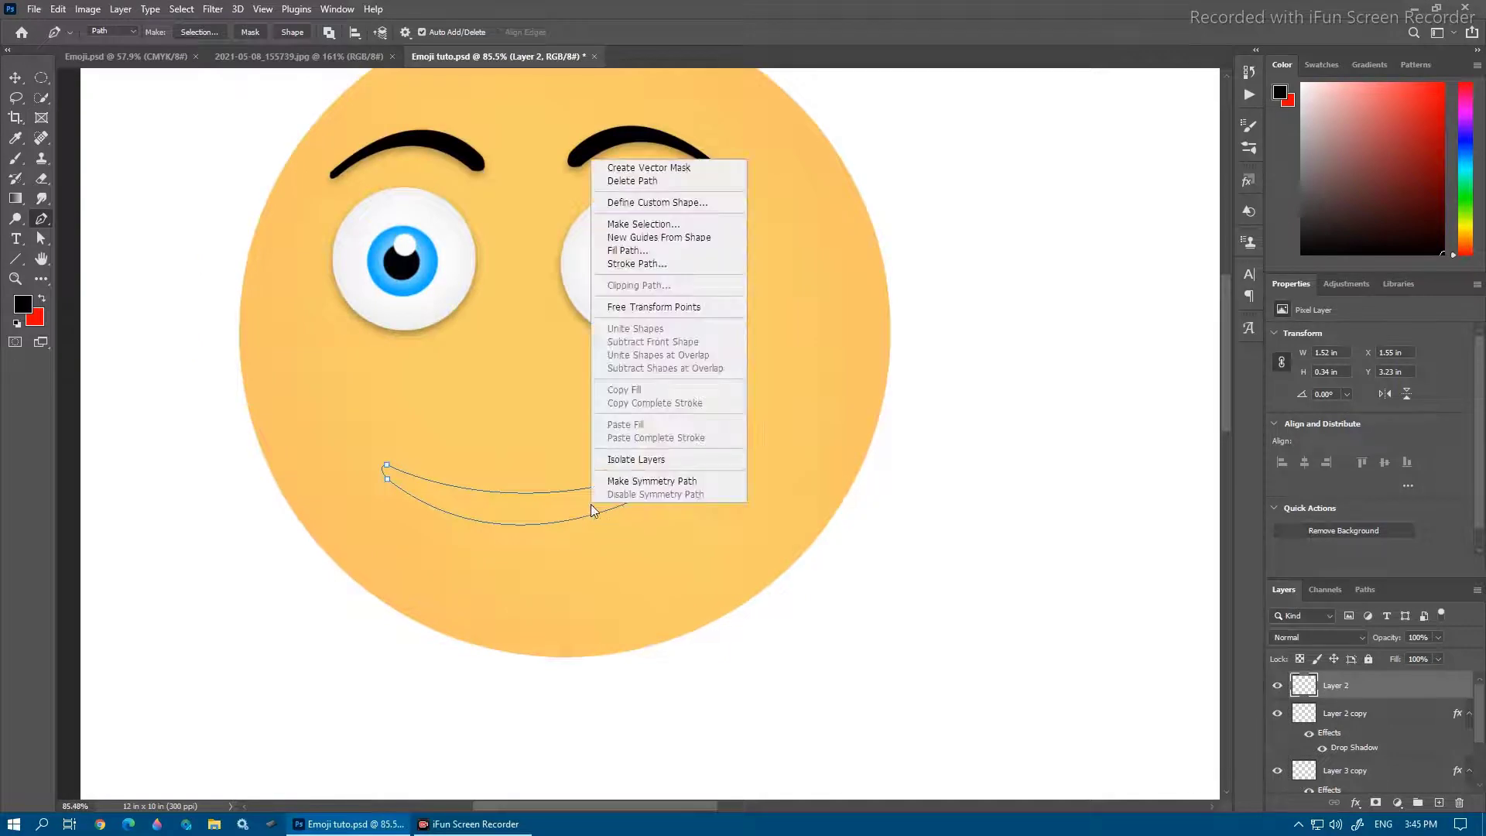
{"action": "left_click", "coordinate": [640, 226]}
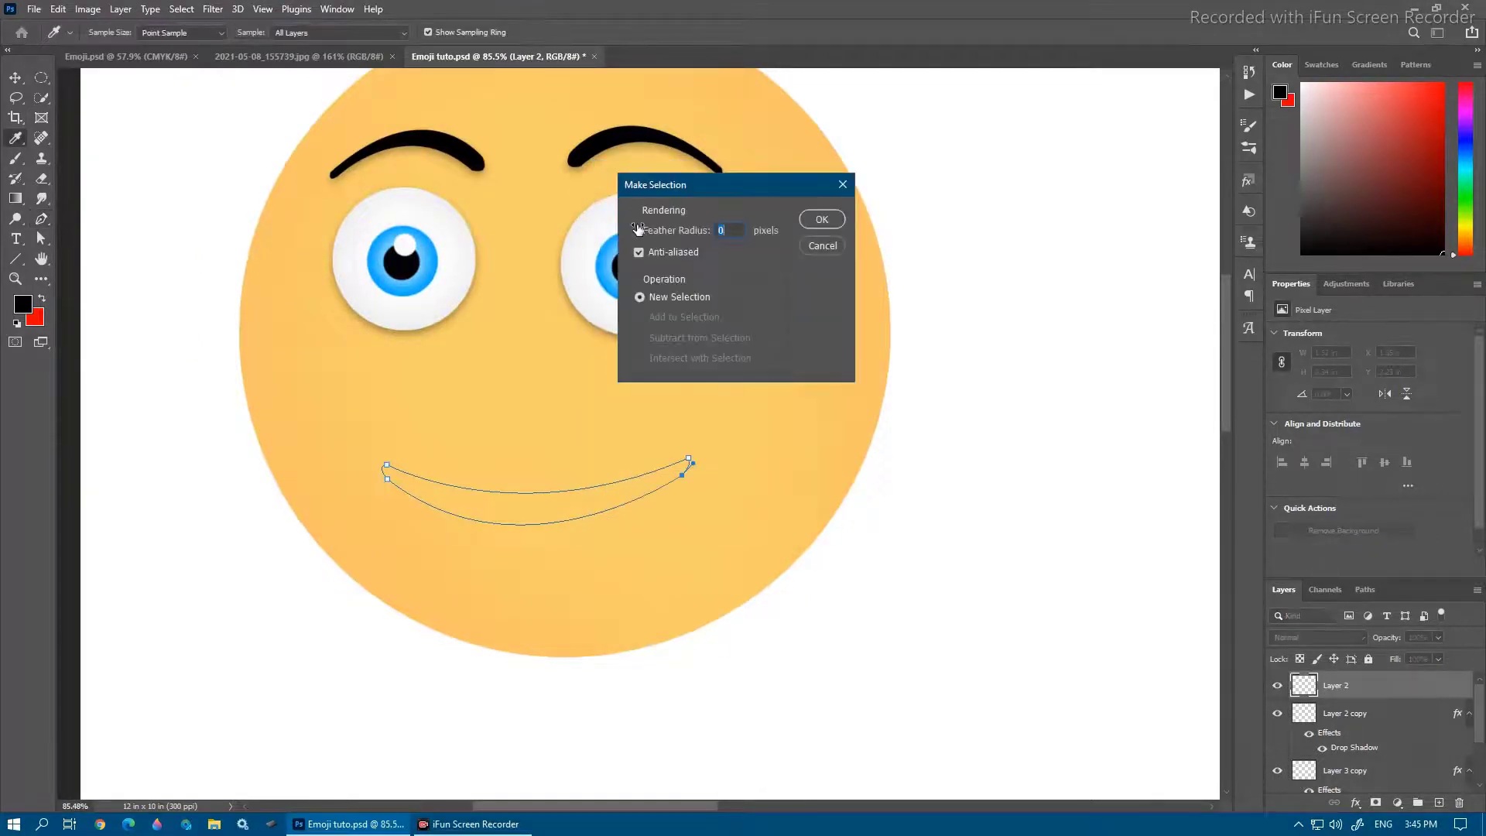
{"action": "left_click", "coordinate": [822, 220]}
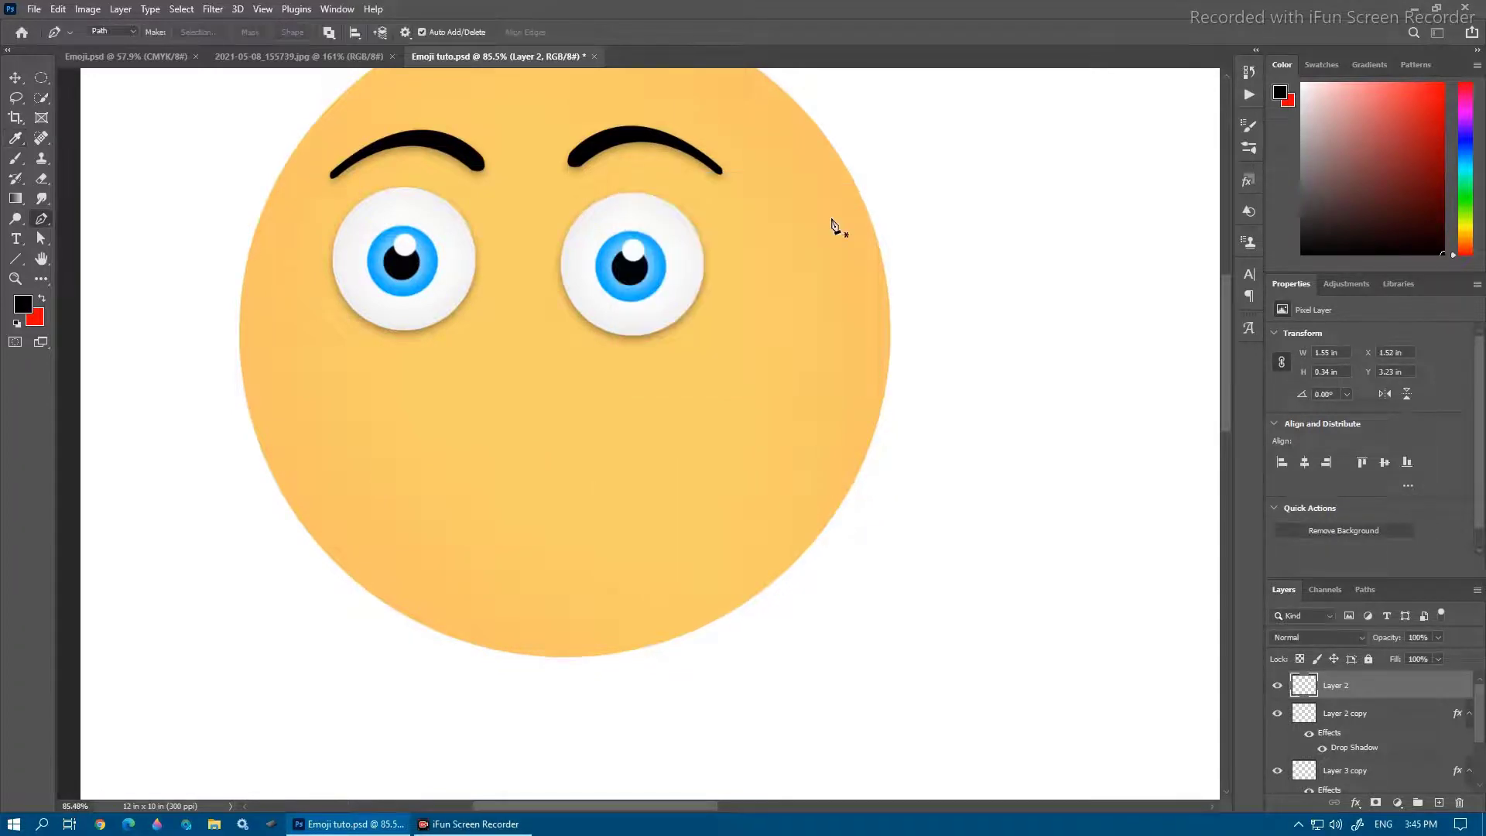
Paint the mouth selection dark maroon with the Brush tool
{"action": "left_click", "coordinate": [15, 158]}
{"action": "scroll", "coordinate": [594, 431], "scroll_direction": "down", "scroll_amount": 2}
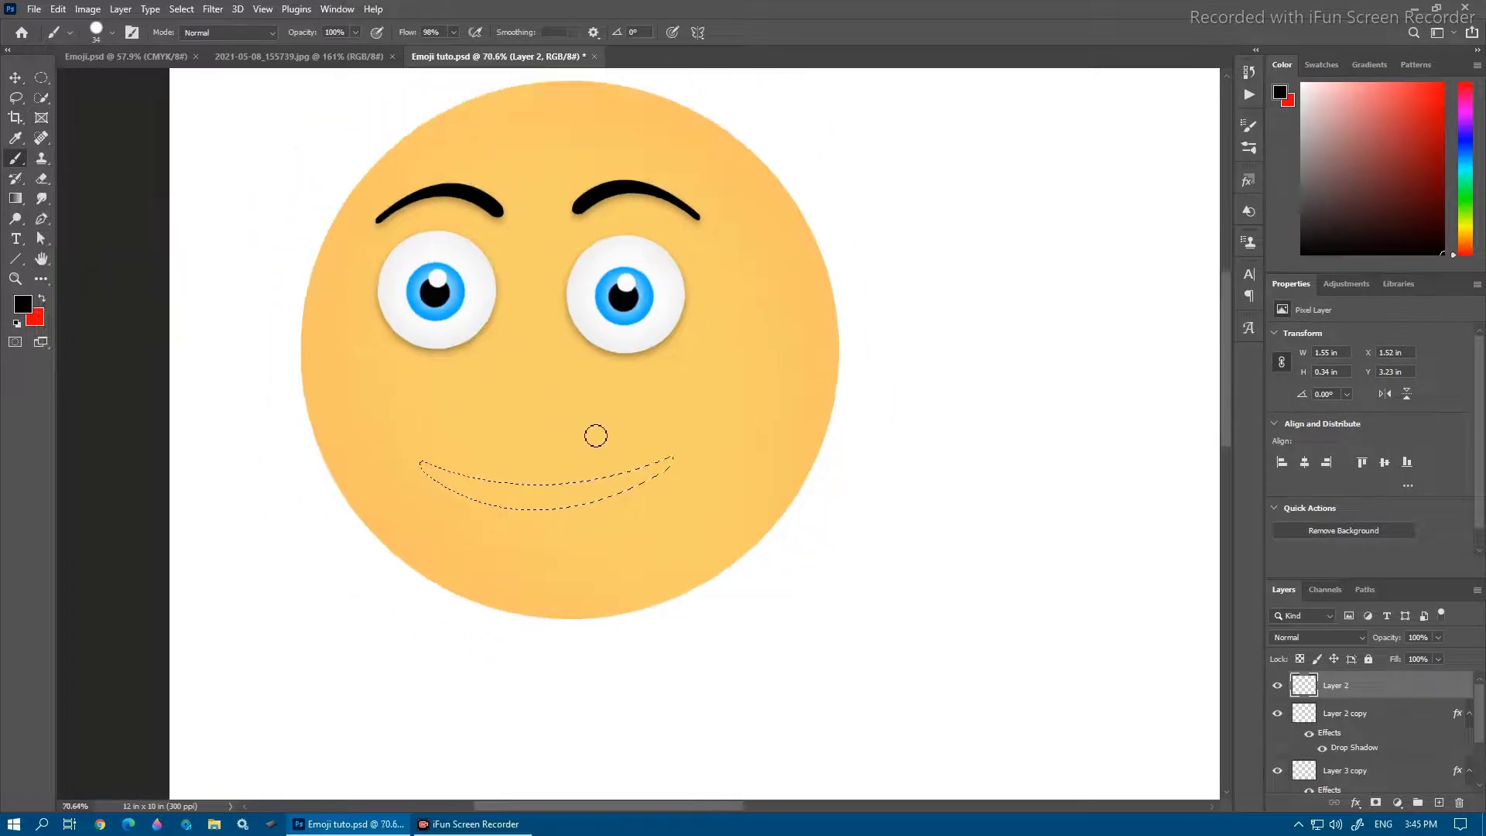
{"action": "left_click", "coordinate": [1439, 207]}
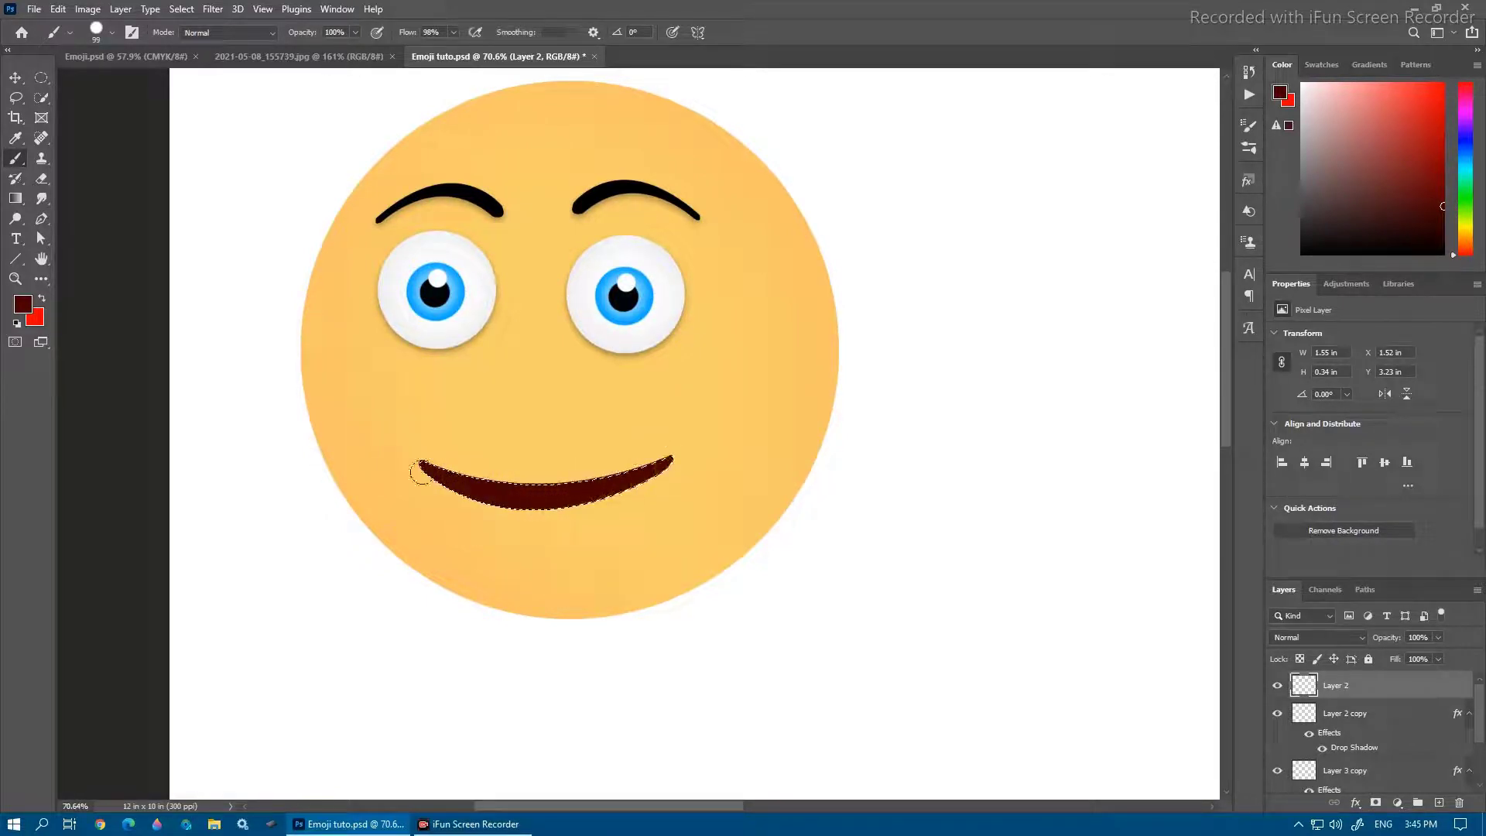
Choose the Soft Round brush at 99 px with 0% hardness and paint the mouth in a darker maroon
{"action": "left_click", "coordinate": [112, 32]}
{"action": "left_click", "coordinate": [100, 242]}
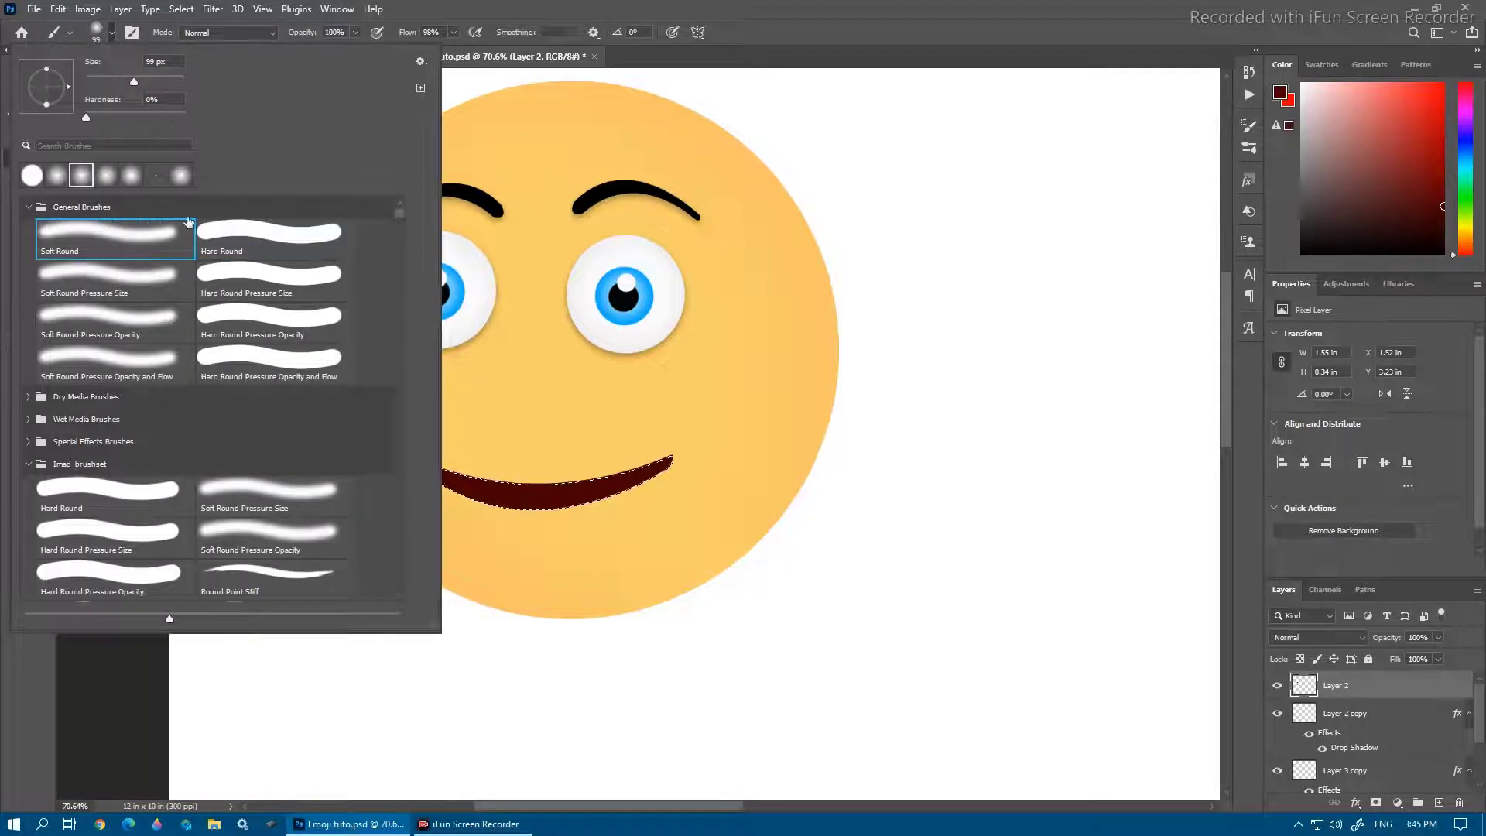
{"action": "left_click", "coordinate": [791, 58]}
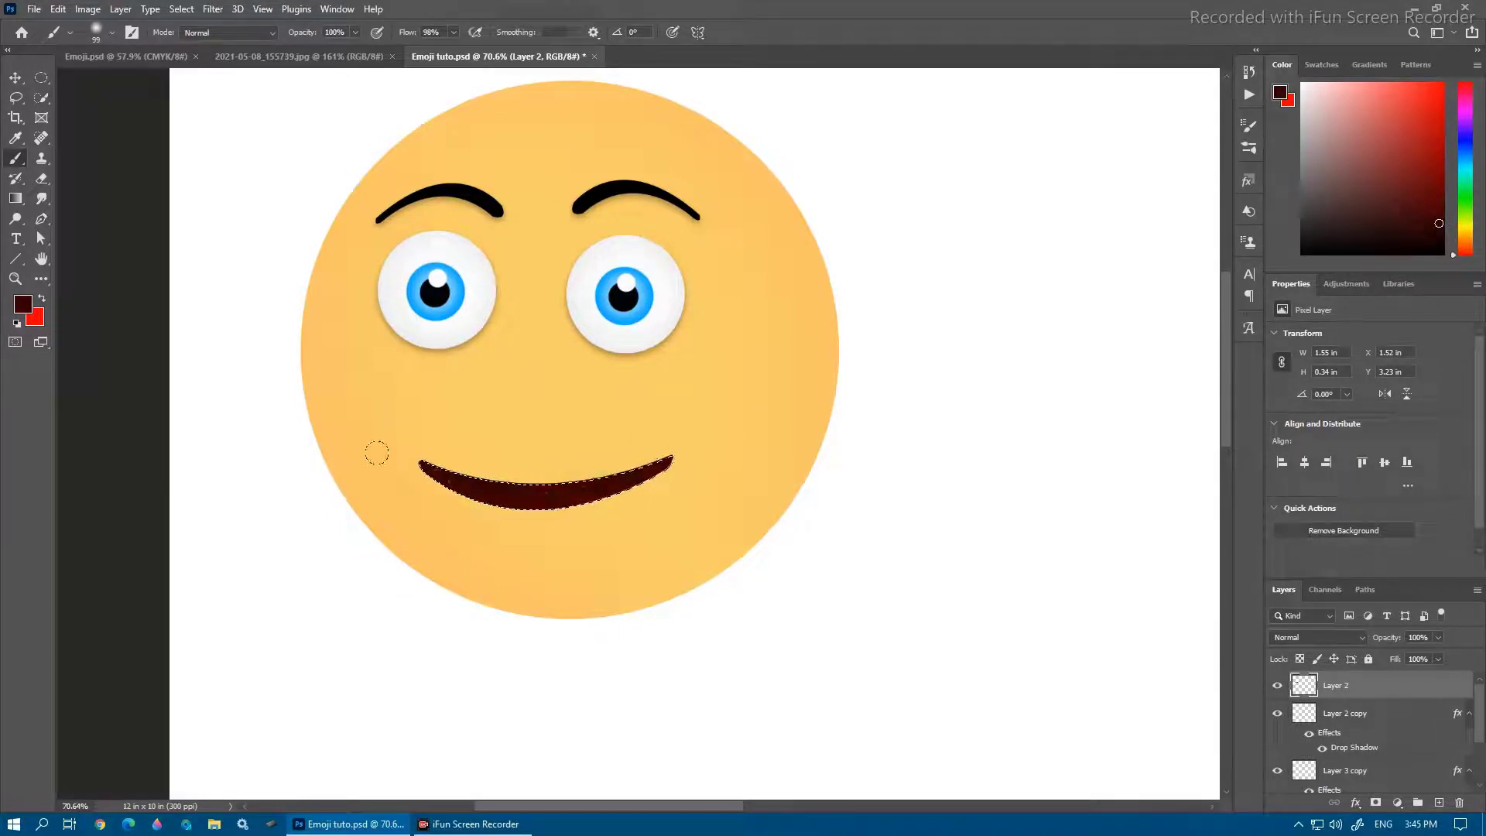
Shade the lower middle of the mouth with two progressively brighter dark reds using the soft brush, and clear the selection
{"action": "scroll", "coordinate": [411, 536], "scroll_direction": "up", "scroll_amount": 3}
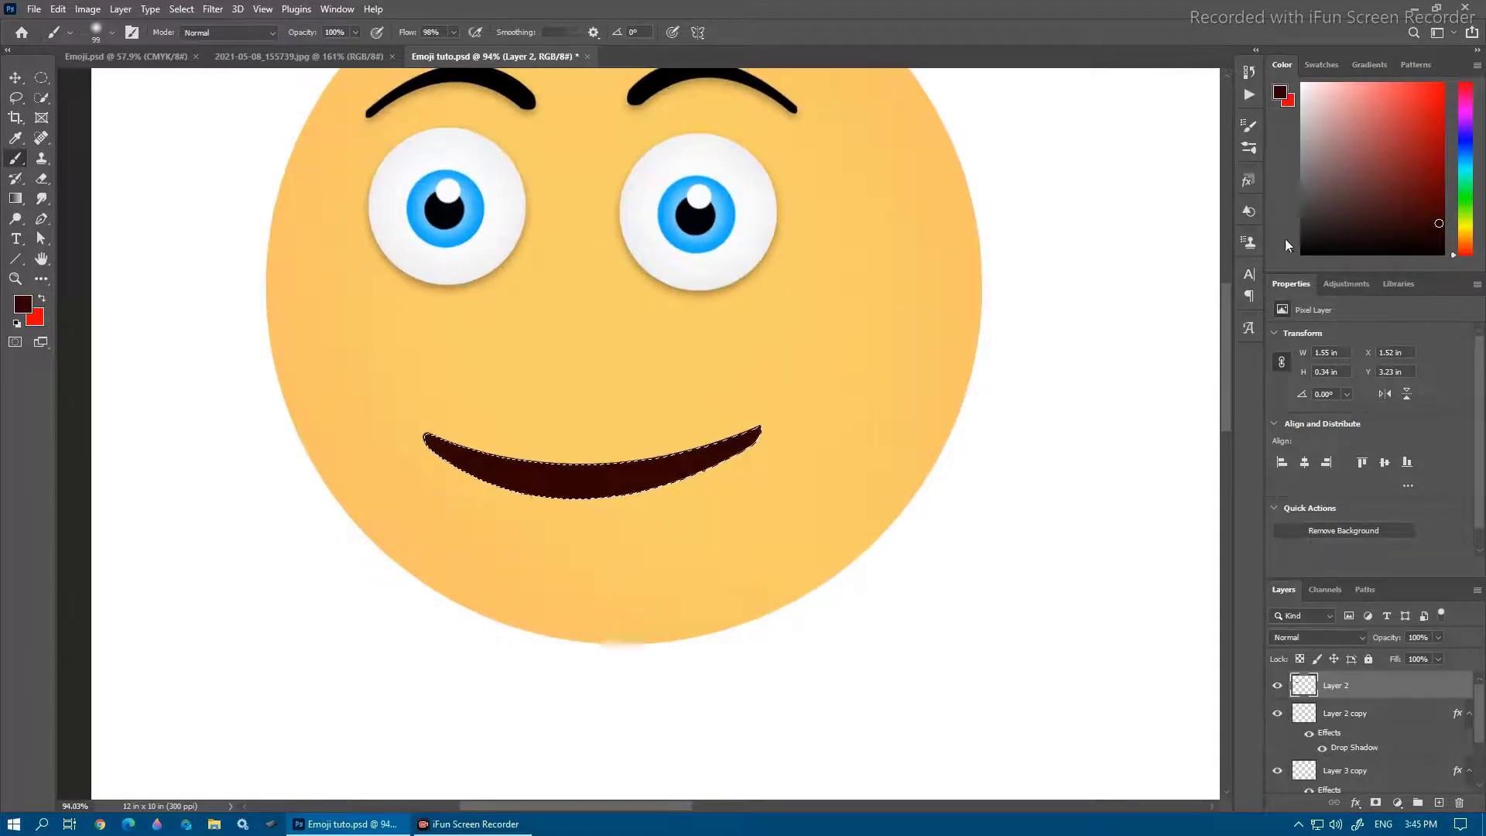
{"action": "left_click_drag", "start_coordinate": [1415, 184], "coordinate": [1441, 196]}
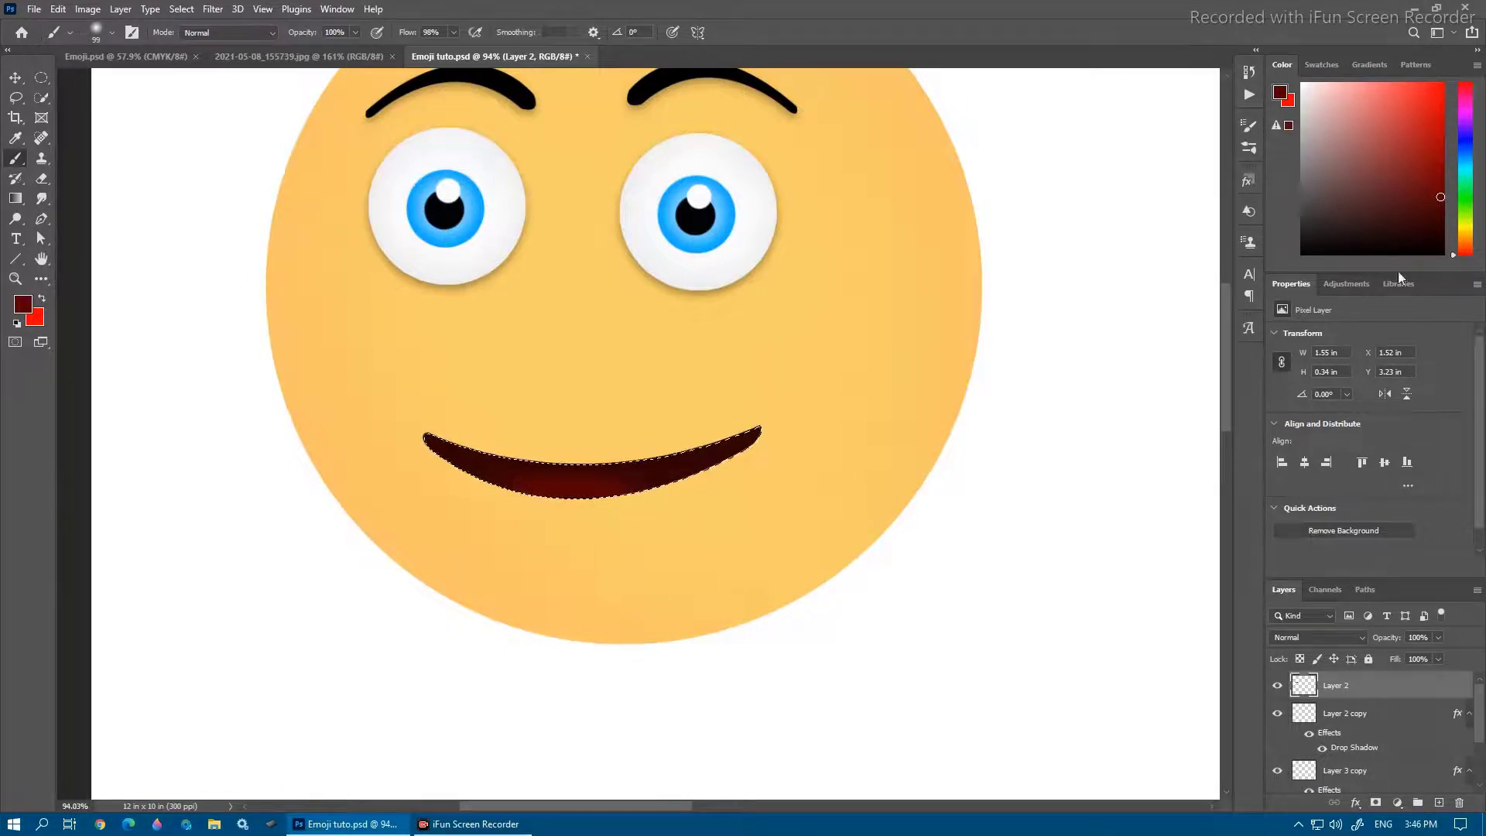
{"action": "left_click", "coordinate": [1444, 178]}
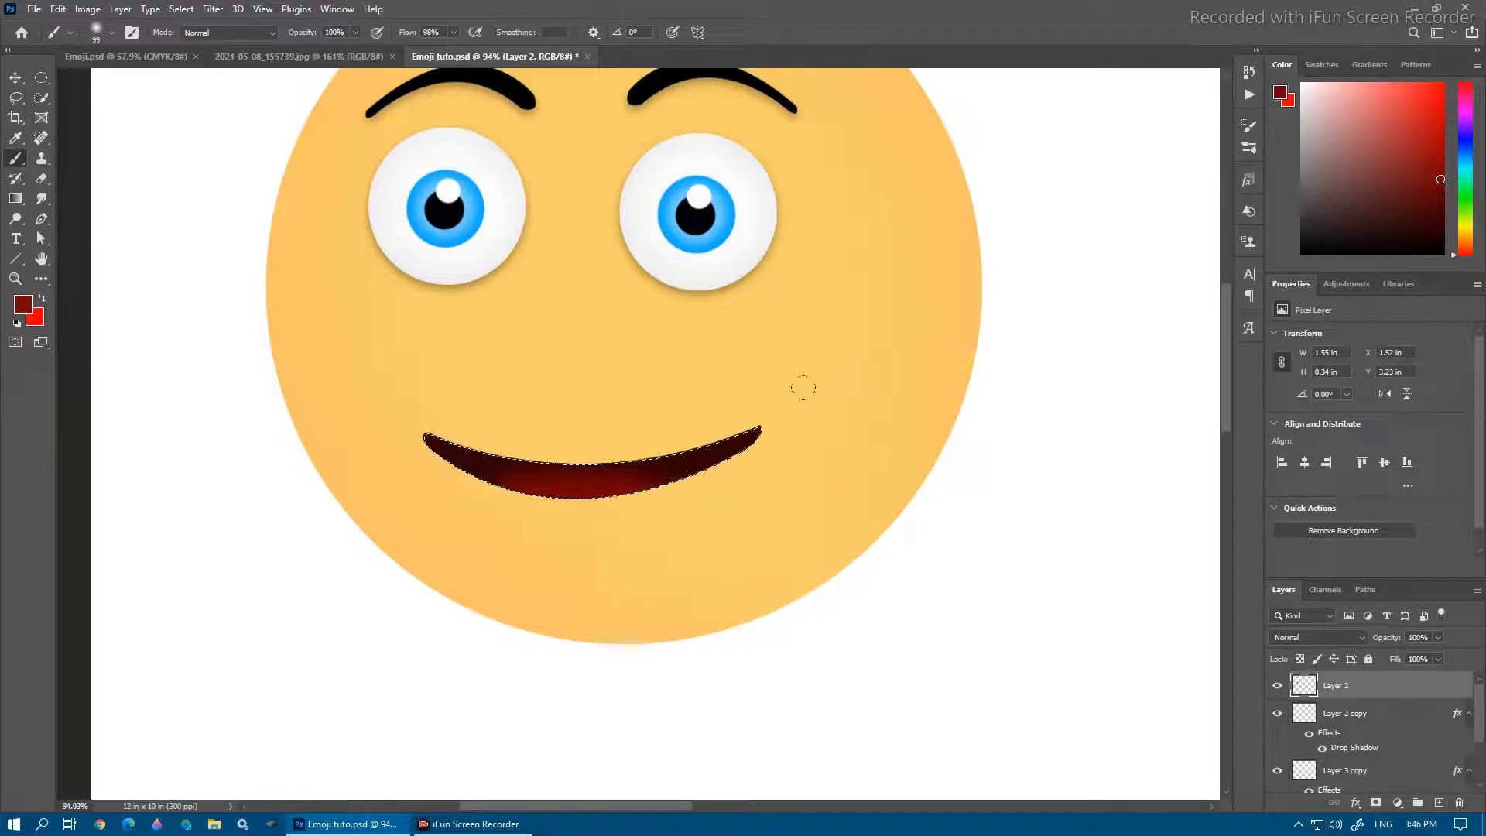
{"action": "scroll", "coordinate": [605, 422], "scroll_direction": "down", "scroll_amount": 3}
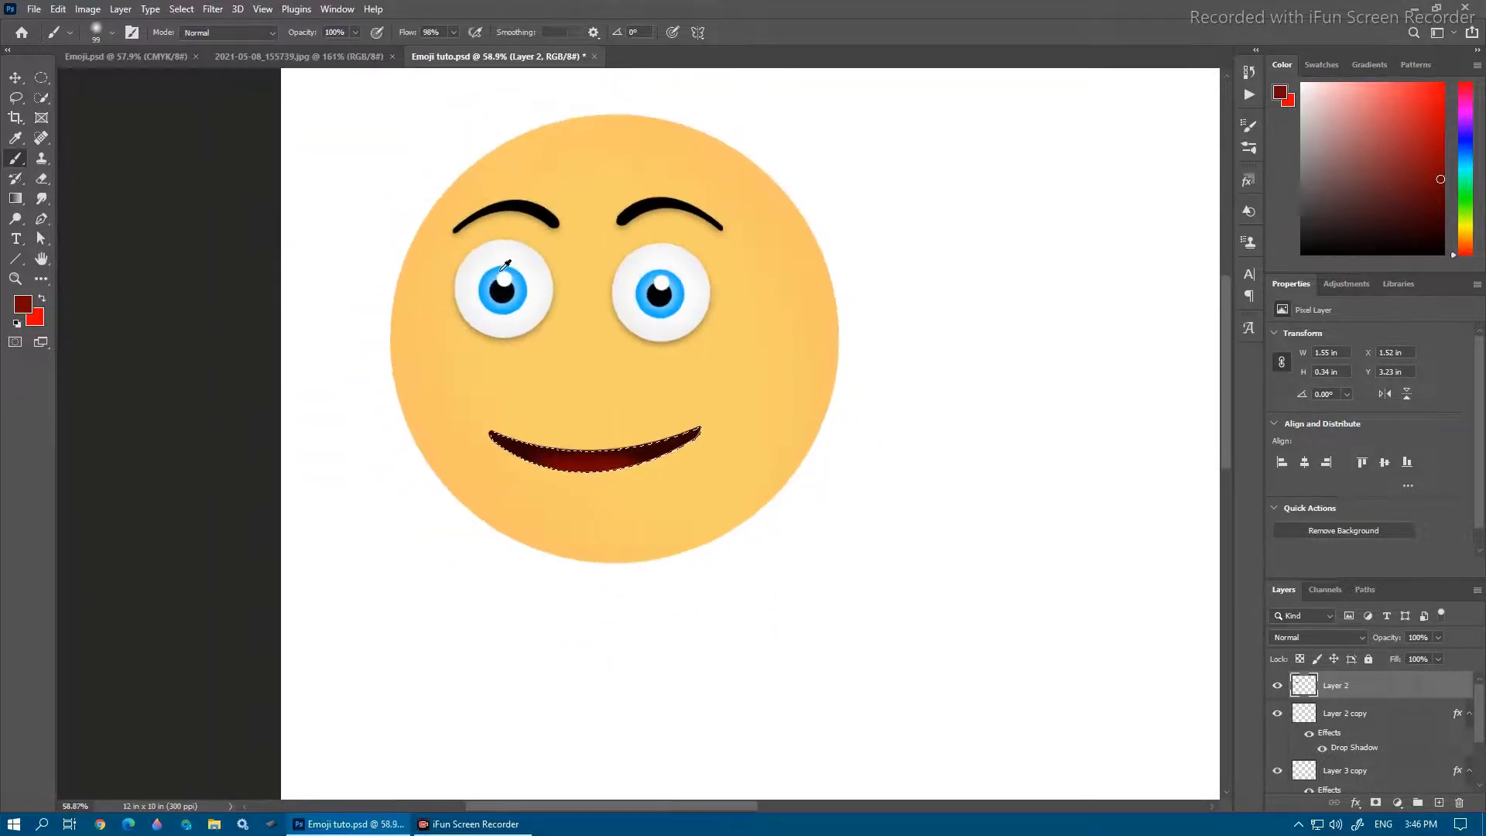
{"action": "key", "text": "ctrl+d"}
{"action": "scroll", "coordinate": [607, 442], "scroll_direction": "down", "scroll_amount": 5}
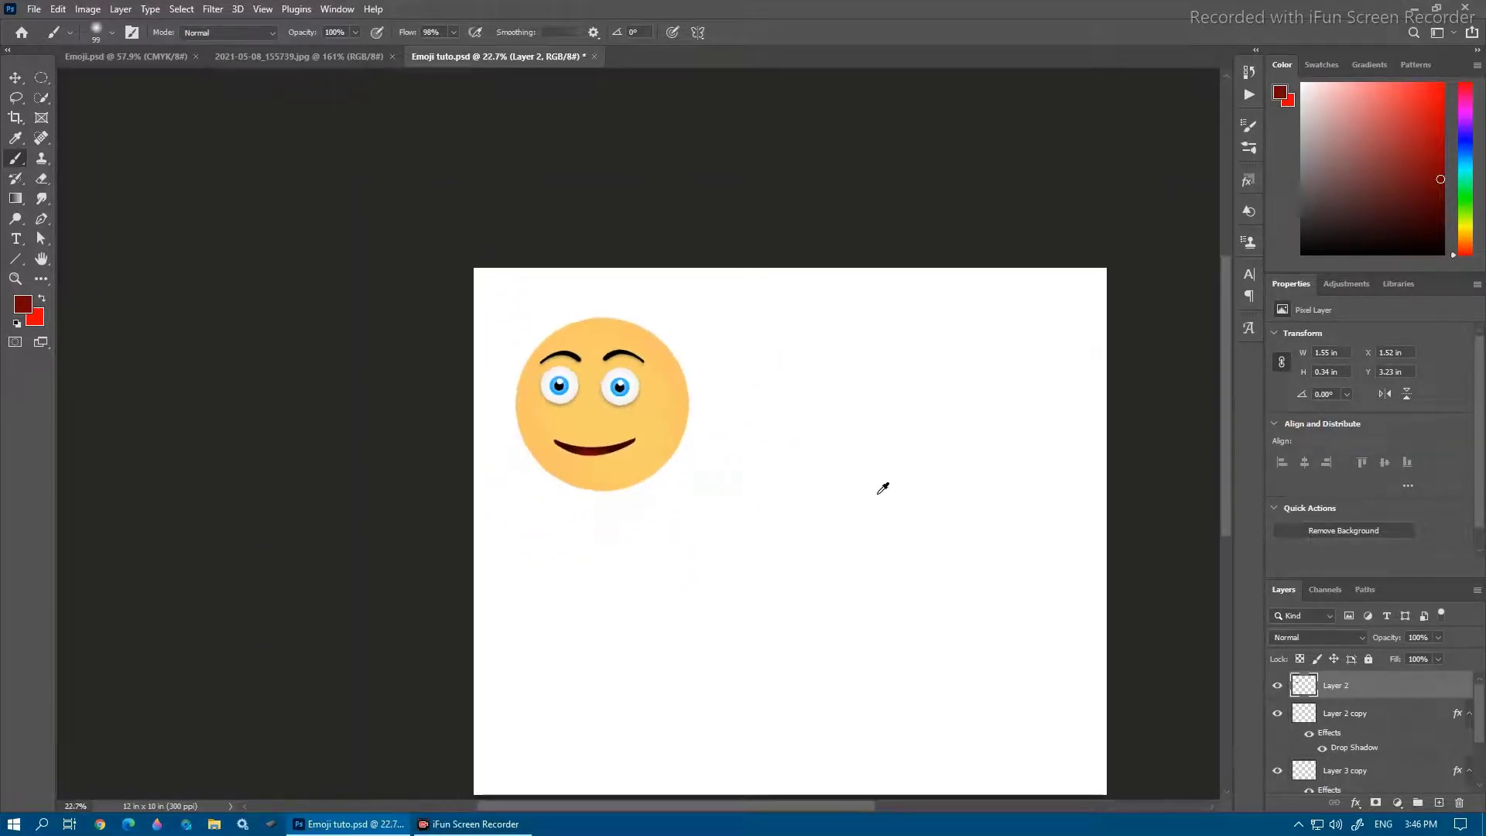
Add a new empty layer above the smiling mouth layer
{"action": "mouse_move", "coordinate": [767, 494]}
{"action": "left_mouse_down"}
{"action": "mouse_move", "coordinate": [694, 487]}
{"action": "mouse_move", "coordinate": [641, 461]}
{"action": "left_mouse_up"}
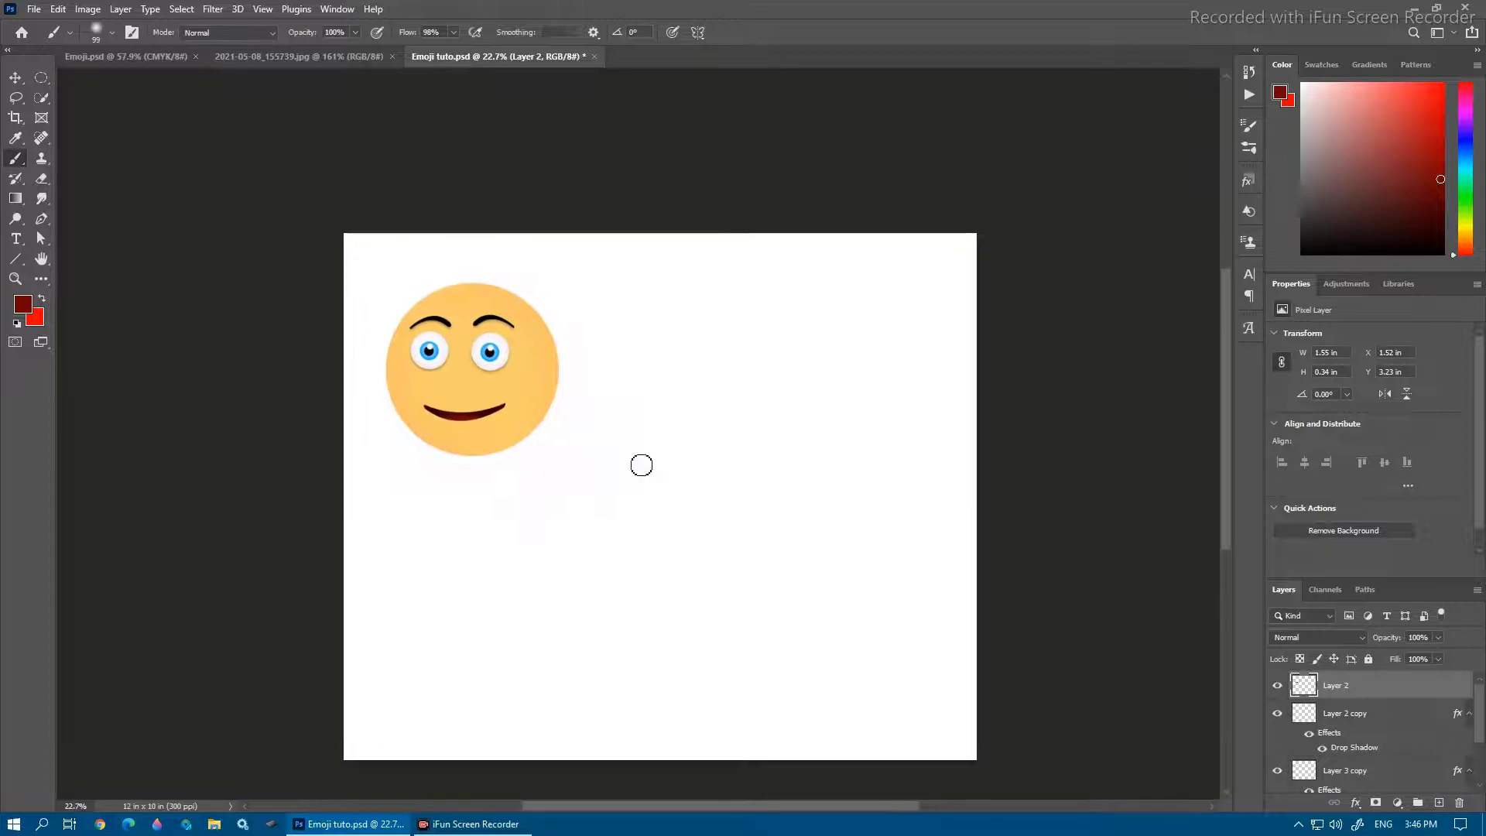
{"action": "scroll", "coordinate": [502, 406], "scroll_direction": "up", "scroll_amount": 1}
{"action": "scroll", "coordinate": [501, 406], "scroll_direction": "up", "scroll_amount": 2}
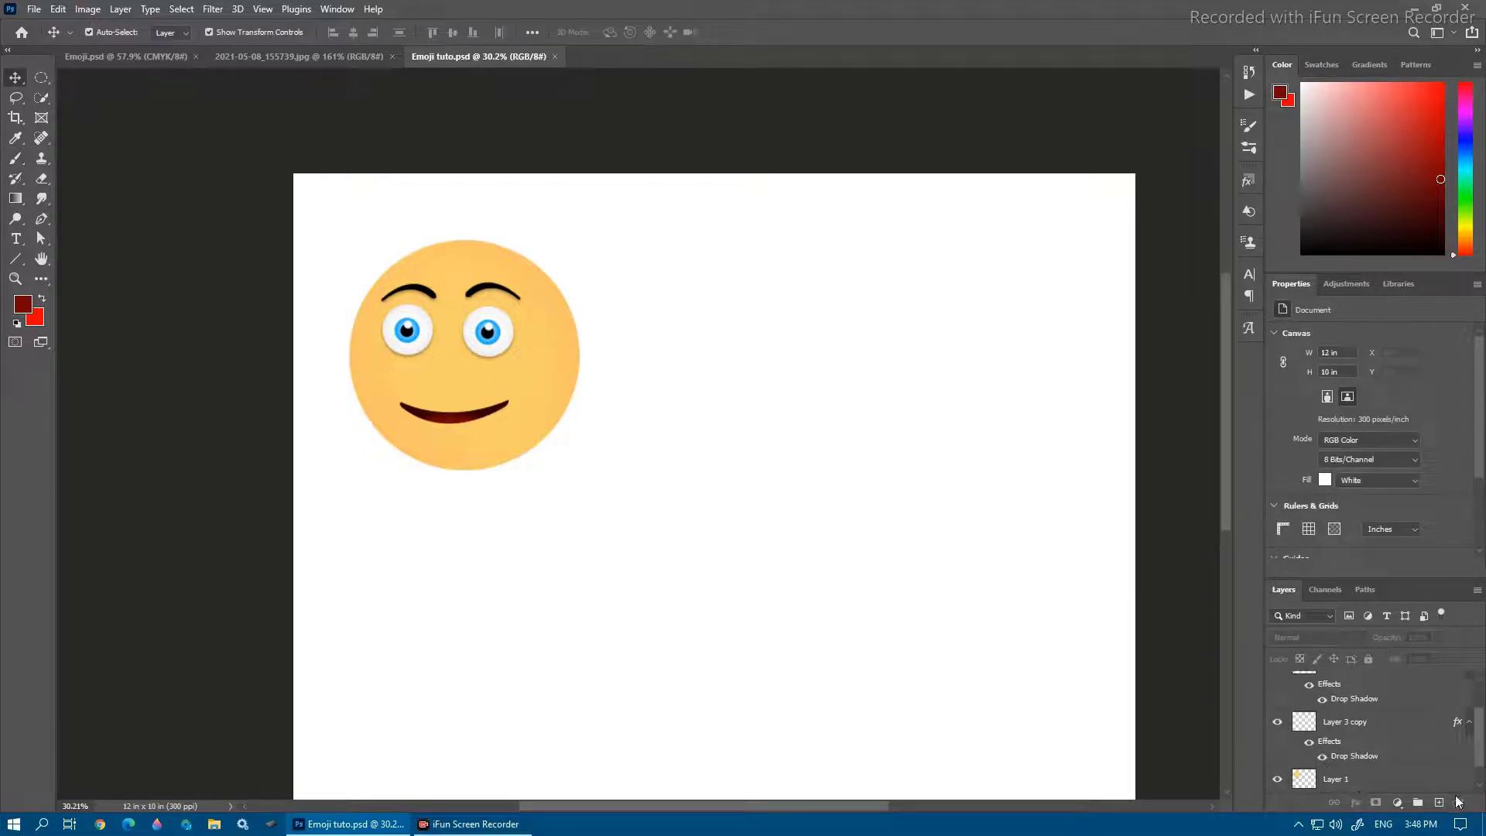
{"action": "left_click", "coordinate": [1377, 723]}
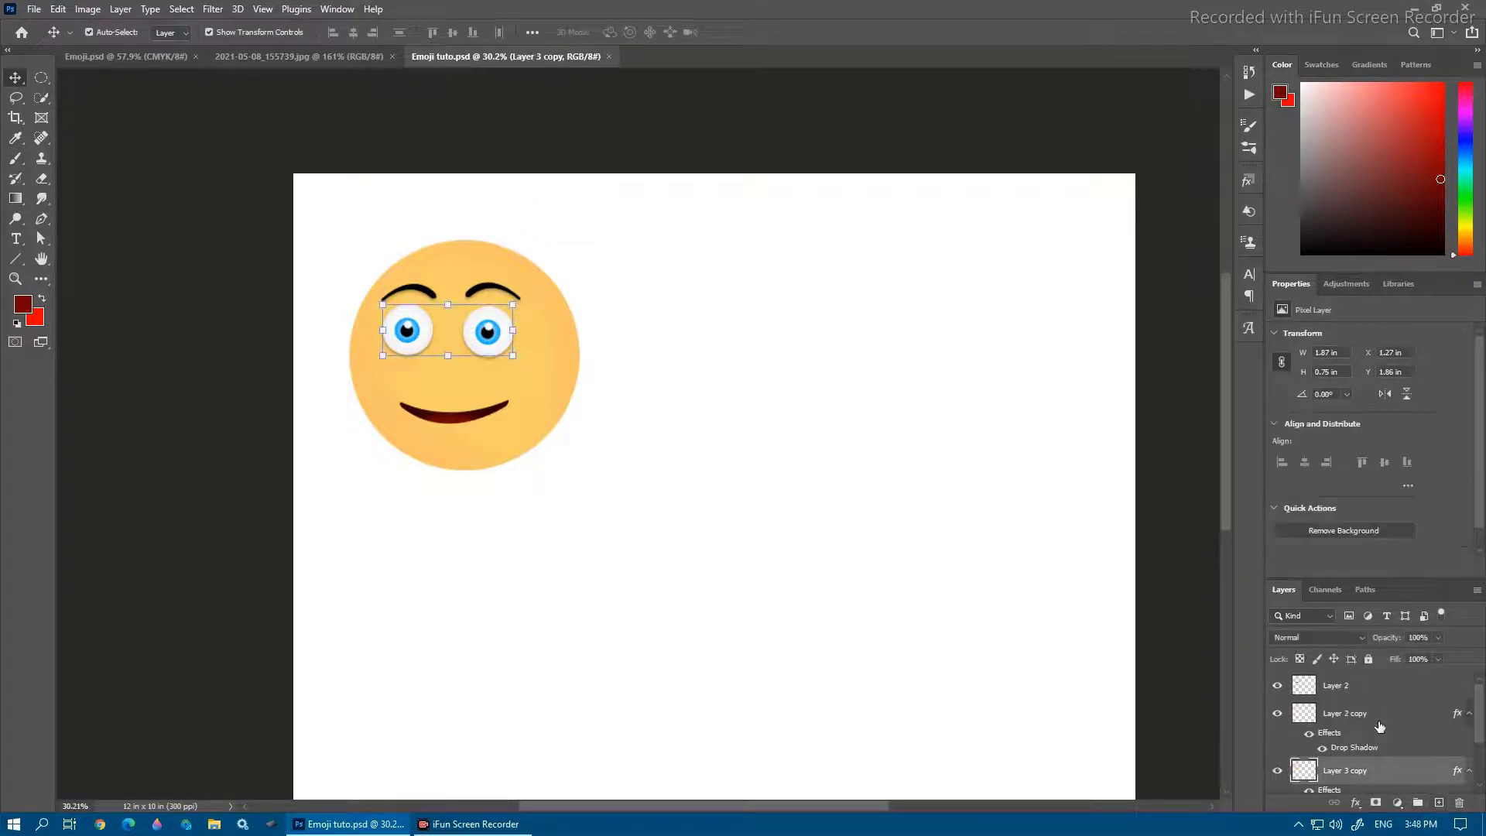
{"action": "left_click", "coordinate": [1370, 697]}
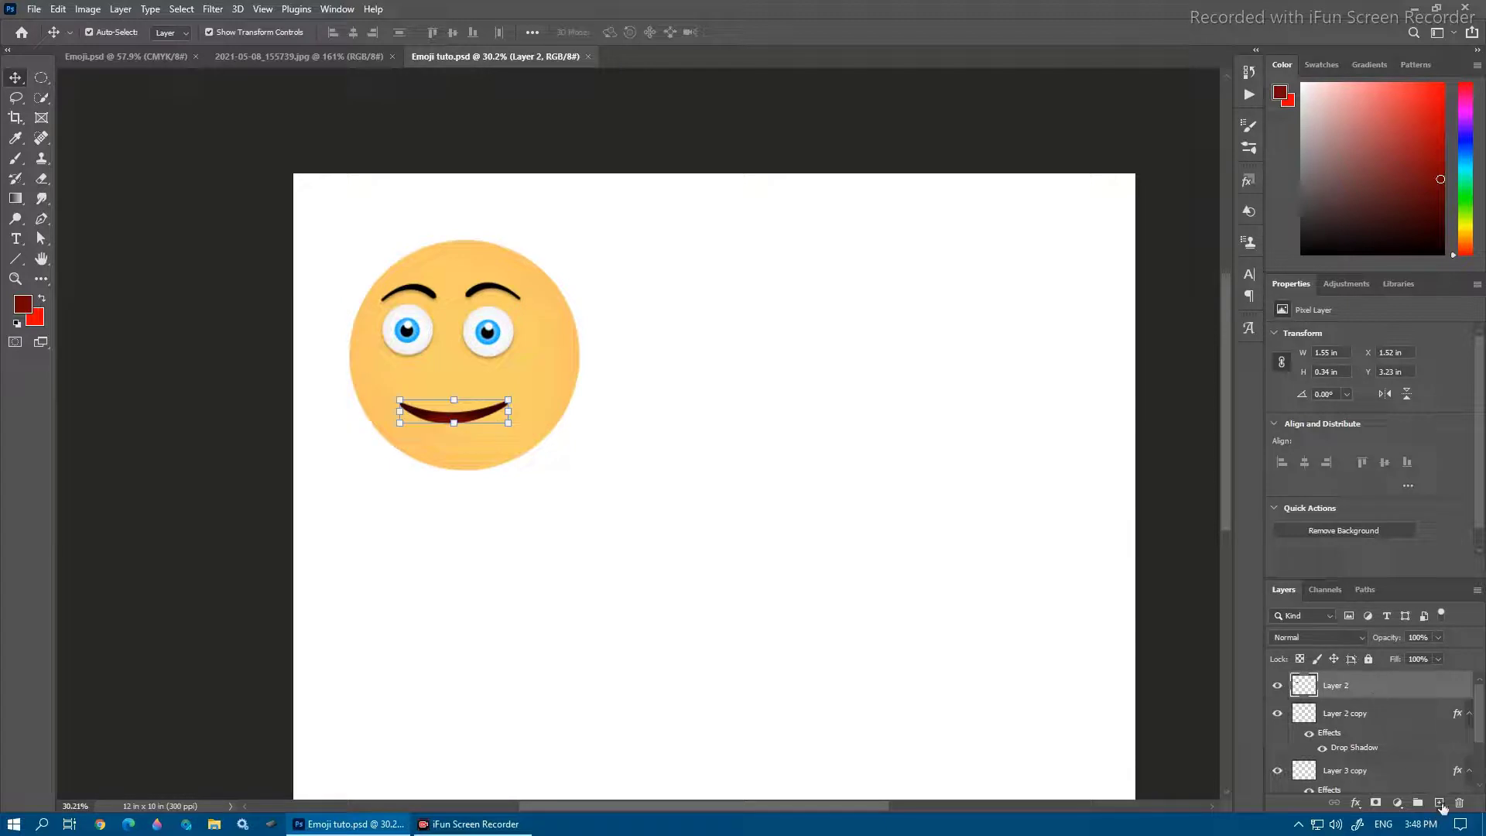
{"action": "left_click", "coordinate": [1440, 803]}
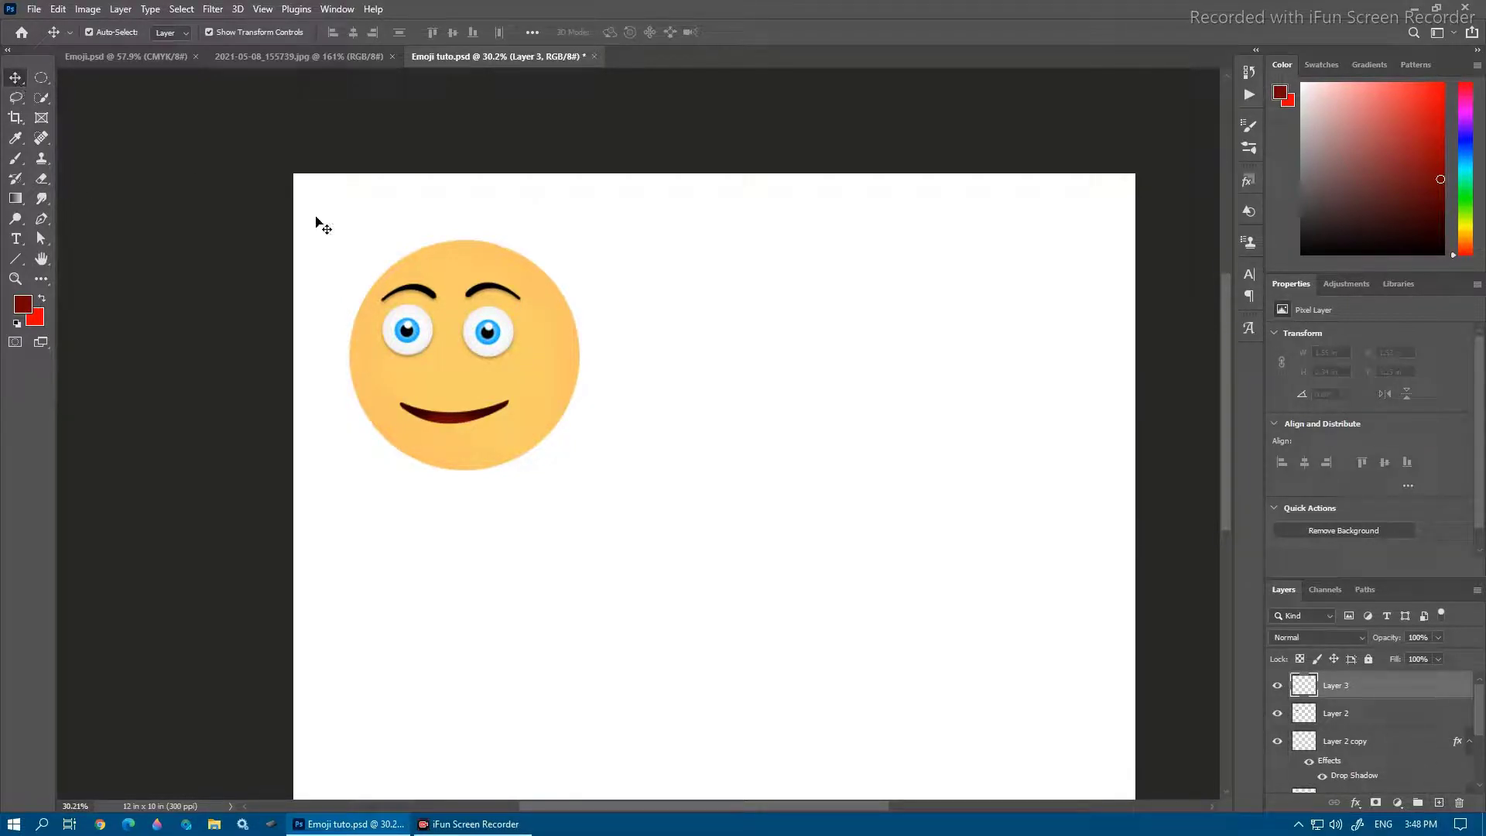
Duplicate the shaded face circle beside the first emoji and place a copy of the eyebrows on it as closed eyes
{"action": "left_click", "coordinate": [545, 386]}
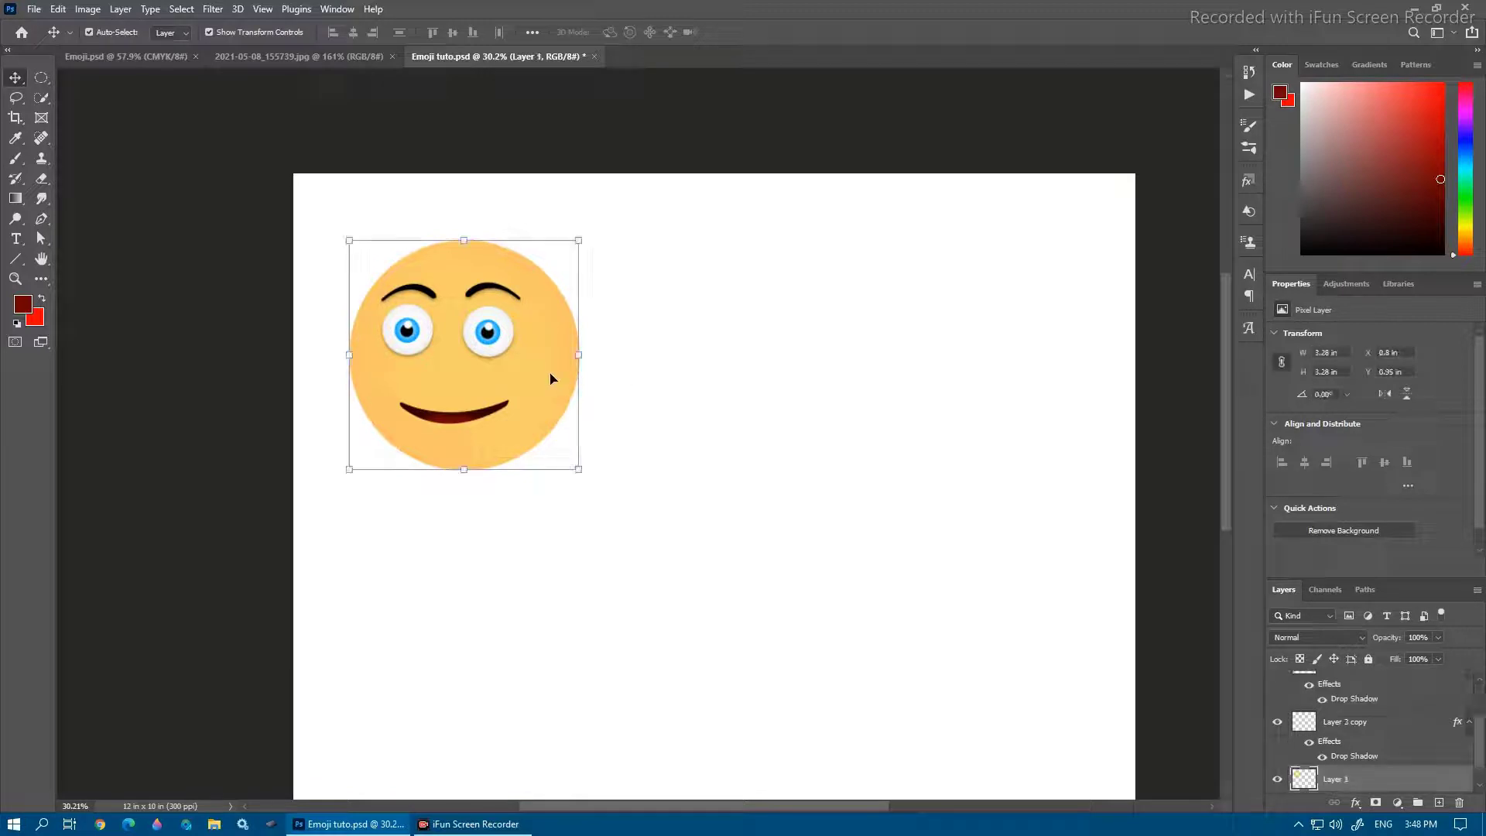
{"action": "left_click_drag", "start_coordinate": [540, 385], "coordinate": [926, 391]}
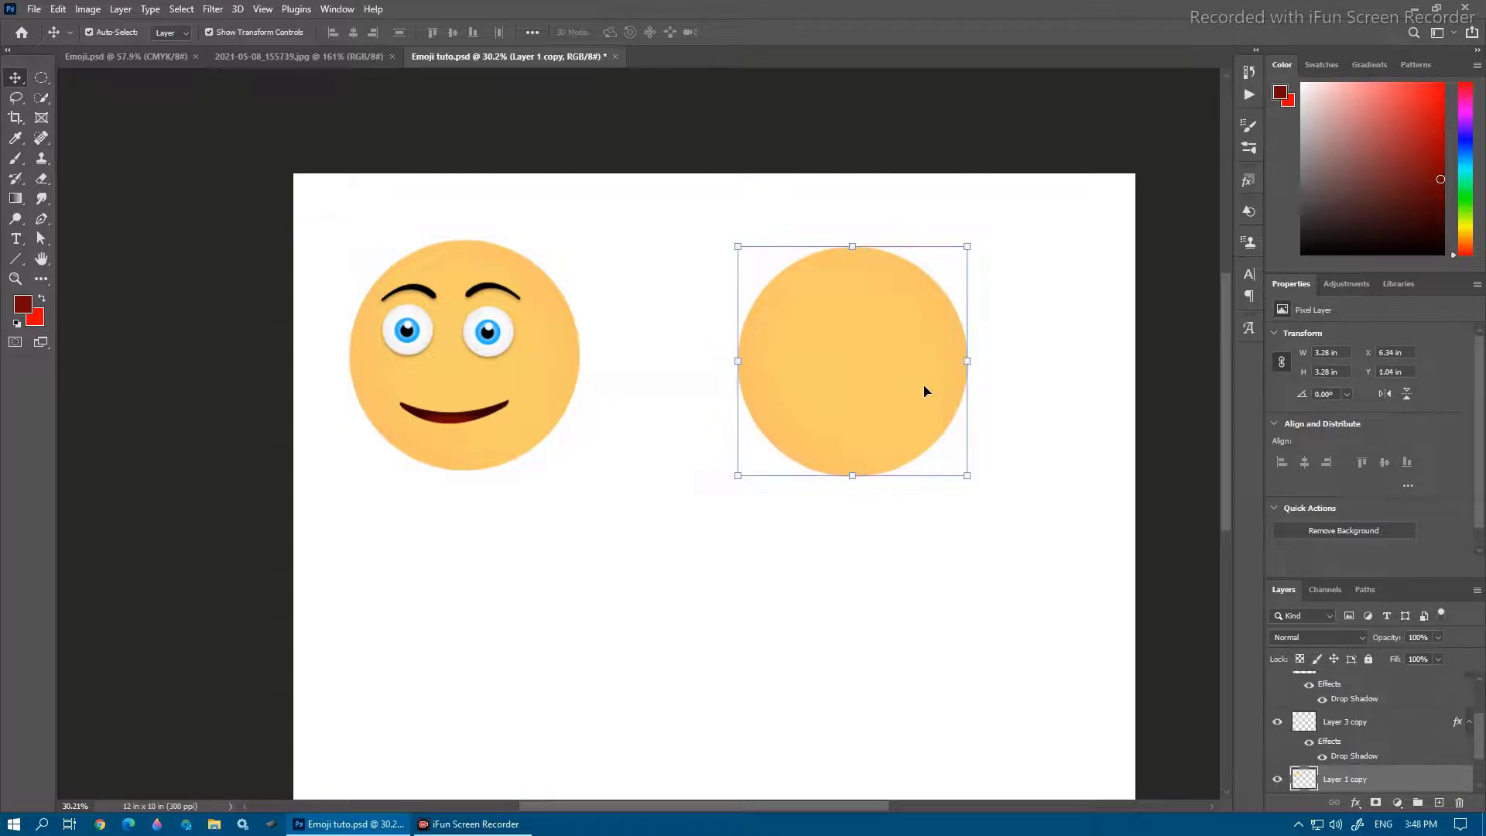
{"action": "left_click", "coordinate": [498, 295]}
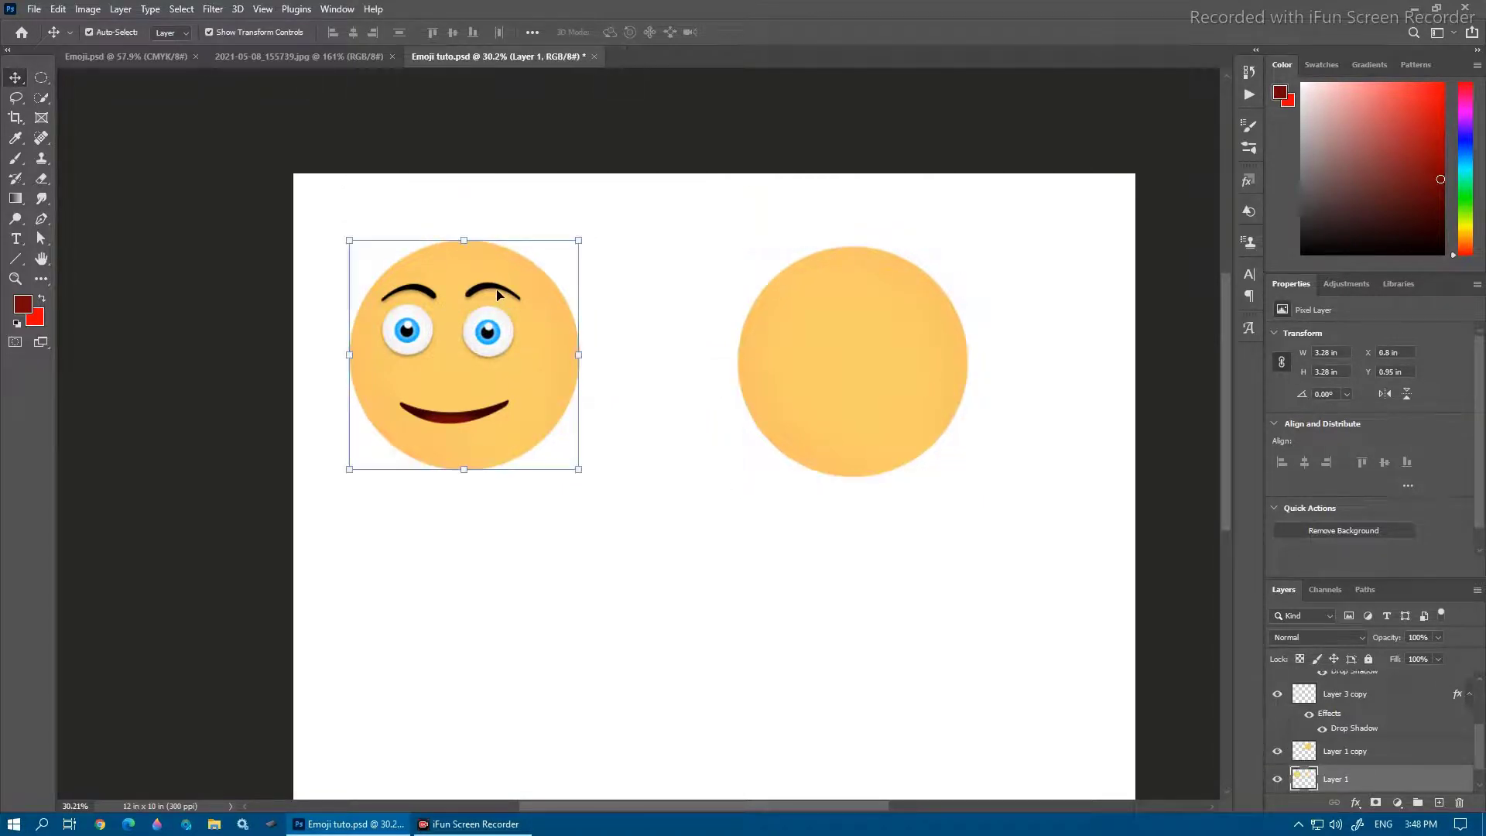
{"action": "left_click", "coordinate": [470, 296]}
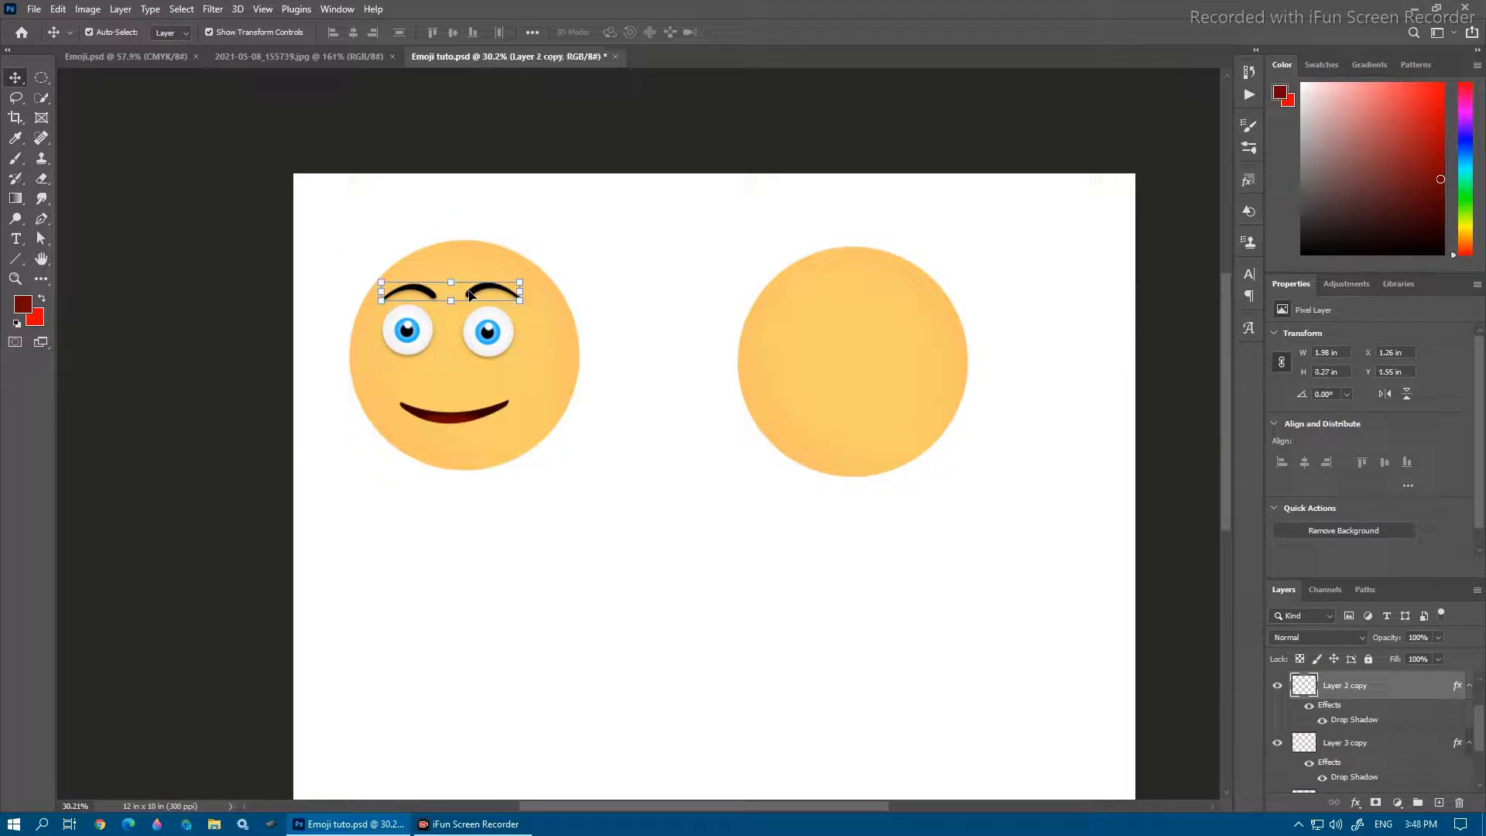
{"action": "left_click_drag", "start_coordinate": [480, 293], "coordinate": [877, 349]}
{"action": "key", "text": "alt+shift"}
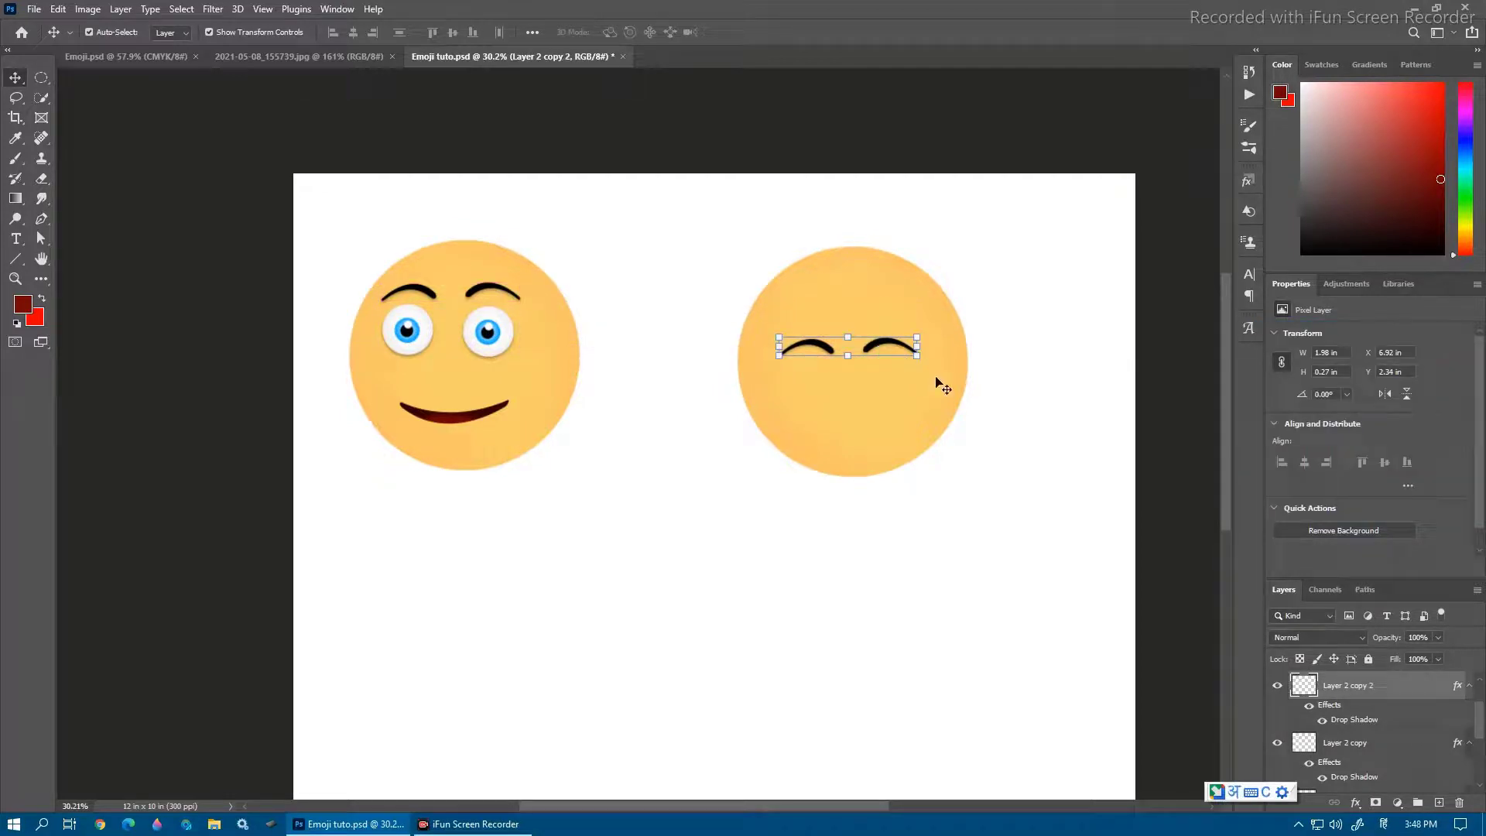
Copy the smiling mouth onto the second face and flip it vertically into a frown
{"action": "left_click_drag", "start_coordinate": [470, 418], "coordinate": [895, 430]}
{"action": "key", "text": "ctrl+t"}
{"action": "right_click", "coordinate": [889, 412]}
{"action": "left_click", "coordinate": [922, 690]}
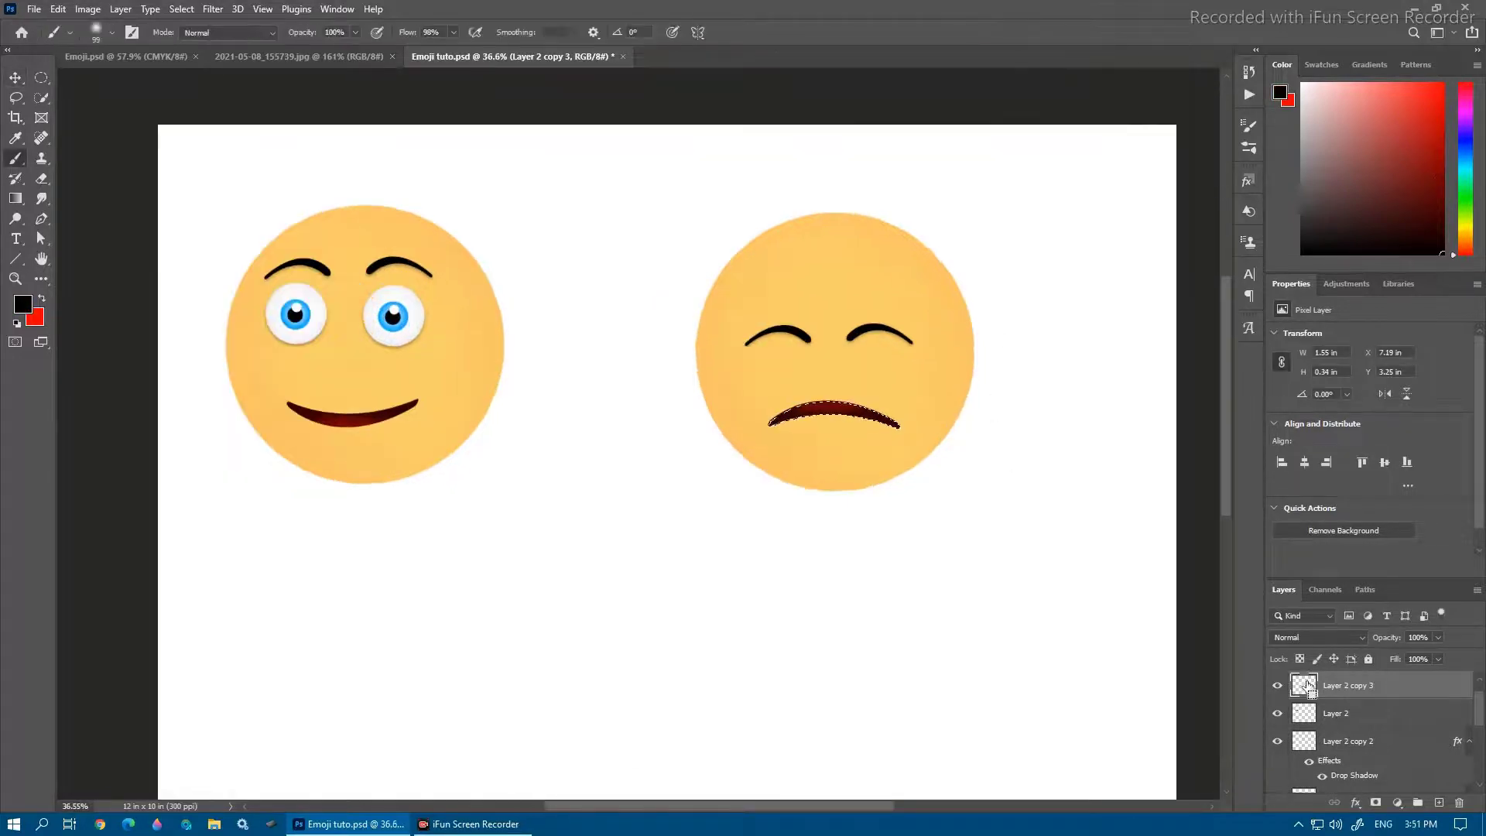
Shade the selected frowning mouth black at its ends and sample the first mouth's dark maroon for its middle
{"action": "mouse_move", "coordinate": [774, 425]}
{"action": "left_mouse_down"}
{"action": "mouse_move", "coordinate": [897, 425]}
{"action": "mouse_move", "coordinate": [875, 412]}
{"action": "left_mouse_up"}
{"action": "left_click", "coordinate": [348, 420], "text": "alt"}
{"action": "scroll", "coordinate": [915, 428], "scroll_direction": "up", "scroll_amount": 4}
{"action": "scroll", "coordinate": [851, 348], "scroll_direction": "down", "scroll_amount": 5}
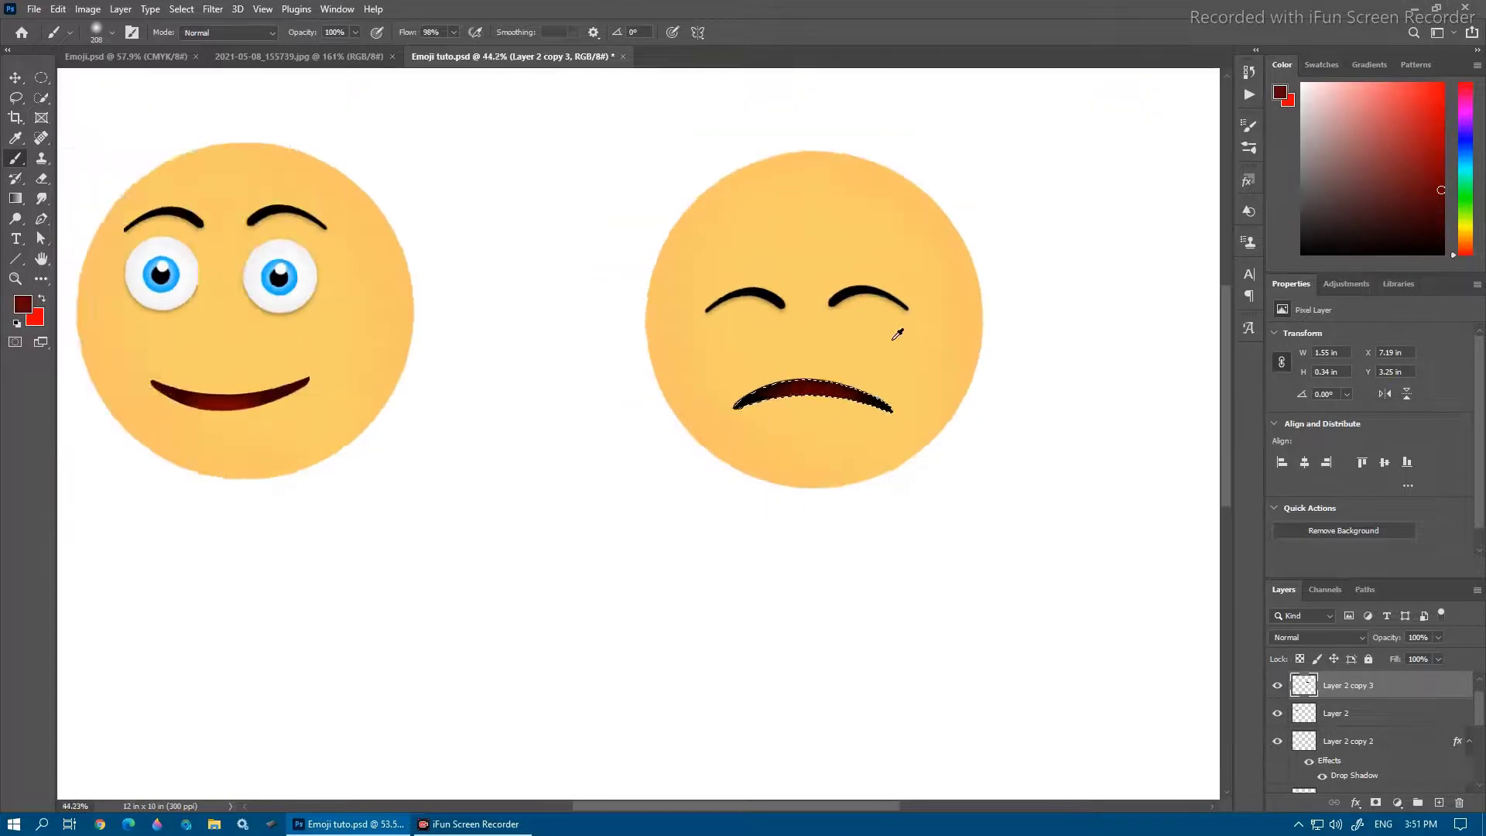
Distort the frowning mouth with Free Transform by pulling its two lower corners downward, and apply it
{"action": "key", "text": "ctrl+t"}
{"action": "scroll", "coordinate": [886, 393], "scroll_direction": "up", "scroll_amount": 3}
{"action": "left_click_drag", "start_coordinate": [881, 389], "coordinate": [875, 403]}
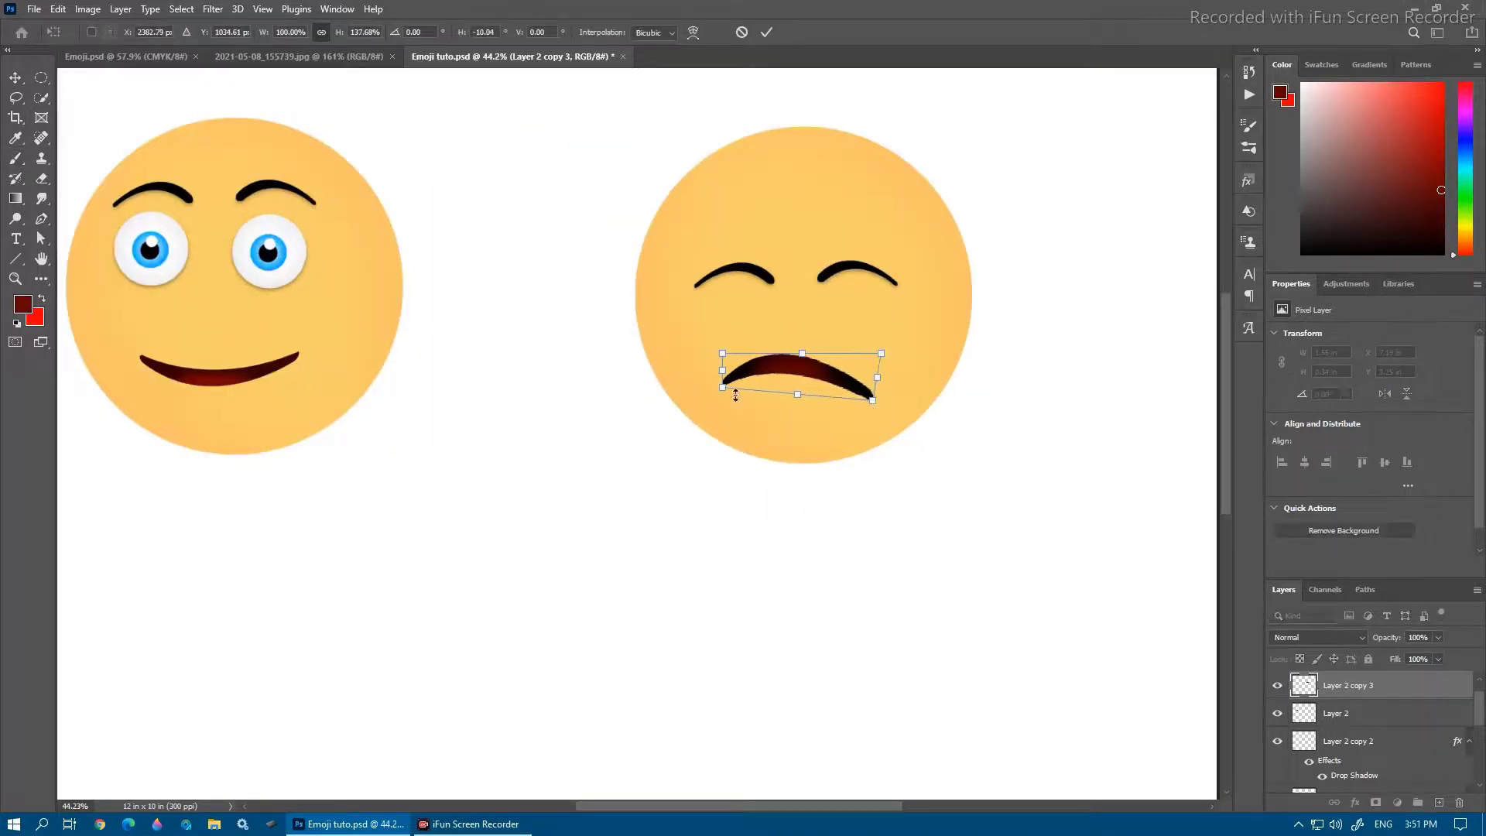
{"action": "left_click_drag", "start_coordinate": [723, 388], "coordinate": [728, 395]}
{"action": "key", "text": "Return"}
Copy the first emoji's face circle, eyes and eyebrows into the space below to start a third emoji
{"action": "scroll", "coordinate": [799, 356], "scroll_direction": "down", "scroll_amount": 7}
{"action": "scroll", "coordinate": [834, 363], "scroll_direction": "up", "scroll_amount": 2}
{"action": "left_click", "coordinate": [15, 77]}
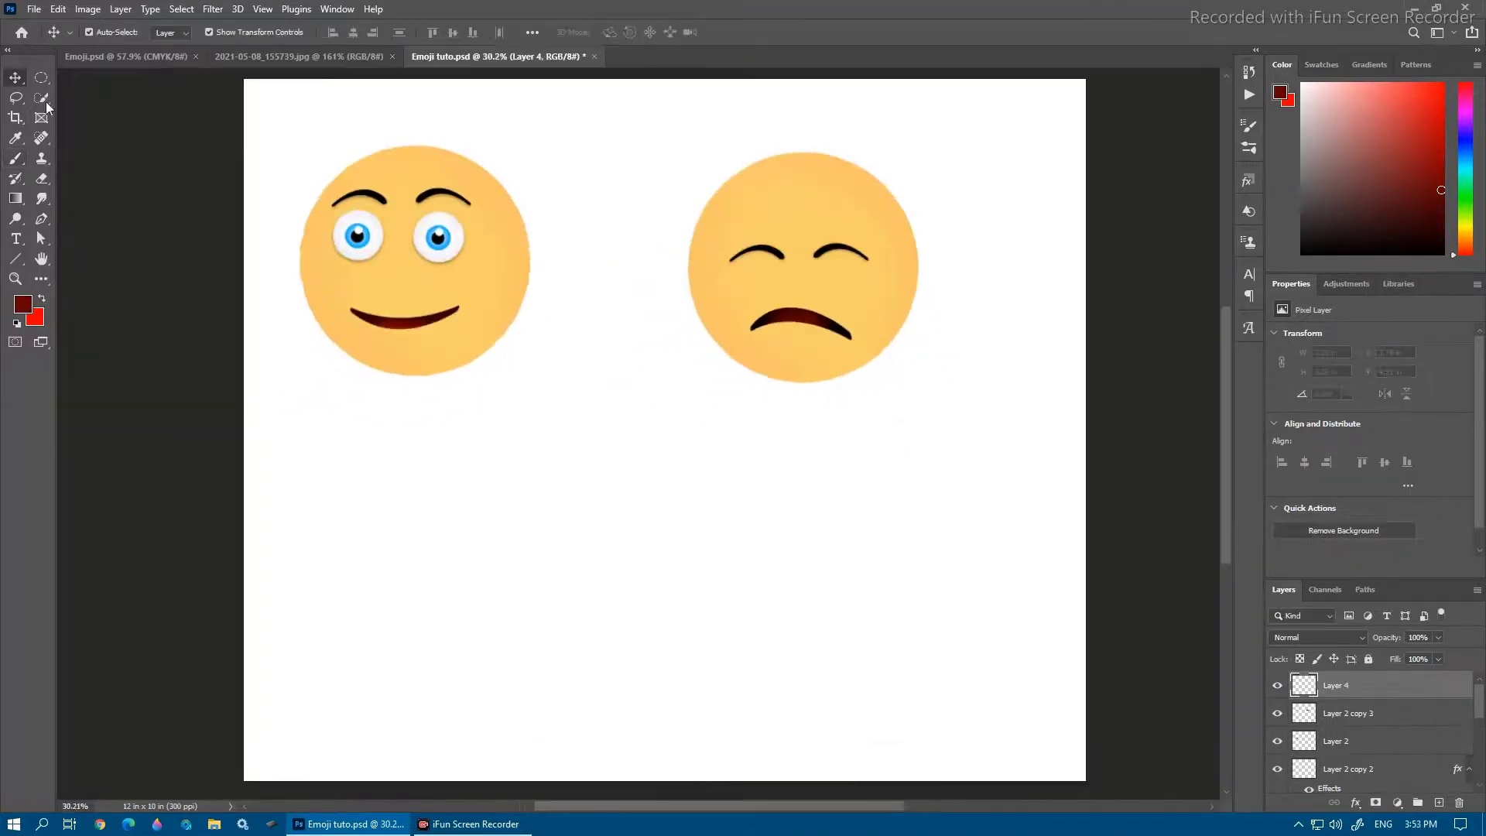
{"action": "left_click_drag", "start_coordinate": [465, 286], "coordinate": [678, 553], "text": "alt"}
{"action": "left_click_drag", "start_coordinate": [360, 251], "coordinate": [590, 522], "text": "alt"}
{"action": "left_click_drag", "start_coordinate": [438, 195], "coordinate": [665, 464], "text": "alt"}
Outline a wide open smiling mouth on the third face with the Pen tool as a closed path on a new layer
{"action": "scroll", "coordinate": [648, 656], "scroll_direction": "up", "scroll_amount": 3}
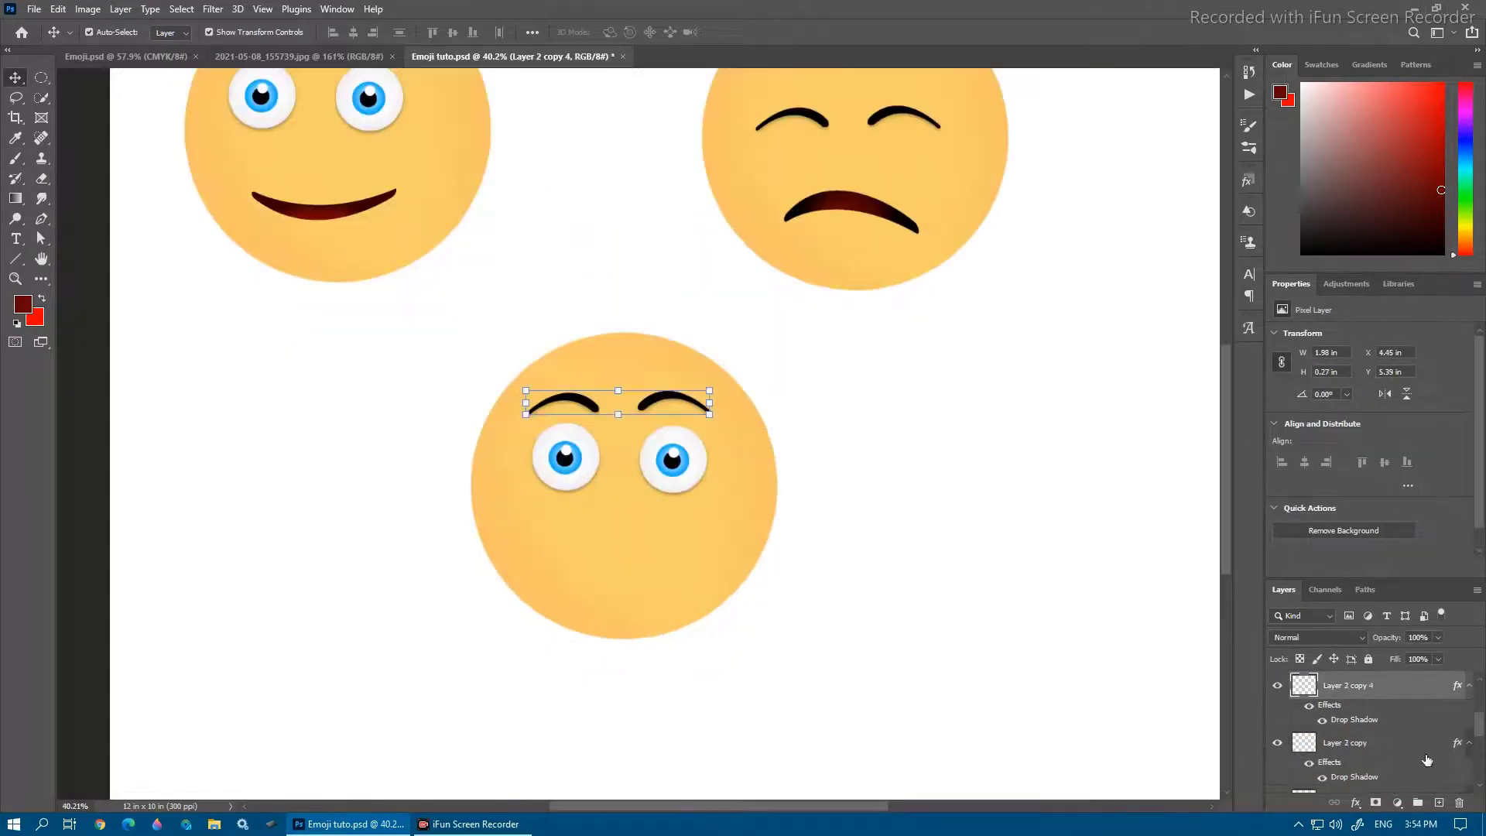
{"action": "left_click", "coordinate": [1439, 803]}
{"action": "left_click", "coordinate": [41, 219]}
{"action": "left_click", "coordinate": [539, 537]}
{"action": "left_click_drag", "start_coordinate": [713, 531], "coordinate": [813, 481]}
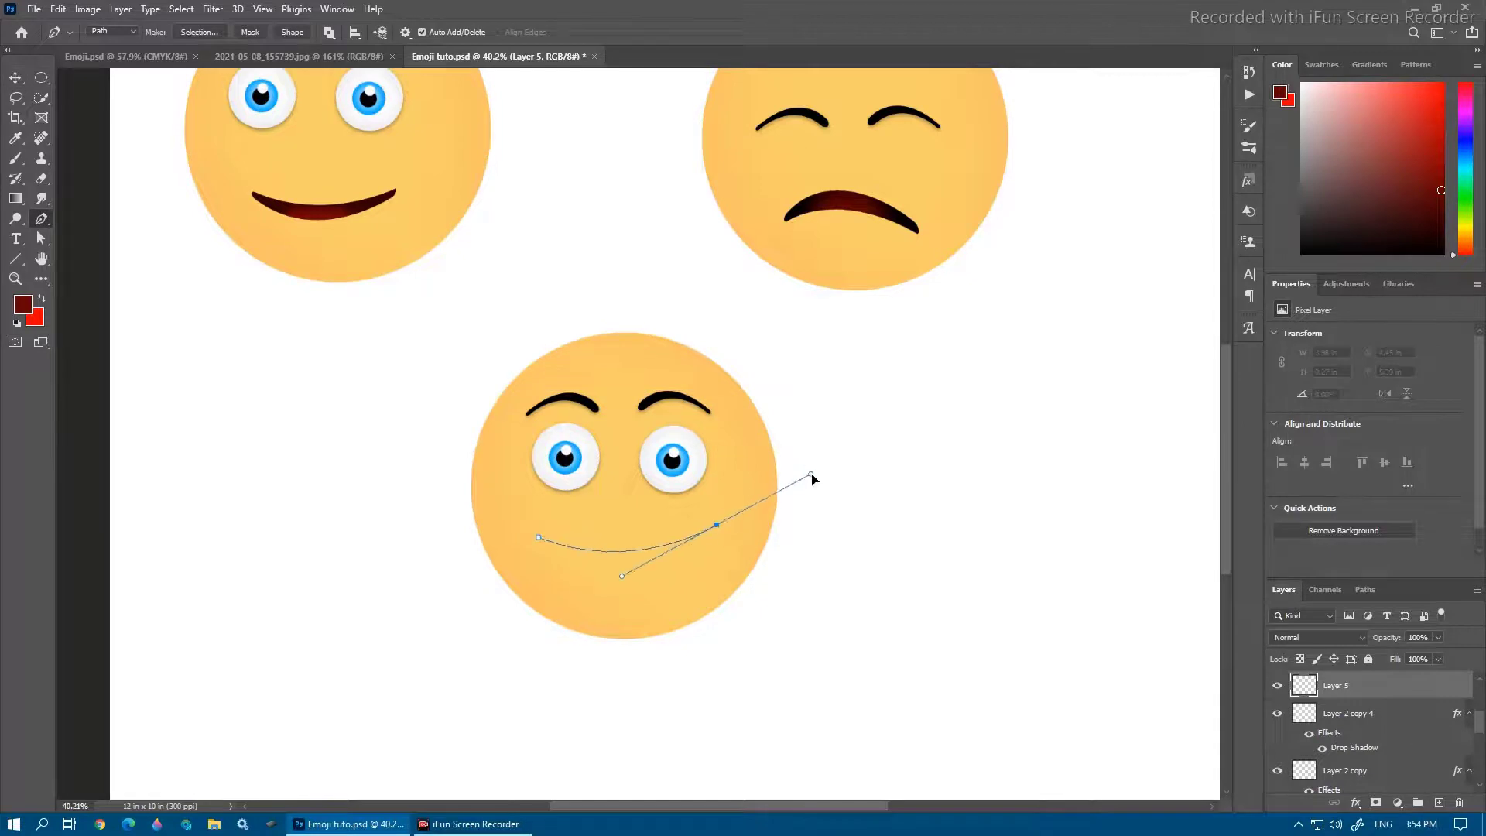
{"action": "scroll", "coordinate": [730, 521], "scroll_direction": "up", "scroll_amount": 2}
{"action": "left_click_drag", "start_coordinate": [731, 503], "coordinate": [722, 535]}
{"action": "left_click", "coordinate": [729, 517], "text": "alt"}
{"action": "left_click_drag", "start_coordinate": [493, 530], "coordinate": [371, 361]}
{"action": "scroll", "coordinate": [606, 630], "scroll_direction": "up", "scroll_amount": 3}
{"action": "left_click", "coordinate": [455, 496], "text": "alt"}
{"action": "left_click_drag", "start_coordinate": [456, 482], "coordinate": [468, 483]}
Convert the open mouth path to a new anti-aliased selection with a 0 px feather radius
{"action": "right_click", "coordinate": [611, 555]}
{"action": "left_click", "coordinate": [654, 283]}
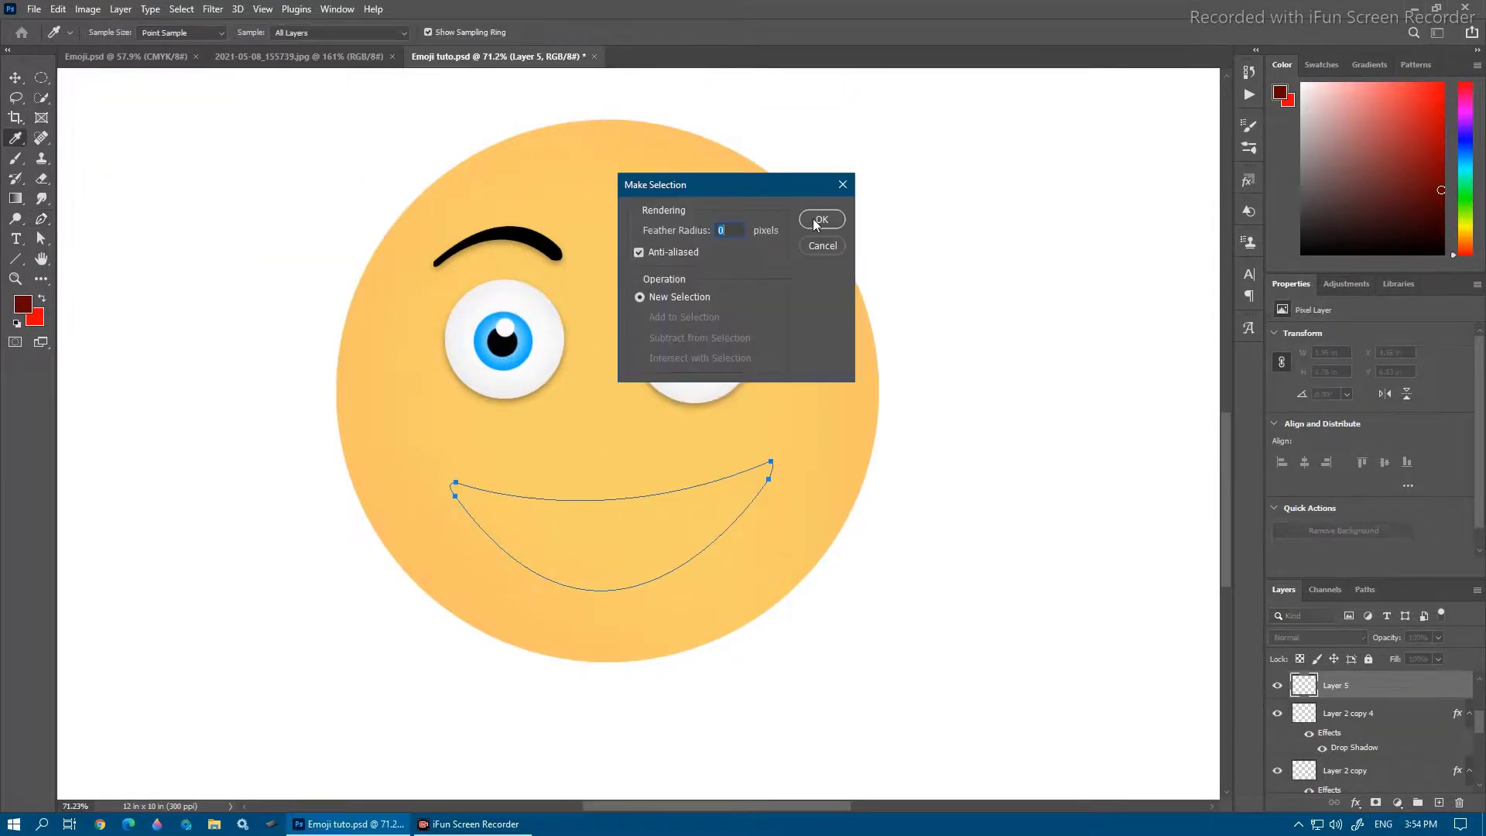
{"action": "left_click", "coordinate": [820, 221]}
{"action": "left_click", "coordinate": [452, 825]}
{"action": "scroll", "coordinate": [566, 475], "scroll_direction": "down", "scroll_amount": 2}
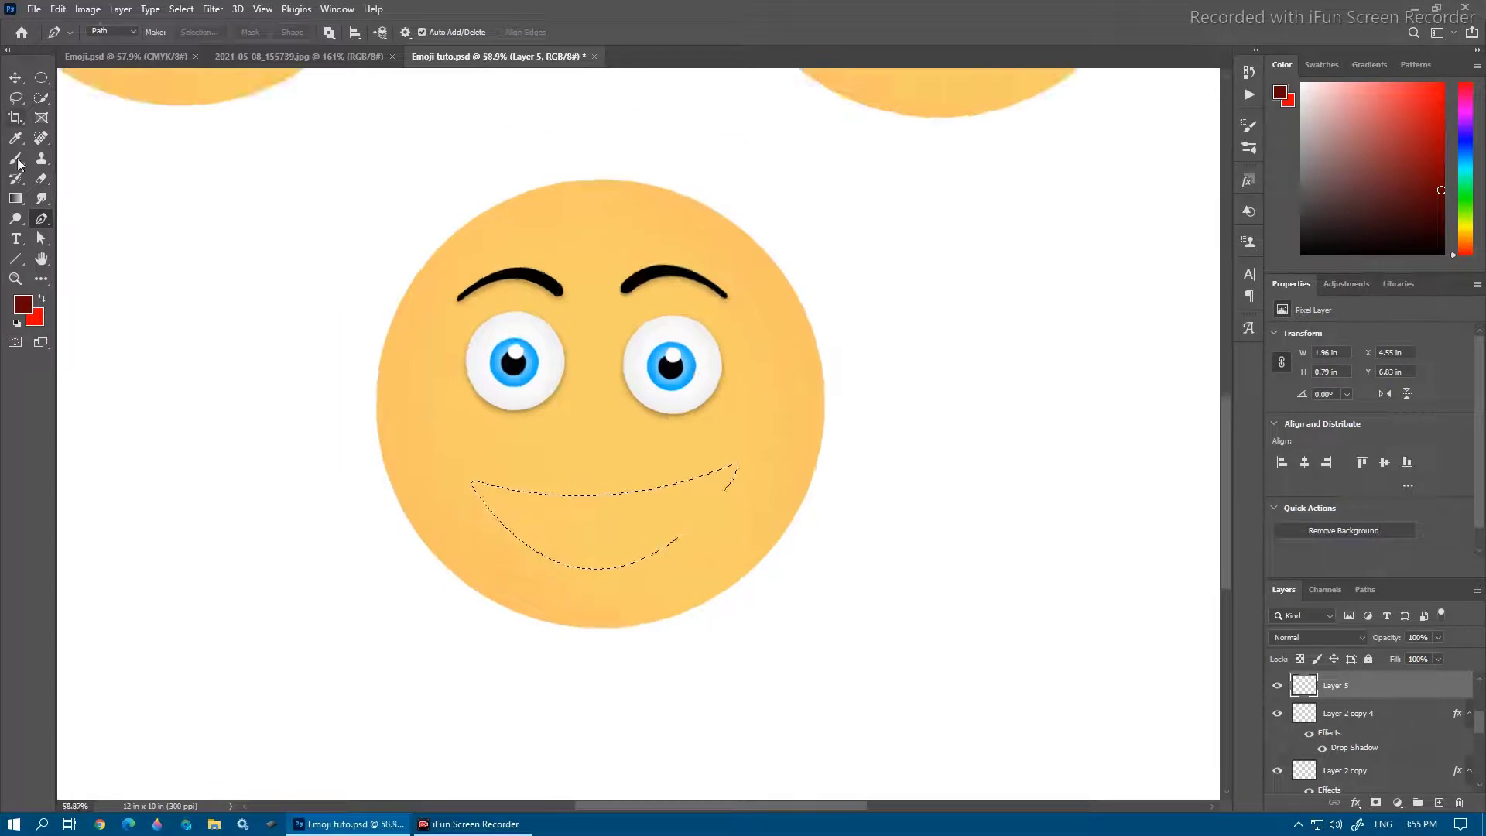
Fill the open mouth selection with dark maroon sampled from the frowning mouth using the Brush tool
{"action": "left_click", "coordinate": [15, 159]}
{"action": "scroll", "coordinate": [547, 422], "scroll_direction": "down", "scroll_amount": 4}
{"action": "left_click", "coordinate": [834, 128], "text": "alt"}
{"action": "scroll", "coordinate": [592, 511], "scroll_direction": "up", "scroll_amount": 3}
{"action": "mouse_move", "coordinate": [511, 484]}
{"action": "left_mouse_down"}
{"action": "mouse_move", "coordinate": [673, 480]}
{"action": "mouse_move", "coordinate": [507, 537]}
{"action": "mouse_move", "coordinate": [441, 464]}
{"action": "left_mouse_up"}
Darken the middle of the open mouth and shade its corners with a greyish maroon using the soft brush
{"action": "scroll", "coordinate": [629, 532], "scroll_direction": "up", "scroll_amount": 2}
{"action": "left_click", "coordinate": [1440, 198]}
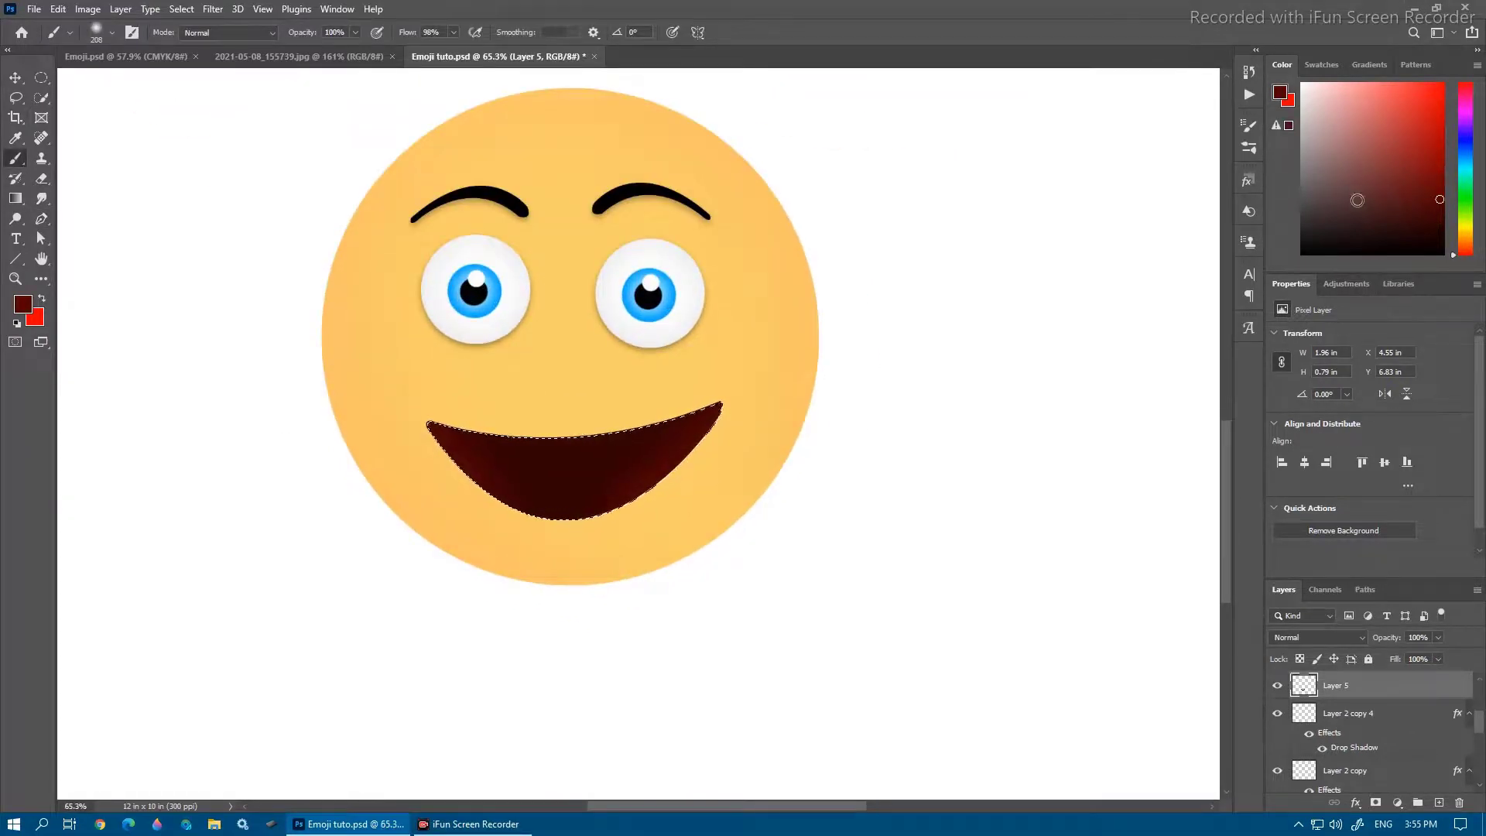
{"action": "left_click", "coordinate": [1353, 189]}
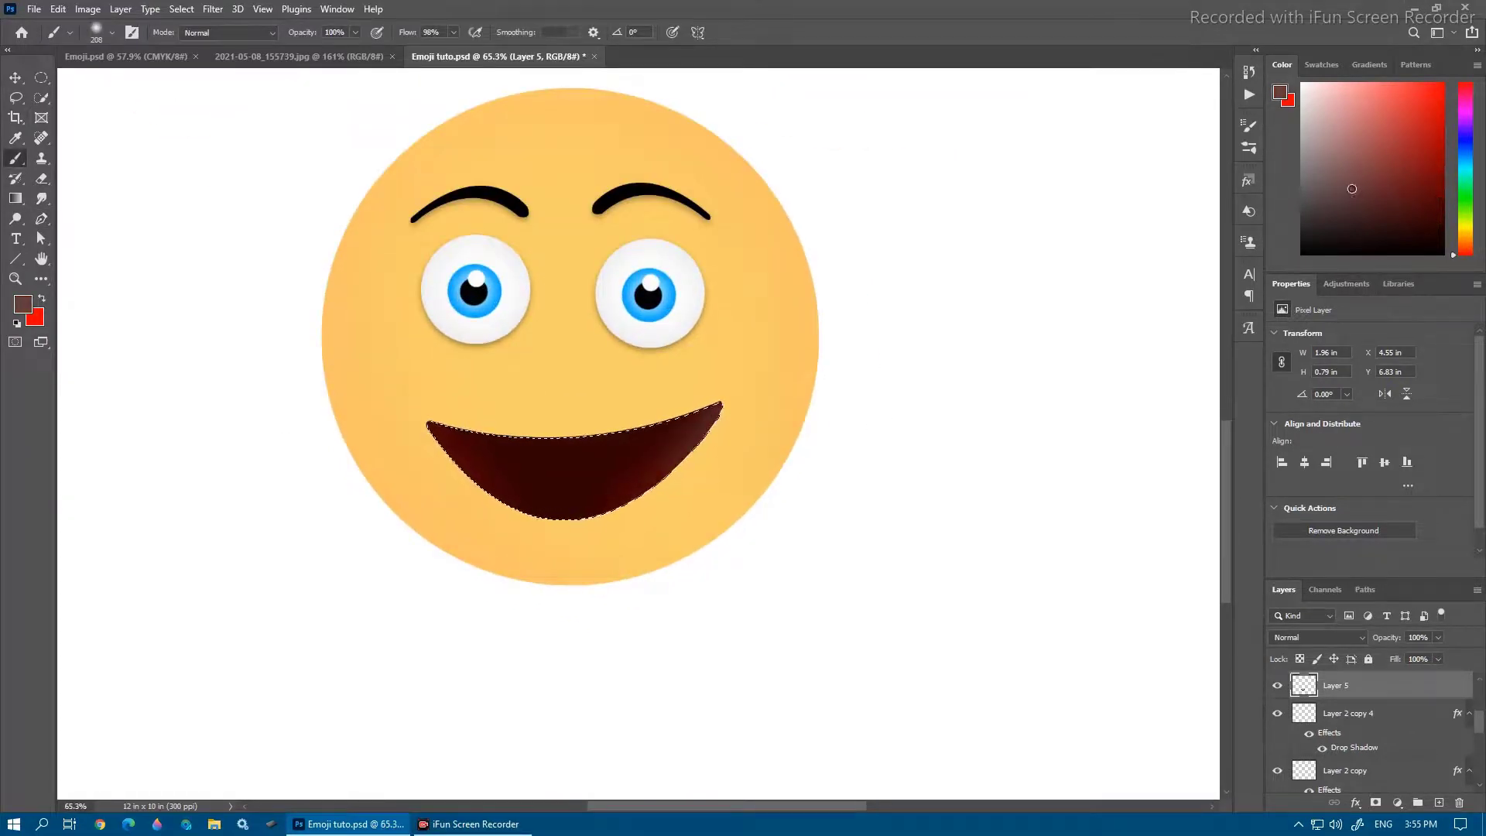
{"action": "left_click", "coordinate": [1364, 202]}
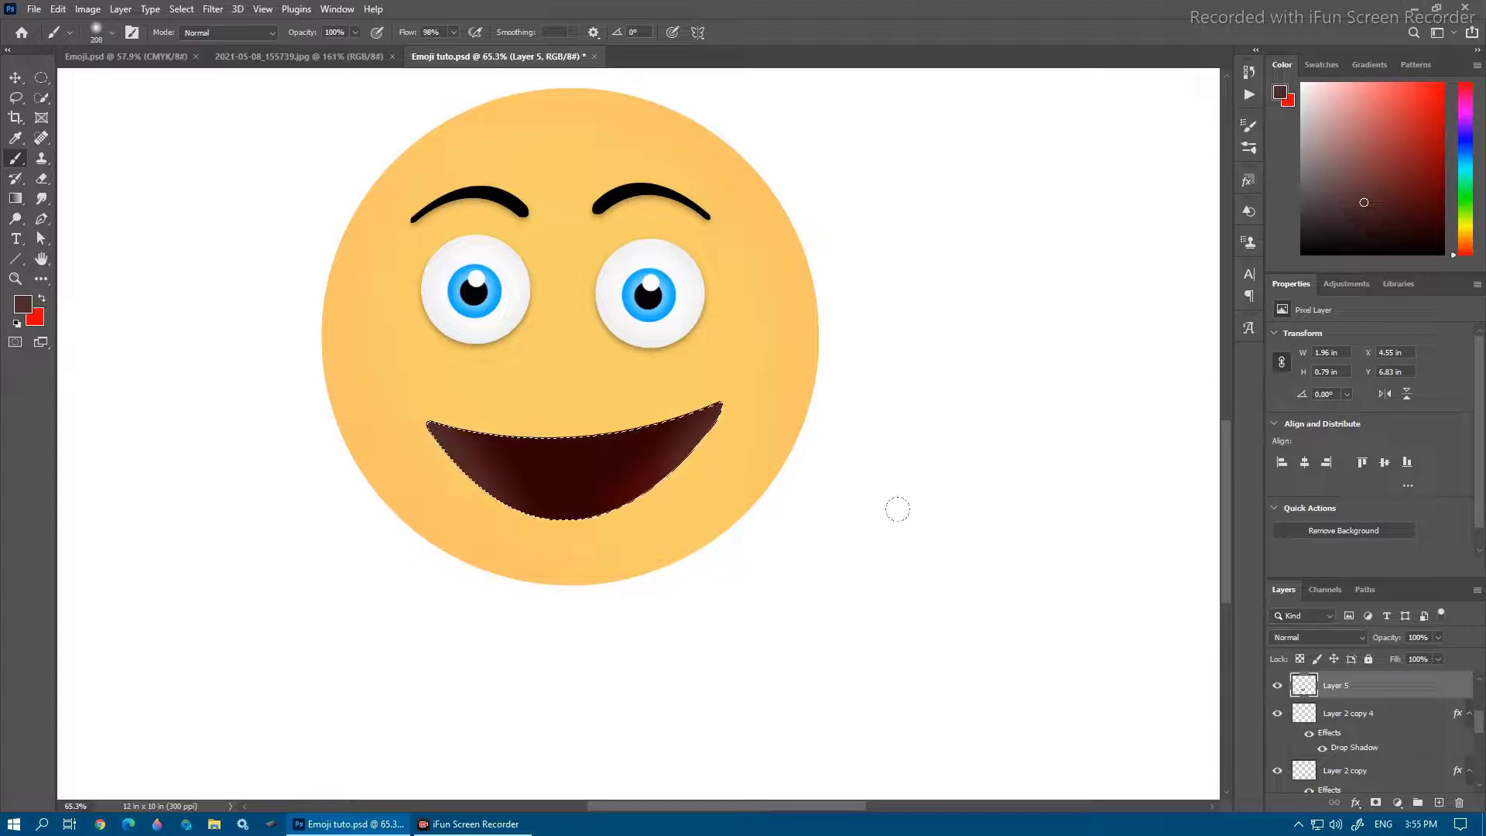
{"action": "scroll", "coordinate": [666, 515], "scroll_direction": "up", "scroll_amount": 2}
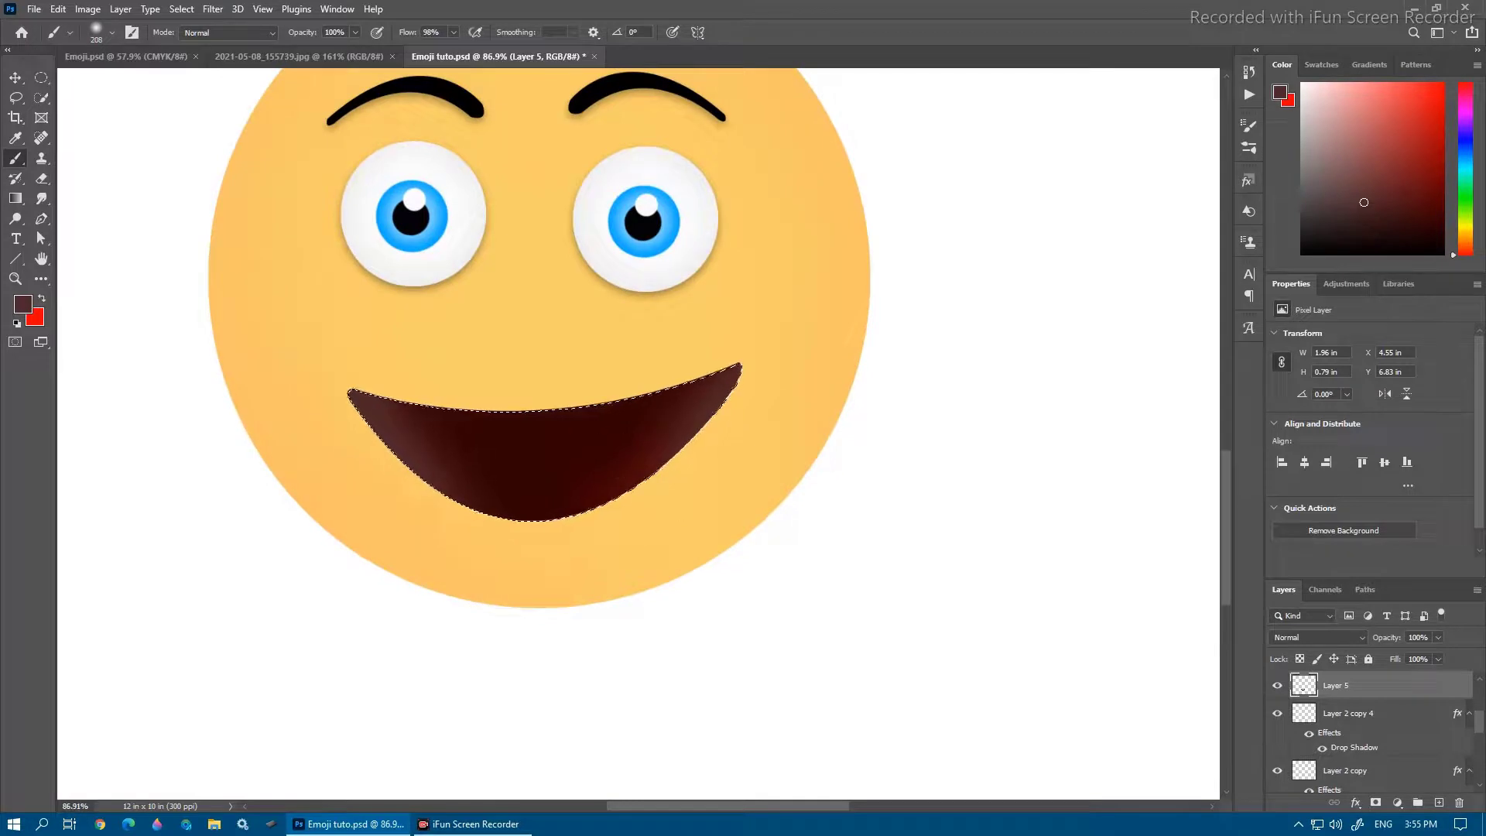
Outline a rounded tongue shape at the lower middle of the open mouth with the Lasso tool on a new layer
{"action": "left_click", "coordinate": [41, 78]}
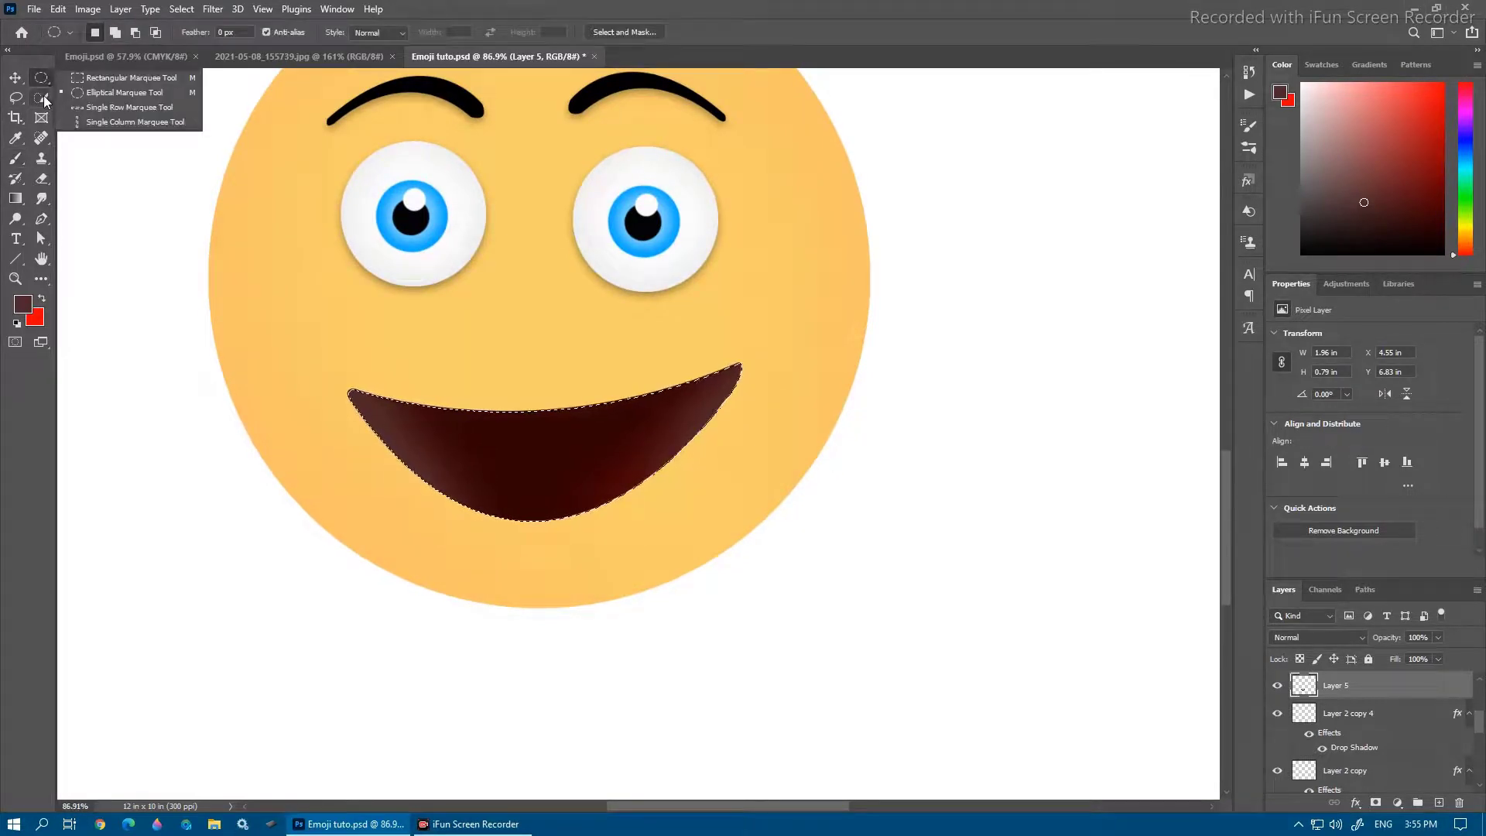
{"action": "left_click", "coordinate": [16, 98]}
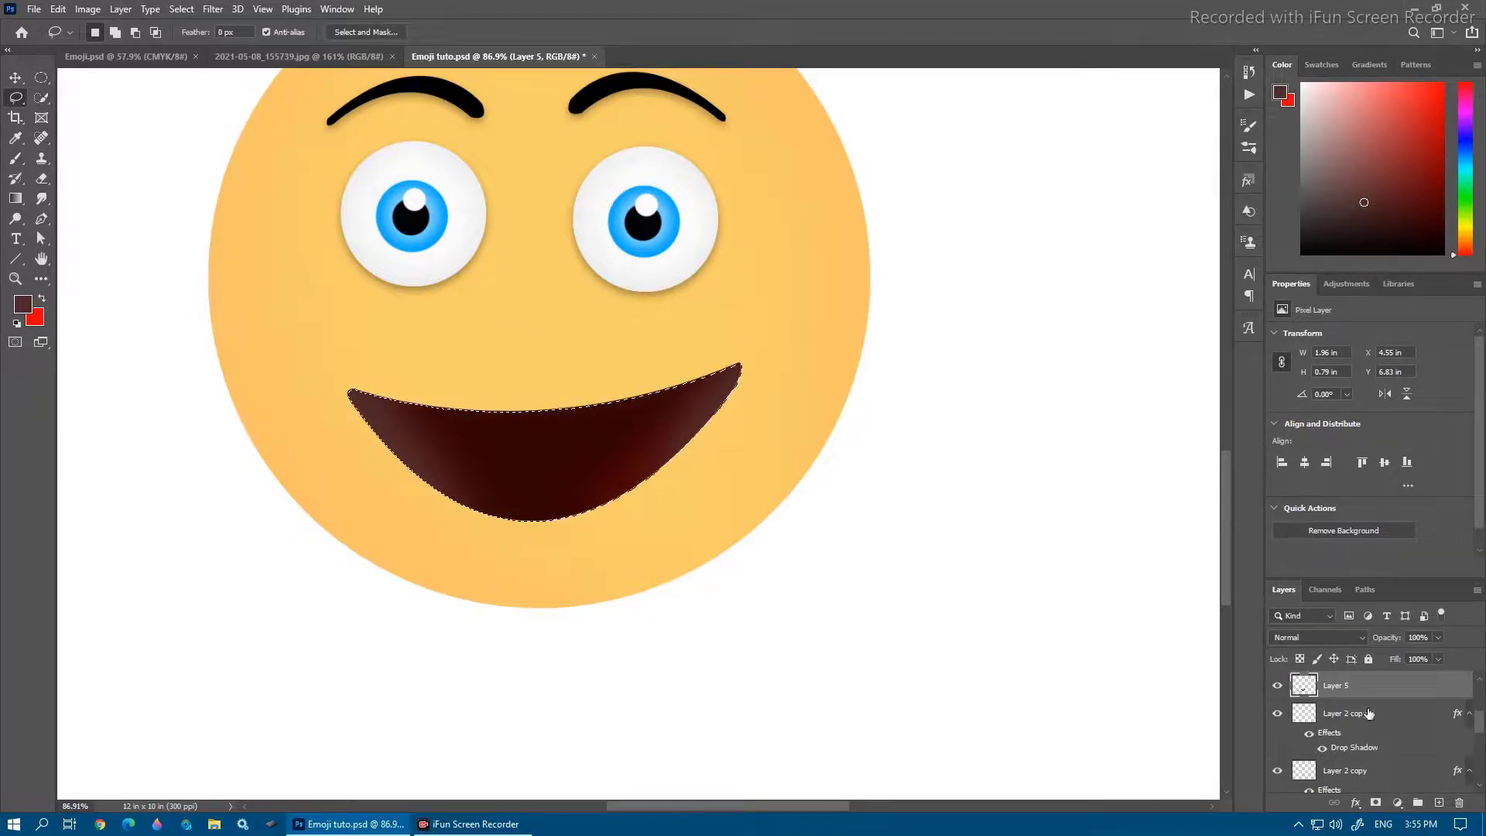
{"action": "left_click", "coordinate": [1439, 803]}
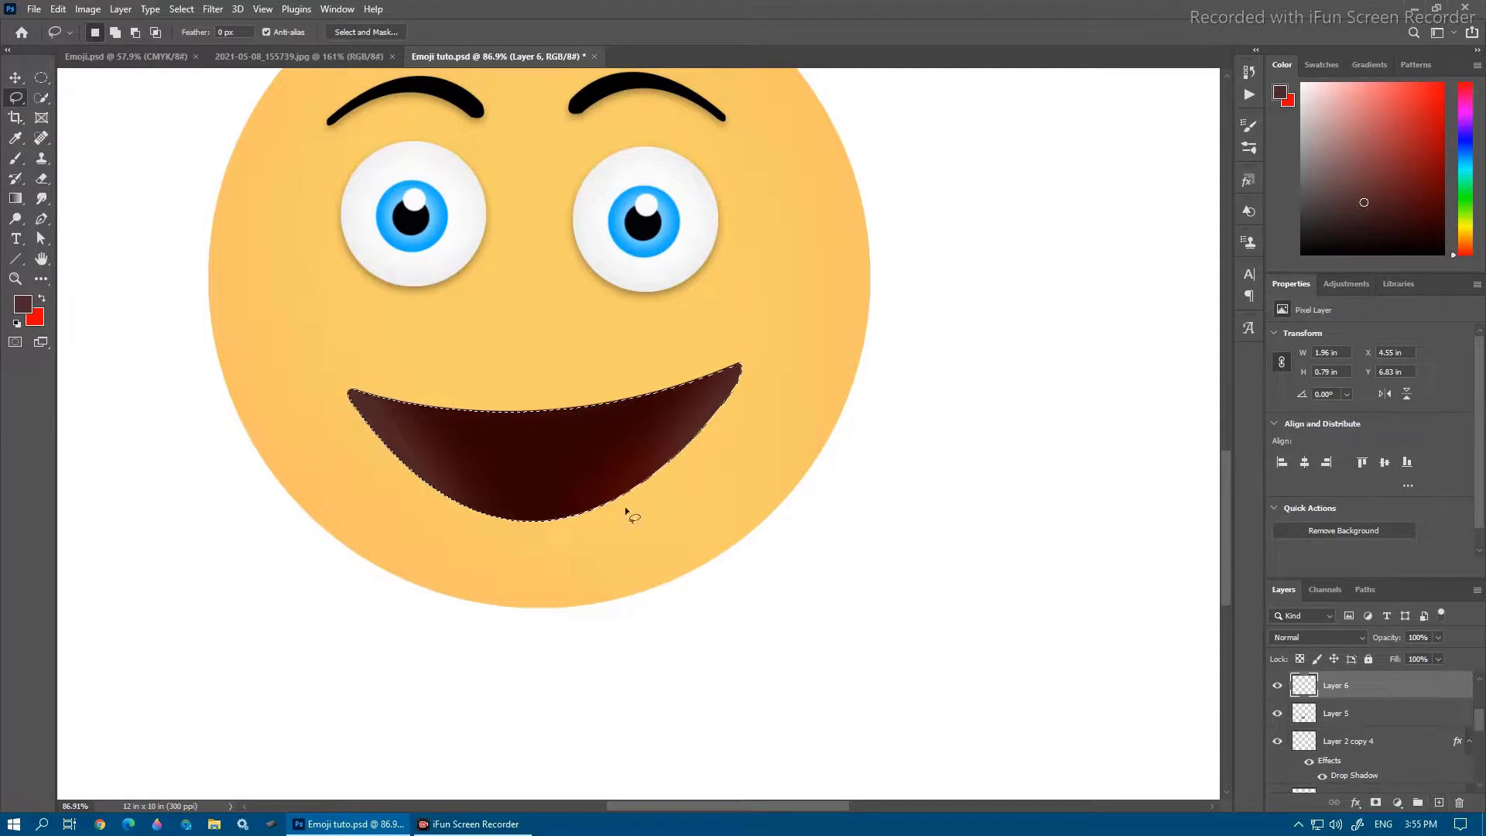
{"action": "left_click", "coordinate": [536, 496]}
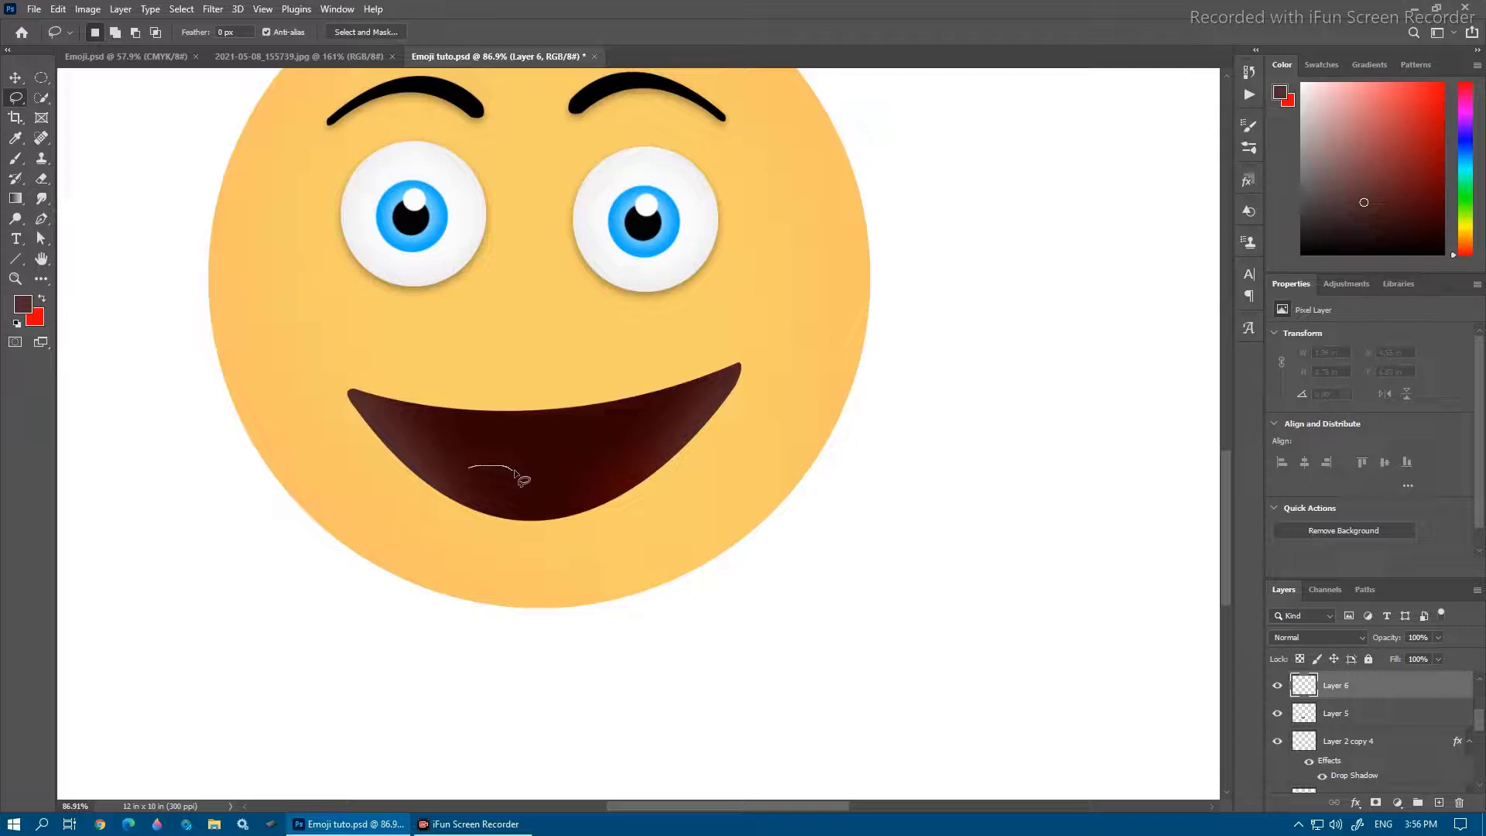
{"action": "left_click_drag", "start_coordinate": [526, 474], "coordinate": [490, 480]}
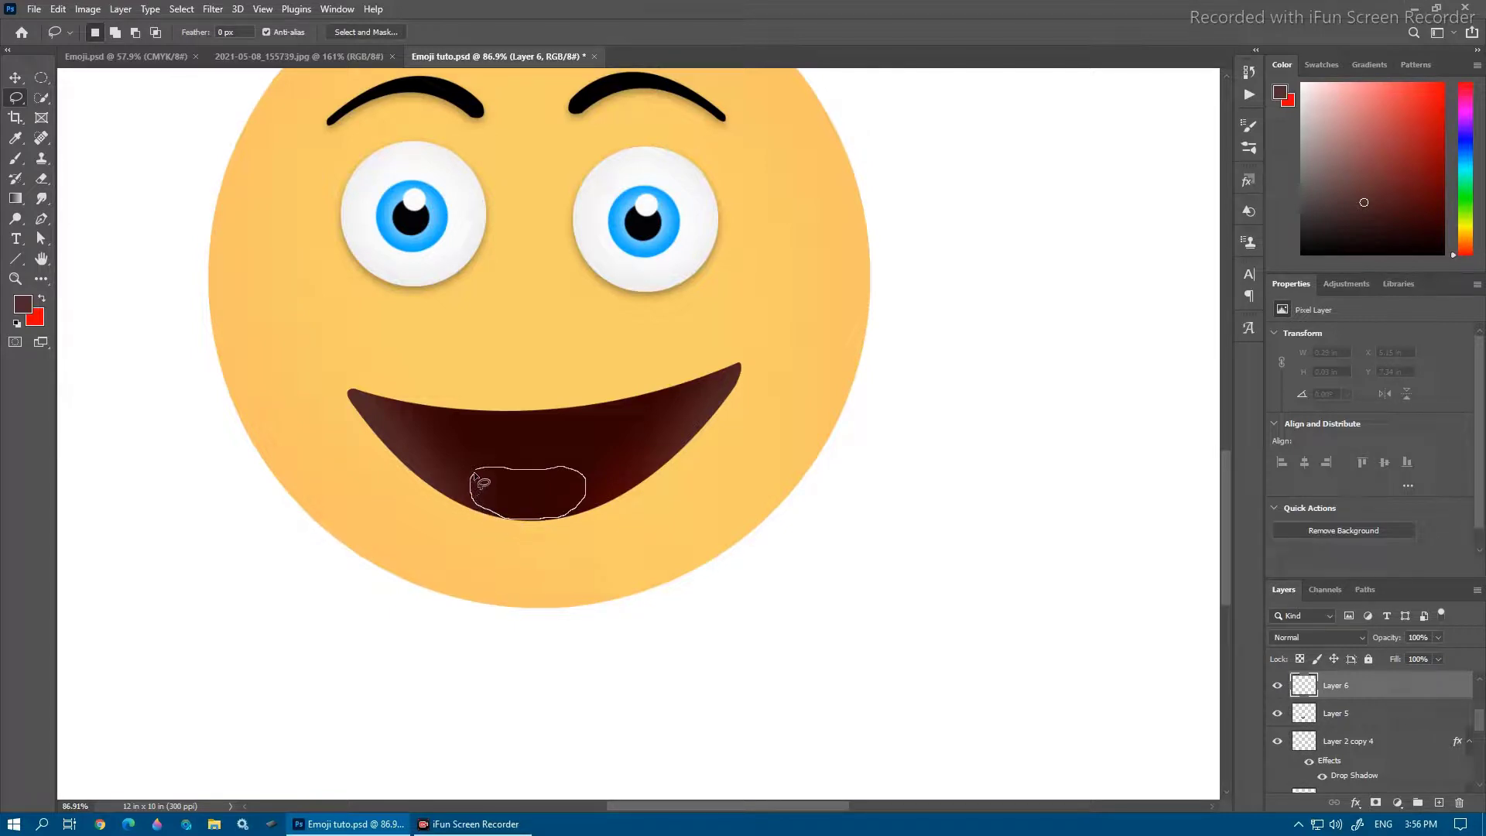
{"action": "left_click_drag", "start_coordinate": [486, 480], "coordinate": [479, 476]}
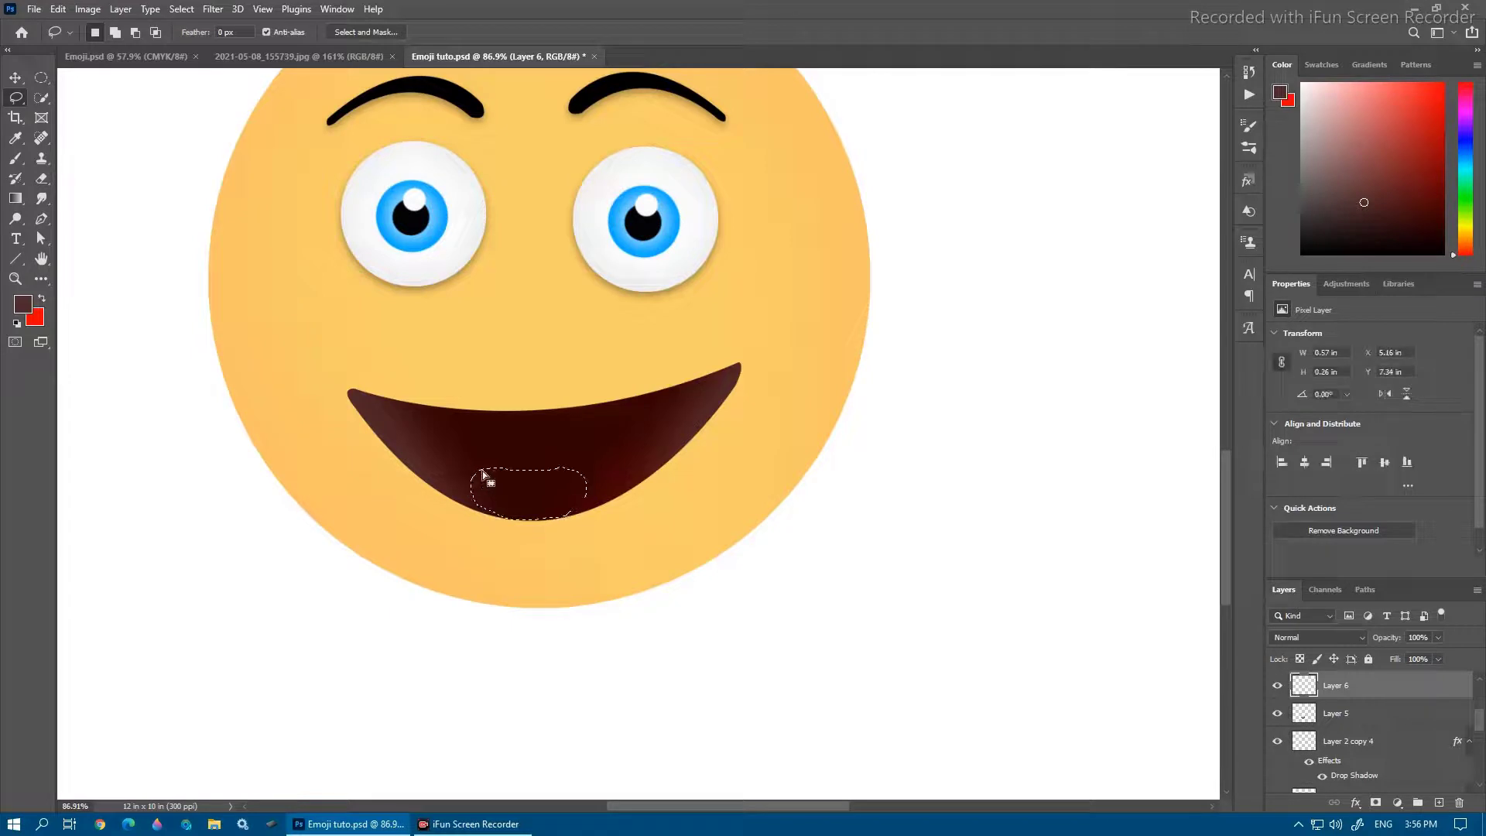
Feather the tongue selection by 2 pixels
{"action": "right_click", "coordinate": [488, 490]}
{"action": "left_click", "coordinate": [512, 521]}
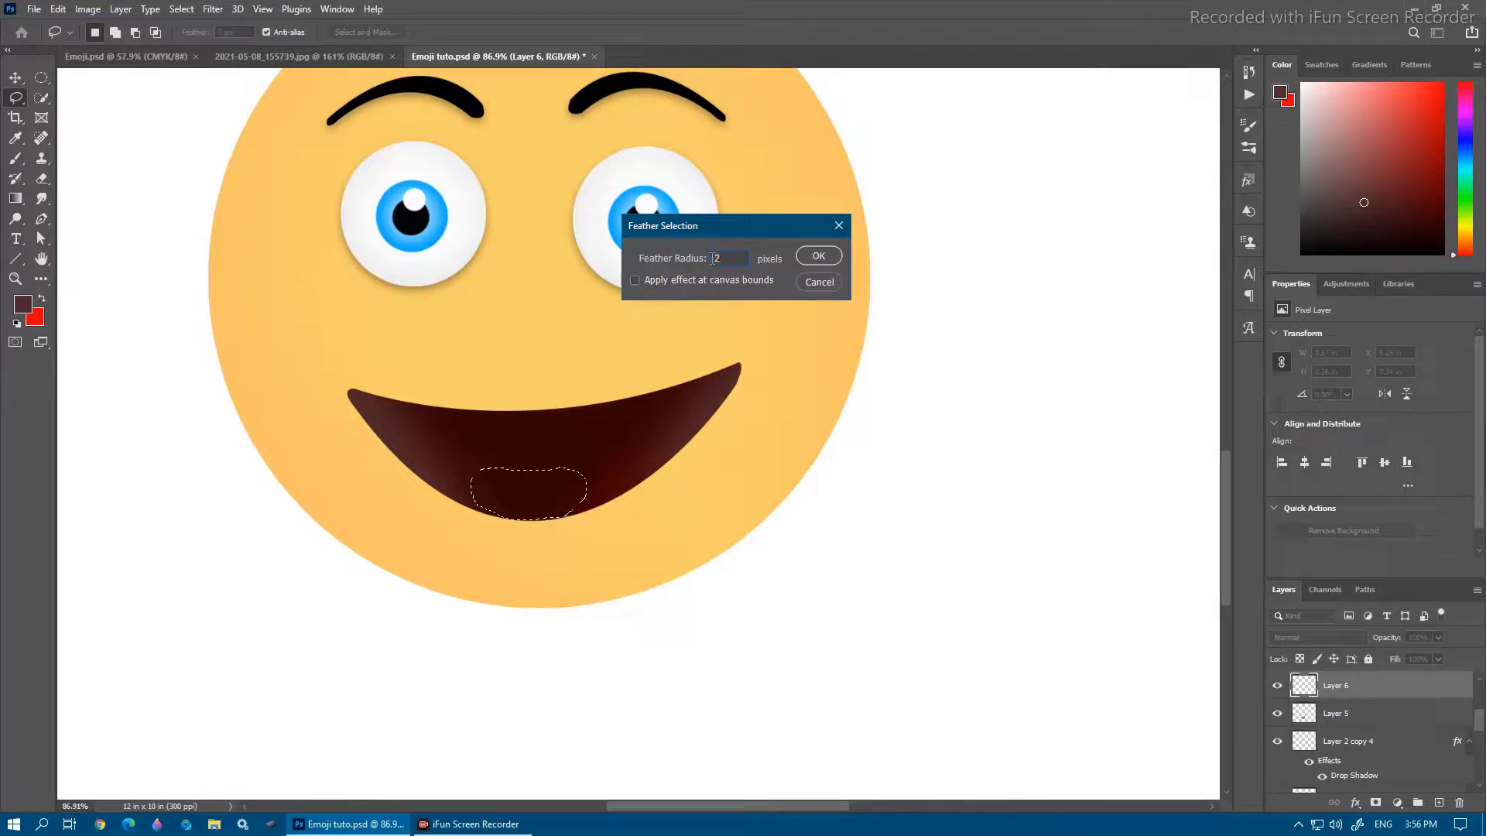
{"action": "type", "text": "2"}
{"action": "left_click", "coordinate": [816, 256]}
Paint the tongue selection with dark reds using the soft brush, reducing the brush size for the second shade
{"action": "key", "text": "b"}
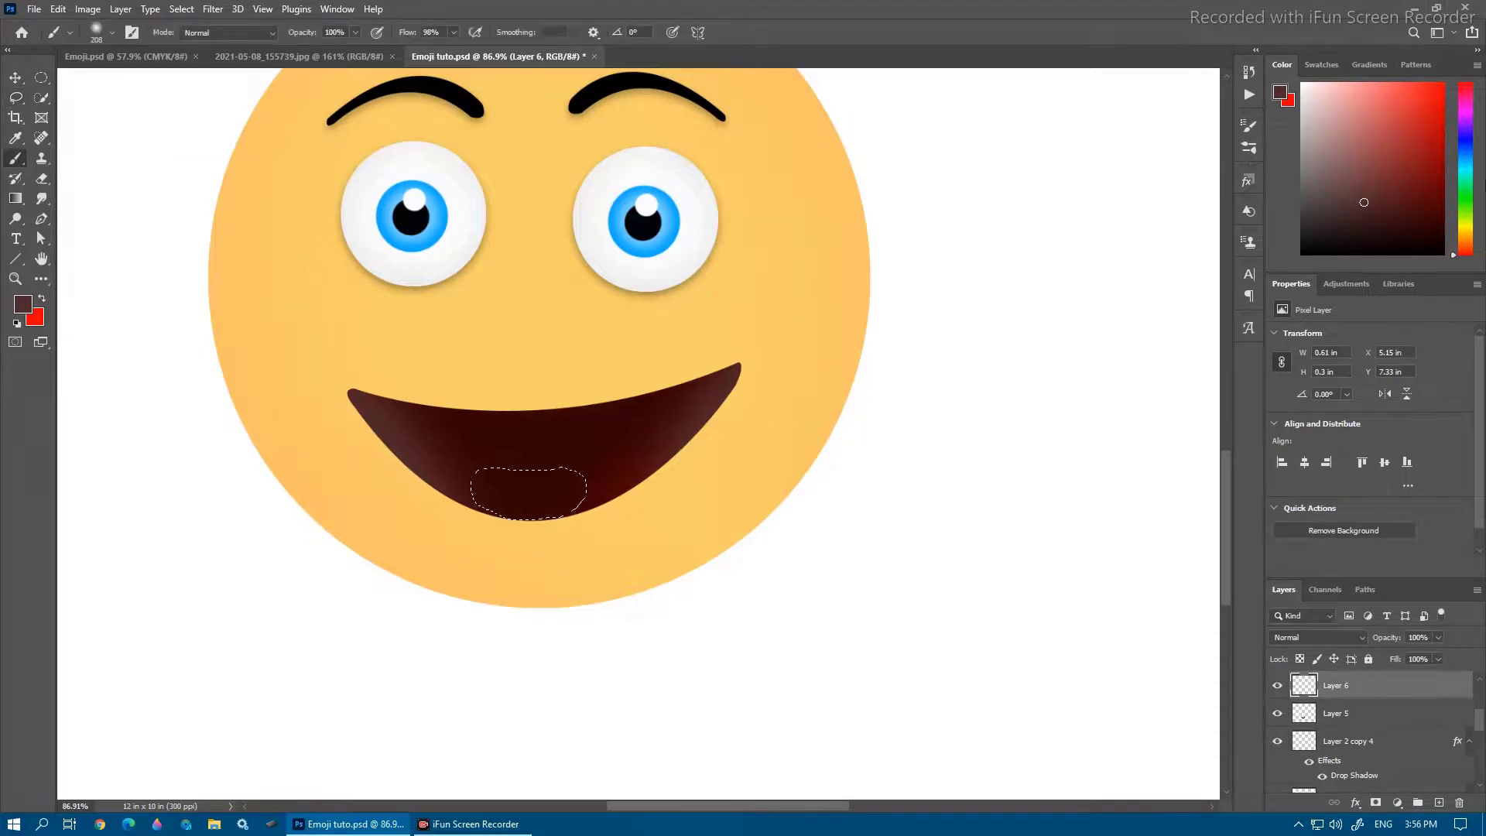
{"action": "left_click_drag", "start_coordinate": [1445, 170], "coordinate": [1431, 151]}
{"action": "left_click_drag", "start_coordinate": [481, 502], "coordinate": [574, 493]}
{"action": "left_click", "coordinate": [1434, 164]}
{"action": "key", "text": "bracketleft"}
{"action": "key", "text": "bracketleft"}
{"action": "key", "text": "bracketleft"}
{"action": "key", "text": "bracketleft"}
{"action": "left_click_drag", "start_coordinate": [475, 473], "coordinate": [577, 504]}
Shade the tongue with a brighter red and an orange-red using the soft brush
{"action": "left_click", "coordinate": [1444, 132]}
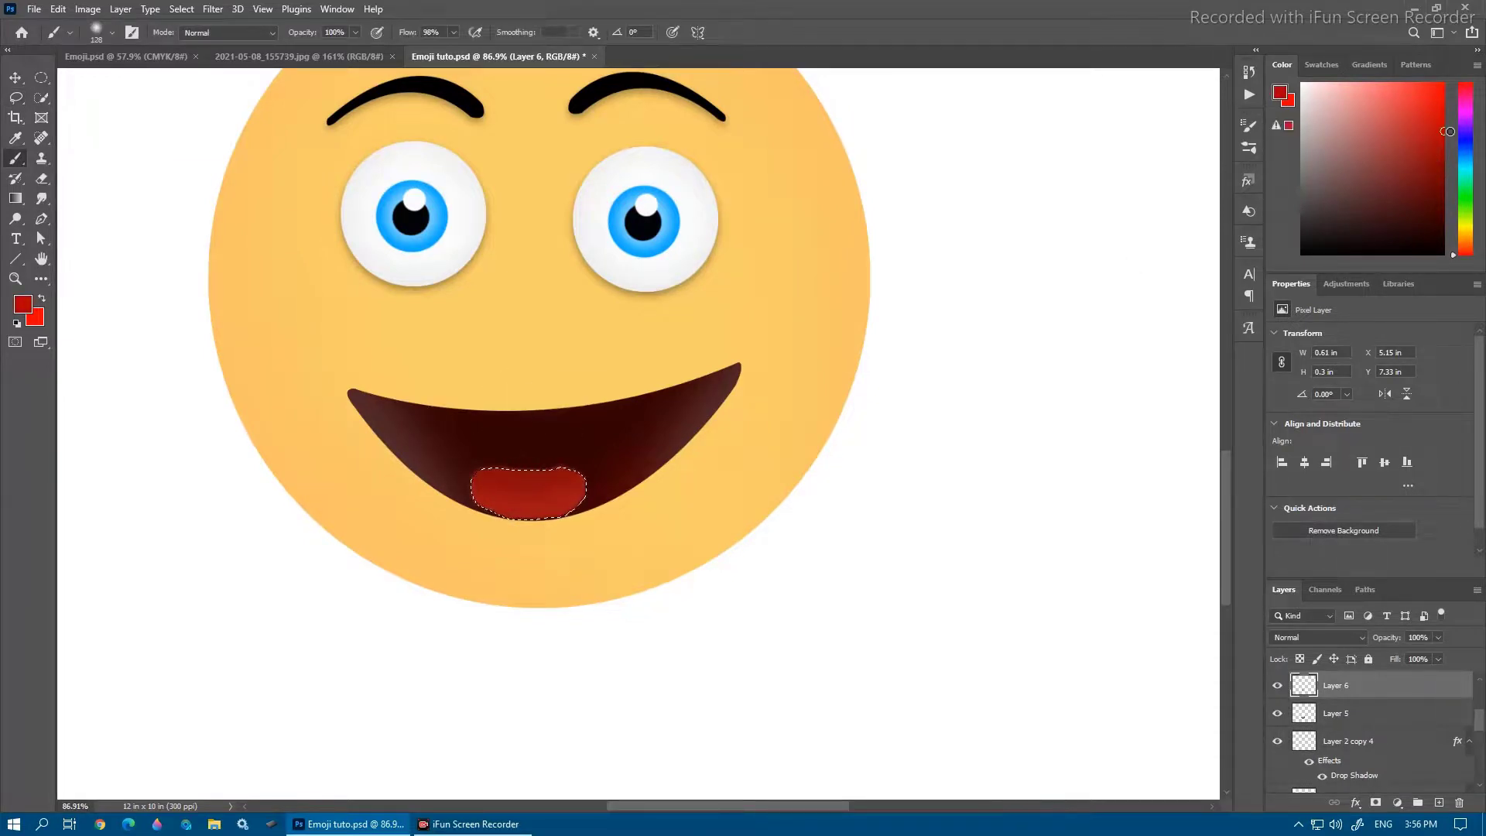
{"action": "left_click", "coordinate": [1434, 139]}
{"action": "left_click", "coordinate": [1465, 246]}
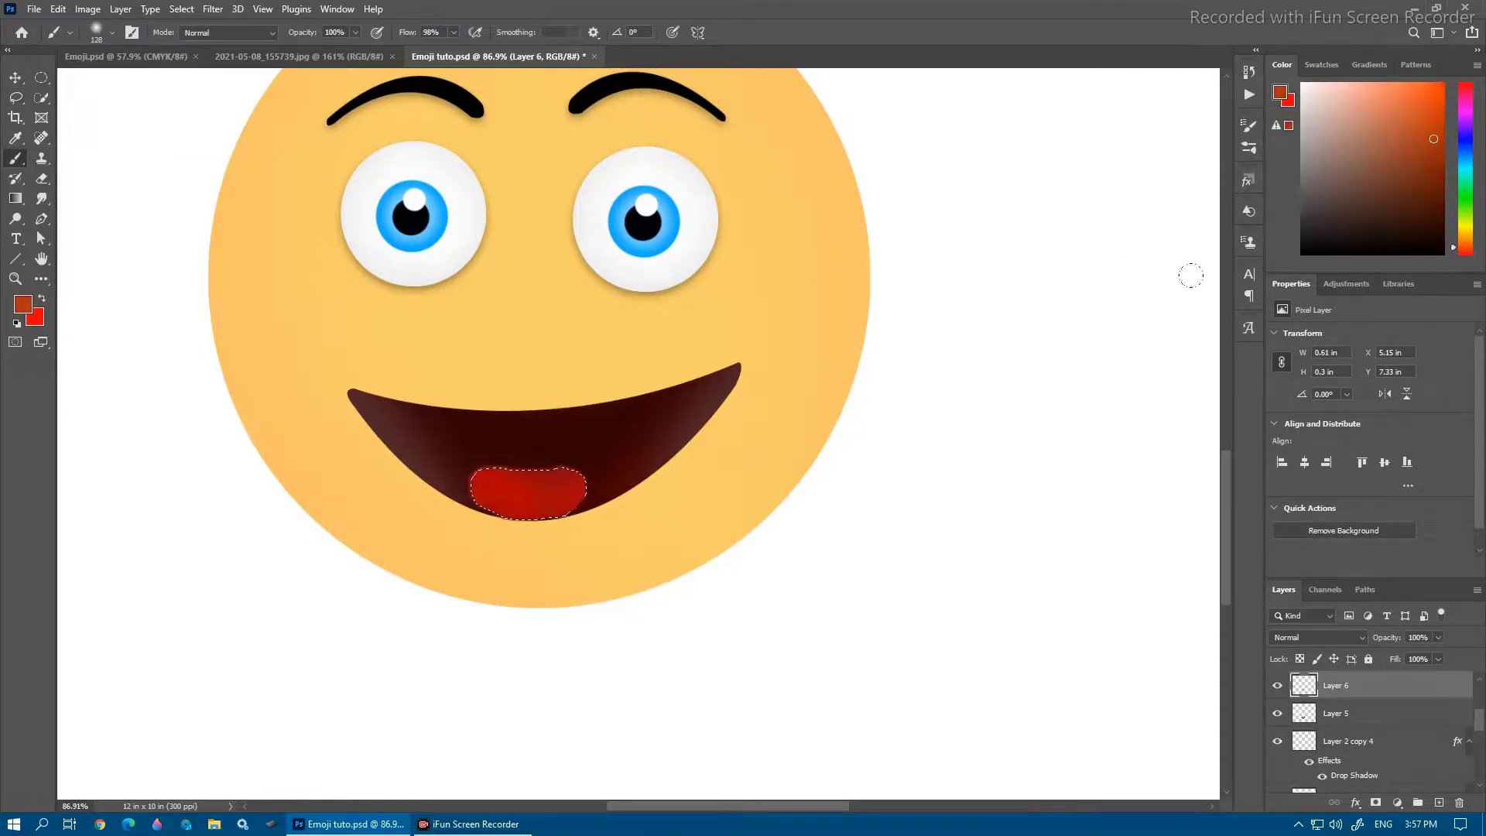
{"action": "left_click_drag", "start_coordinate": [476, 499], "coordinate": [509, 482]}
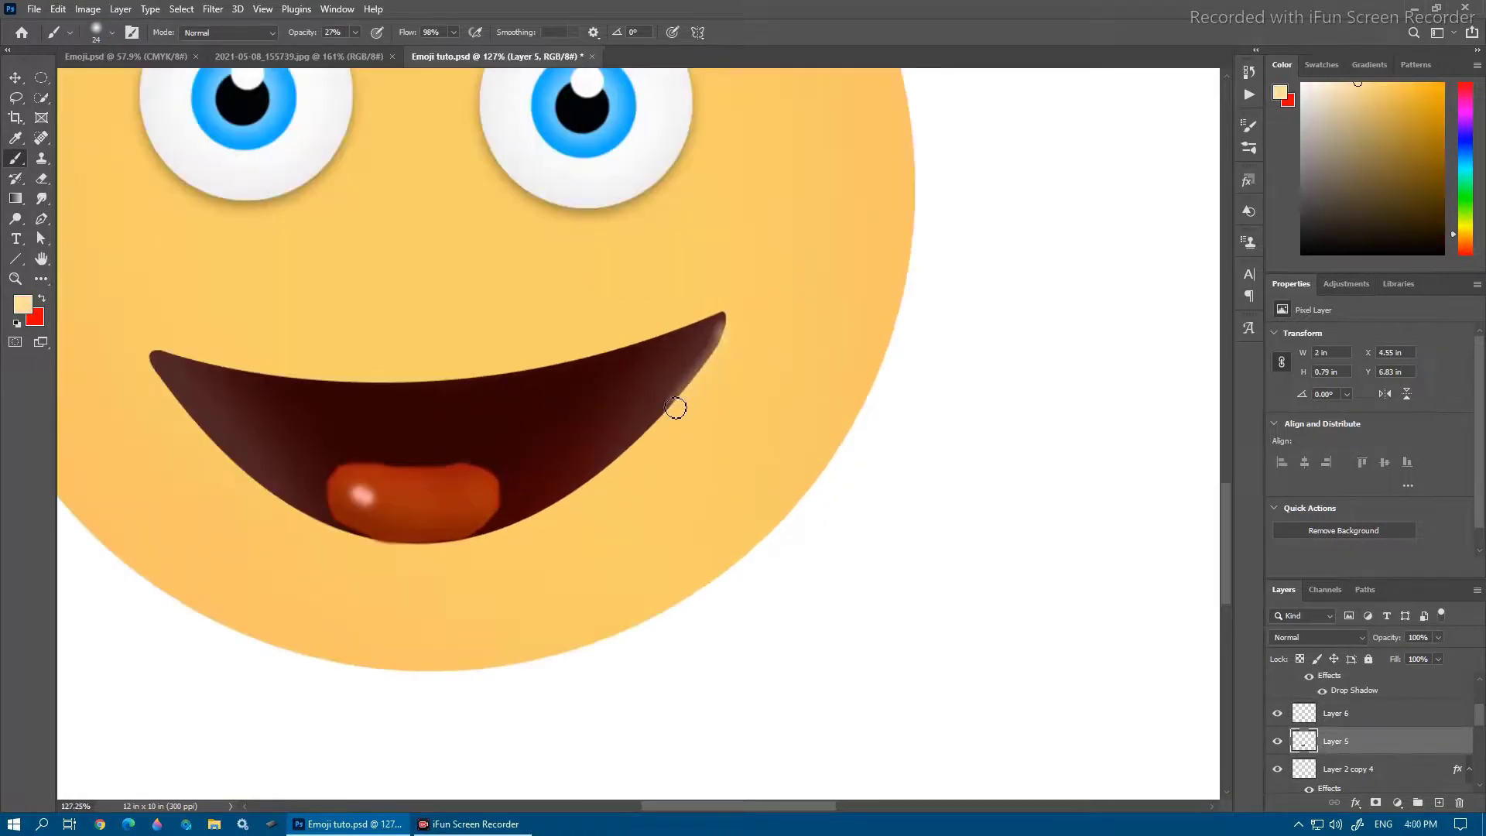
Paint a pale orange highlight along the open mouth's lower edges with a 24 px brush at 27% opacity, and select the tongue layer
{"action": "mouse_move", "coordinate": [676, 408]}
{"action": "left_mouse_down"}
{"action": "mouse_move", "coordinate": [622, 463]}
{"action": "mouse_move", "coordinate": [484, 544]}
{"action": "left_mouse_up"}
{"action": "mouse_move", "coordinate": [143, 364]}
{"action": "left_mouse_down"}
{"action": "mouse_move", "coordinate": [239, 474]}
{"action": "mouse_move", "coordinate": [371, 547]}
{"action": "left_mouse_up"}
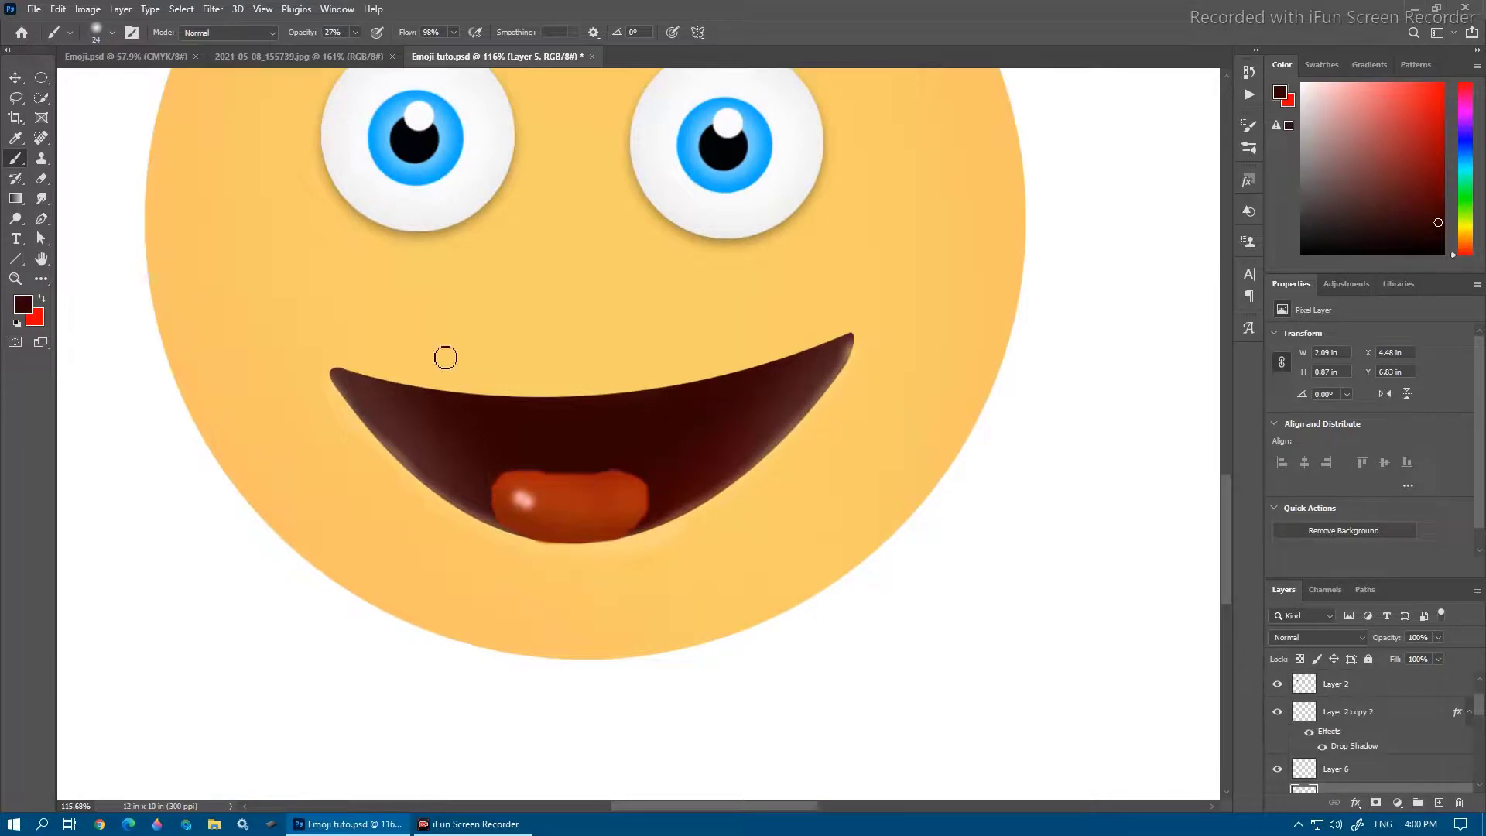
{"action": "key", "text": "alt+bracketright"}
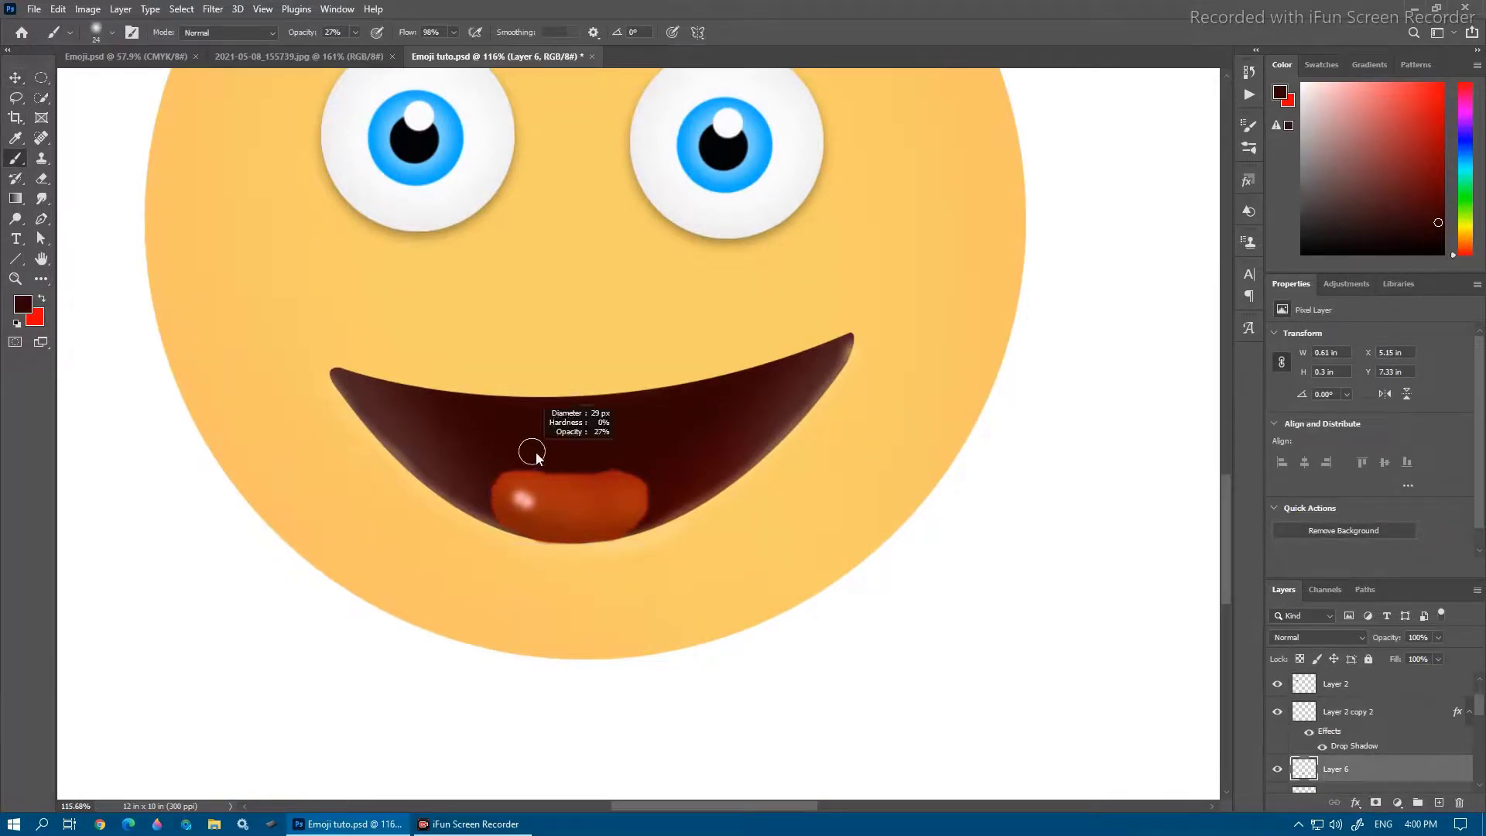
Darken the tongue's edges with dark red at 27% opacity, and paint over the spill below the mouth with the sampled face colour
{"action": "mouse_move", "coordinate": [601, 463]}
{"action": "left_mouse_down"}
{"action": "mouse_move", "coordinate": [483, 481]}
{"action": "mouse_move", "coordinate": [481, 501]}
{"action": "mouse_move", "coordinate": [647, 480]}
{"action": "mouse_move", "coordinate": [643, 524]}
{"action": "mouse_move", "coordinate": [521, 448]}
{"action": "left_mouse_up"}
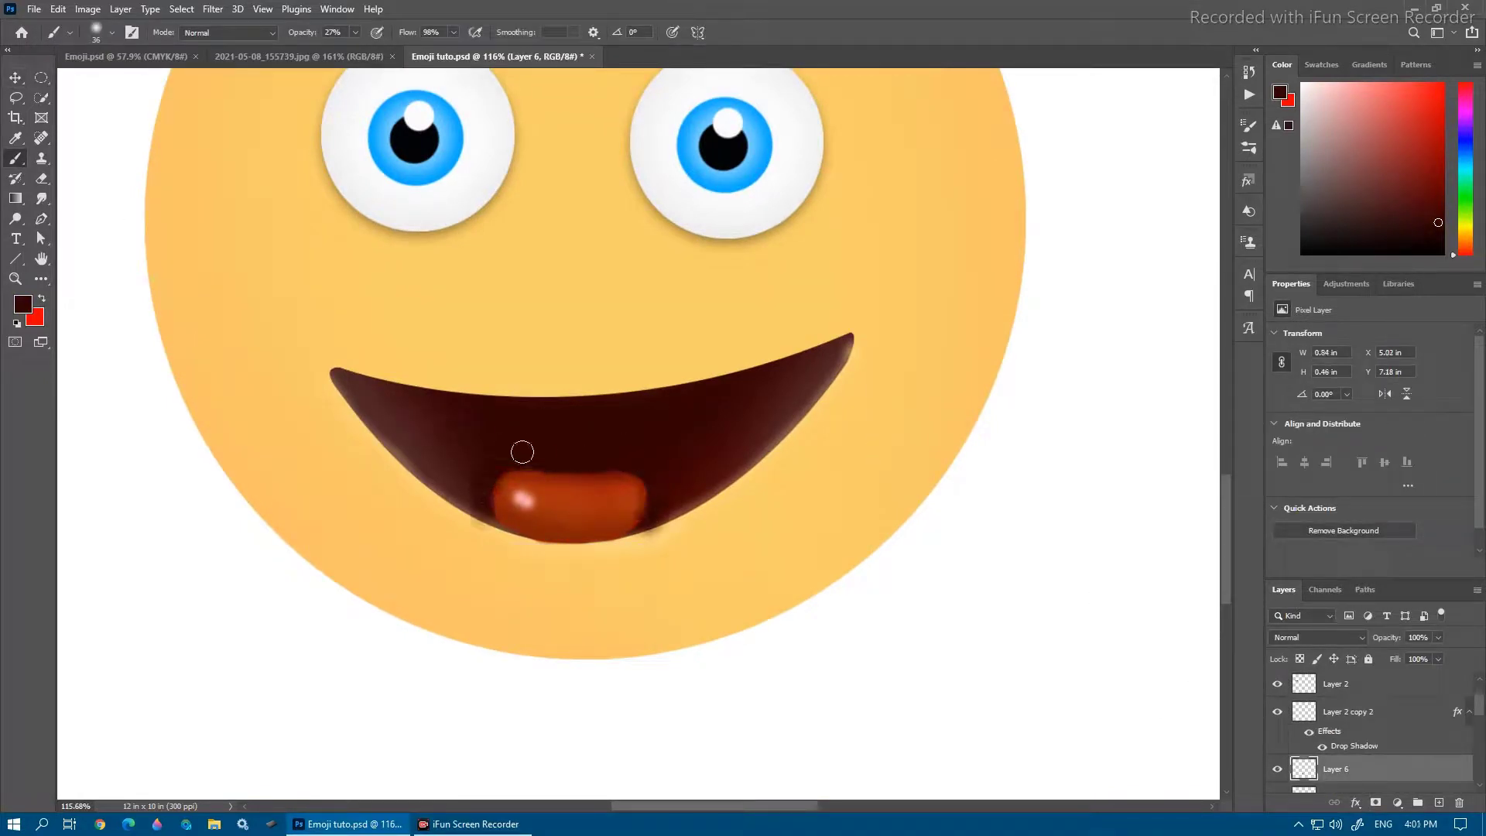
{"action": "left_click", "coordinate": [529, 548], "text": "alt"}
{"action": "left_click_drag", "start_coordinate": [528, 548], "coordinate": [747, 521]}
{"action": "scroll", "coordinate": [747, 521], "scroll_direction": "down", "scroll_amount": 5}
{"action": "scroll", "coordinate": [648, 432], "scroll_direction": "up", "scroll_amount": 5}
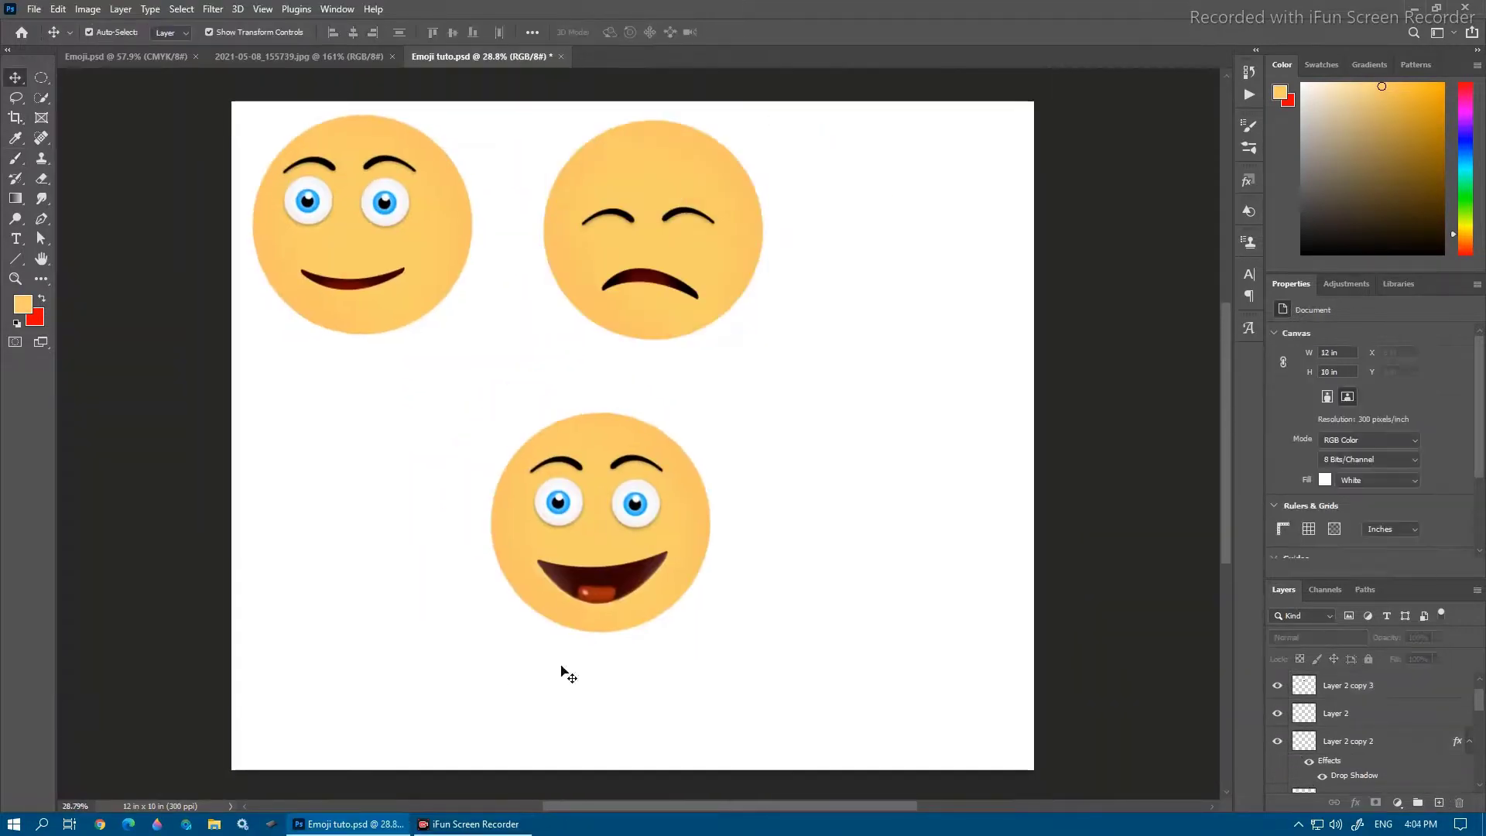
Move the open-mouth emoji to the upper right beside the frowning face, and group all the emoji layers
{"action": "left_click_drag", "start_coordinate": [596, 546], "coordinate": [903, 248]}
{"action": "scroll", "coordinate": [1416, 746], "scroll_direction": "down", "scroll_amount": 10}
{"action": "left_click", "coordinate": [1417, 746]}
{"action": "scroll", "coordinate": [1416, 735], "scroll_direction": "up", "scroll_amount": 10}
{"action": "left_click", "coordinate": [1393, 686], "text": "shift"}
{"action": "left_click", "coordinate": [120, 9]}
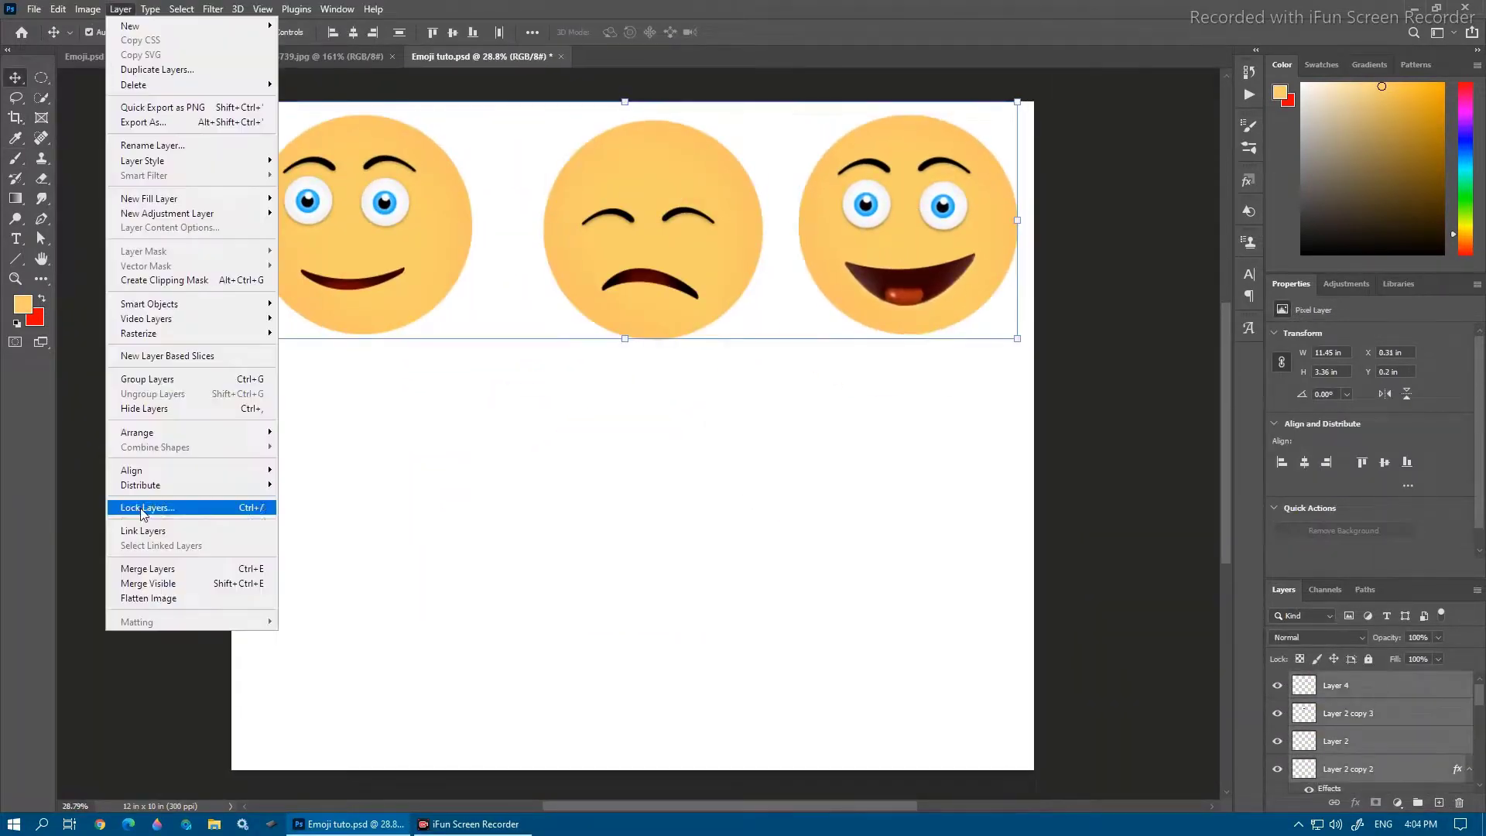
{"action": "left_click", "coordinate": [163, 380]}
Add a new layer with a circle about 3.15 in wide below the first emoji, and fill it with the yellow face colour
{"action": "key", "text": "ctrl+shift+alt+n"}
{"action": "key", "text": "m"}
{"action": "left_click_drag", "start_coordinate": [306, 399], "coordinate": [518, 611]}
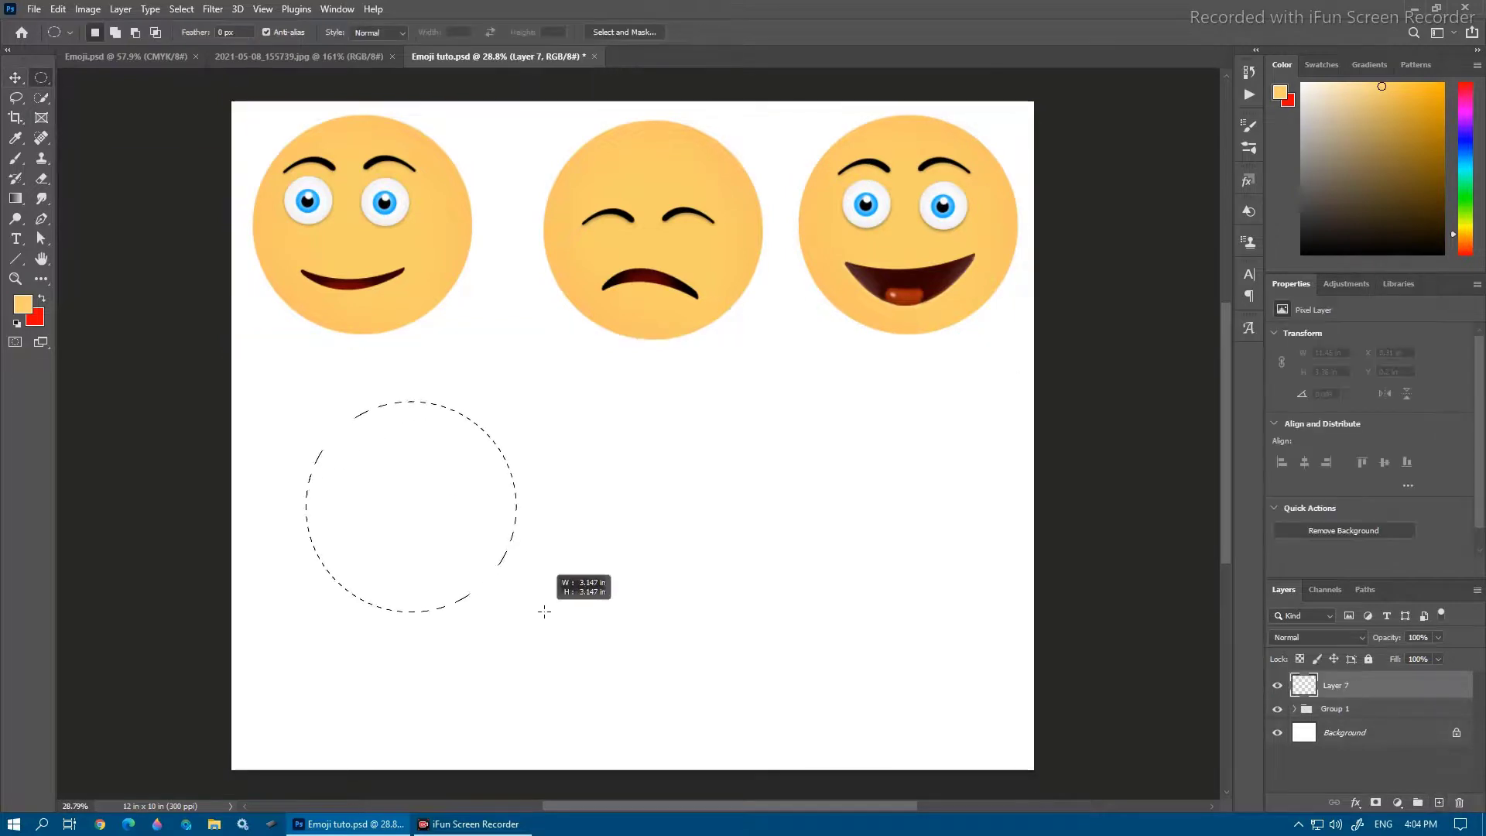
{"action": "key", "text": "alt+BackSpace"}
Shade the new circle's edges with the darker orange sampled from the first emoji's rim, using the soft brush
{"action": "key", "text": "b"}
{"action": "left_click", "coordinate": [462, 196], "text": "alt"}
{"action": "mouse_move", "coordinate": [541, 433]}
{"action": "left_mouse_down"}
{"action": "mouse_move", "coordinate": [534, 541]}
{"action": "mouse_move", "coordinate": [333, 596]}
{"action": "left_mouse_up"}
{"action": "scroll", "coordinate": [353, 581], "scroll_direction": "up", "scroll_amount": 2}
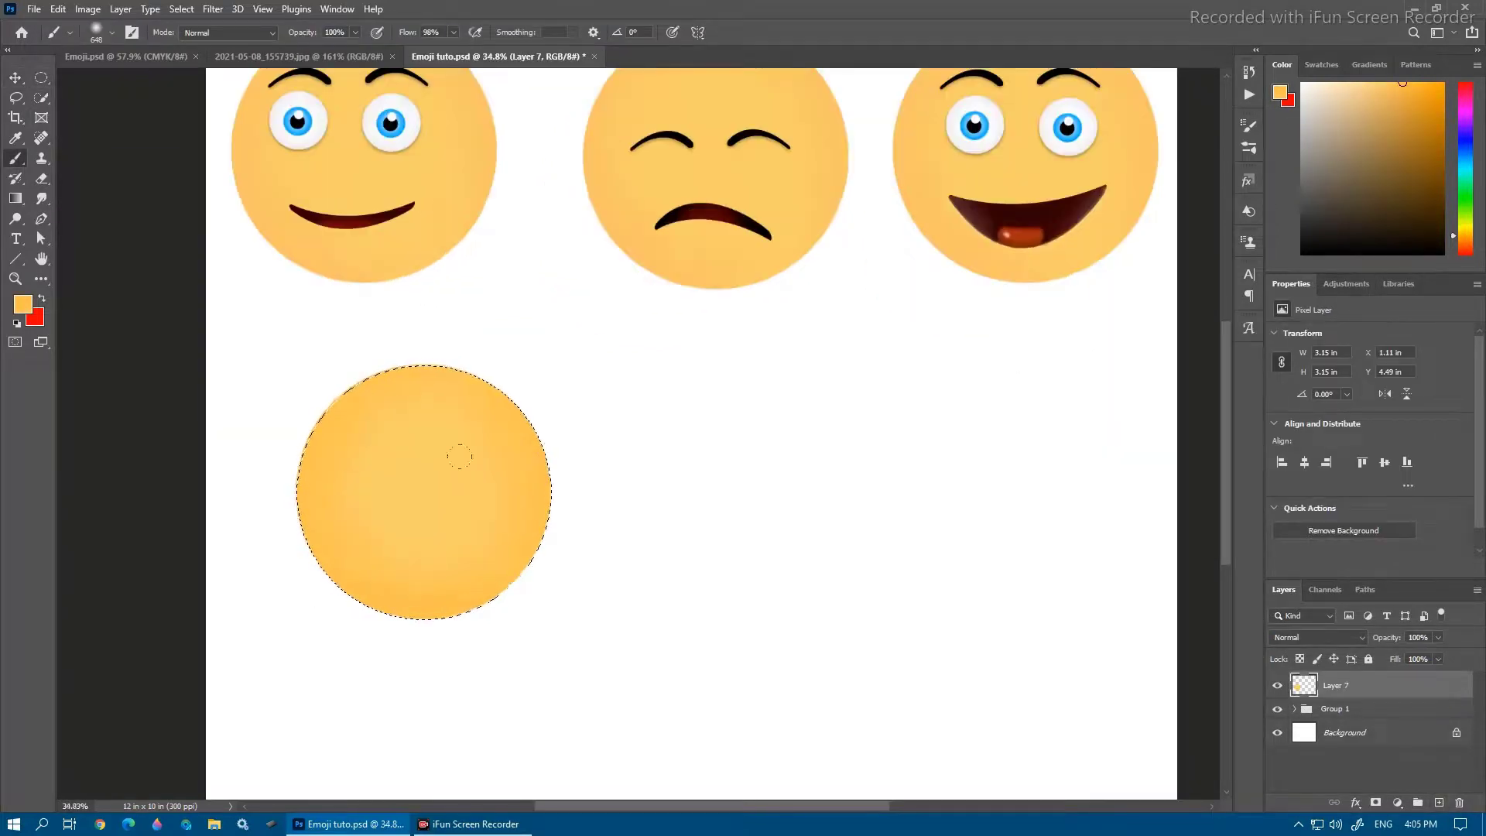
Deselect the circle, and on a new layer draw a closed arched path for the left closed eye with the Pen tool
{"action": "left_click", "coordinate": [1439, 803]}
{"action": "left_click", "coordinate": [41, 219]}
{"action": "key", "text": "ctrl+d"}
{"action": "scroll", "coordinate": [345, 492], "scroll_direction": "up", "scroll_amount": 3}
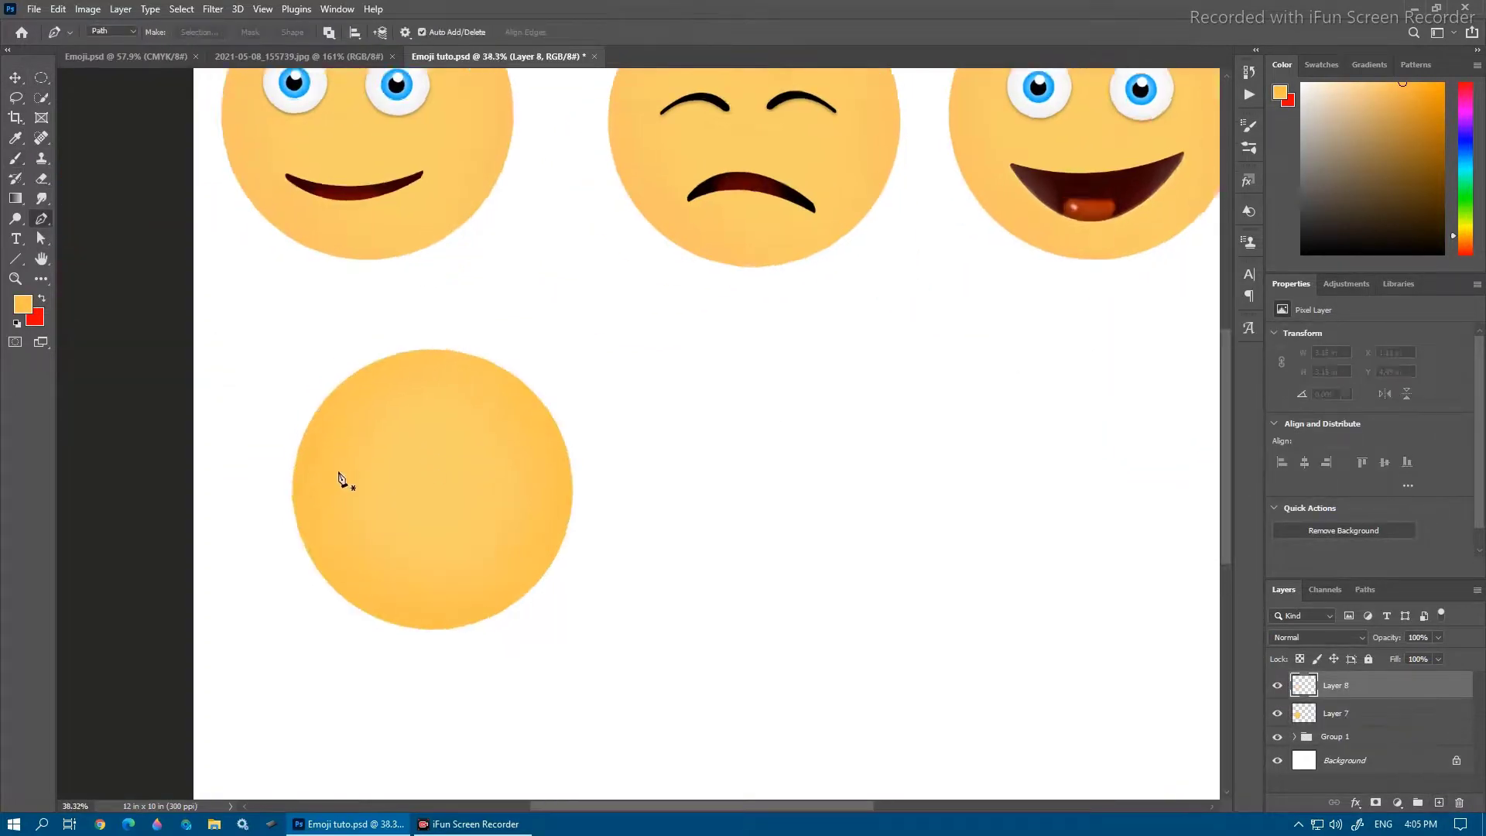
{"action": "left_click", "coordinate": [320, 466]}
{"action": "mouse_move", "coordinate": [399, 459]}
{"action": "left_mouse_down"}
{"action": "mouse_move", "coordinate": [428, 496]}
{"action": "mouse_move", "coordinate": [403, 463]}
{"action": "left_mouse_up"}
{"action": "scroll", "coordinate": [408, 462], "scroll_direction": "up", "scroll_amount": 2}
{"action": "left_click", "coordinate": [424, 446], "text": "alt"}
{"action": "left_click", "coordinate": [416, 458], "text": "alt"}
{"action": "mouse_move", "coordinate": [283, 466]}
{"action": "left_mouse_down"}
{"action": "mouse_move", "coordinate": [186, 539]}
{"action": "mouse_move", "coordinate": [179, 527]}
{"action": "mouse_move", "coordinate": [294, 449]}
{"action": "left_mouse_up"}
{"action": "left_click", "coordinate": [283, 465], "text": "alt"}
{"action": "scroll", "coordinate": [280, 467], "scroll_direction": "up", "scroll_amount": 1}
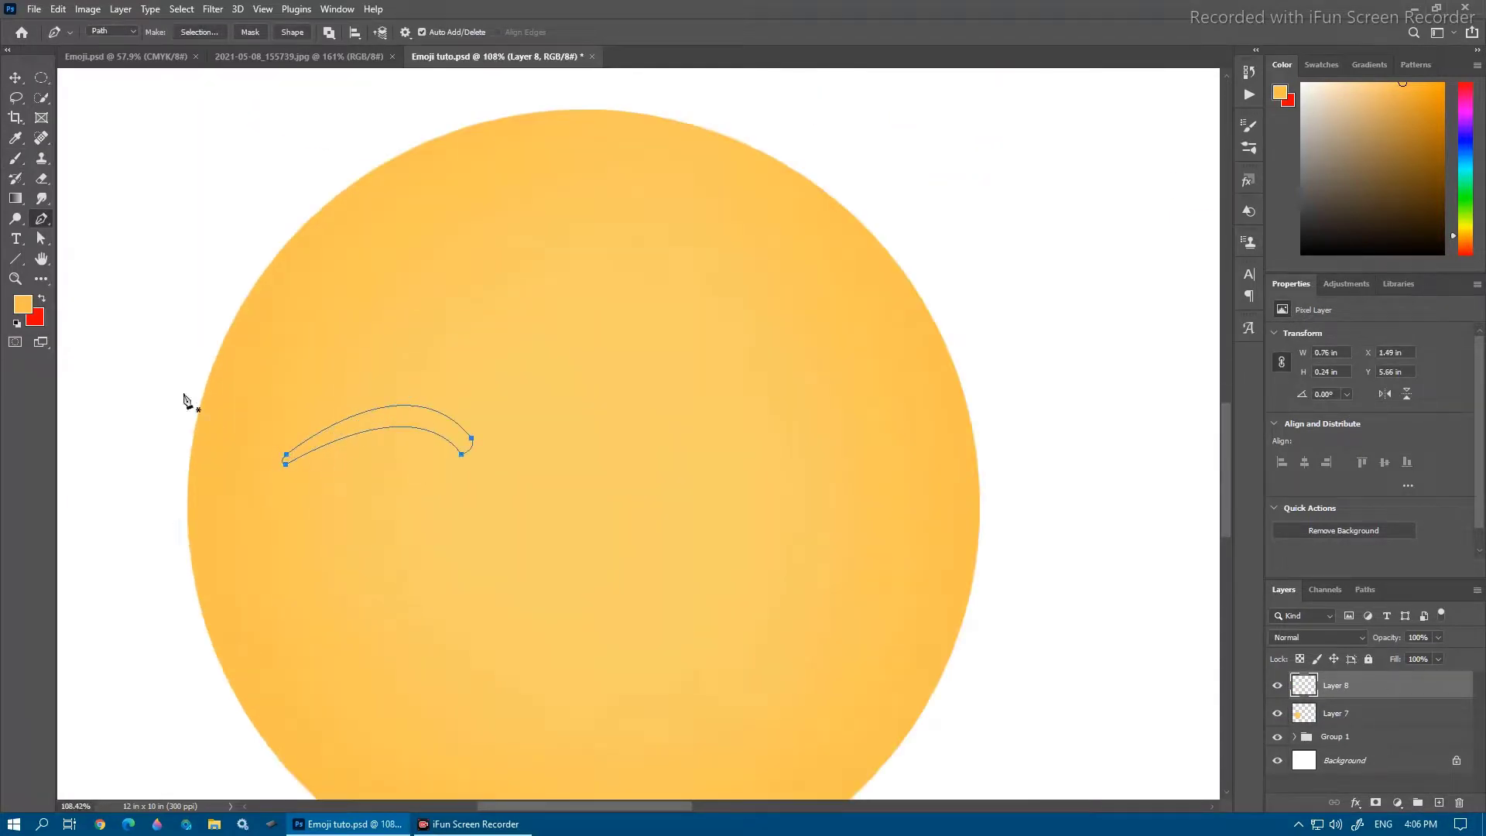
Turn the eye path into a selection, paint it black, and deselect it
{"action": "right_click", "coordinate": [379, 417]}
{"action": "left_click", "coordinate": [424, 482]}
{"action": "left_click", "coordinate": [820, 223]}
{"action": "key", "text": "b"}
{"action": "scroll", "coordinate": [613, 374], "scroll_direction": "down", "scroll_amount": 6}
{"action": "left_click", "coordinate": [876, 153], "text": "alt"}
{"action": "scroll", "coordinate": [573, 387], "scroll_direction": "up", "scroll_amount": 5}
{"action": "mouse_move", "coordinate": [442, 412]}
{"action": "left_mouse_down"}
{"action": "mouse_move", "coordinate": [773, 411]}
{"action": "mouse_move", "coordinate": [764, 399]}
{"action": "left_mouse_up"}
{"action": "key", "text": "ctrl+d"}
Duplicate the closed eye onto the right half of the face and flip the copy horizontally
{"action": "left_click", "coordinate": [16, 77]}
{"action": "key", "text": "ctrl+t"}
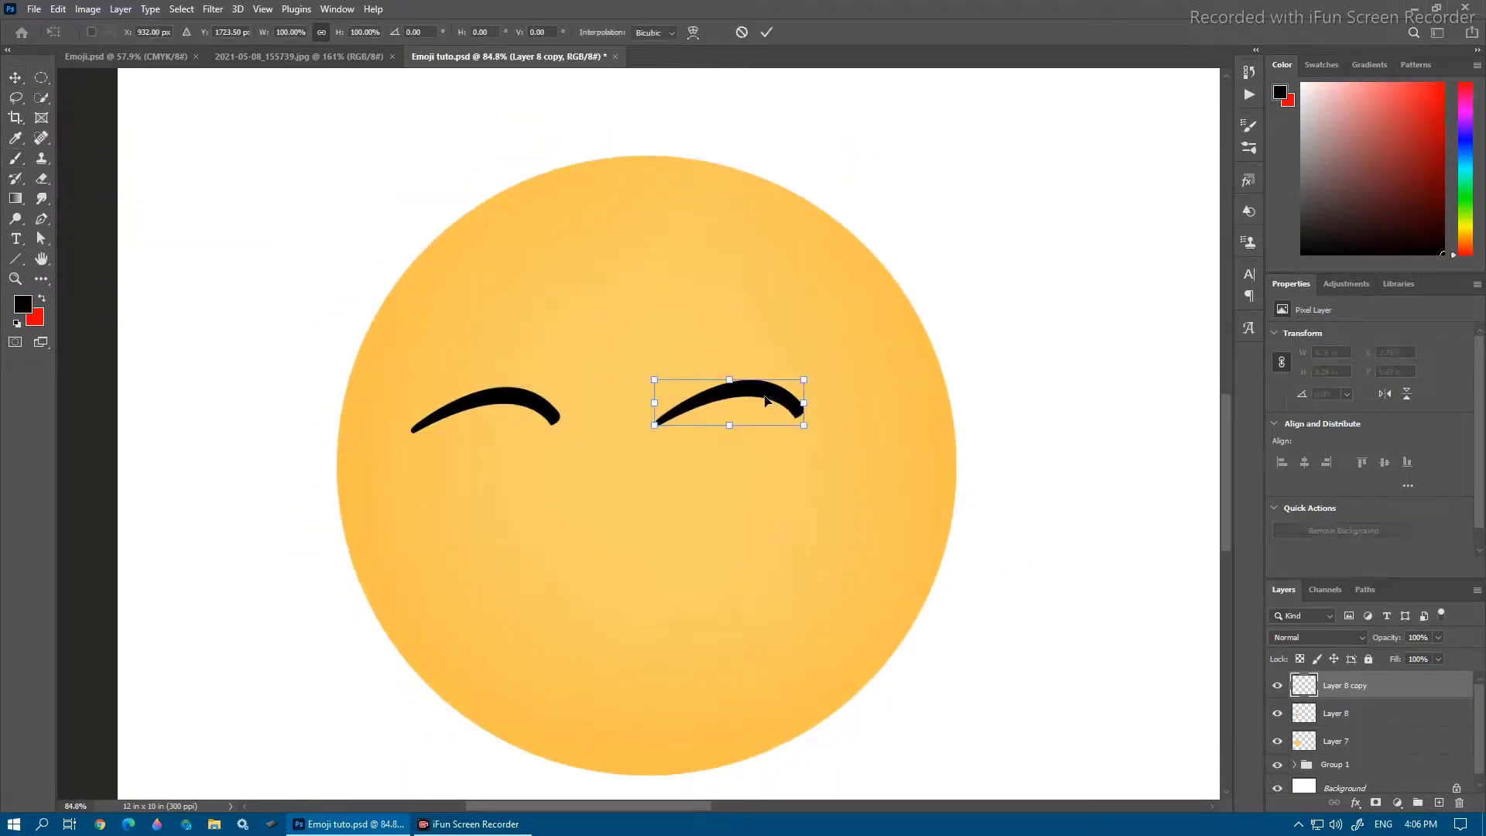
{"action": "right_click", "coordinate": [764, 397]}
{"action": "left_click", "coordinate": [805, 659]}
{"action": "key", "text": "Return"}
{"action": "scroll", "coordinate": [596, 275], "scroll_direction": "down", "scroll_amount": 2}
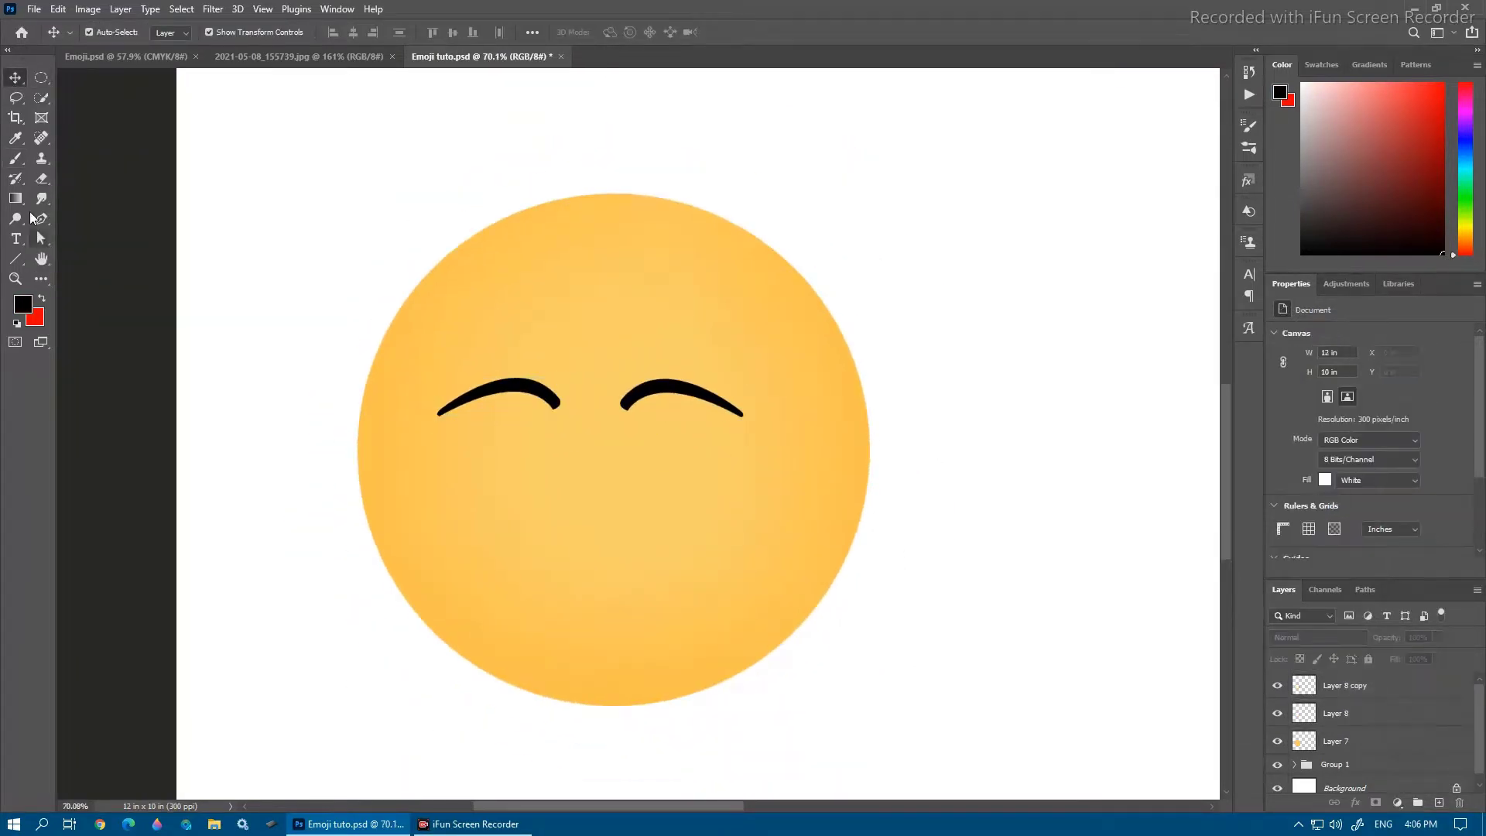
Draw a wide open laughing mouth path below the eyes on a new layer, adjusting the curve at its right corner
{"action": "key", "text": "ctrl+shift+alt+n"}
{"action": "key", "text": "p"}
{"action": "left_click", "coordinate": [457, 514]}
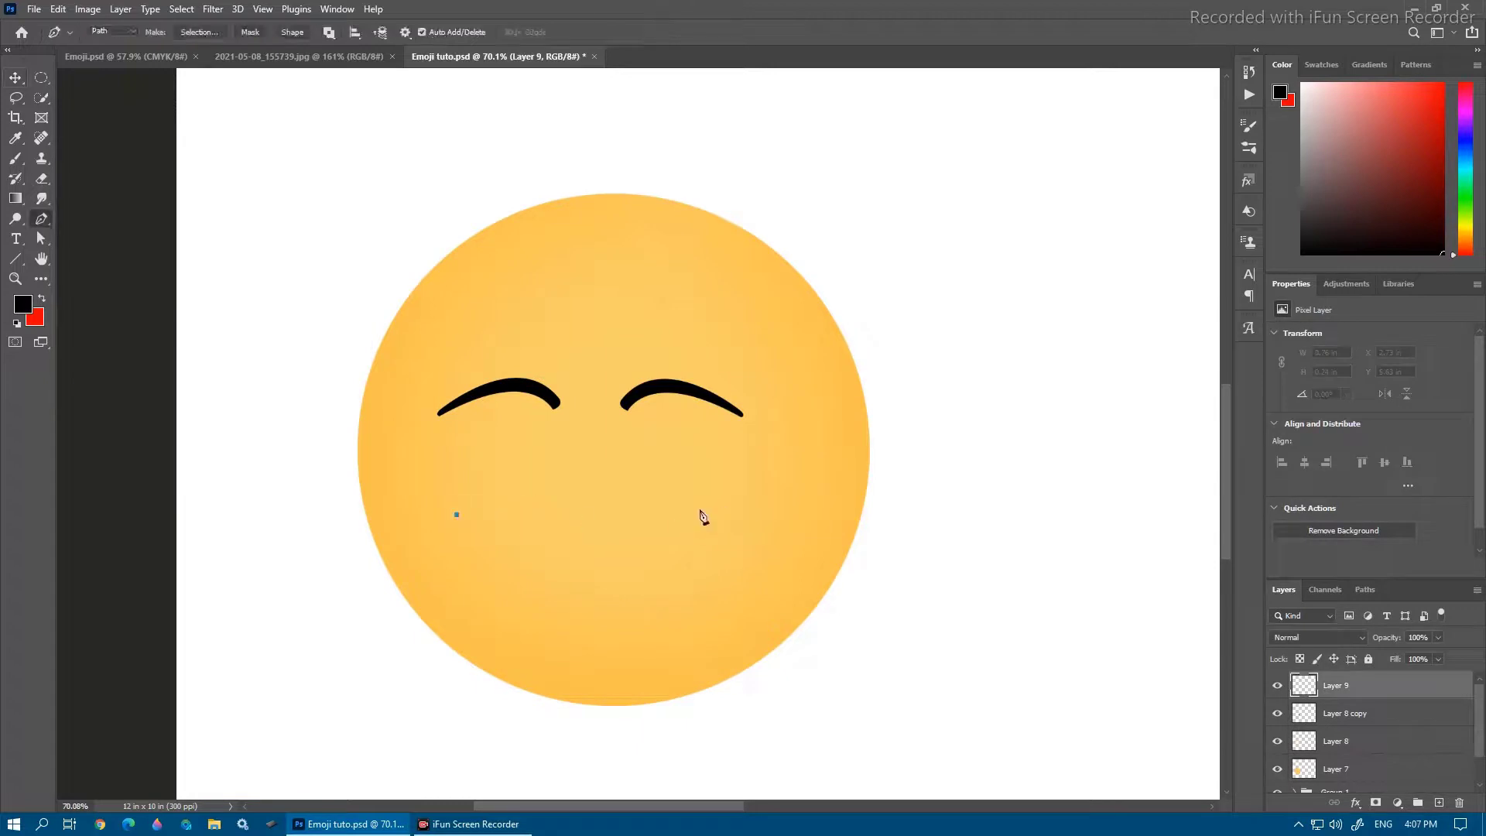
{"action": "left_click_drag", "start_coordinate": [700, 511], "coordinate": [679, 542]}
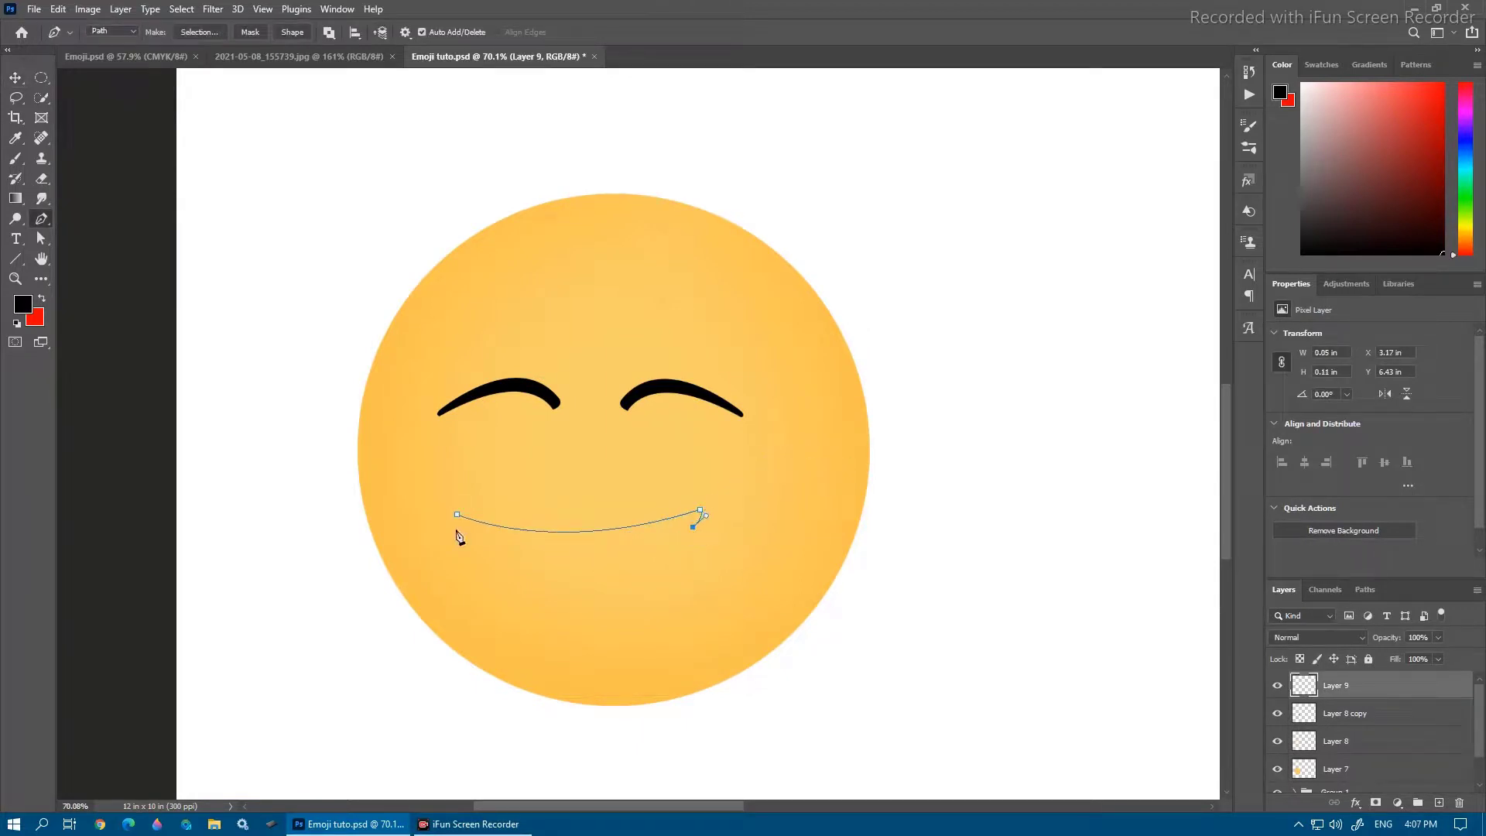
{"action": "left_click_drag", "start_coordinate": [457, 531], "coordinate": [325, 348]}
{"action": "scroll", "coordinate": [488, 562], "scroll_direction": "up", "scroll_amount": 2}
{"action": "left_click", "coordinate": [443, 492]}
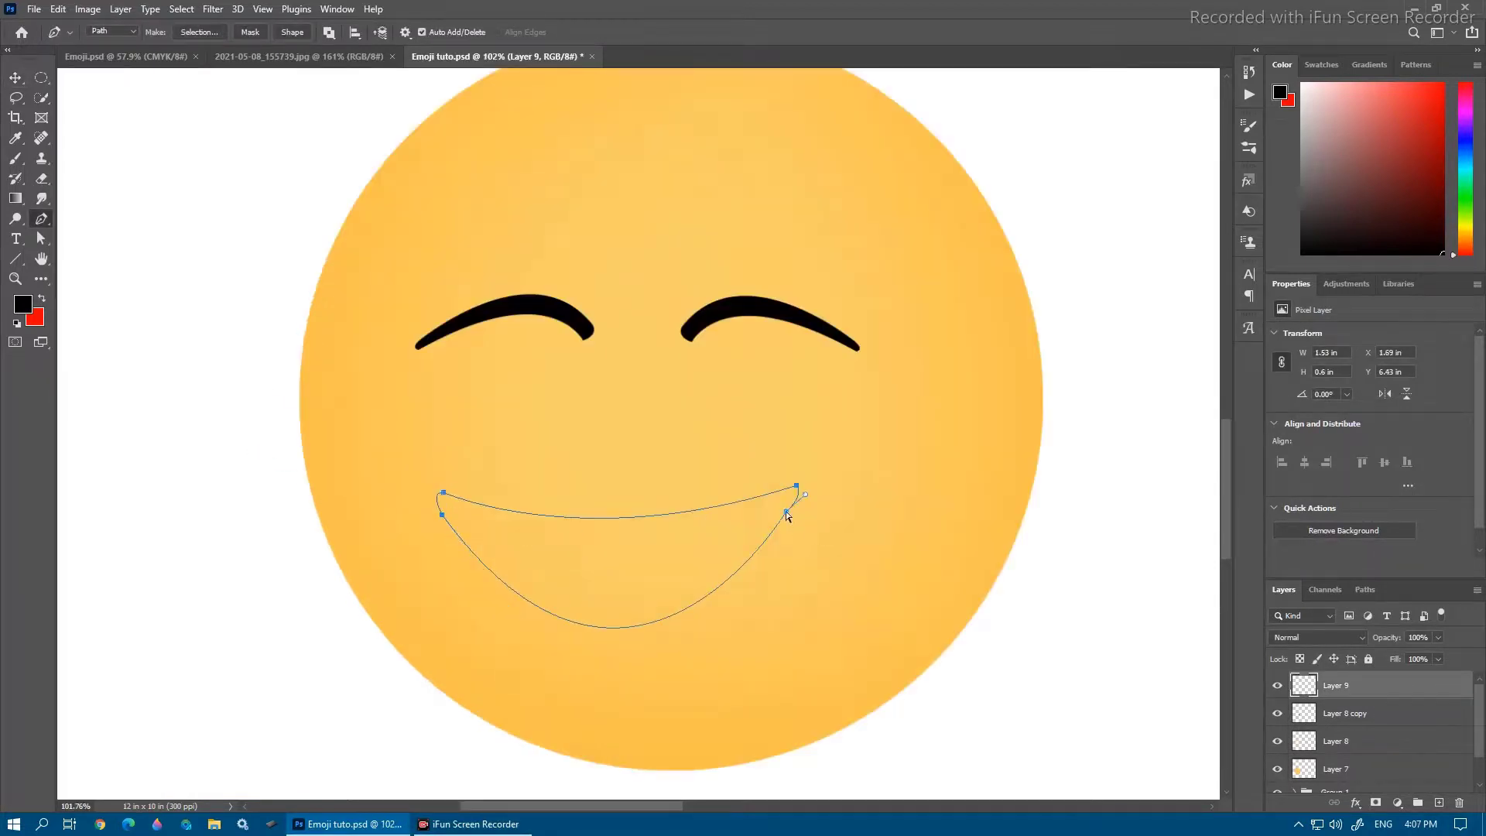
{"action": "left_click", "coordinate": [787, 512], "text": "ctrl"}
{"action": "left_click_drag", "start_coordinate": [805, 495], "coordinate": [803, 486]}
{"action": "scroll", "coordinate": [479, 504], "scroll_direction": "down", "scroll_amount": 5}
{"action": "scroll", "coordinate": [470, 507], "scroll_direction": "up", "scroll_amount": 1}
{"action": "scroll", "coordinate": [545, 573], "scroll_direction": "up", "scroll_amount": 1}
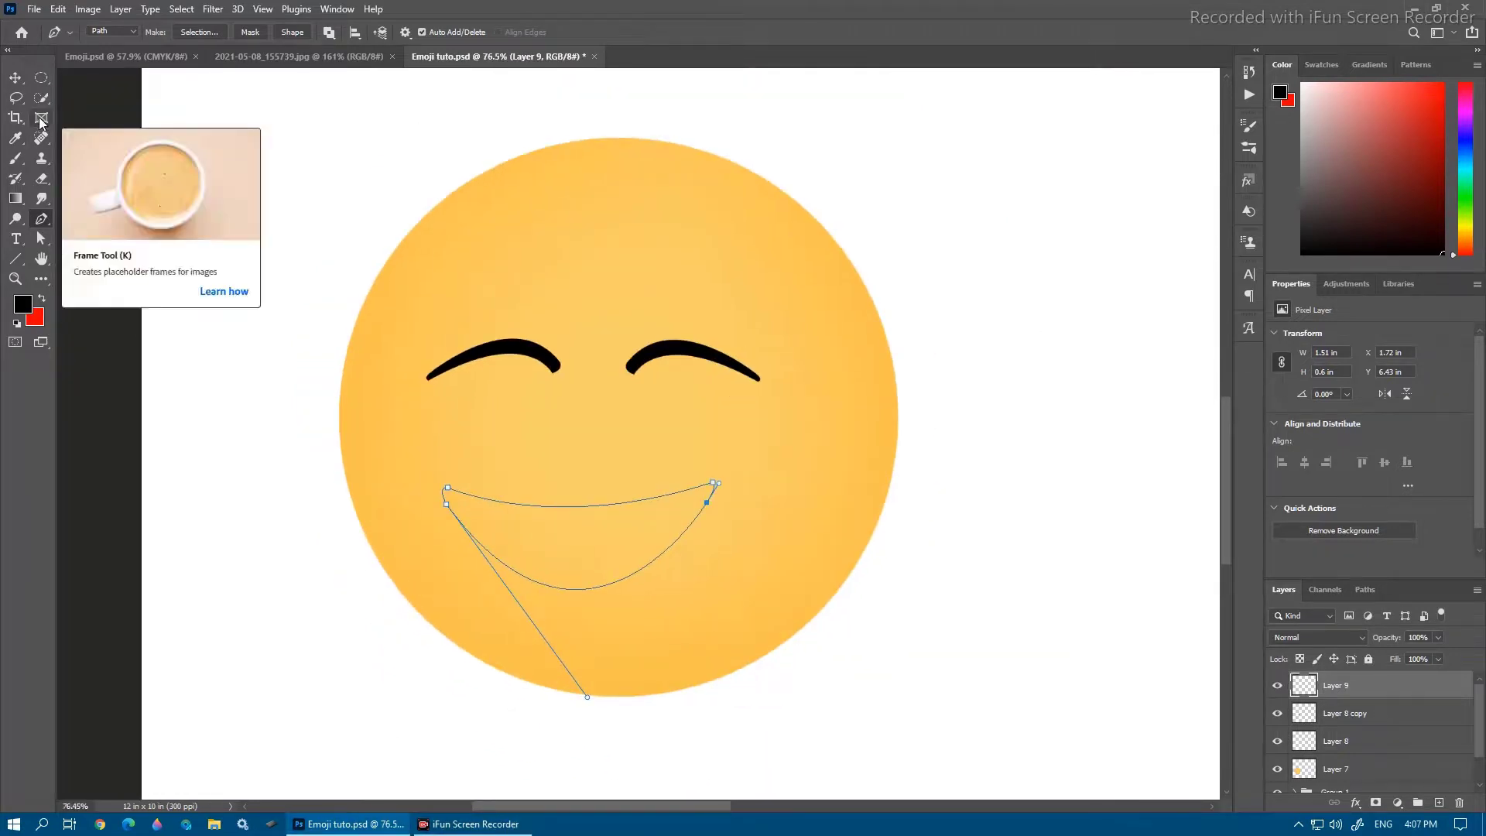
Turn the mouth path into a selection and paint it with the dark red sampled from the open-mouth emoji
{"action": "right_click", "coordinate": [597, 171]}
{"action": "left_click", "coordinate": [642, 236]}
{"action": "left_click", "coordinate": [819, 223]}
{"action": "key", "text": "b"}
{"action": "scroll", "coordinate": [762, 426], "scroll_direction": "down", "scroll_amount": 7}
{"action": "left_click_drag", "start_coordinate": [1019, 290], "coordinate": [736, 454]}
{"action": "left_click", "coordinate": [1077, 273], "text": "alt"}
{"action": "mouse_move", "coordinate": [359, 548]}
{"action": "left_mouse_down"}
{"action": "mouse_move", "coordinate": [436, 459]}
{"action": "mouse_move", "coordinate": [511, 557]}
{"action": "left_mouse_up"}
{"action": "scroll", "coordinate": [483, 557], "scroll_direction": "up", "scroll_amount": 3}
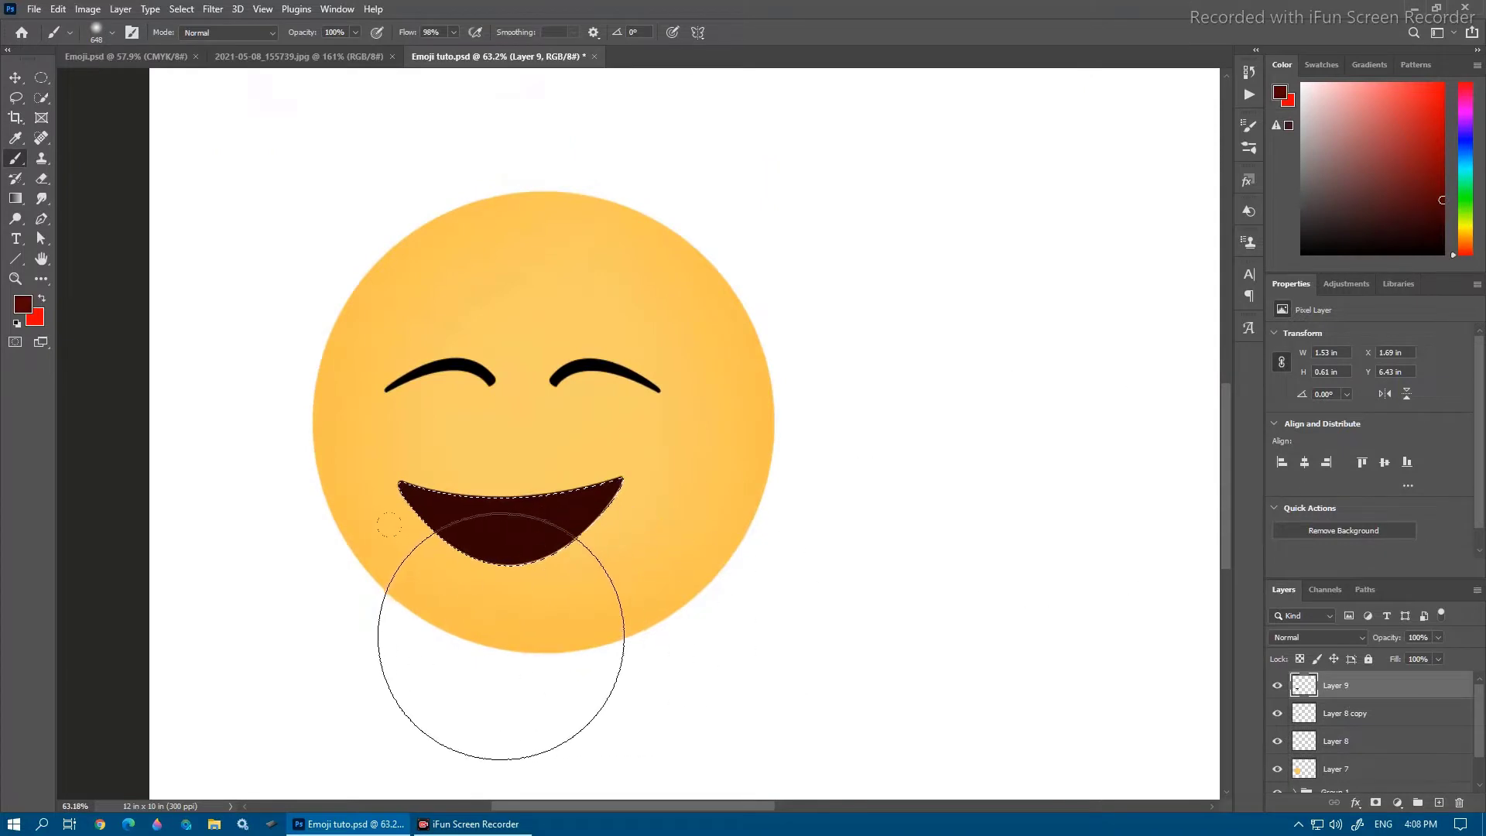
Shade the lower part of the mouth with progressively brighter reds, using smaller soft brush sizes
{"action": "left_click_drag", "start_coordinate": [524, 624], "coordinate": [424, 634]}
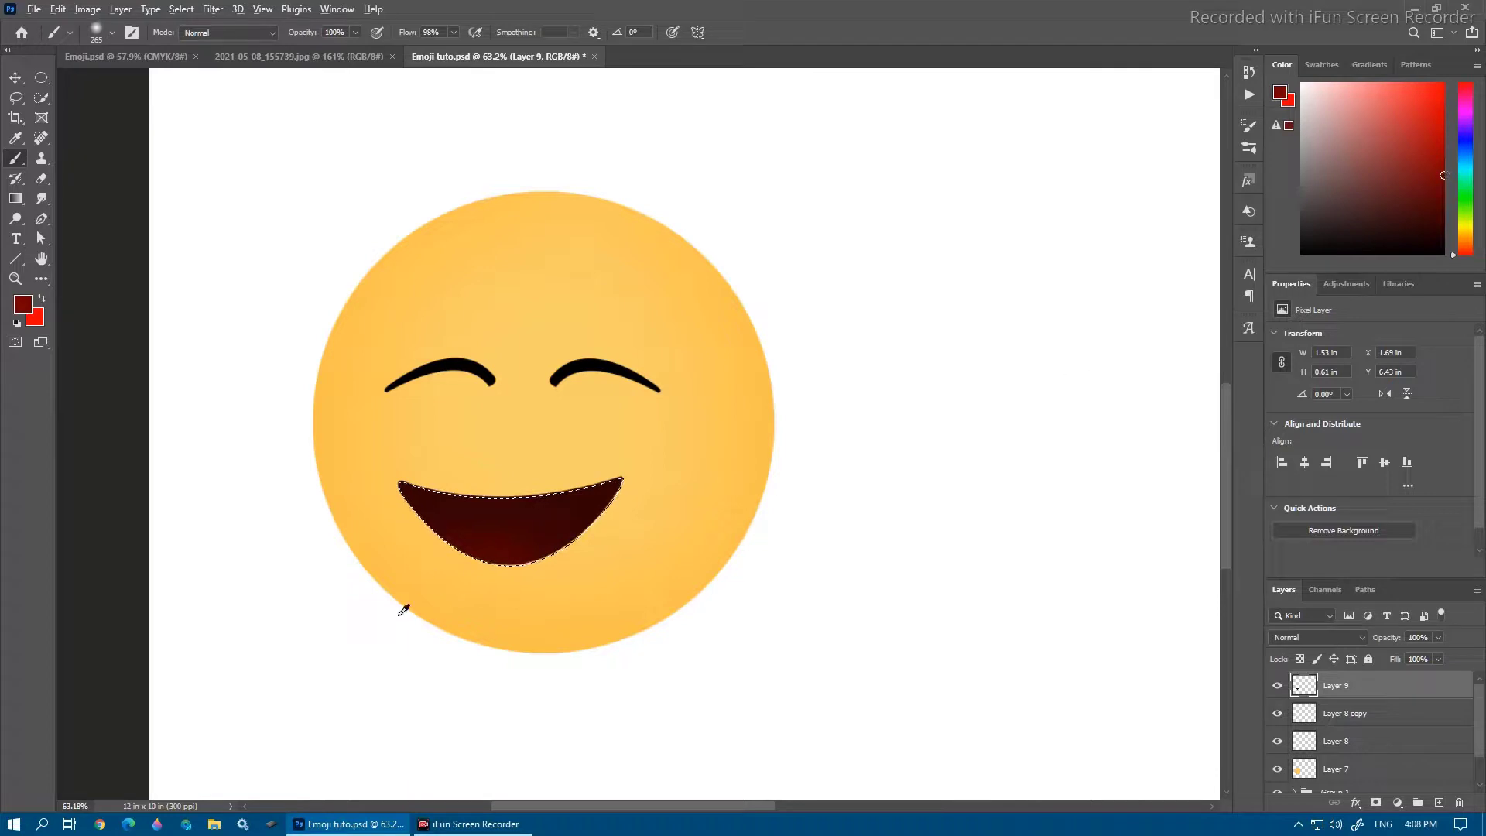
{"action": "left_click_drag", "start_coordinate": [403, 611], "coordinate": [385, 614]}
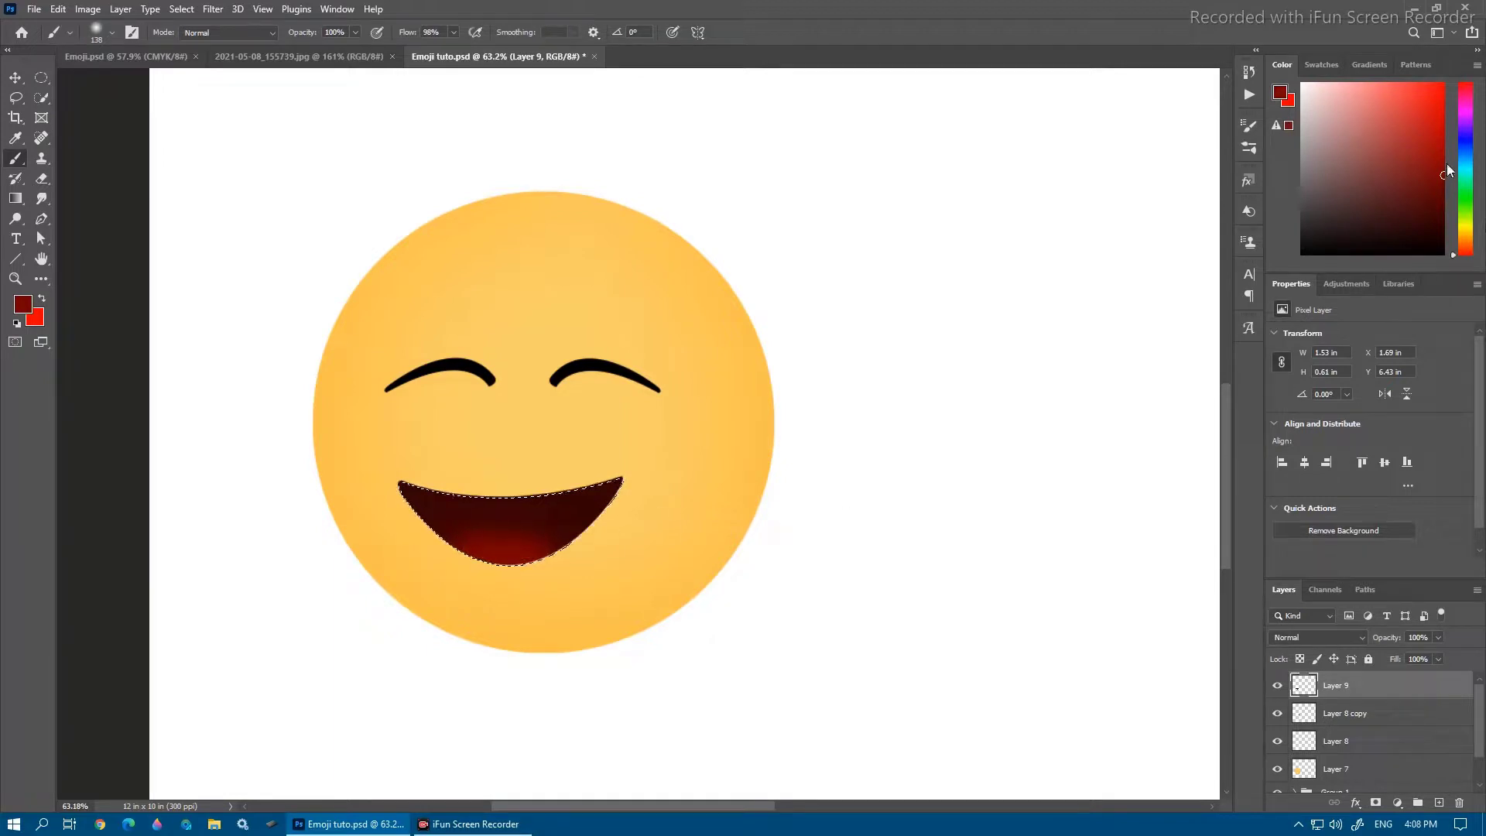
{"action": "left_click", "coordinate": [1442, 161]}
{"action": "scroll", "coordinate": [467, 571], "scroll_direction": "up", "scroll_amount": 3}
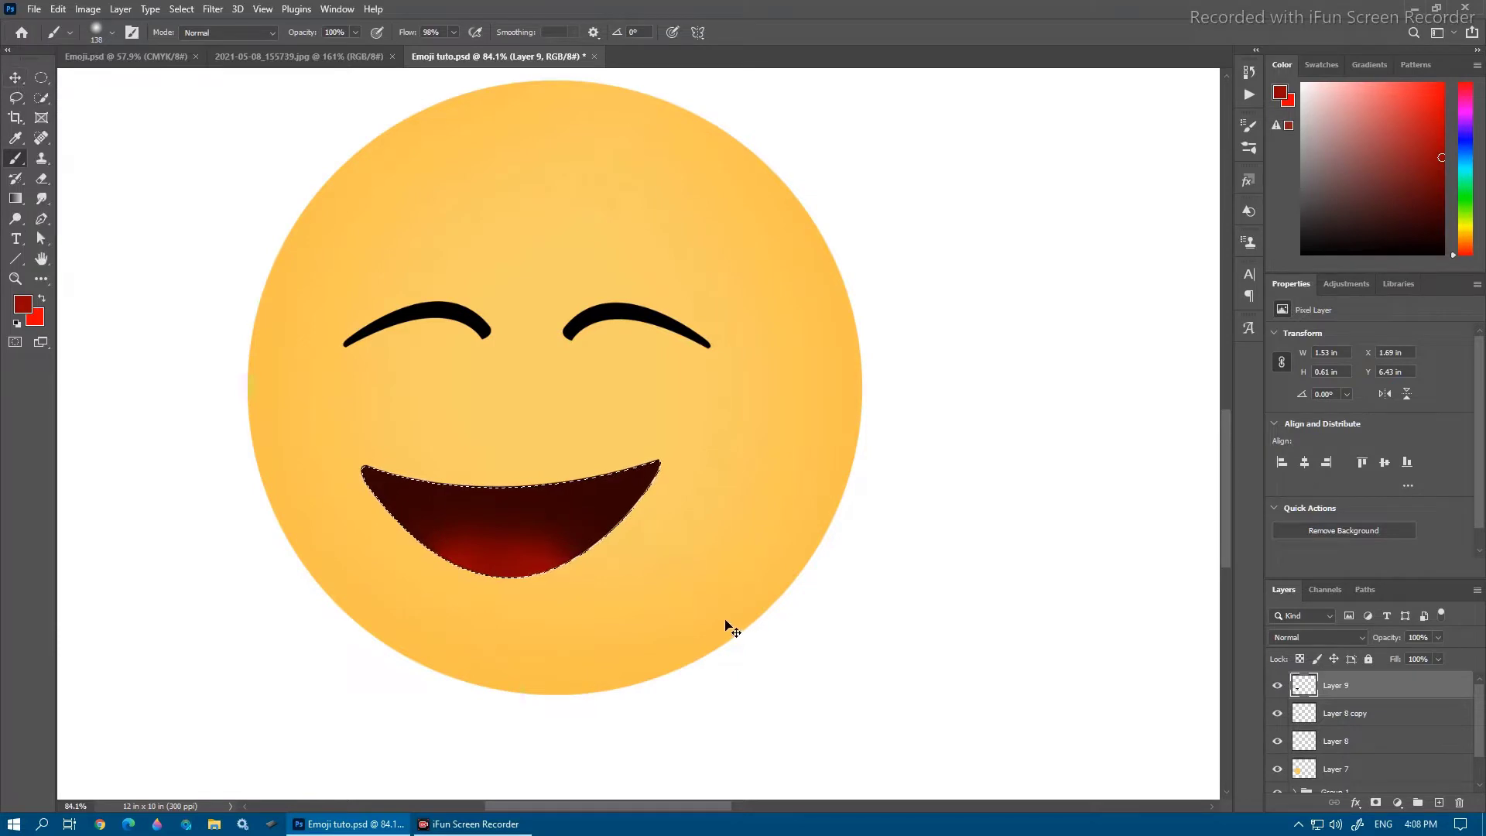
{"action": "key", "text": "ctrl+d"}
{"action": "left_click", "coordinate": [1439, 803]}
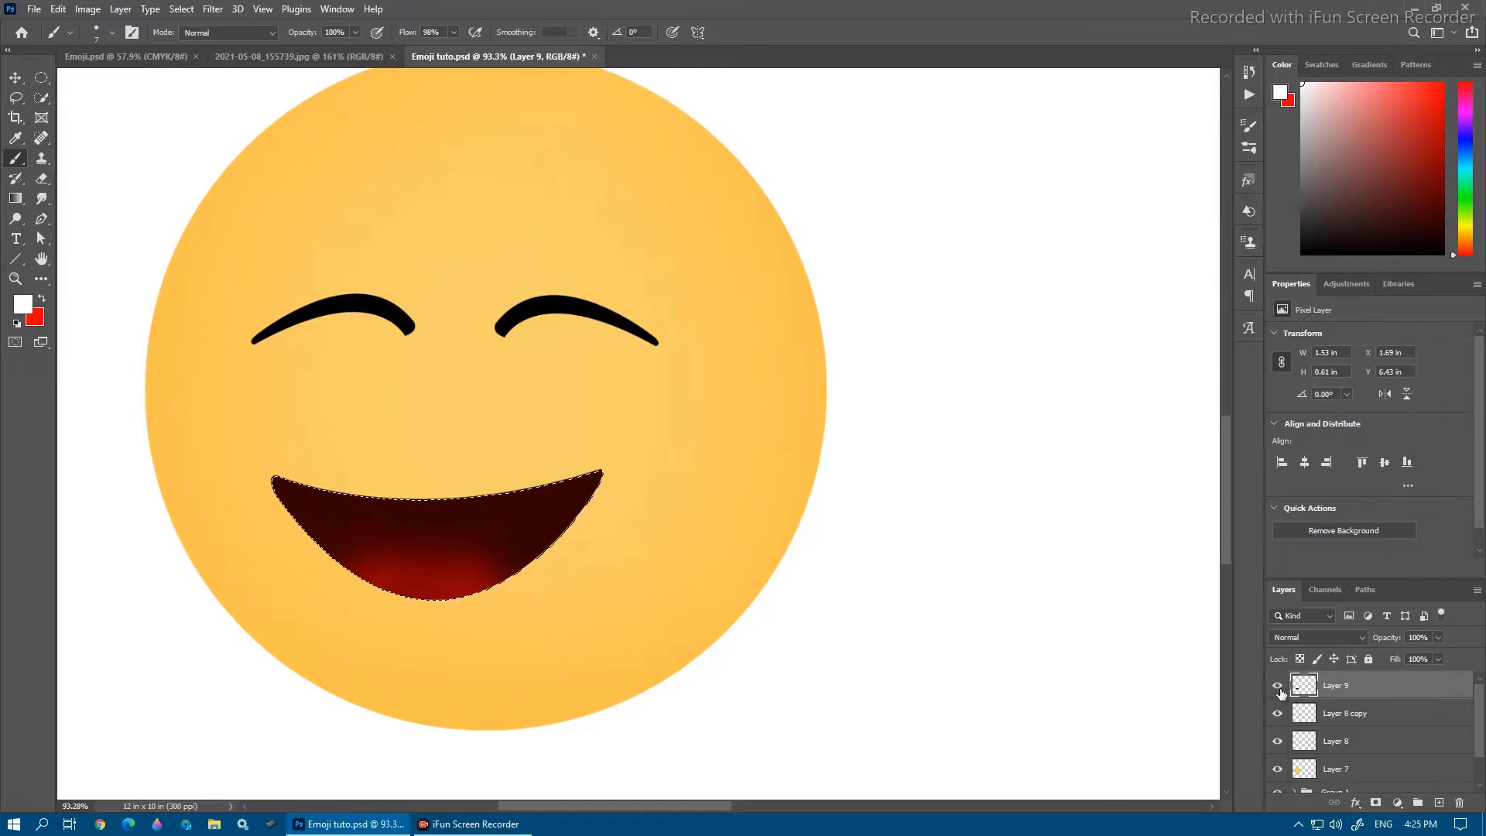
{"action": "left_click", "coordinate": [1278, 686]}
{"action": "left_click", "coordinate": [1278, 686]}
Draw a small teardrop path below the right eye's outer end on a new layer, and turn it into a selection
{"action": "left_click", "coordinate": [1439, 801]}
{"action": "key", "text": "p"}
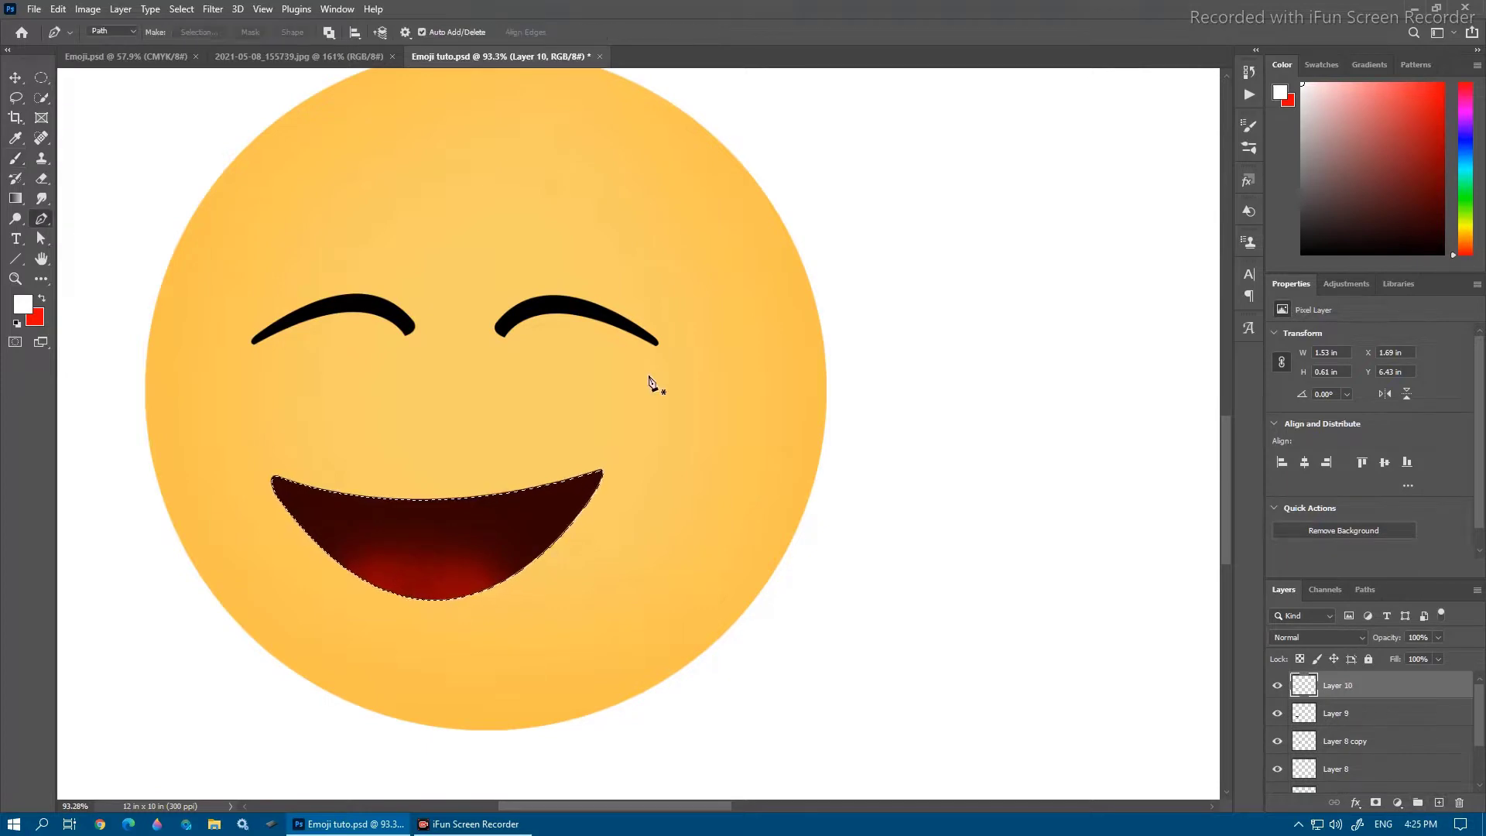
{"action": "left_click", "coordinate": [657, 364]}
{"action": "mouse_move", "coordinate": [682, 398]}
{"action": "left_mouse_down"}
{"action": "mouse_move", "coordinate": [691, 409]}
{"action": "mouse_move", "coordinate": [671, 423]}
{"action": "left_mouse_up"}
{"action": "scroll", "coordinate": [683, 413], "scroll_direction": "up", "scroll_amount": 3}
{"action": "mouse_move", "coordinate": [649, 347]}
{"action": "left_mouse_down"}
{"action": "mouse_move", "coordinate": [683, 416]}
{"action": "mouse_move", "coordinate": [639, 434]}
{"action": "mouse_move", "coordinate": [684, 424]}
{"action": "mouse_move", "coordinate": [672, 418]}
{"action": "mouse_move", "coordinate": [685, 373]}
{"action": "left_mouse_up"}
{"action": "right_click", "coordinate": [669, 403]}
{"action": "key", "text": "ctrl+Return"}
Paint the teardrop selection with several progressively brighter shades of blue
{"action": "left_click", "coordinate": [16, 160]}
{"action": "left_click", "coordinate": [1465, 158]}
{"action": "left_click", "coordinate": [1465, 151]}
{"action": "left_click", "coordinate": [1441, 131]}
{"action": "scroll", "coordinate": [648, 440], "scroll_direction": "up", "scroll_amount": 2}
{"action": "left_click", "coordinate": [1440, 119]}
{"action": "left_click", "coordinate": [1440, 107]}
{"action": "scroll", "coordinate": [644, 371], "scroll_direction": "down", "scroll_amount": 1}
Add two white highlight dots to the teardrop with a small hard round brush
{"action": "left_click", "coordinate": [112, 32]}
{"action": "double_click", "coordinate": [239, 239]}
{"action": "left_click", "coordinate": [1302, 83]}
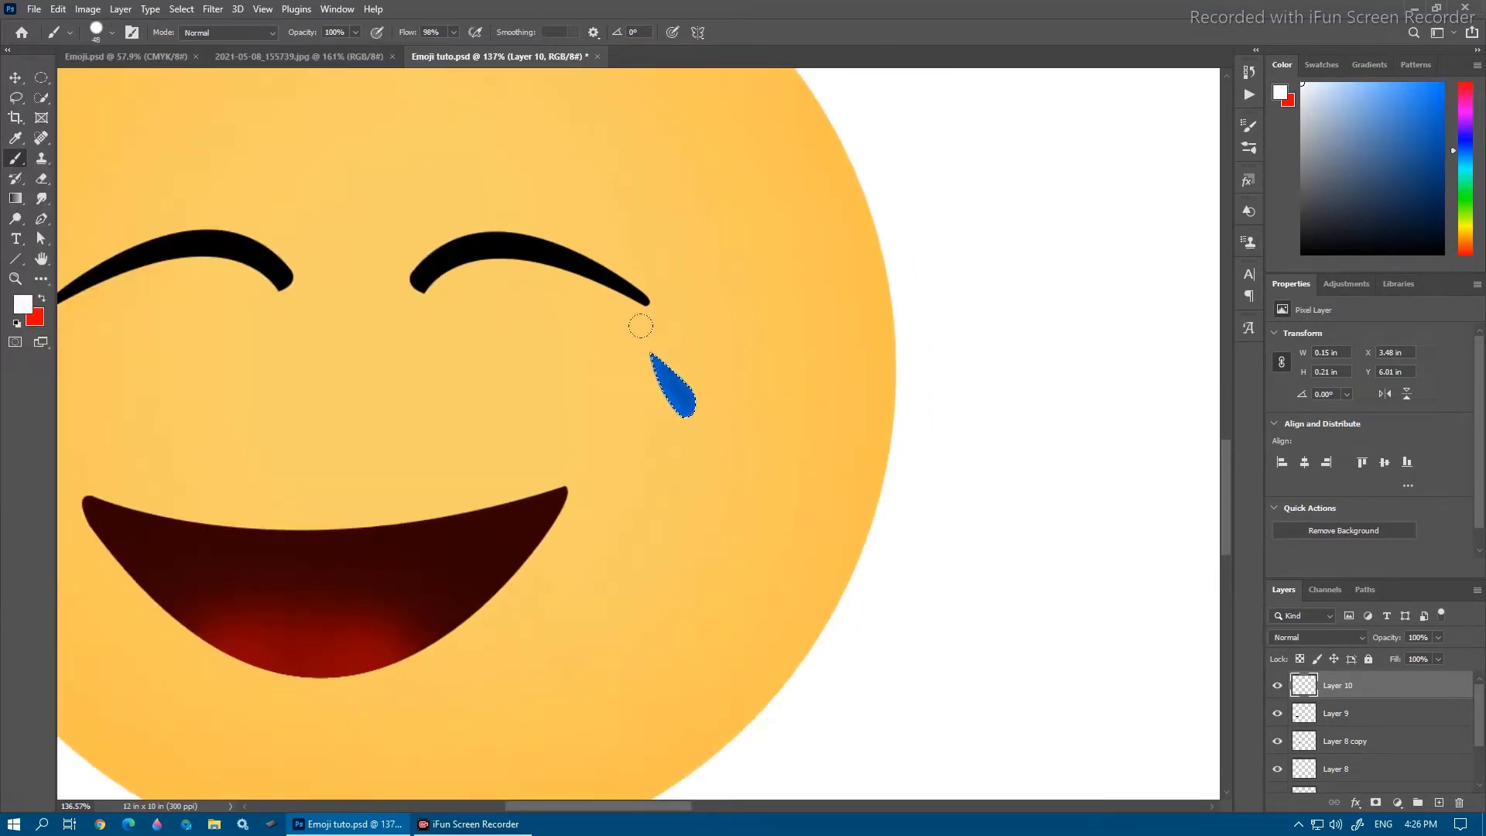
{"action": "left_click_drag", "start_coordinate": [641, 326], "coordinate": [627, 326]}
{"action": "left_click", "coordinate": [676, 385]}
{"action": "left_click", "coordinate": [684, 398]}
{"action": "scroll", "coordinate": [706, 404], "scroll_direction": "down", "scroll_amount": 5}
{"action": "scroll", "coordinate": [778, 482], "scroll_direction": "up", "scroll_amount": 2}
Convert the teardrop layer to a smart object and enlarge it to about 0.21 by 0.28 in
{"action": "left_click", "coordinate": [16, 77]}
{"action": "right_click", "coordinate": [1373, 684]}
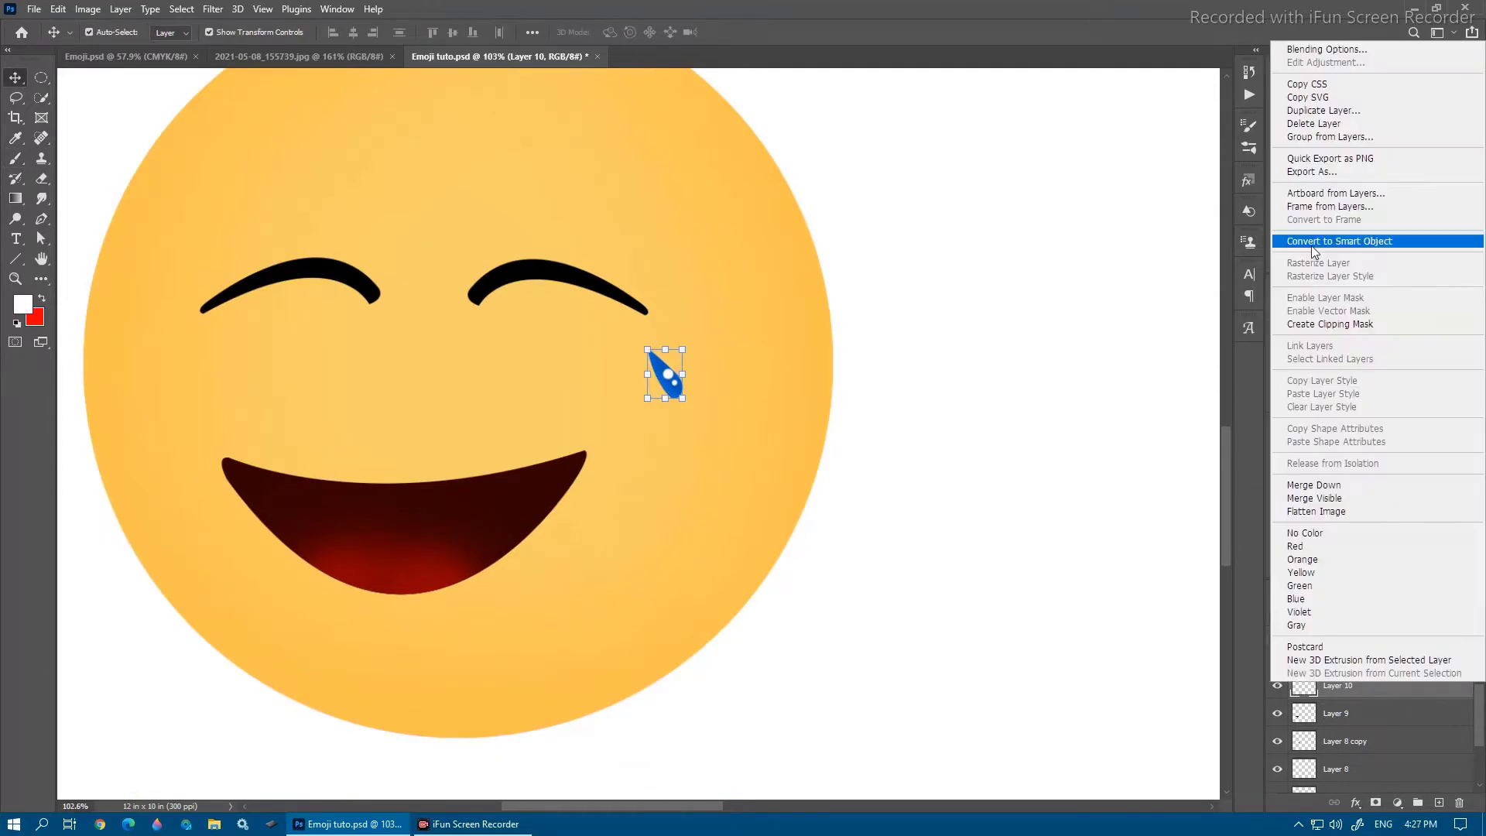
{"action": "left_click", "coordinate": [1313, 241]}
{"action": "left_click_drag", "start_coordinate": [683, 399], "coordinate": [696, 418]}
{"action": "left_click", "coordinate": [743, 34]}
{"action": "scroll", "coordinate": [669, 302], "scroll_direction": "down", "scroll_amount": 5}
{"action": "scroll", "coordinate": [680, 340], "scroll_direction": "up", "scroll_amount": 4}
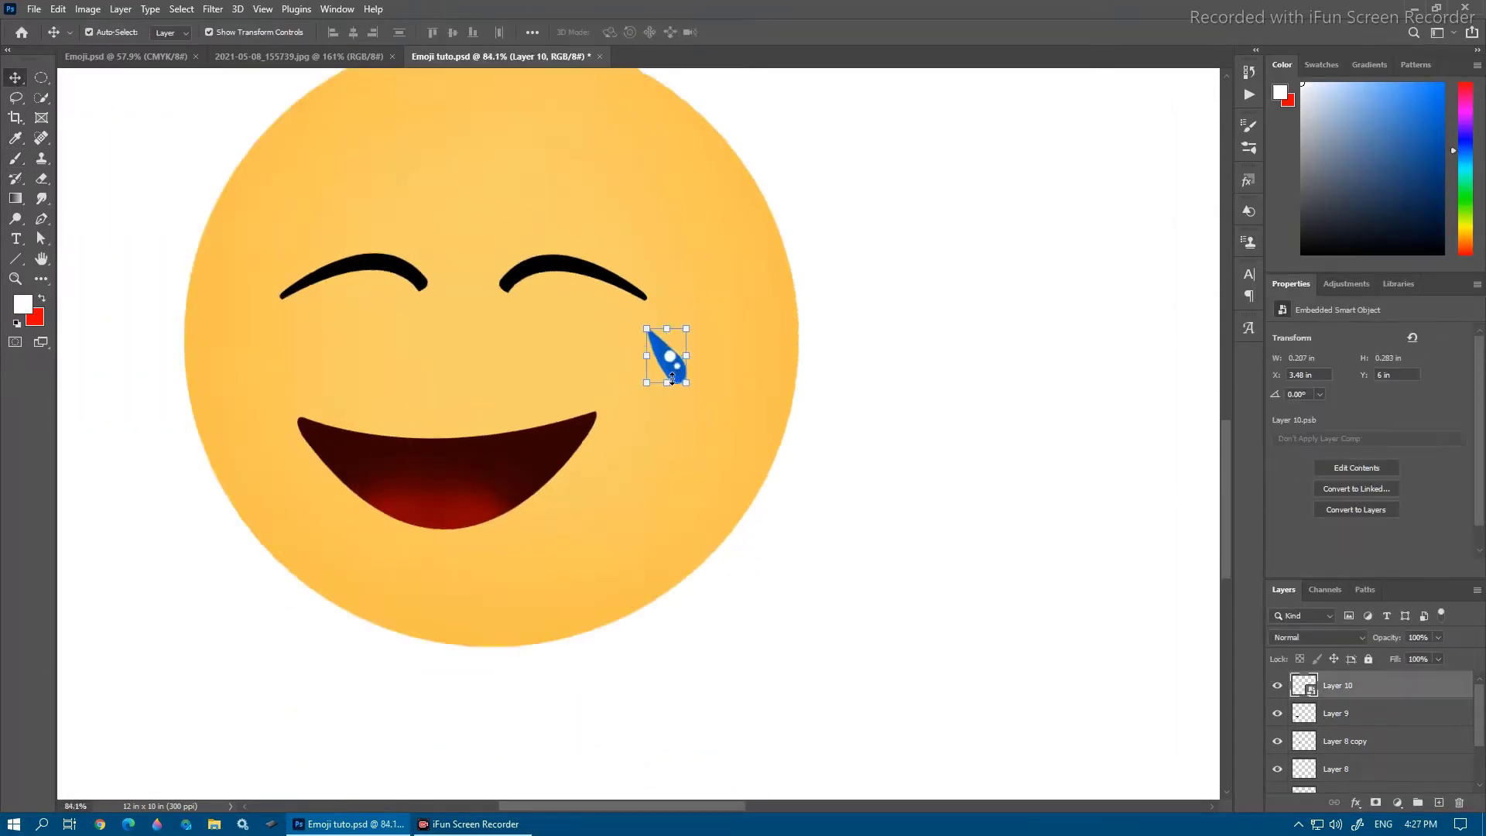
Duplicate the teardrop into a group of three below the right eye, resizing and rotating the drops
{"action": "left_click_drag", "start_coordinate": [673, 356], "coordinate": [720, 350], "text": "alt"}
{"action": "left_click_drag", "start_coordinate": [715, 348], "coordinate": [688, 334]}
{"action": "left_click_drag", "start_coordinate": [676, 327], "coordinate": [714, 457]}
{"action": "left_click", "coordinate": [15, 78]}
{"action": "left_click", "coordinate": [742, 34]}
{"action": "left_click", "coordinate": [671, 360], "text": "shift"}
{"action": "scroll", "coordinate": [669, 318], "scroll_direction": "up", "scroll_amount": 5}
{"action": "left_click", "coordinate": [742, 34]}
Duplicate the three teardrops and place the copies by the left eye's outer end
{"action": "left_click", "coordinate": [688, 325], "text": "shift"}
{"action": "scroll", "coordinate": [706, 343], "scroll_direction": "down", "scroll_amount": 8}
{"action": "left_click_drag", "start_coordinate": [692, 367], "coordinate": [616, 540], "text": "alt"}
{"action": "right_click", "coordinate": [374, 364]}
{"action": "key", "text": "Escape"}
{"action": "key", "text": "ctrl+t"}
{"action": "right_click", "coordinate": [381, 359]}
{"action": "left_click", "coordinate": [424, 634]}
{"action": "key", "text": "ctrl+z"}
{"action": "key", "text": "ctrl+z"}
Flip the copied teardrops by the left eye horizontally
{"action": "right_click", "coordinate": [370, 359]}
{"action": "left_click", "coordinate": [418, 618]}
{"action": "key", "text": "Return"}
Move the complete laughing emoji to the lower middle of the canvas, centred below the three other faces
{"action": "left_click", "coordinate": [983, 372]}
{"action": "scroll", "coordinate": [982, 372], "scroll_direction": "down", "scroll_amount": 9}
{"action": "left_click_drag", "start_coordinate": [460, 402], "coordinate": [622, 427]}
{"action": "left_click", "coordinate": [762, 495]}
{"action": "scroll", "coordinate": [655, 519], "scroll_direction": "down", "scroll_amount": 1}
{"action": "scroll", "coordinate": [656, 517], "scroll_direction": "up", "scroll_amount": 2}
{"action": "left_click_drag", "start_coordinate": [656, 517], "coordinate": [627, 575]}
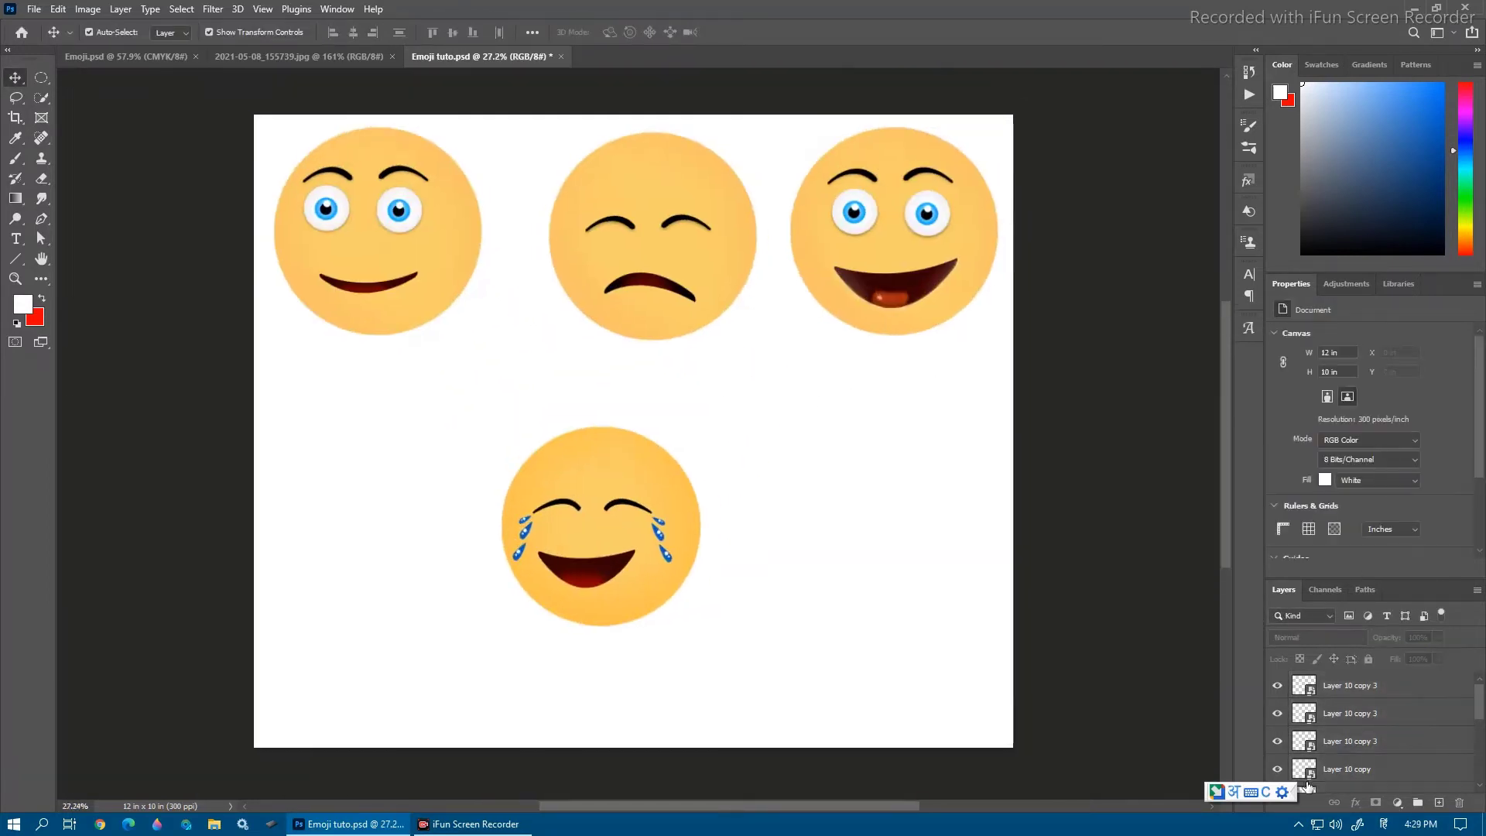
Preview the emojis with the background layer hidden, show it again, and switch the keyboard language to English (India)
{"action": "scroll", "coordinate": [1345, 735], "scroll_direction": "down", "scroll_amount": 6}
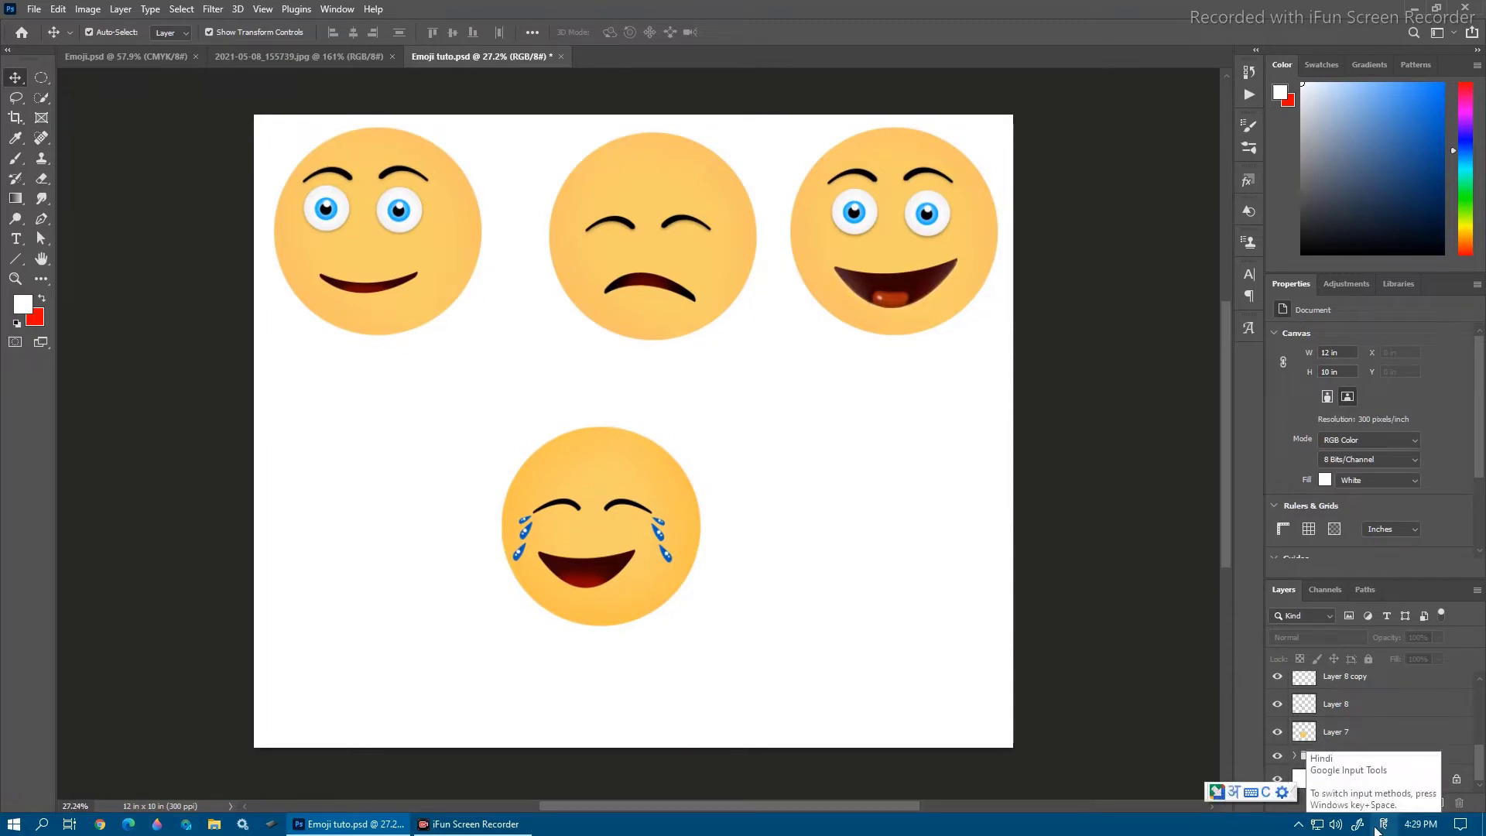
{"action": "left_click", "coordinate": [1278, 780]}
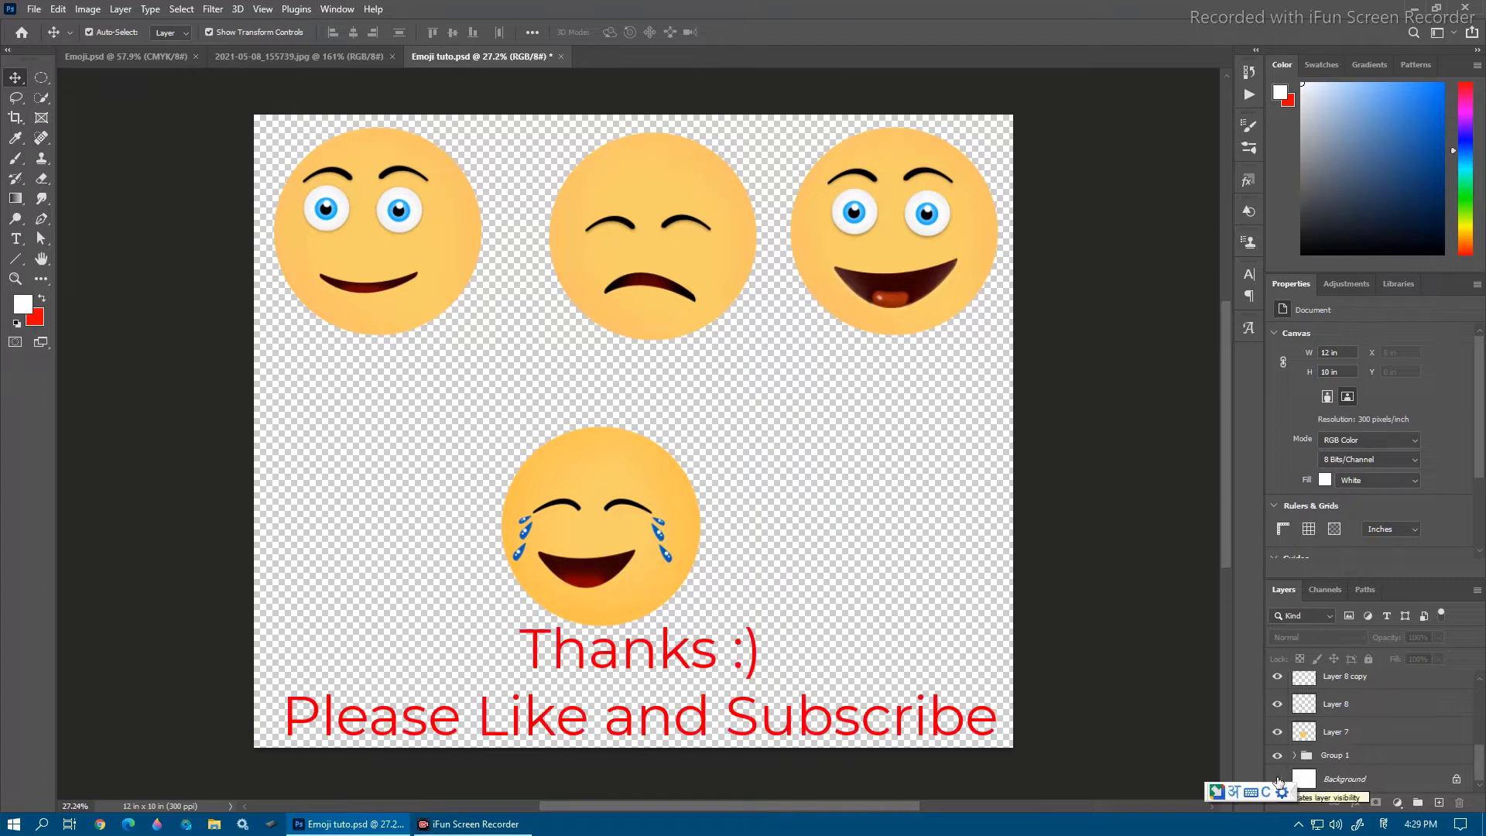
{"action": "left_click", "coordinate": [1278, 779]}
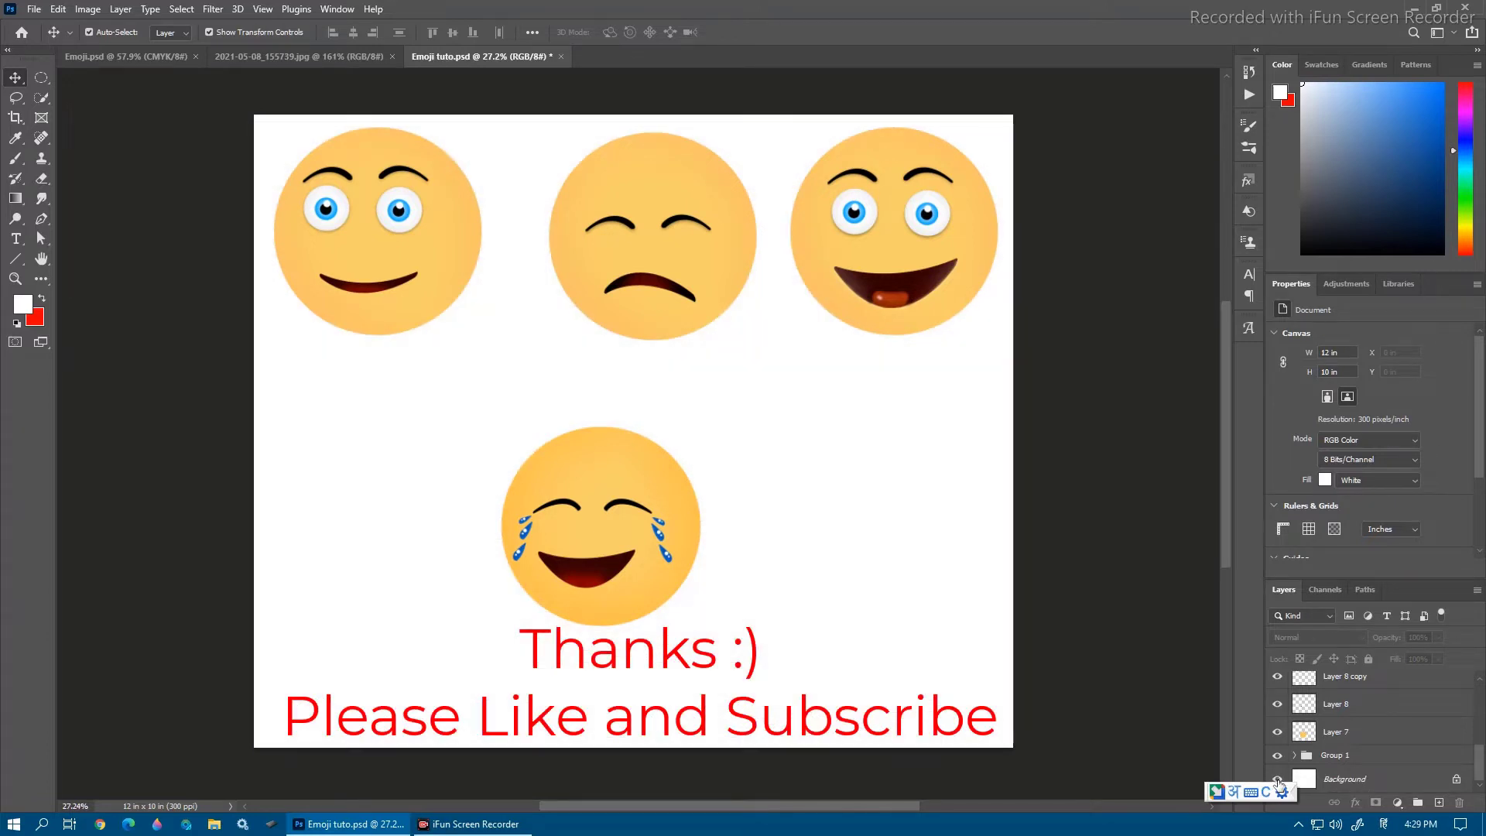
{"action": "left_click", "coordinate": [1384, 824]}
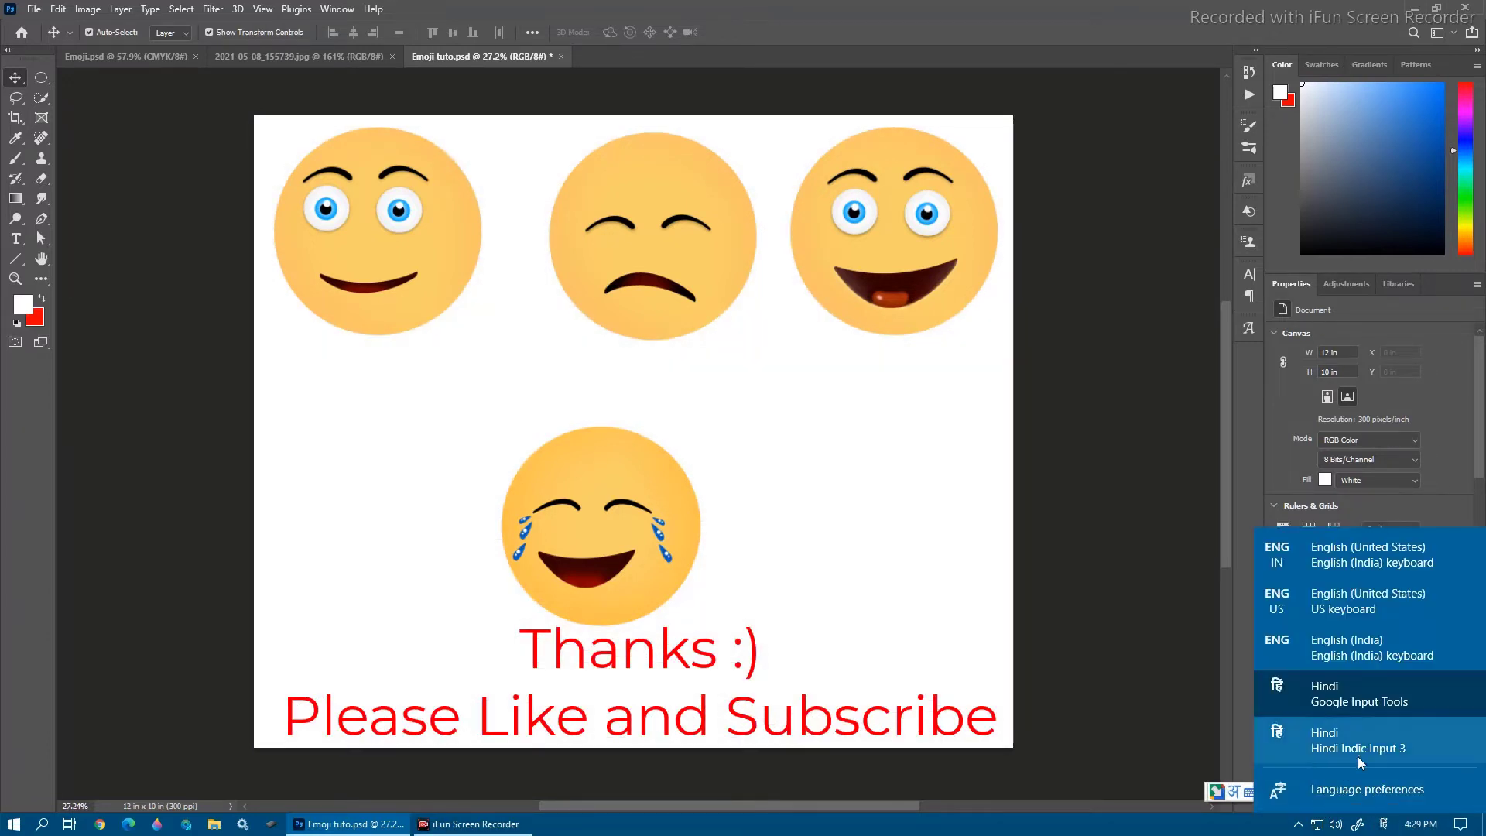
{"action": "left_click", "coordinate": [1346, 644]}
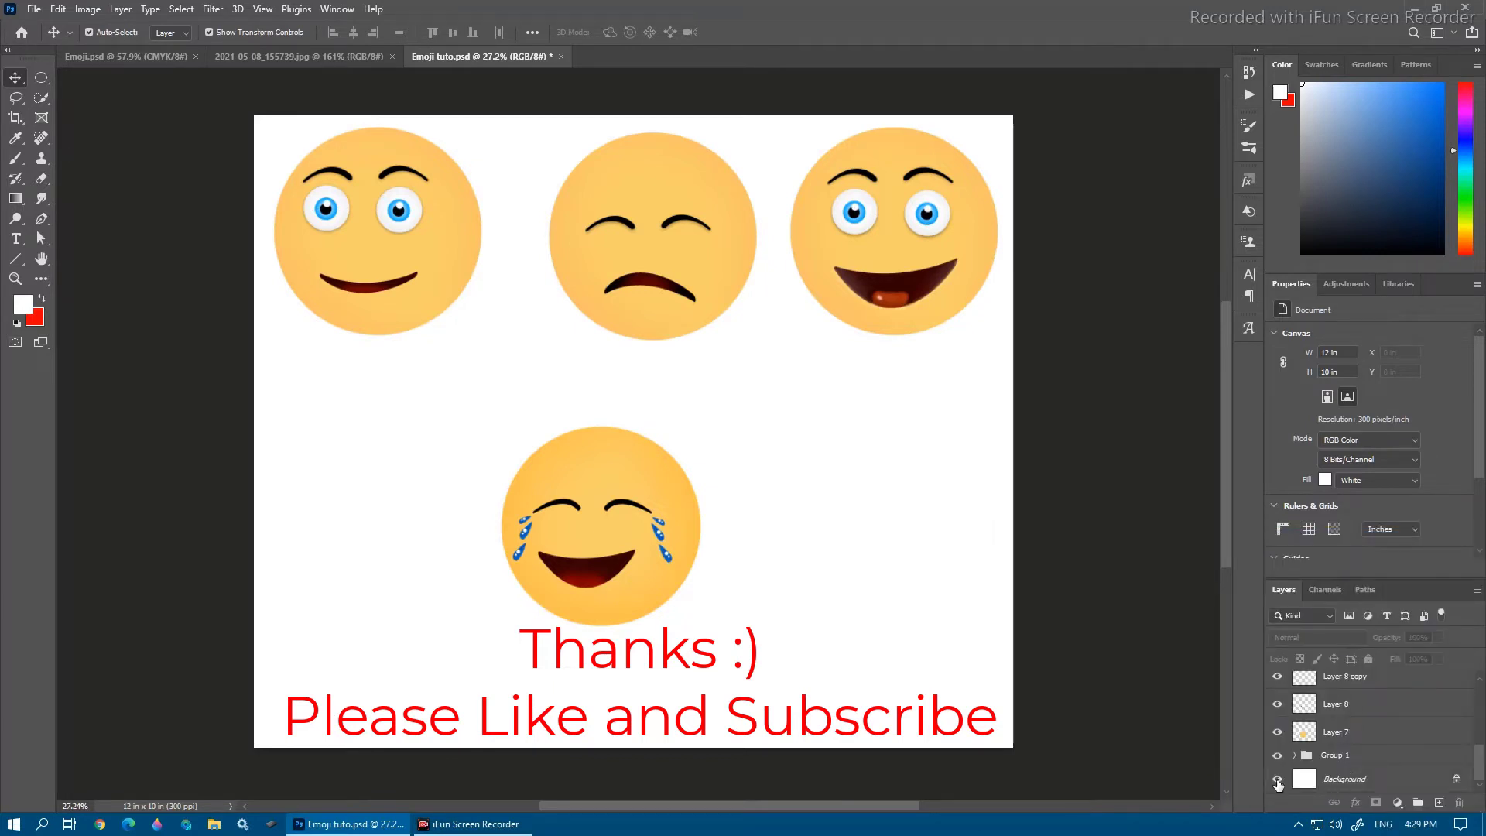
Hide the background layer and nudge the laughing emoji slightly down and to the right
{"action": "left_click", "coordinate": [1278, 779]}
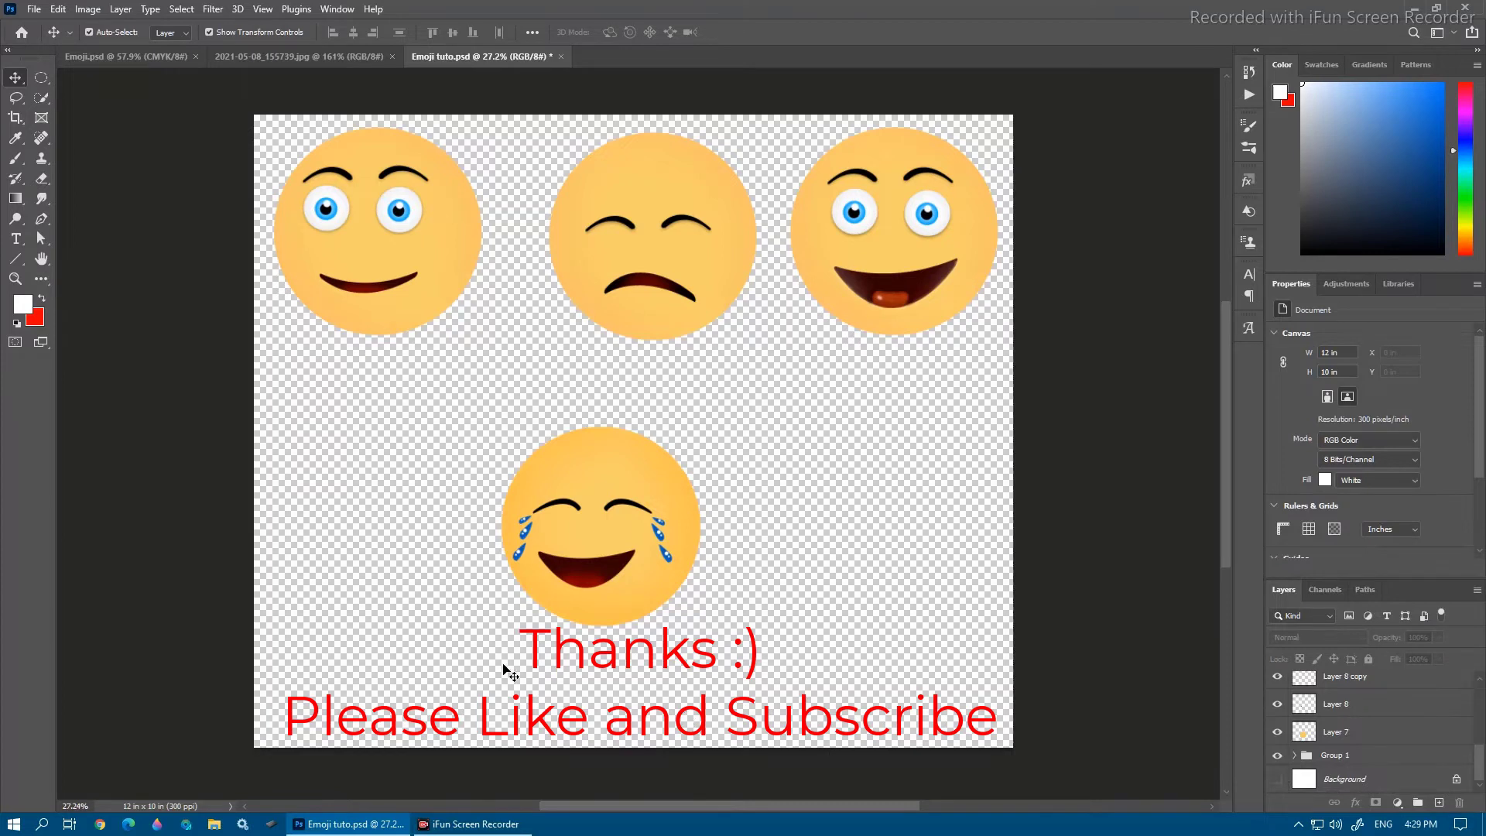
{"action": "mouse_move", "coordinate": [560, 492]}
{"action": "left_mouse_down"}
{"action": "mouse_move", "coordinate": [654, 492]}
{"action": "mouse_move", "coordinate": [564, 498]}
{"action": "left_mouse_up"}
{"action": "scroll", "coordinate": [1298, 760], "scroll_direction": "up", "scroll_amount": 5}
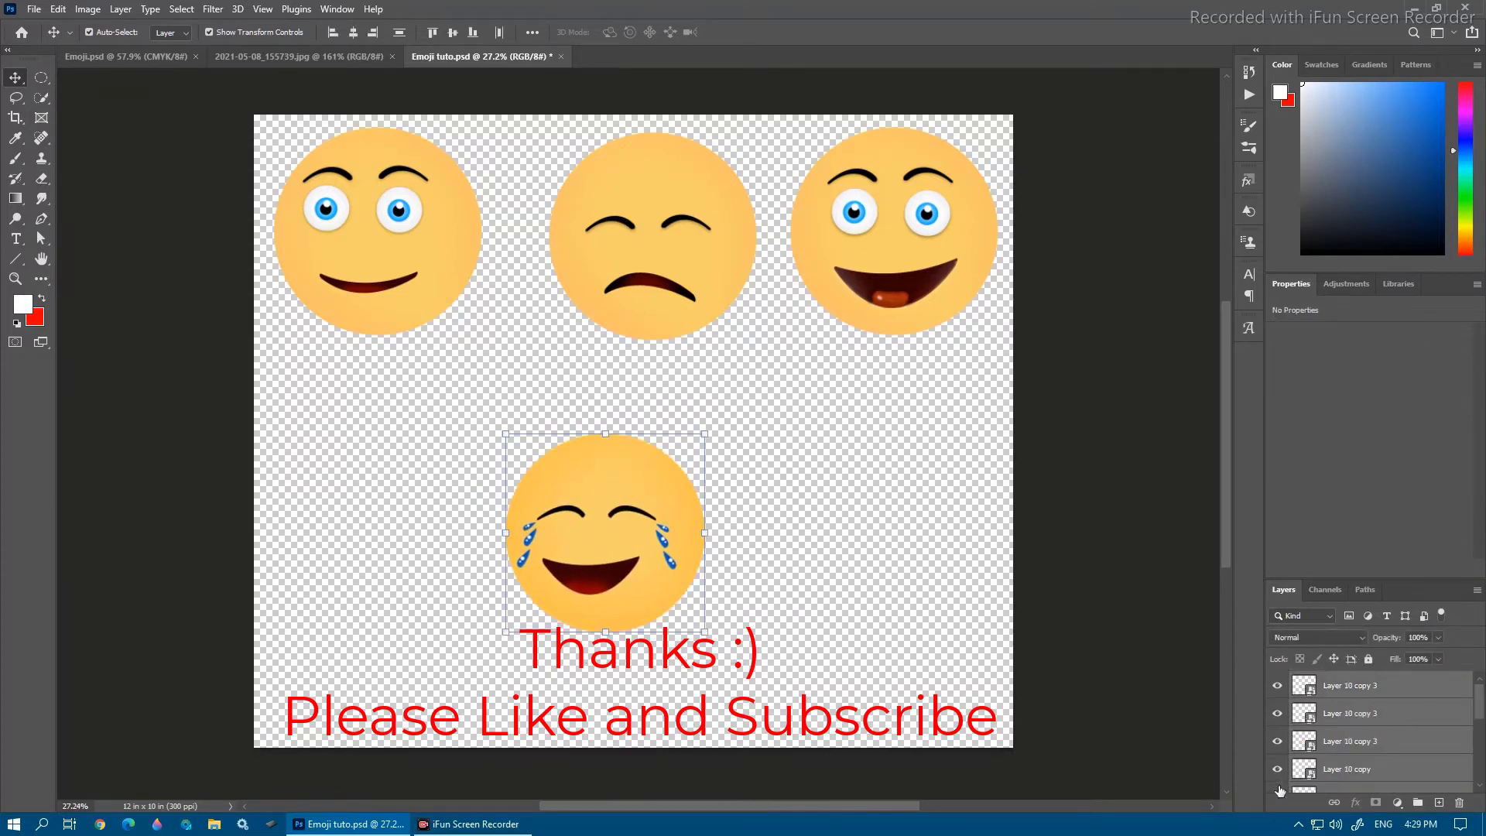
Show the background layer again and deselect the laughing emoji's layers
{"action": "scroll", "coordinate": [1281, 790], "scroll_direction": "down", "scroll_amount": 2}
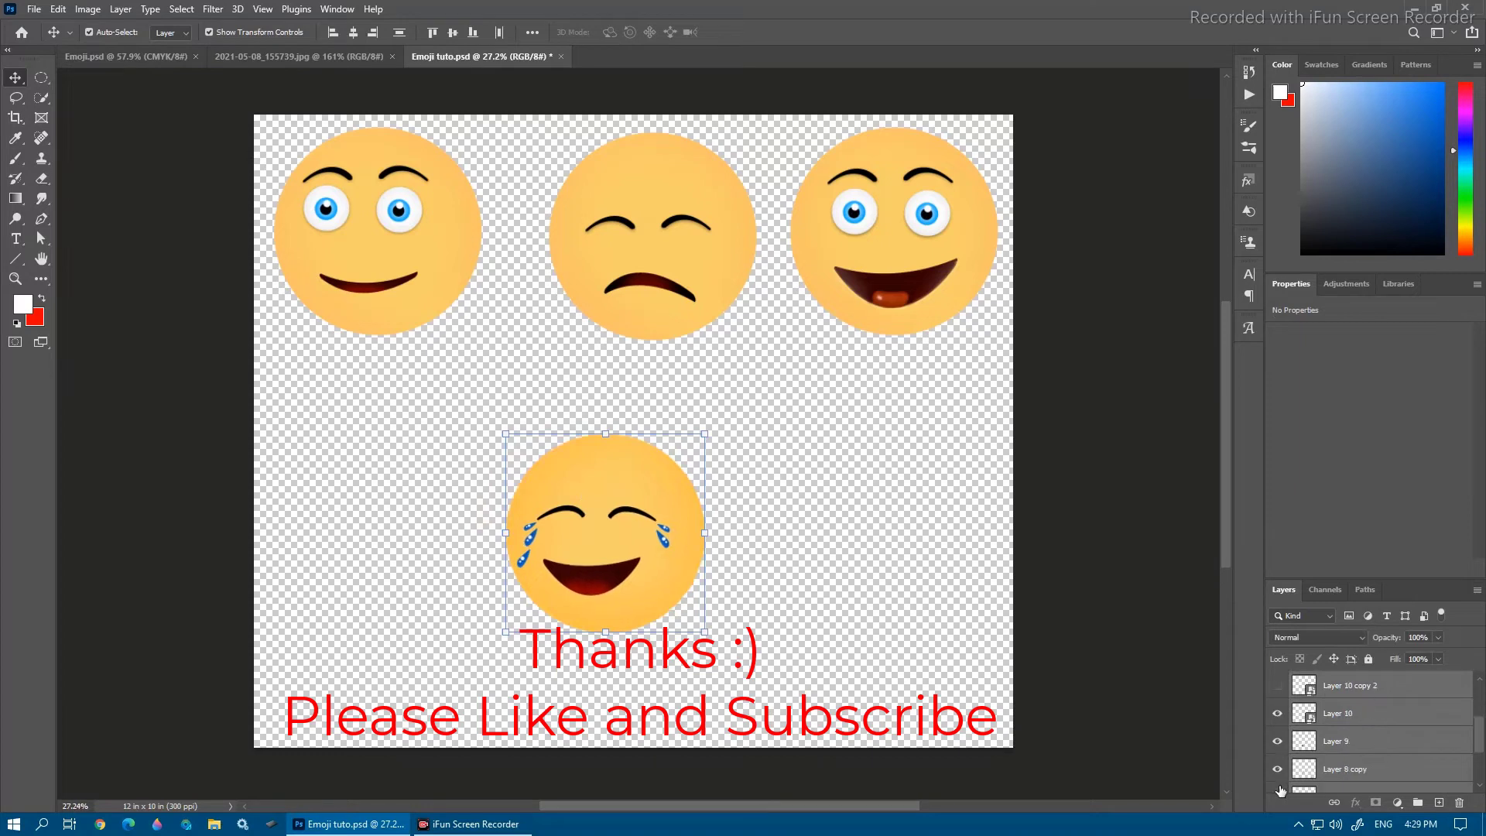
{"action": "scroll", "coordinate": [1278, 789], "scroll_direction": "down", "scroll_amount": 3}
{"action": "left_click", "coordinate": [1277, 782]}
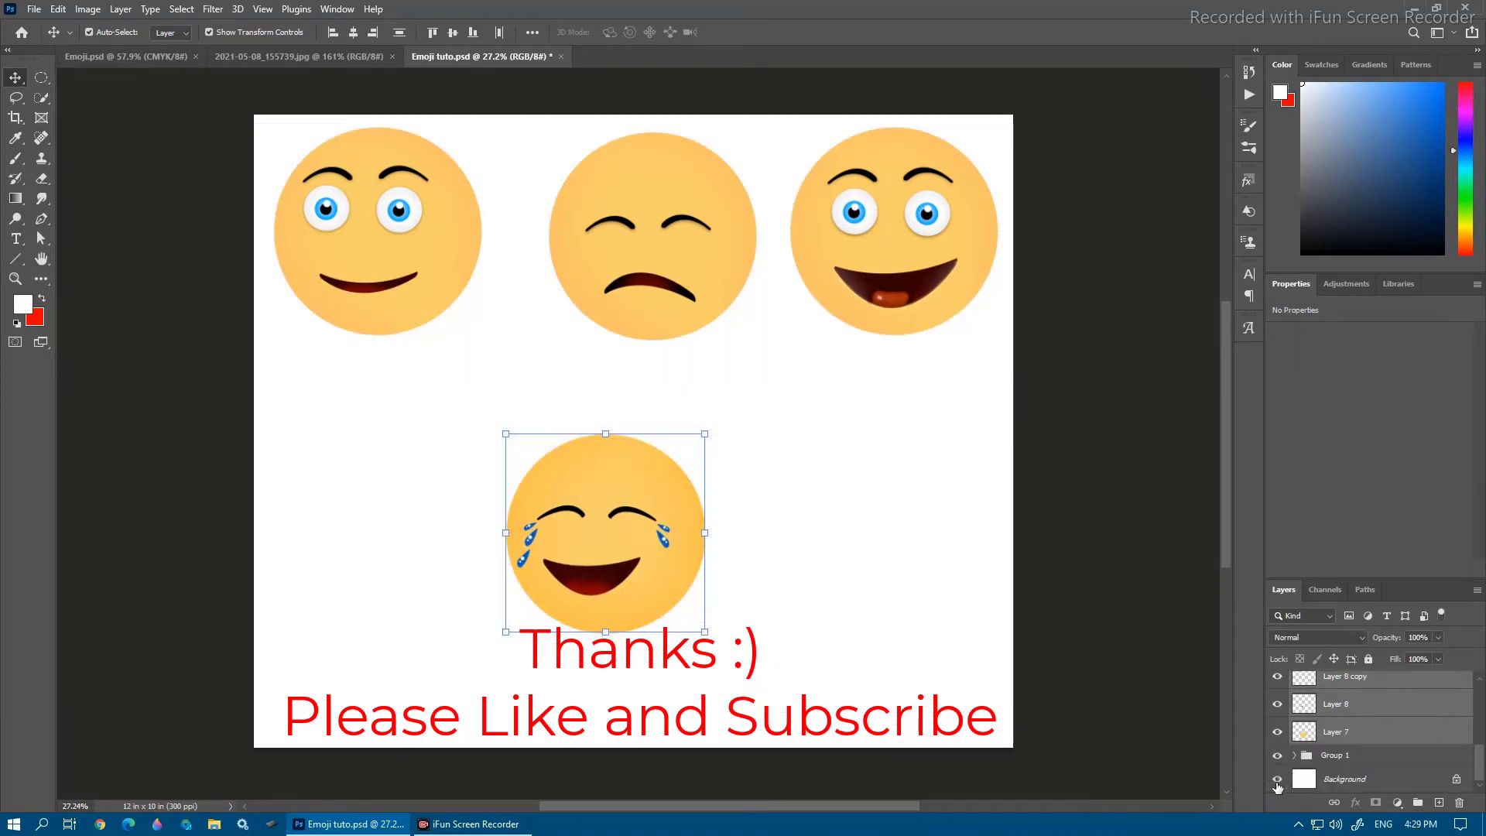
{"action": "scroll", "coordinate": [1277, 784], "scroll_direction": "up", "scroll_amount": 6}
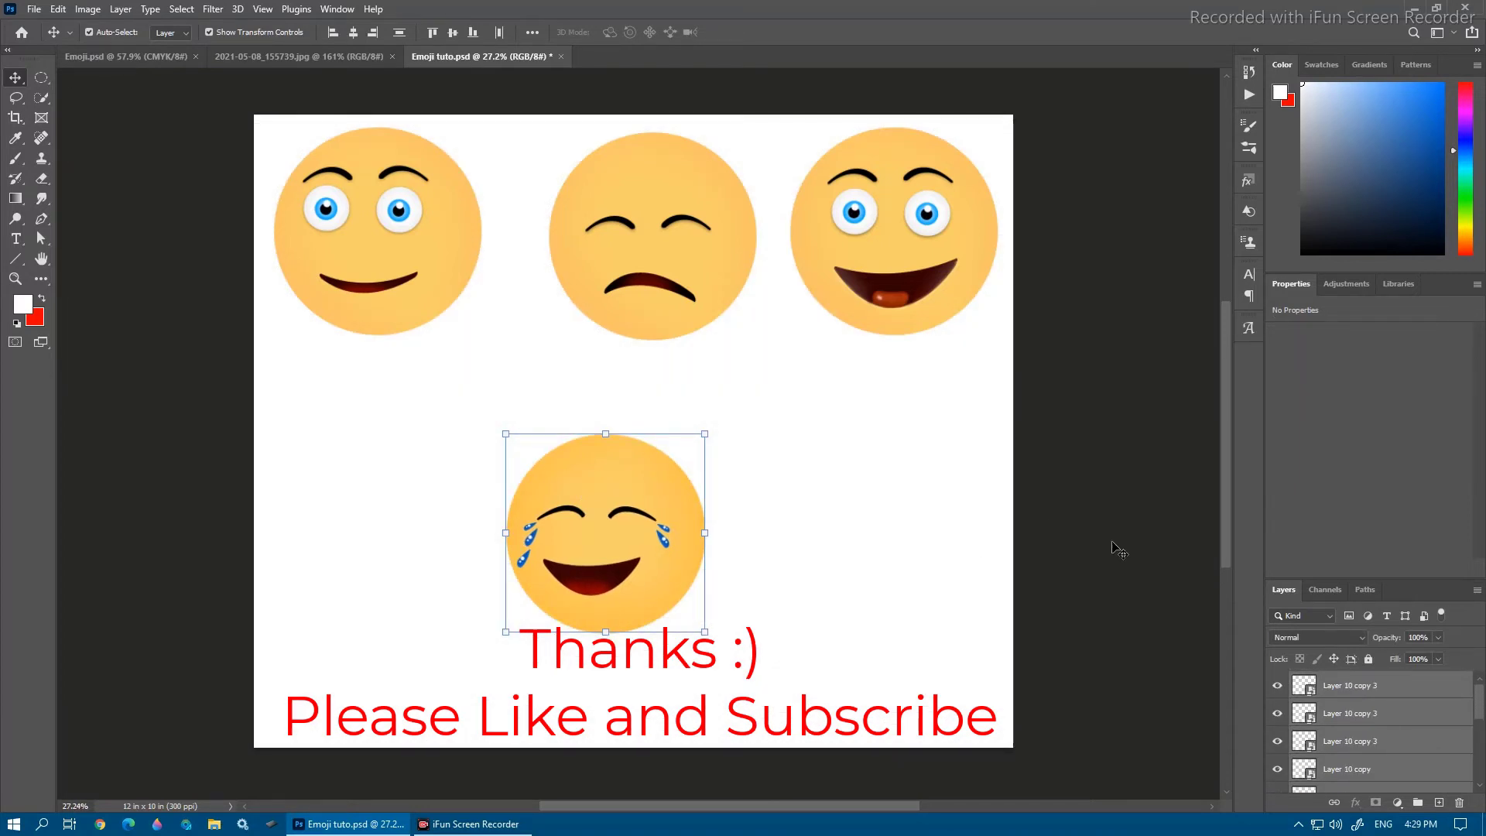
{"action": "left_click", "coordinate": [1084, 554]}
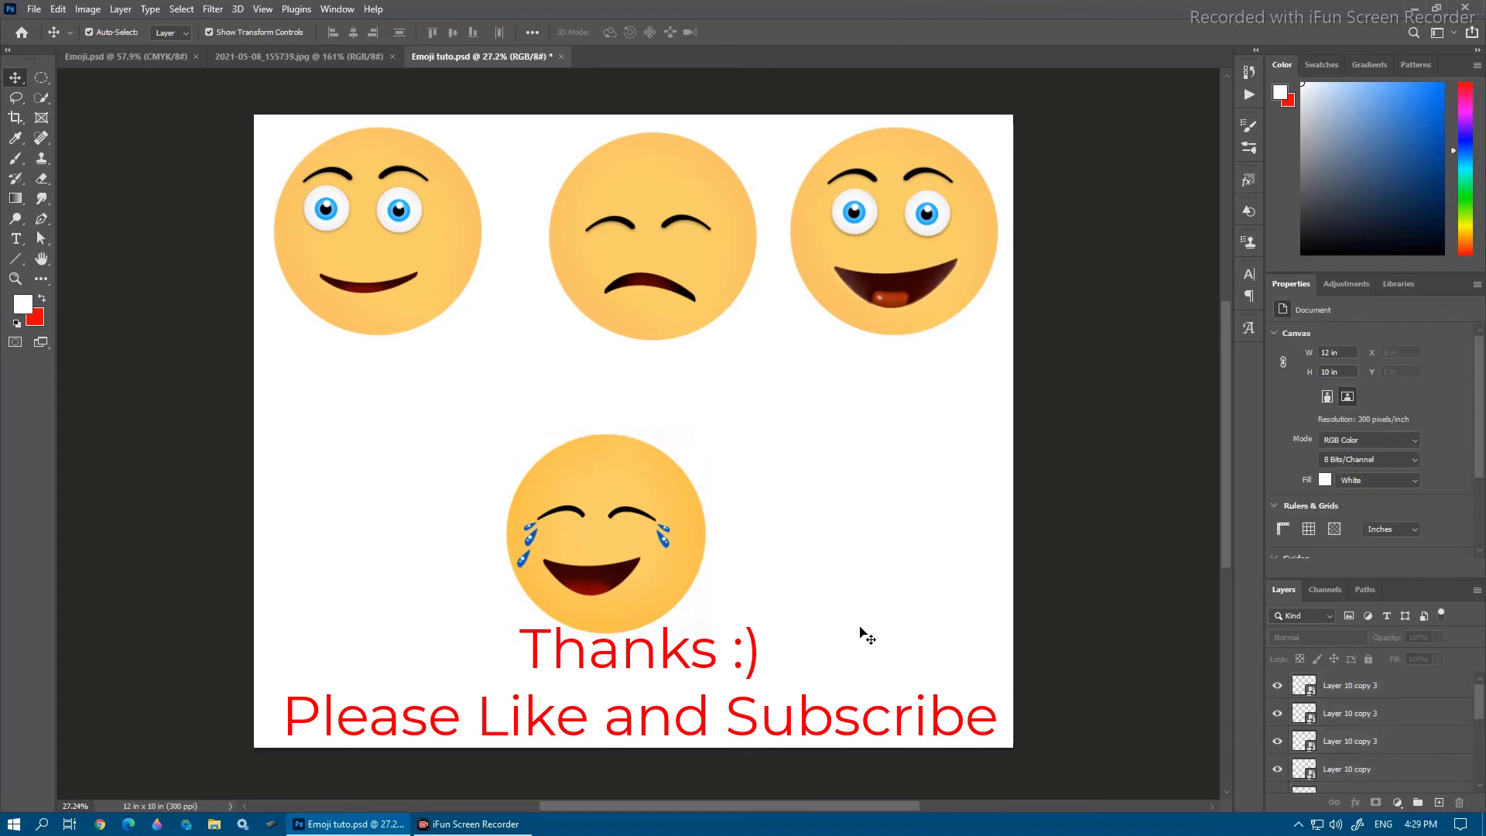